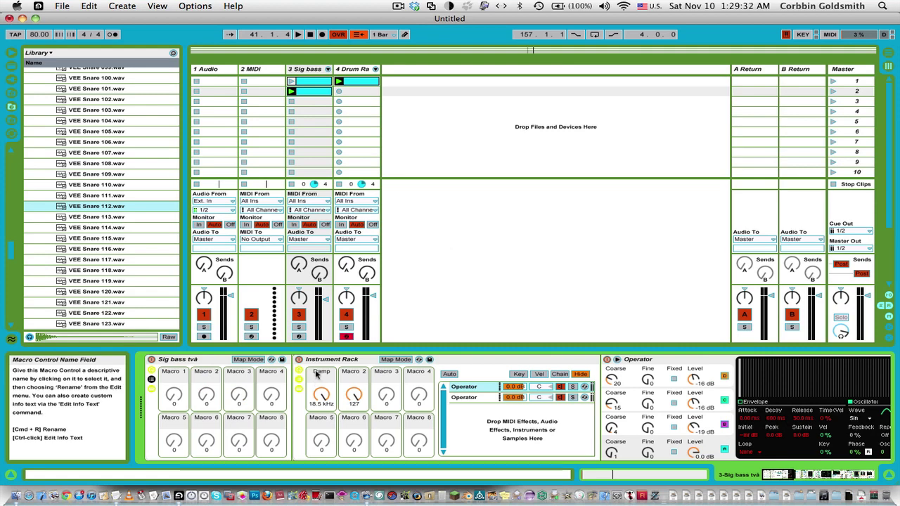
- Fold all the effect devices following the Operator in the Sig bass chain, from the first Simple Delay through the Reverb
left_click(480, 392)
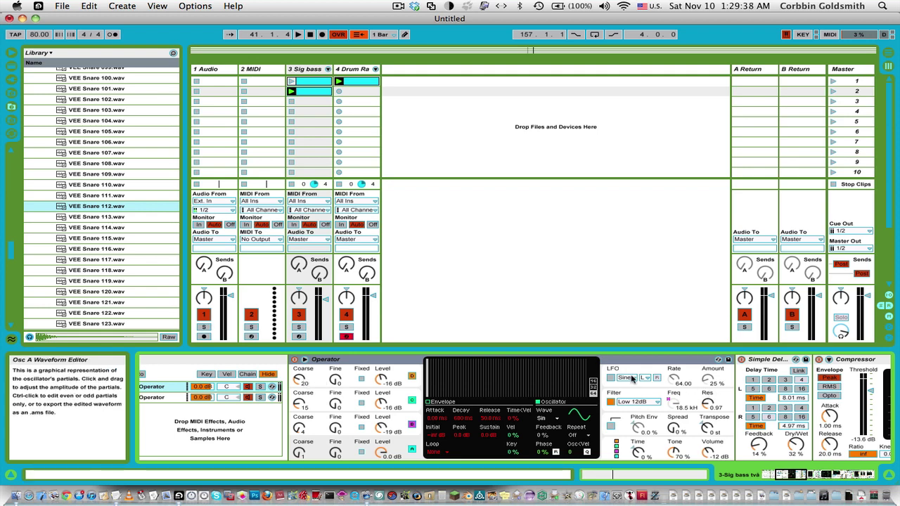
double_click(764, 362)
double_click(782, 362)
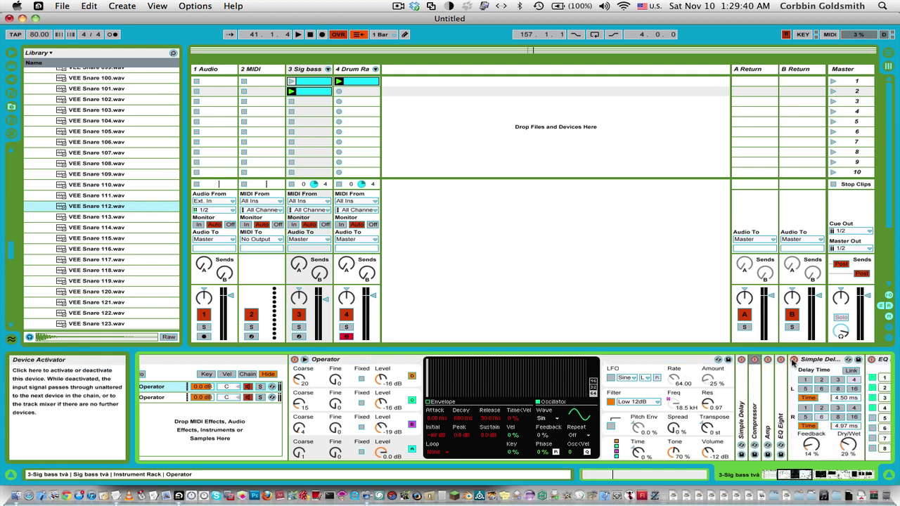
double_click(820, 362)
scroll(819, 364, "right", 5)
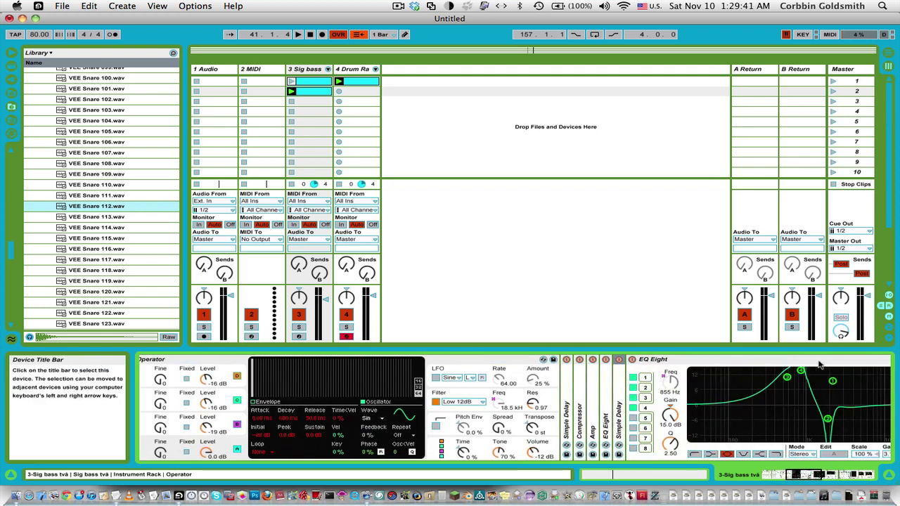
double_click(675, 363)
double_click(672, 363)
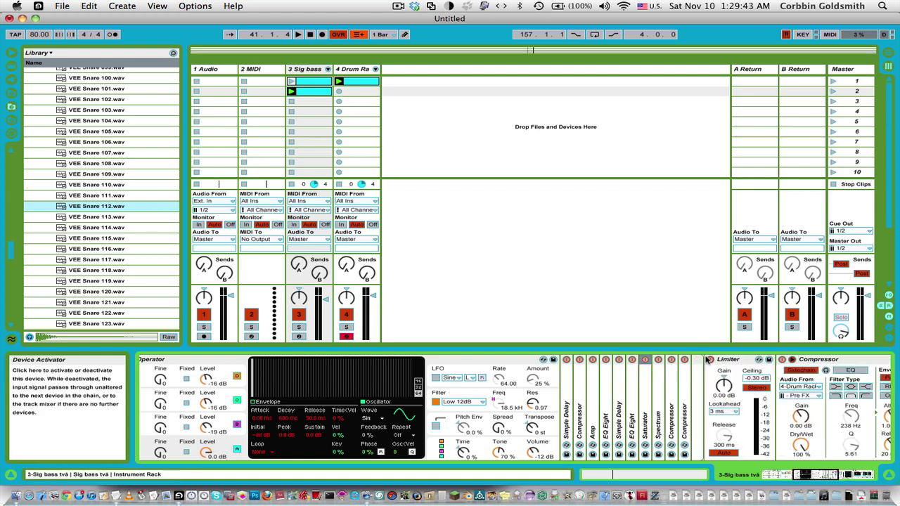
double_click(742, 360)
double_click(776, 361)
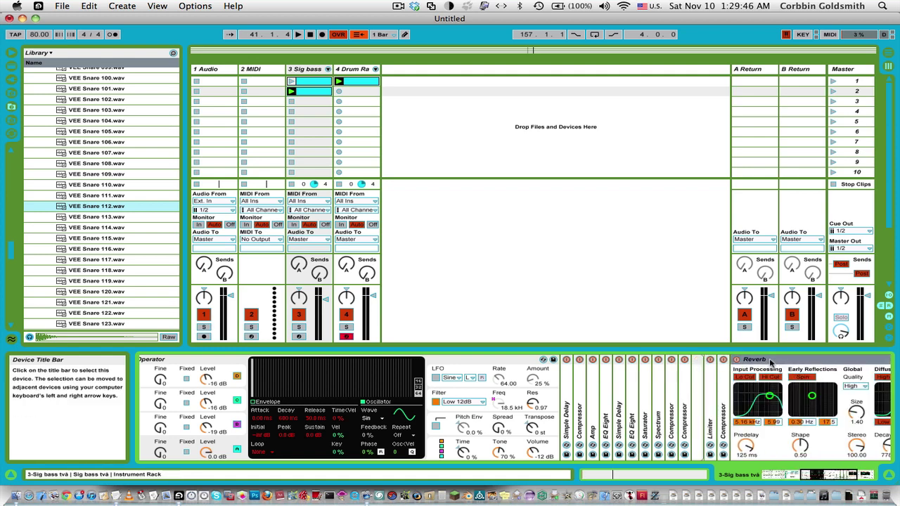
double_click(758, 360)
- Deactivate all the folded effects, working from the Reverb back to the first Simple Delay
left_click(736, 360)
left_click(723, 360)
left_click(710, 360)
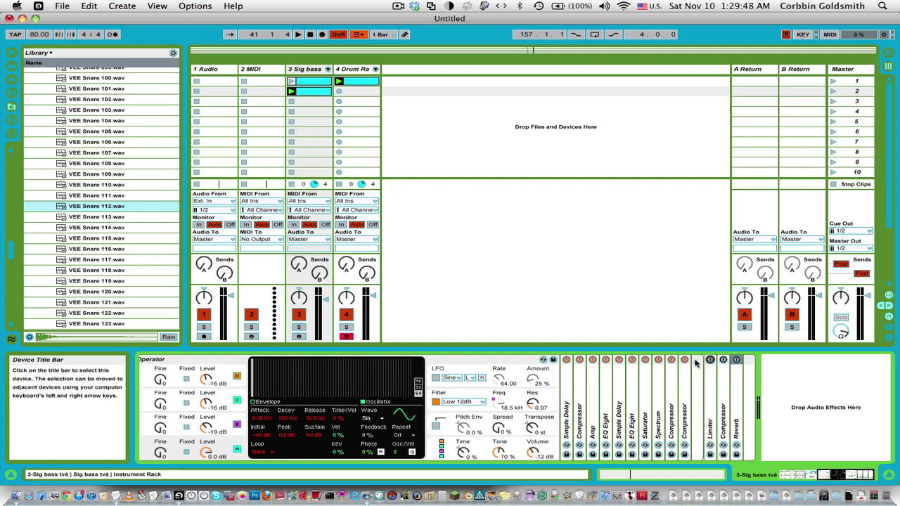
left_click(684, 360)
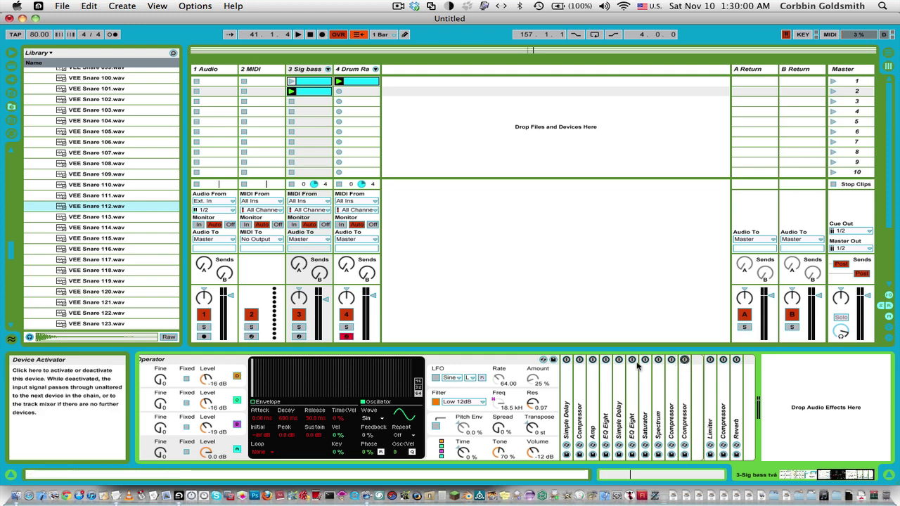
- Arm the Sig bass track and reactivate the first Simple Delay, Compressor, Amp and EQ Eight, checking the EQ Eight's curve
left_click(299, 336)
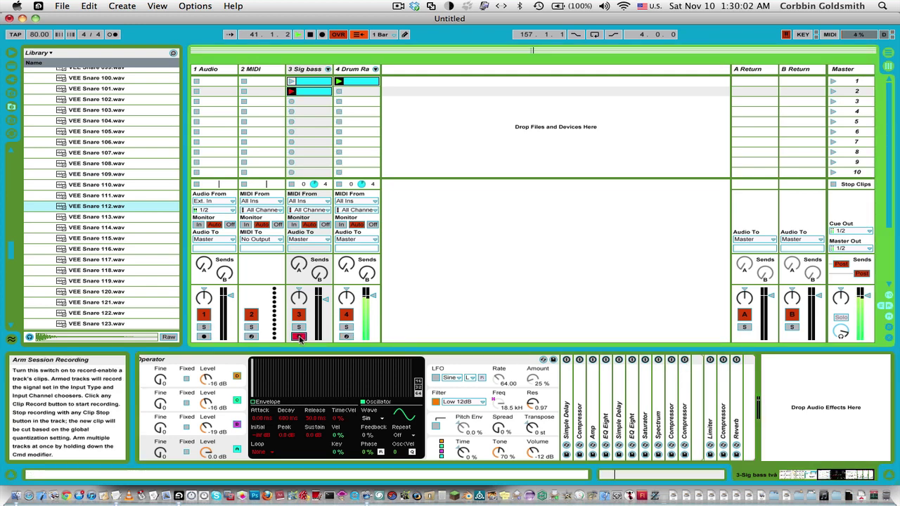
left_click(567, 361)
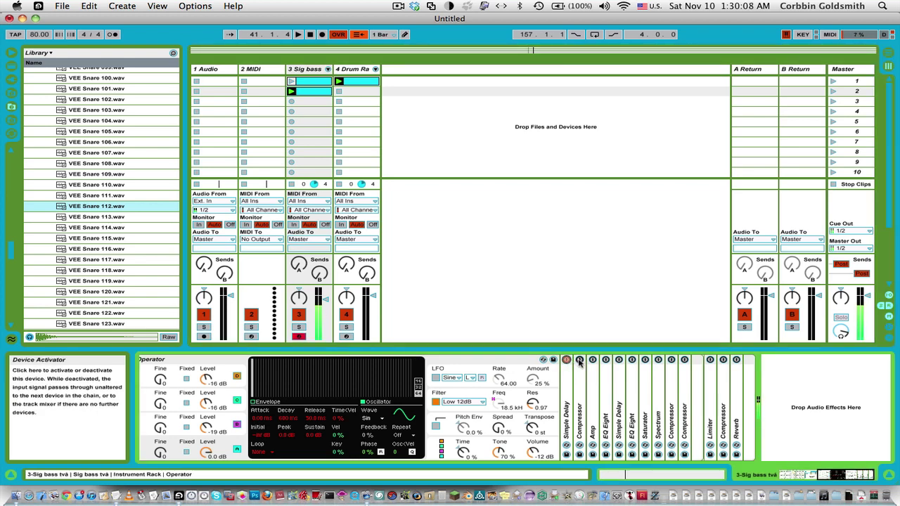
left_click(580, 360)
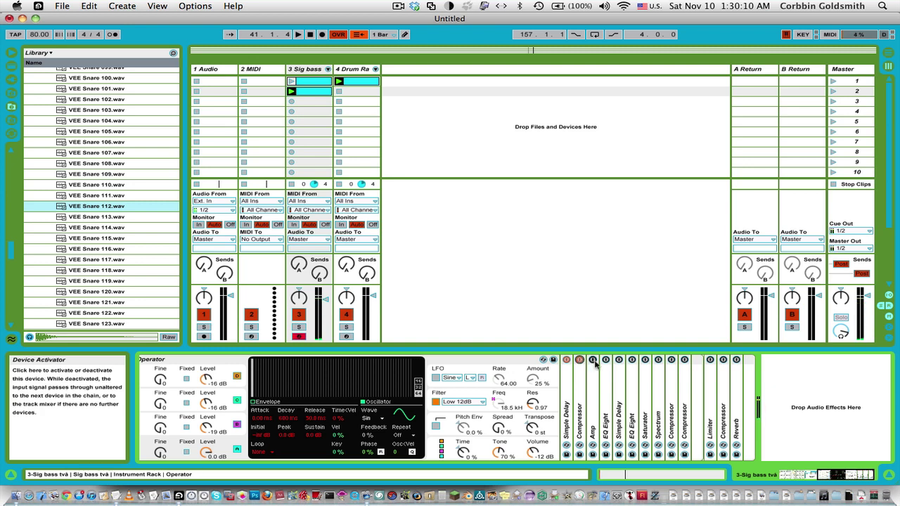
left_click(593, 361)
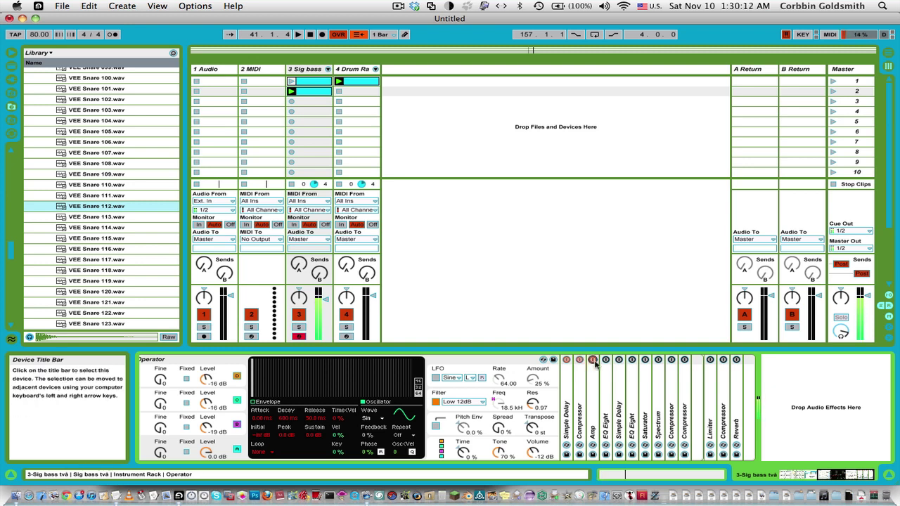
left_click(606, 360)
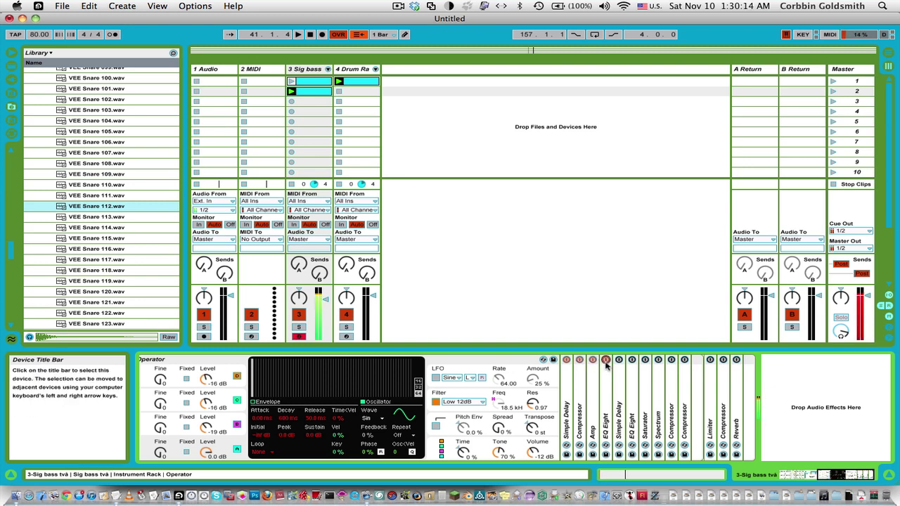
double_click(606, 366)
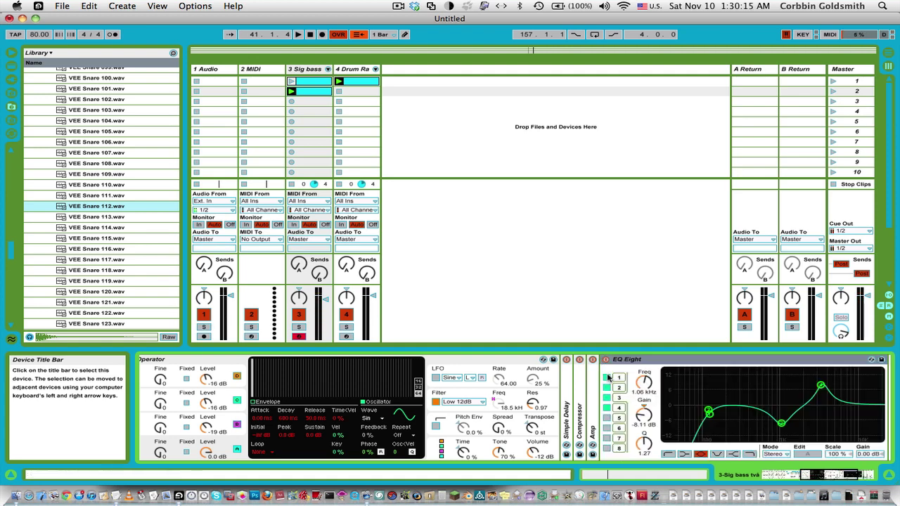
double_click(641, 364)
- Try out the Macro 2 and Damp controls of the Instrument Rack
scroll(501, 404, "left", 10)
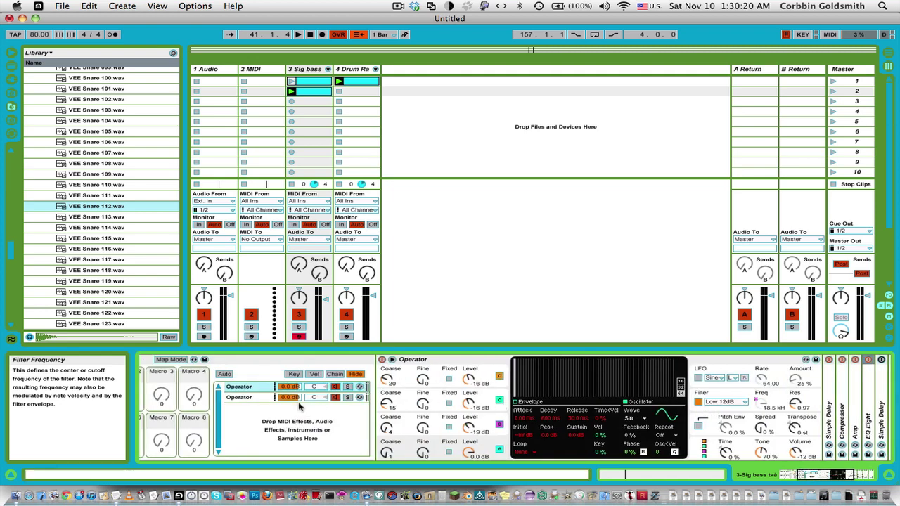
scroll(253, 401, "left", 2)
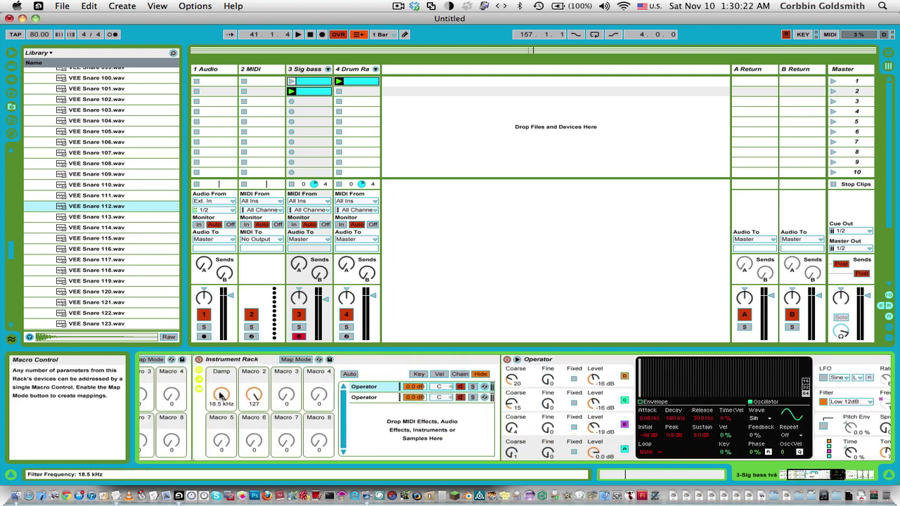
left_click_drag(254, 395, 254, 356)
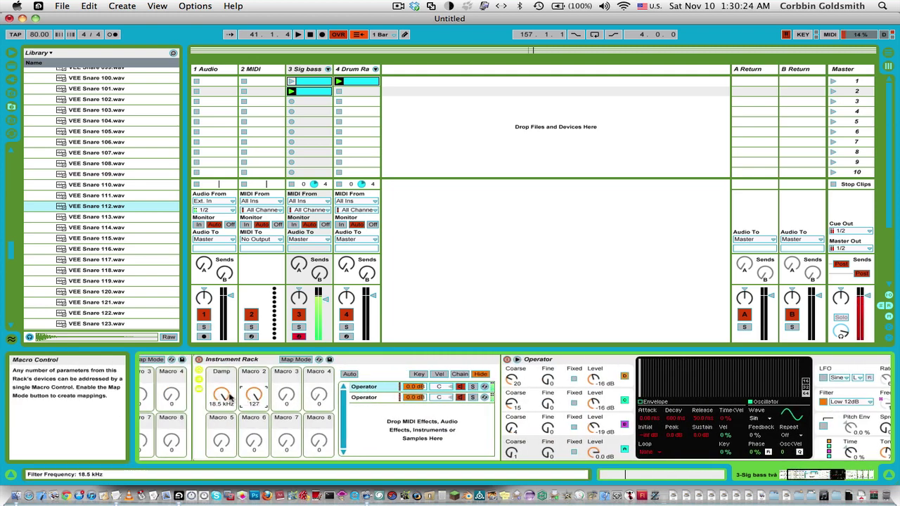
left_click_drag(223, 395, 223, 418)
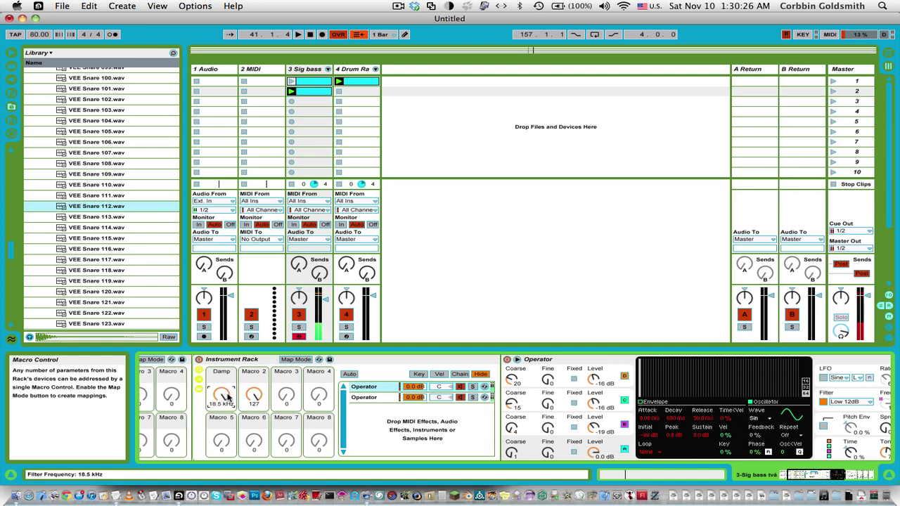
scroll(342, 414, "right", 12)
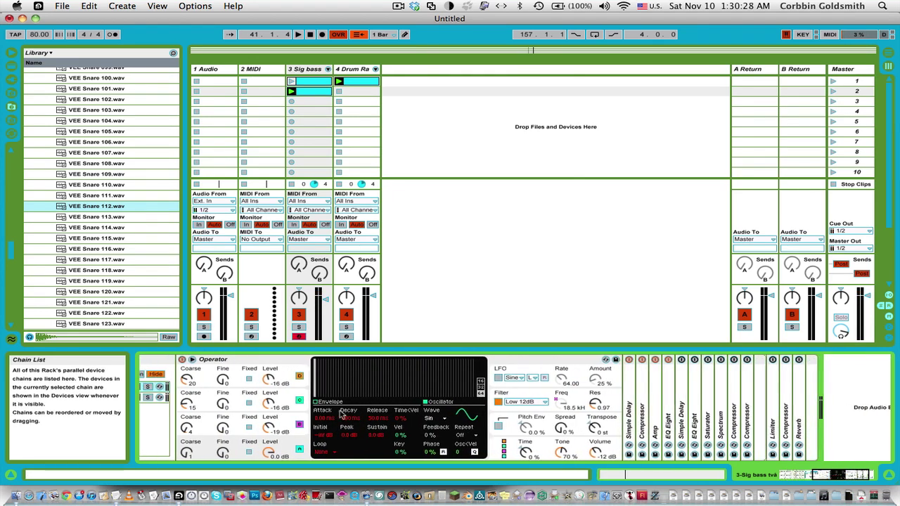
scroll(342, 413, "left", 12)
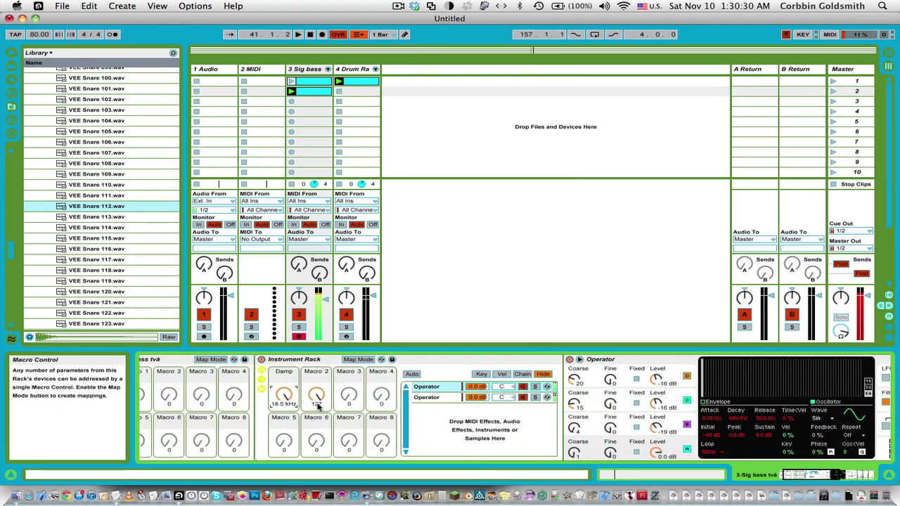
- Launch the first Sig bass clip and activate the second Simple Delay, the second EQ Eight and the Saturator
left_click(290, 82)
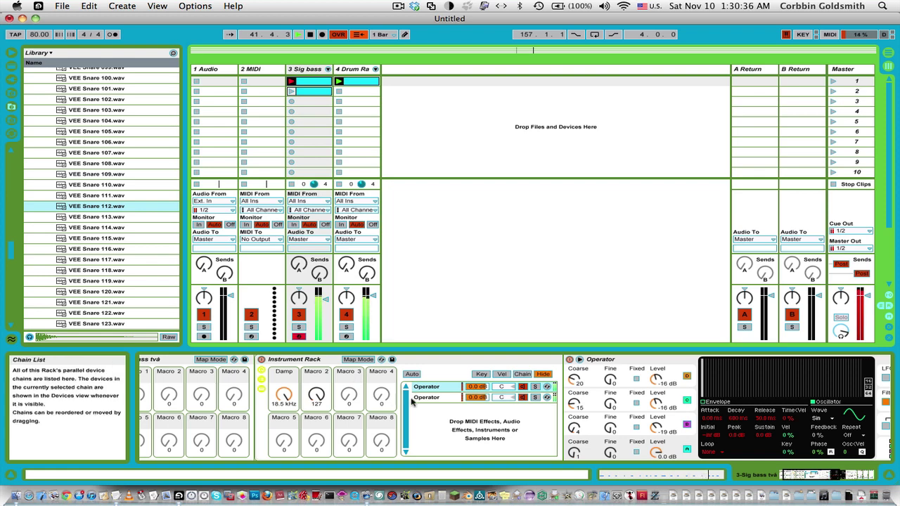
scroll(389, 399, "right", 10)
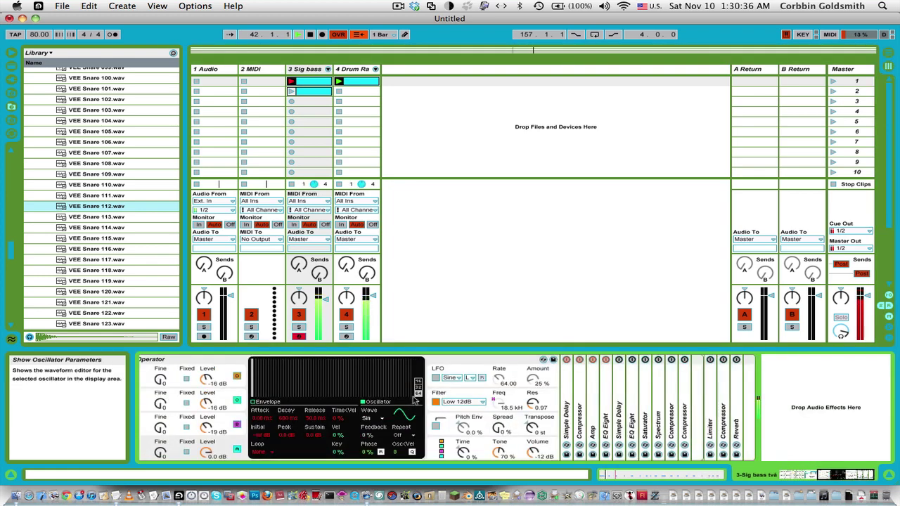
left_click(619, 360)
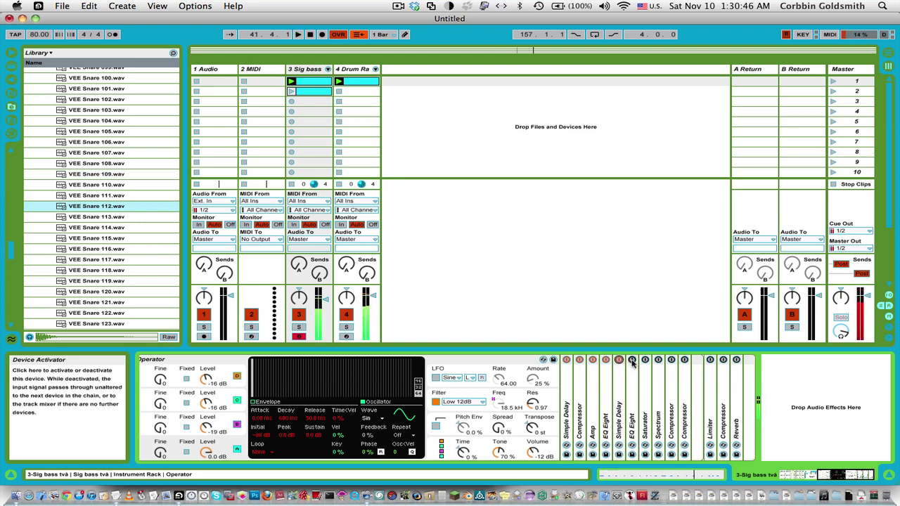
left_click(632, 360)
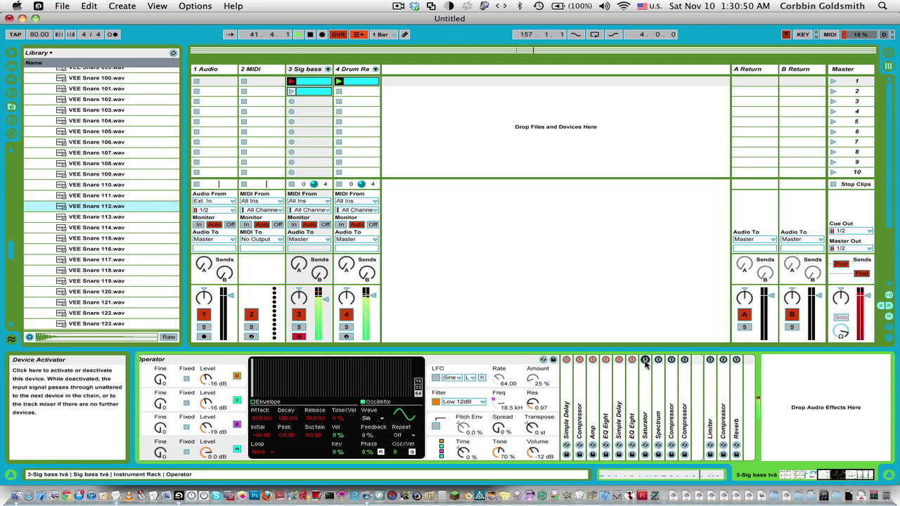
left_click(645, 361)
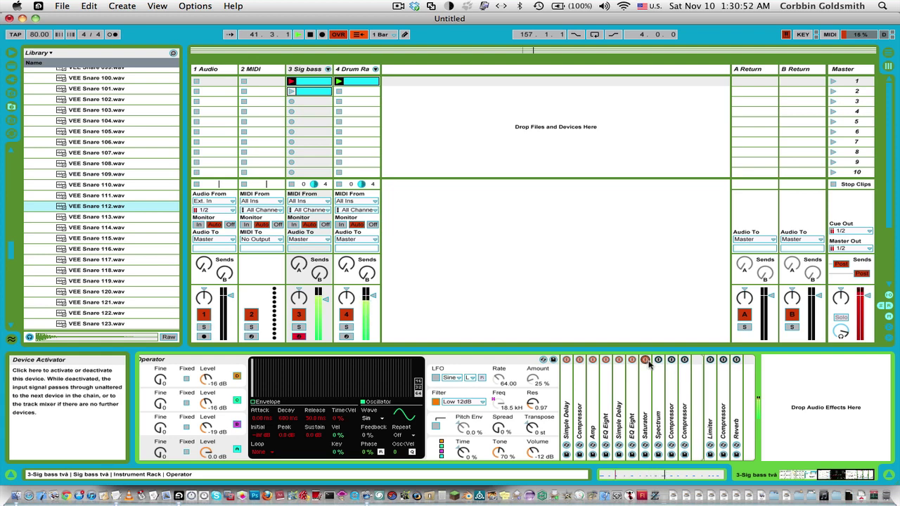
- Examine the Saturator and Spectrum settings, folding each device again after viewing it
double_click(647, 378)
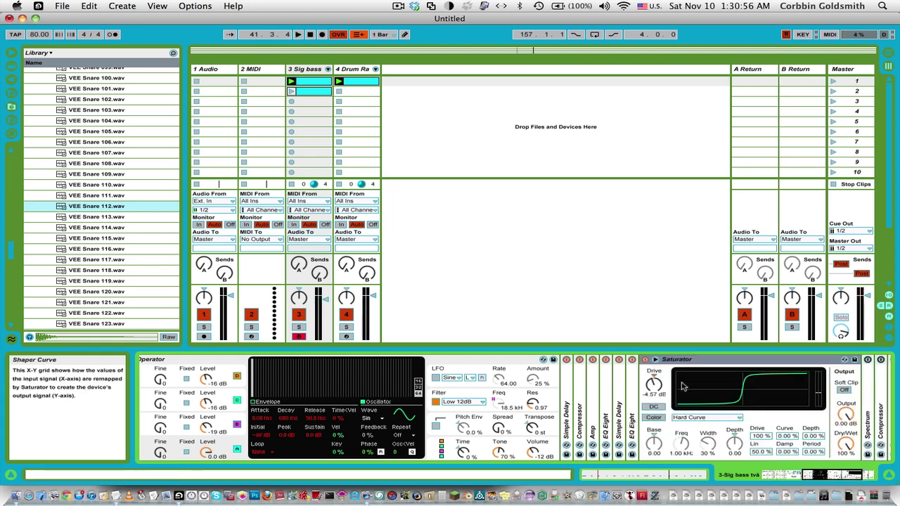
double_click(669, 359)
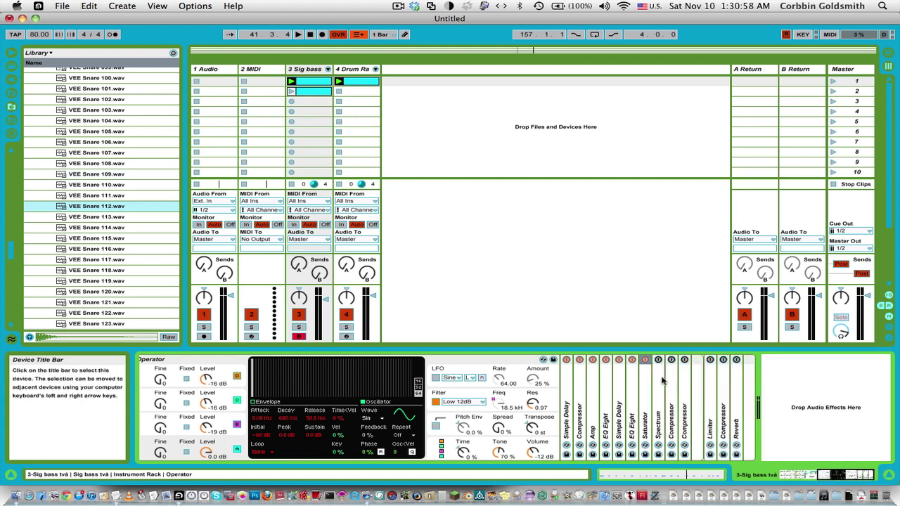
double_click(660, 381)
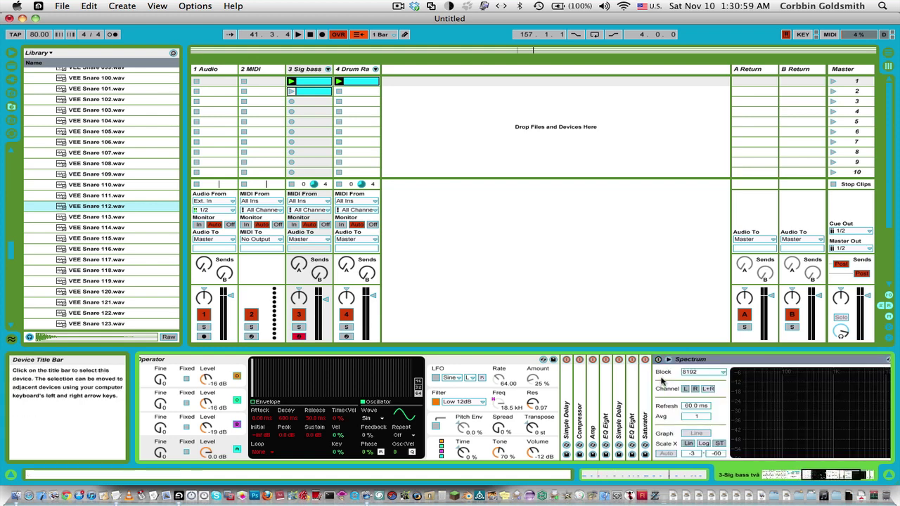
double_click(702, 363)
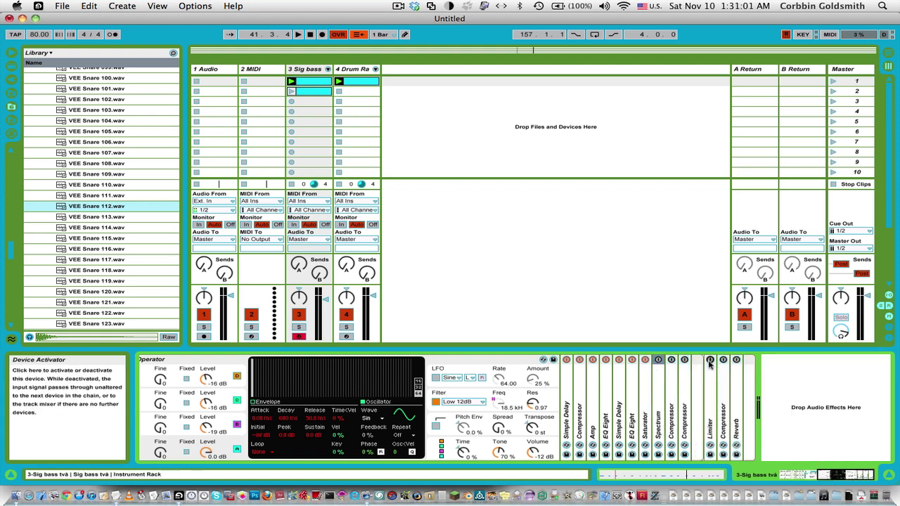
- Activate the Compressor directly after the Spectrum, check its settings, and try switching on the Compressor next to it
double_click(671, 380)
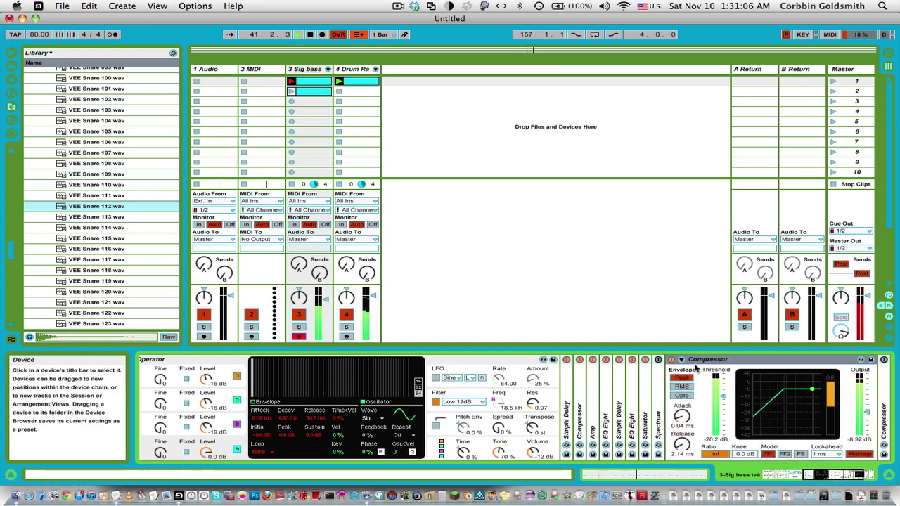
double_click(695, 361)
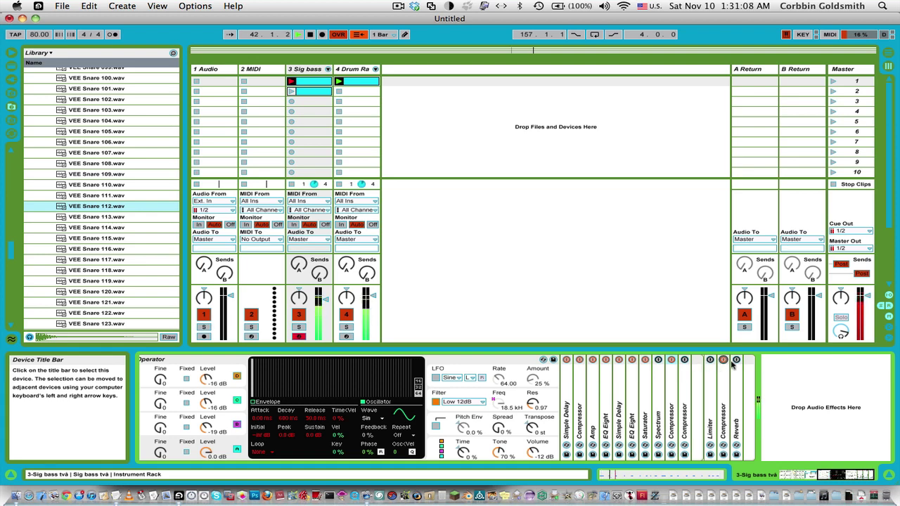
left_click(689, 360)
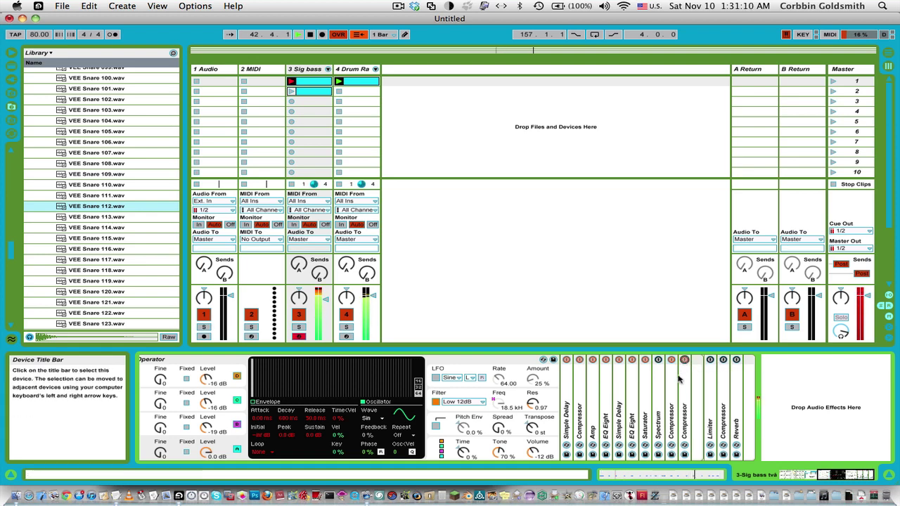
- Unfold the two neighbouring Compressors after the Spectrum to compare their threshold, ratio and envelope settings
double_click(673, 376)
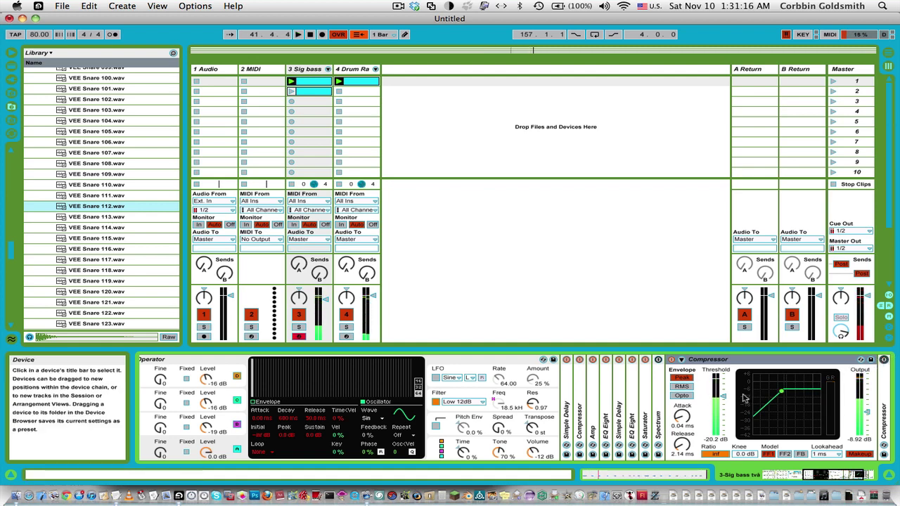
scroll(737, 399, "right", 5)
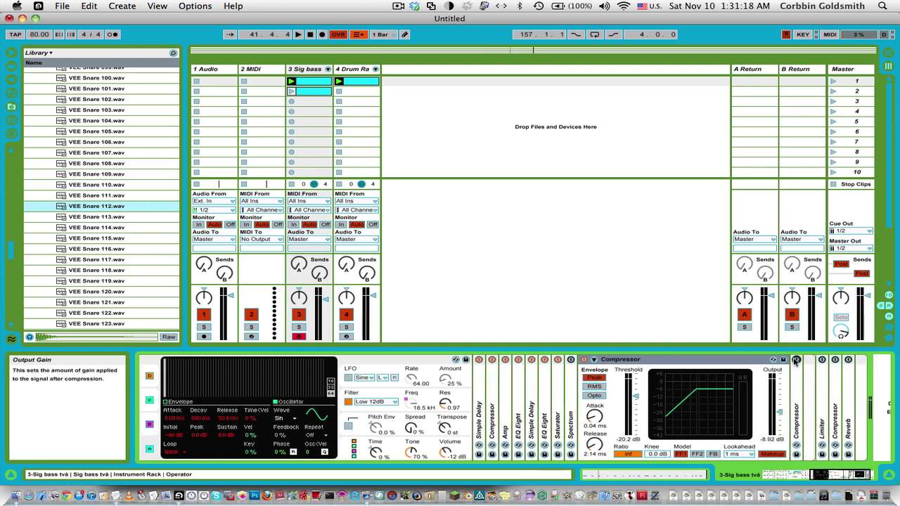
double_click(797, 380)
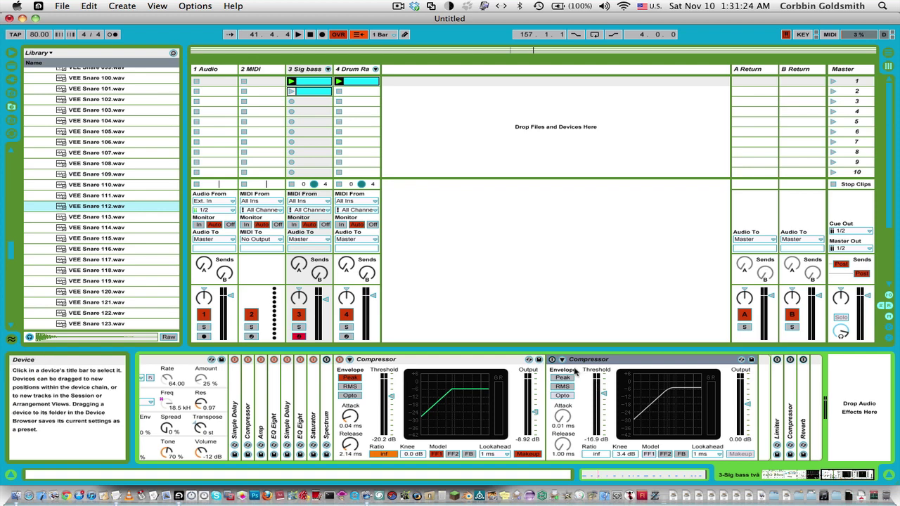
left_click(450, 360)
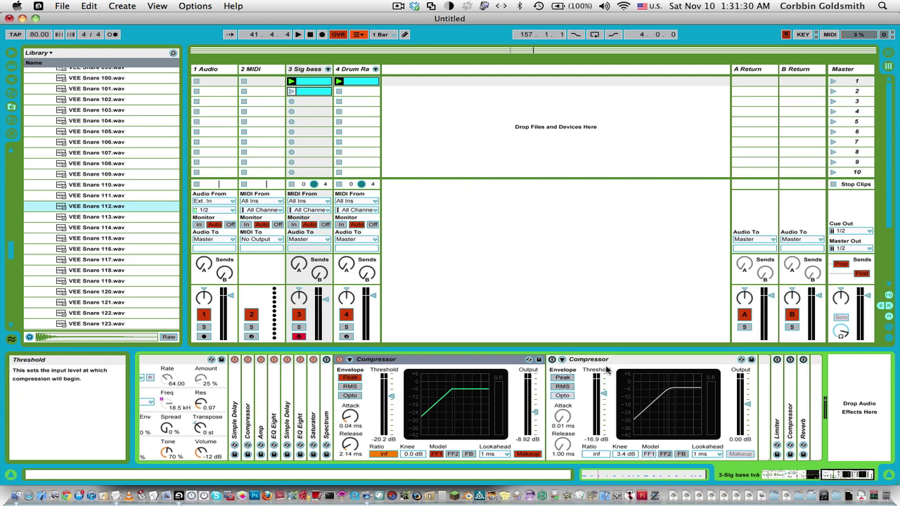
- Activate the second of the neighbouring Compressors and the Limiter, check the sound in playback, and unfold the Limiter and the Compressor after it
left_click(552, 359)
key("space")
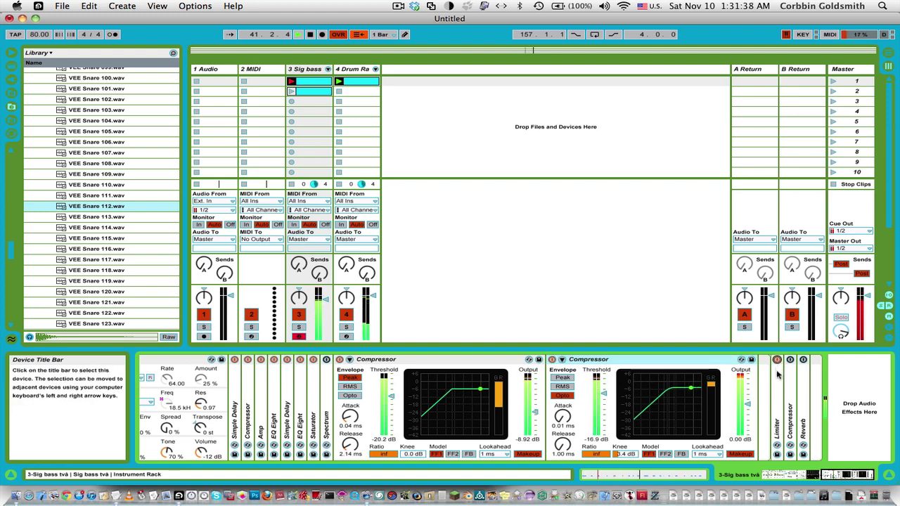
double_click(778, 373)
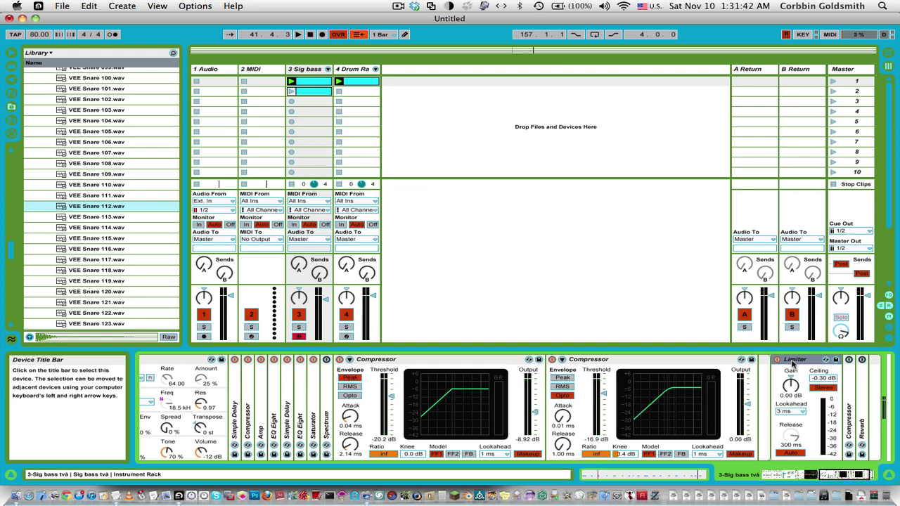
double_click(850, 380)
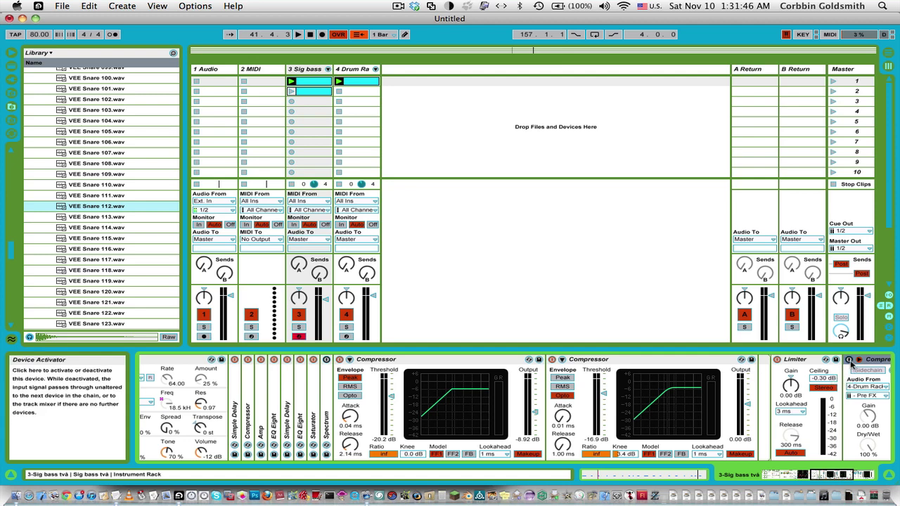
- Show the notes of the Drum Rack clip and expand the rack's chains in the mixer, selecting the VEE Snare 112 chain
left_click(355, 85)
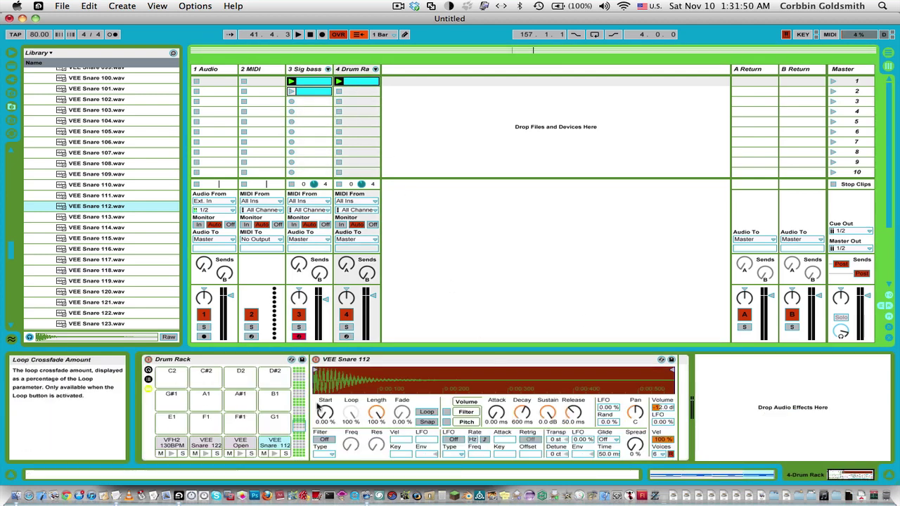
left_click(703, 478)
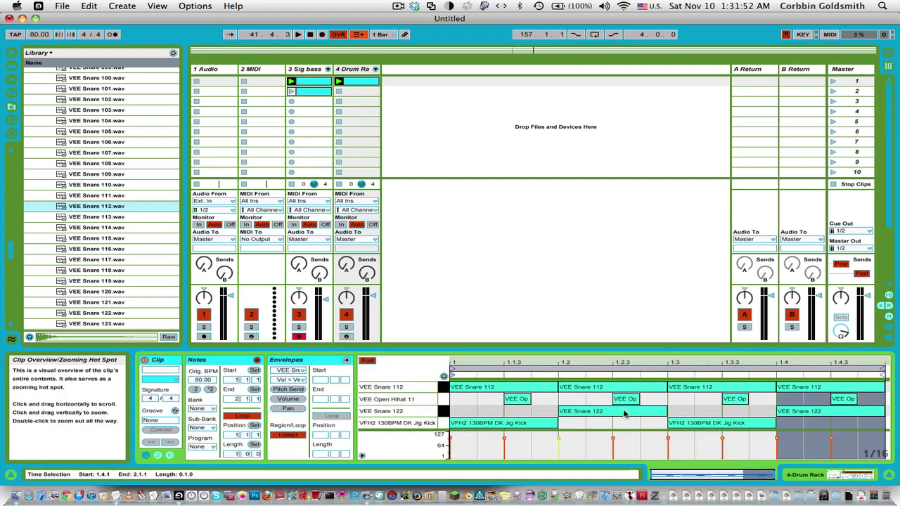
left_click(374, 70)
left_click(511, 71)
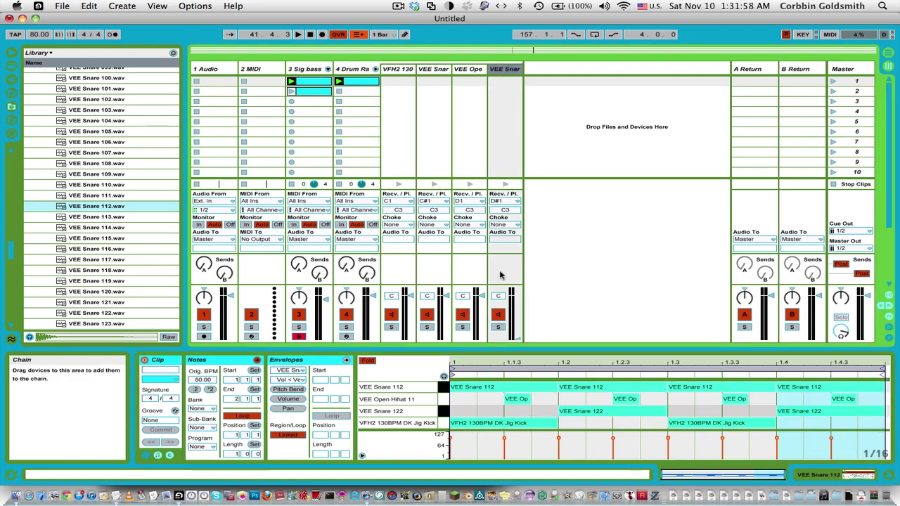
- Audition the VEE Snare 112 chain at a raised volume during playback, and pull it back down to silence
key("space")
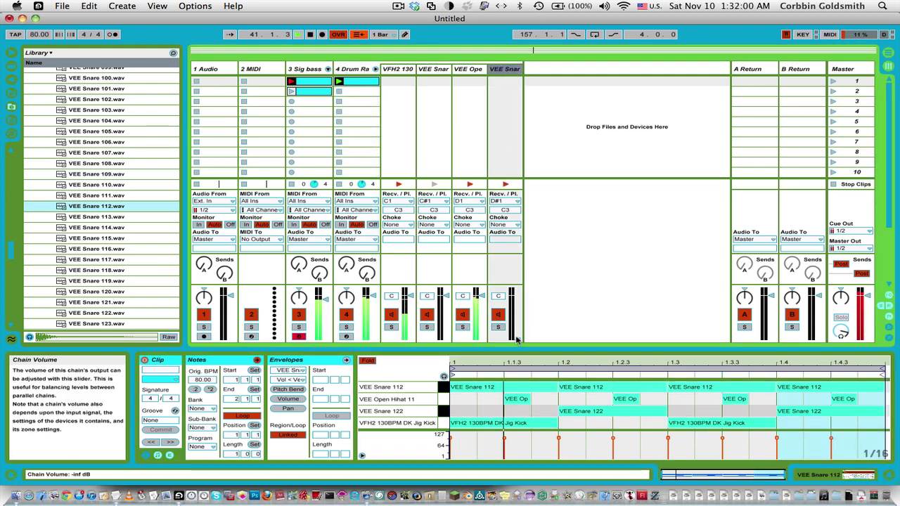
left_click_drag(516, 339, 517, 298)
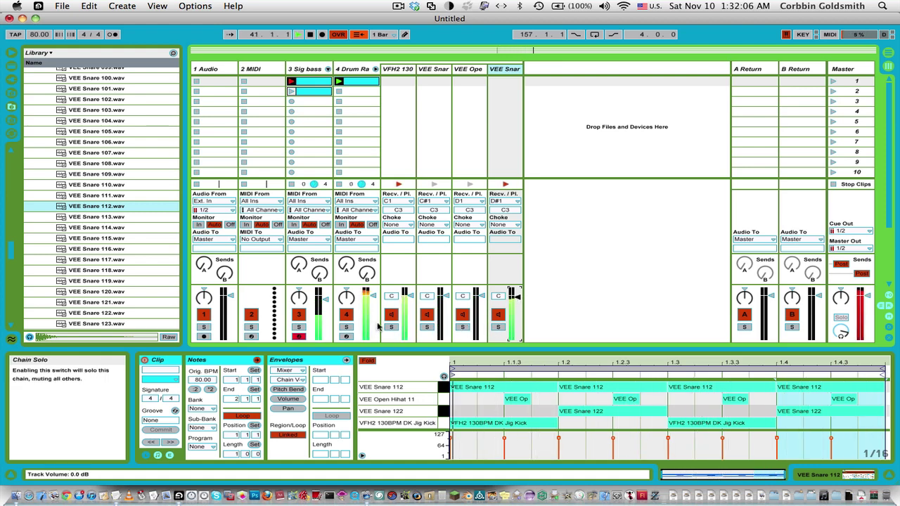
left_click_drag(516, 298, 514, 336)
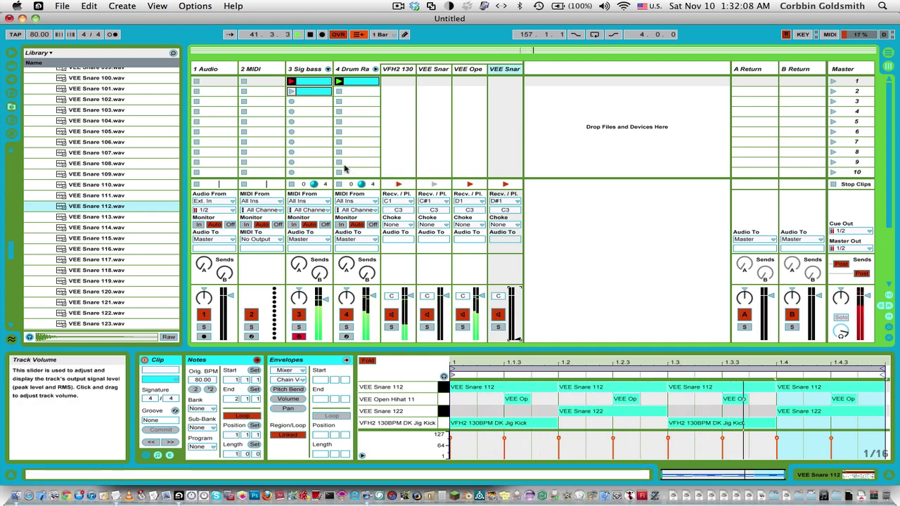
- Transpose all notes of the first Sig bass clip to E0 and play the result
left_click(304, 92)
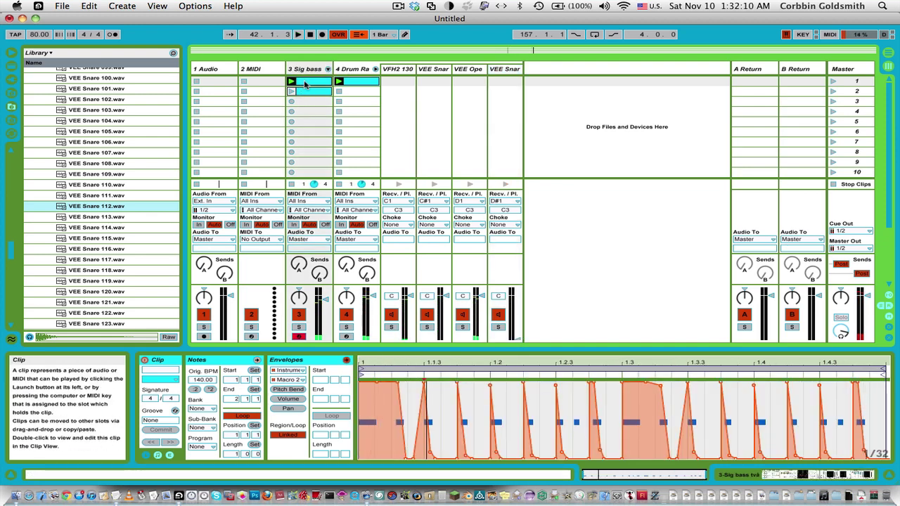
left_click(346, 360)
key("super+a")
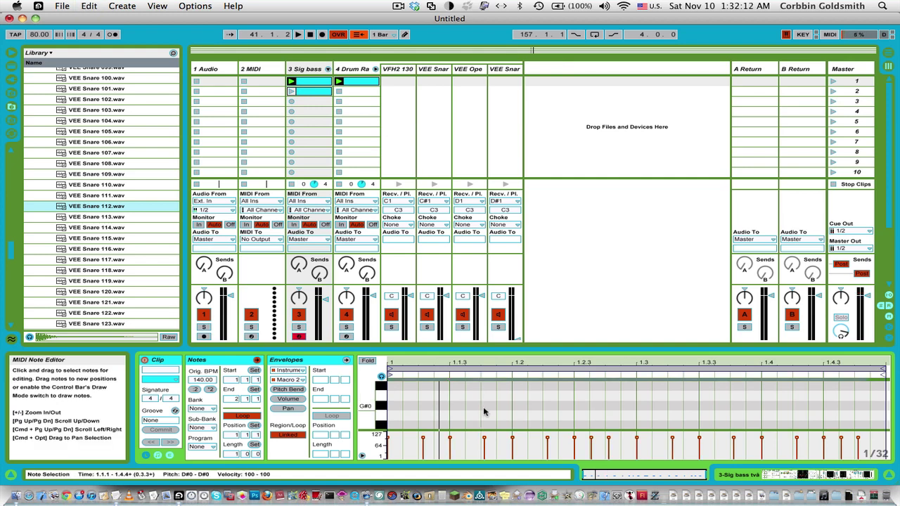
key("shift+Up")
key("space")
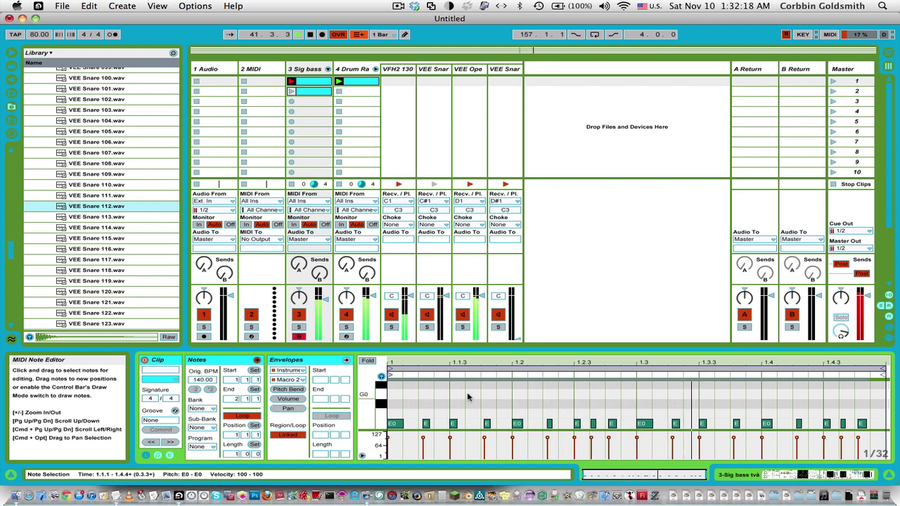
- Launch the second Sig bass clip and shape its Macro 2 envelope to fall from maximum to zero just before 1.1.3
left_click(292, 92)
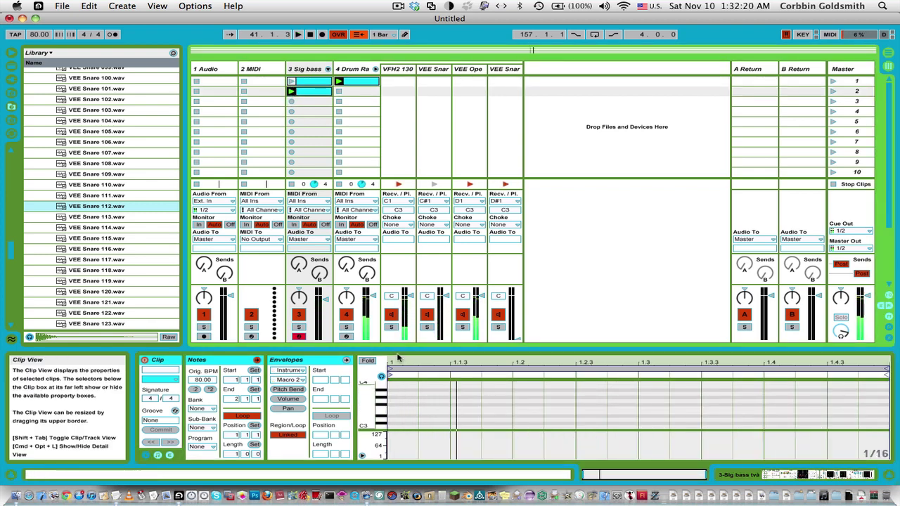
left_click_drag(398, 350, 405, 239)
left_click(298, 359)
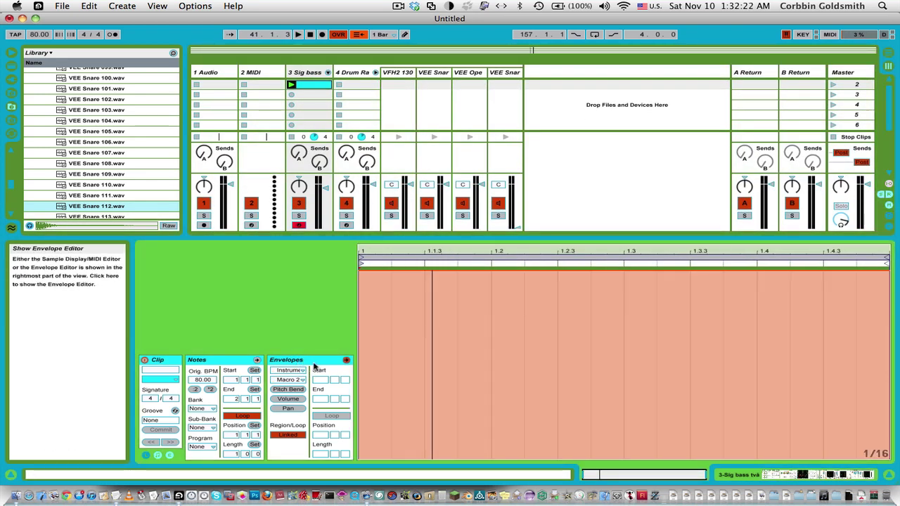
double_click(389, 270)
double_click(432, 272)
left_click_drag(432, 272, 426, 459)
- Add an E0 note two sixteenths long at the start of the clip and duplicate it directly after
left_click(231, 360)
double_click(410, 360)
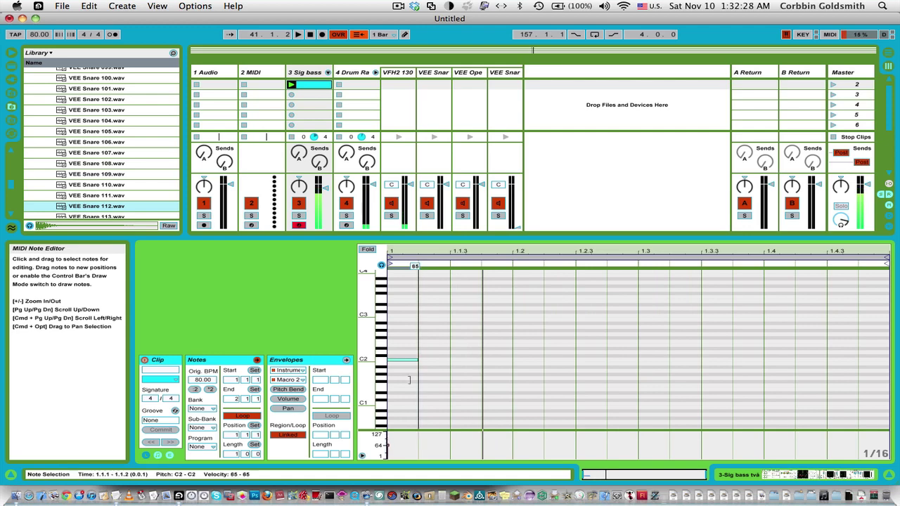
left_click_drag(404, 360, 405, 403)
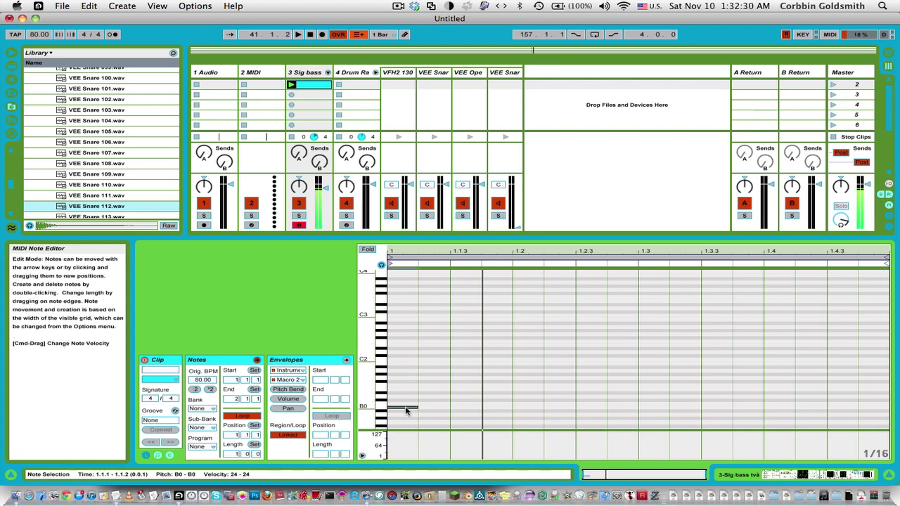
key("Down")
key("Down")
key("Down")
key("Down")
key("Down")
key("Down")
key("Down")
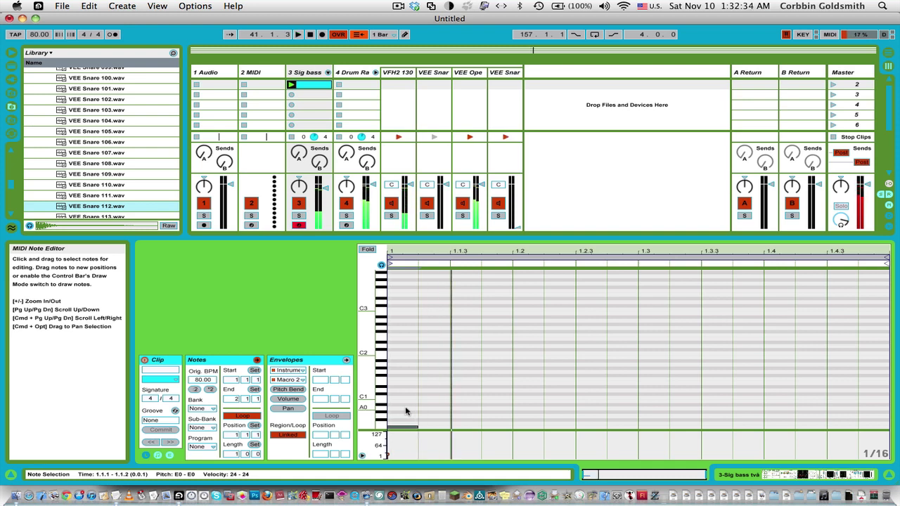
key("shift+Right")
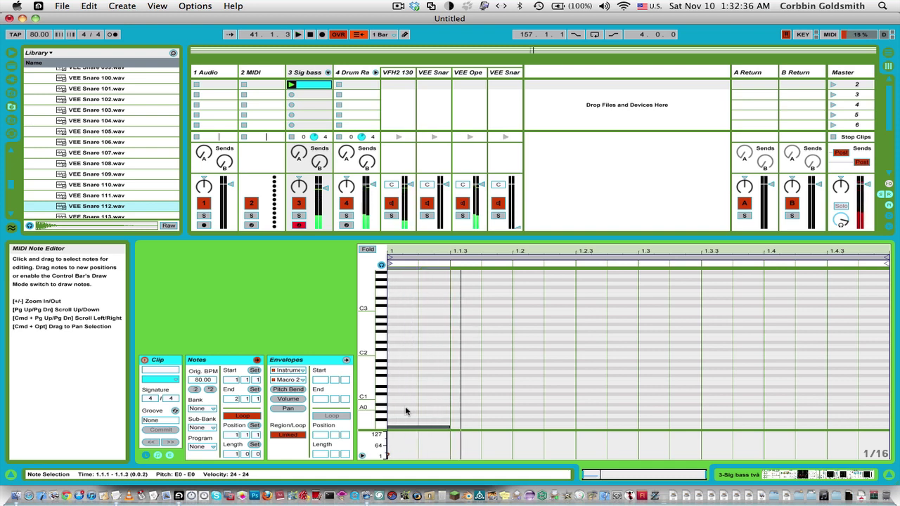
key("super+d")
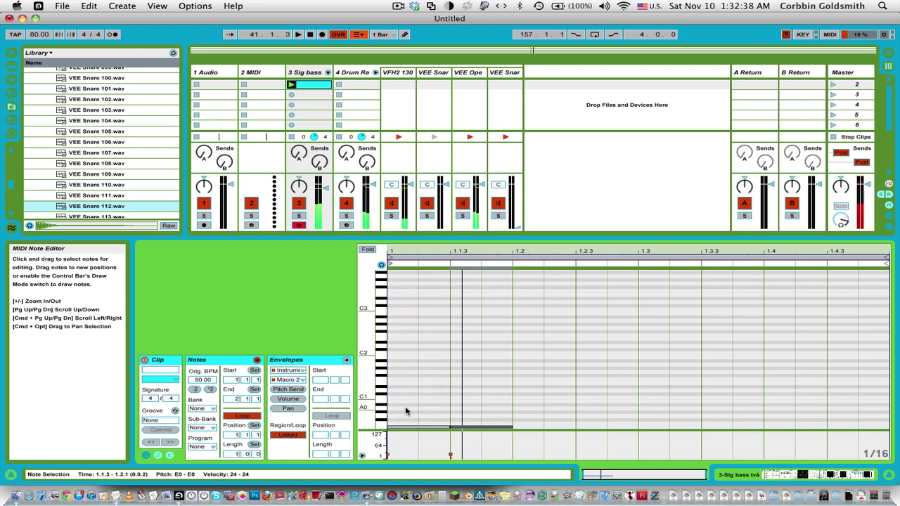
- End the first Macro 2 envelope drop at 1.1.3 and add a steeper second drop from maximum to zero starting there
left_click(346, 360)
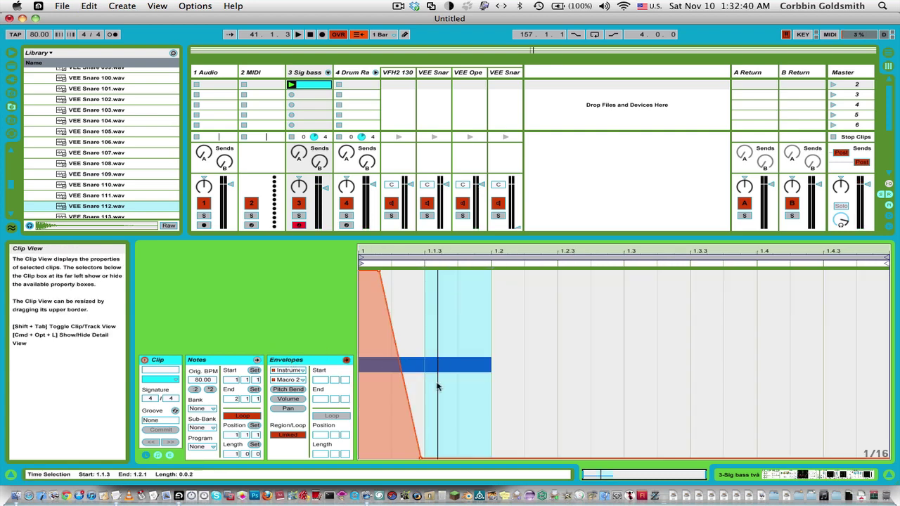
mouse_move(437, 460)
left_mouse_down()
mouse_move(430, 273)
mouse_move(420, 456)
left_mouse_up()
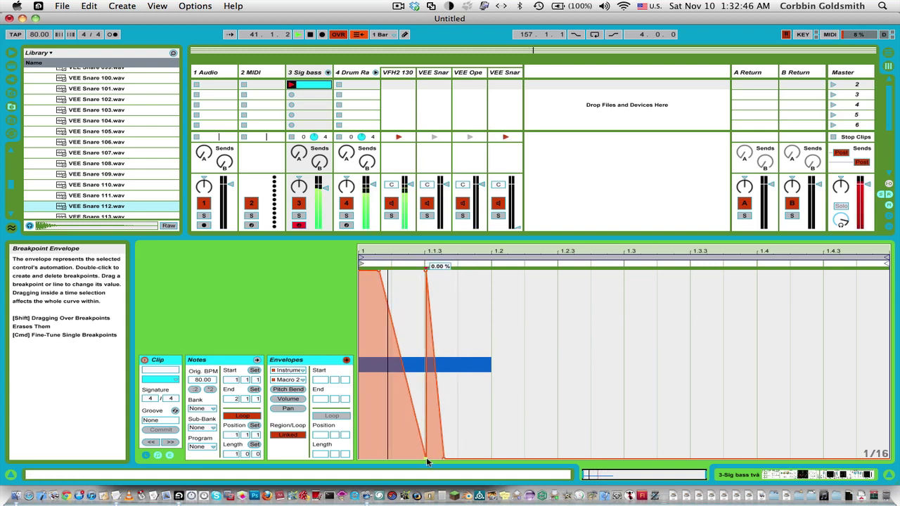
left_click(256, 359)
- Build a two-sixteenths chord of E1, B2, E3 and G#3 at beat 1.2 and duplicate it to 1.2.3
key("super+d")
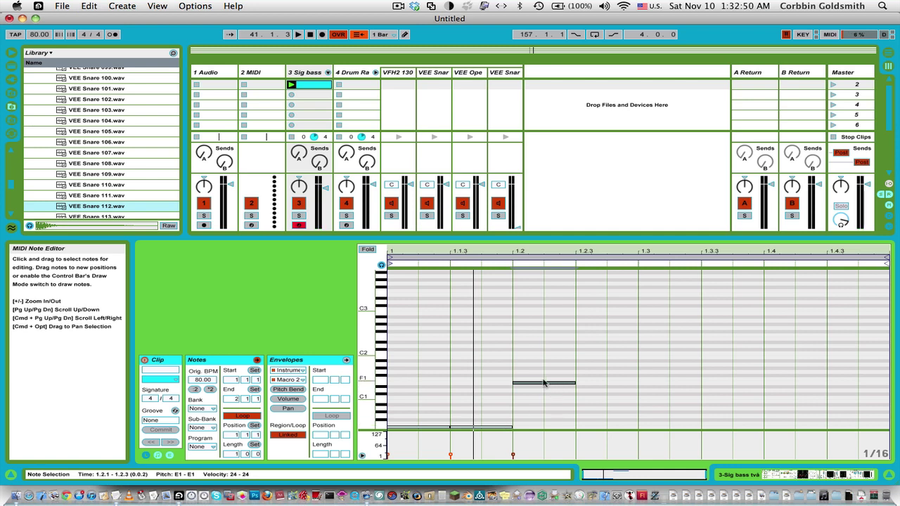
left_click_drag(543, 382, 538, 300)
left_click_drag(537, 297, 540, 279)
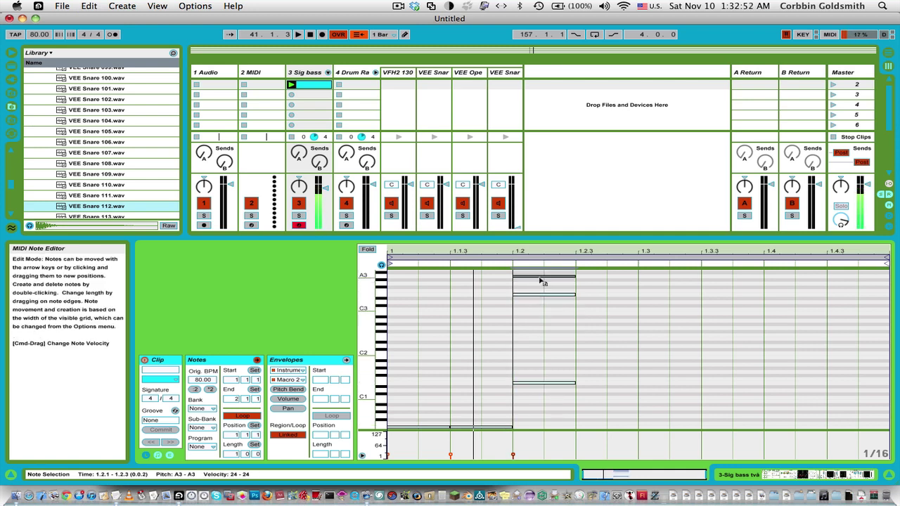
left_click_drag(538, 407, 545, 276)
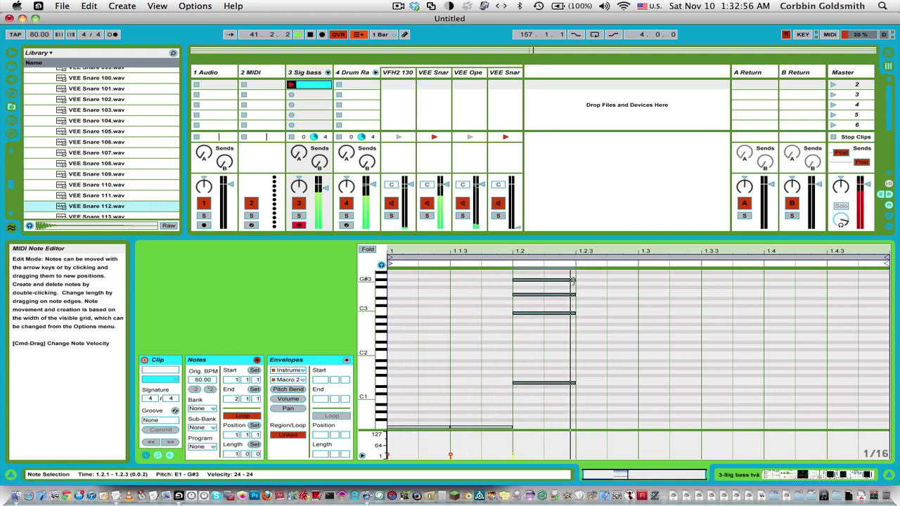
key("super+d")
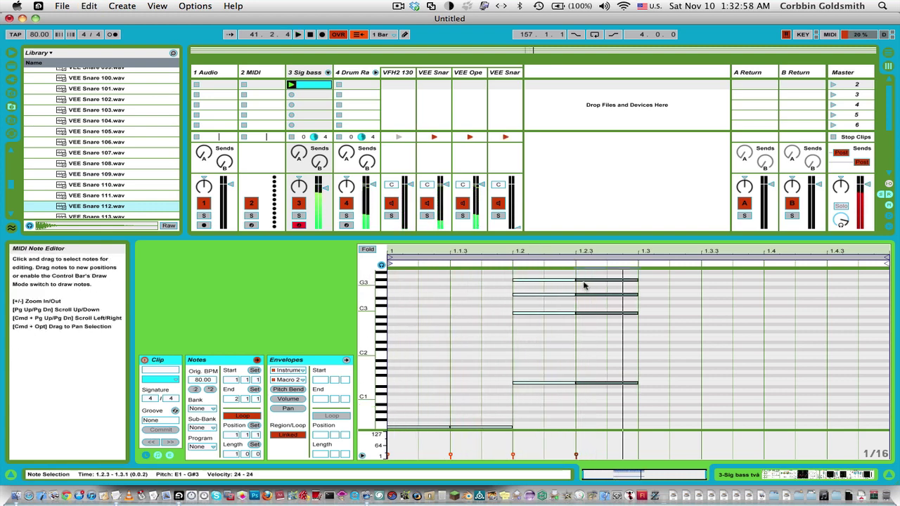
- Enlarge the note editor and add two-sixteenths notes D1, B0, A0 and B0 in sequence from beat 1.3 to the bar's end
left_click(656, 285)
left_click_drag(623, 237, 623, 177)
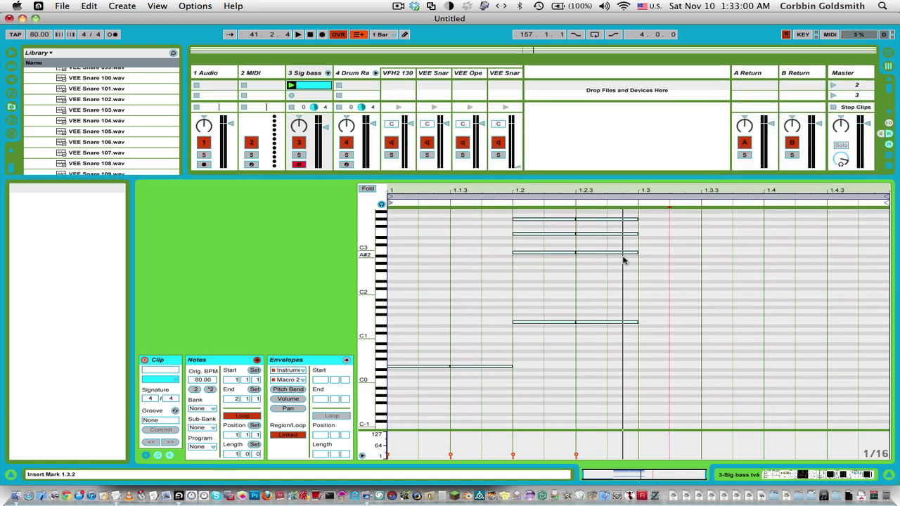
scroll(622, 256, "up", 2)
scroll(619, 244, "down", 2)
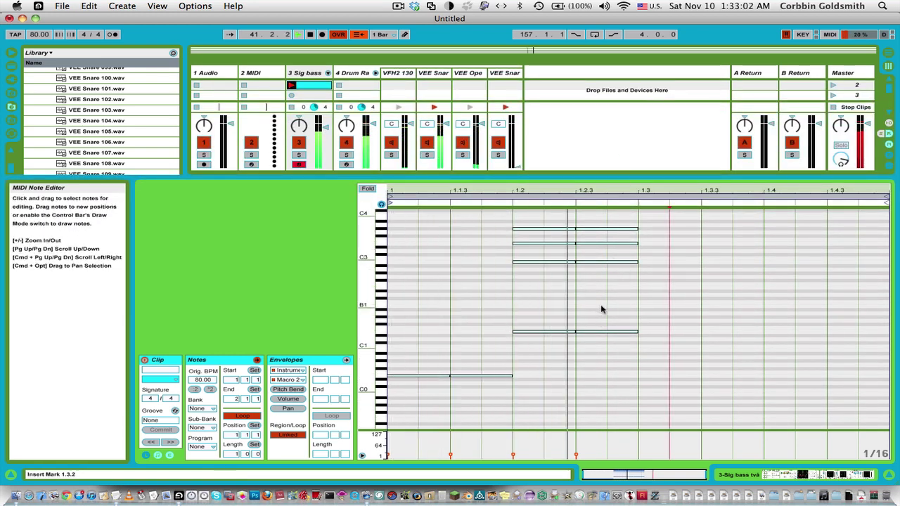
double_click(671, 340)
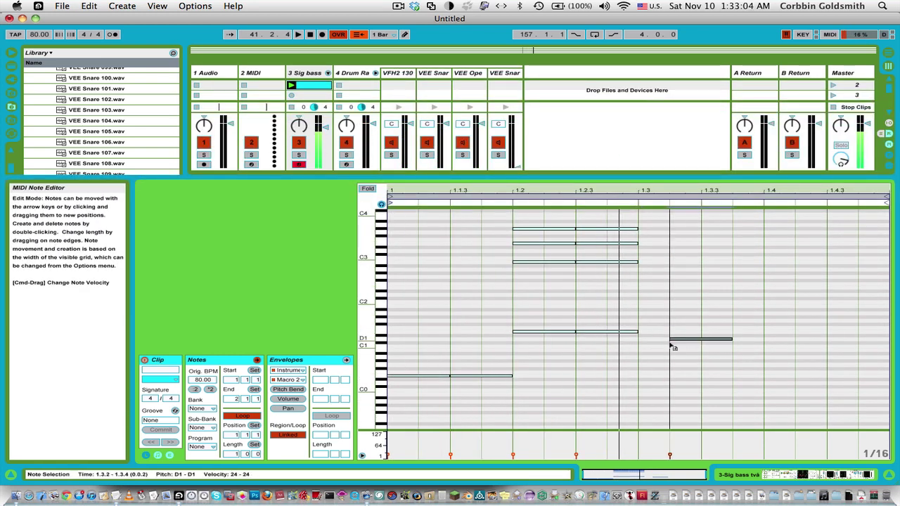
left_click_drag(671, 339, 662, 342)
double_click(728, 354)
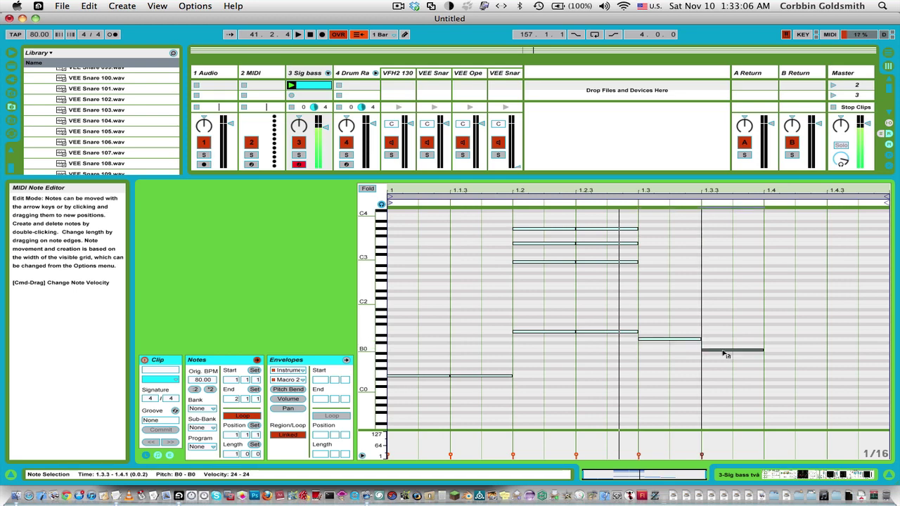
double_click(795, 359)
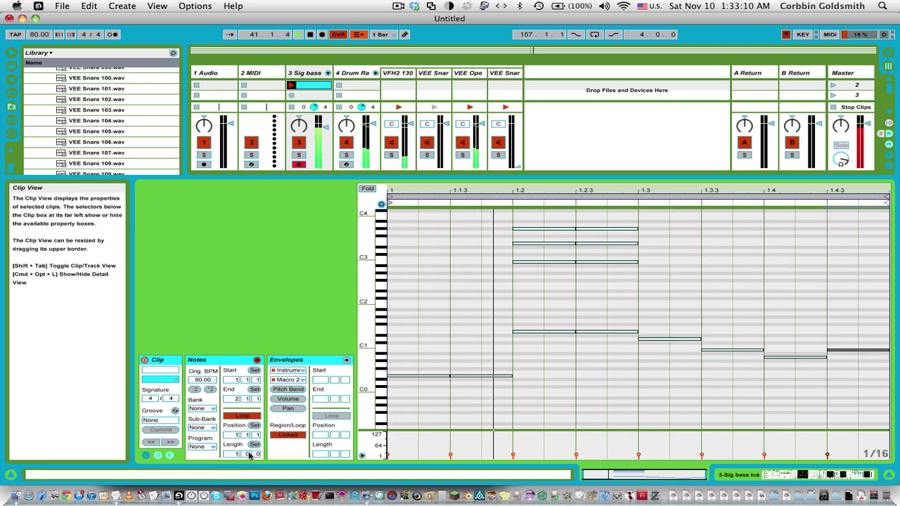
- Set the clip's loop length to 2 bars and compress the D1, B0, A0, B0 run into sixteenths within beat 1.3
left_click_drag(233, 454, 234, 445)
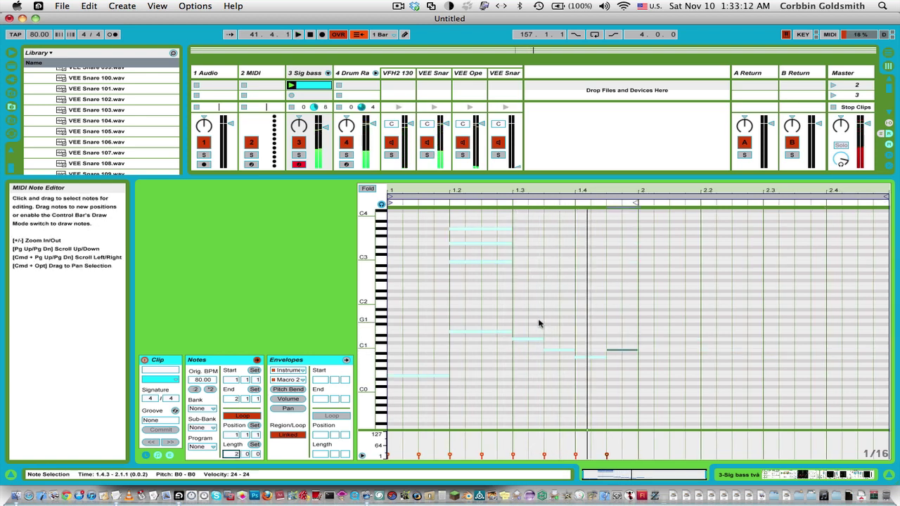
left_click_drag(539, 322, 542, 343)
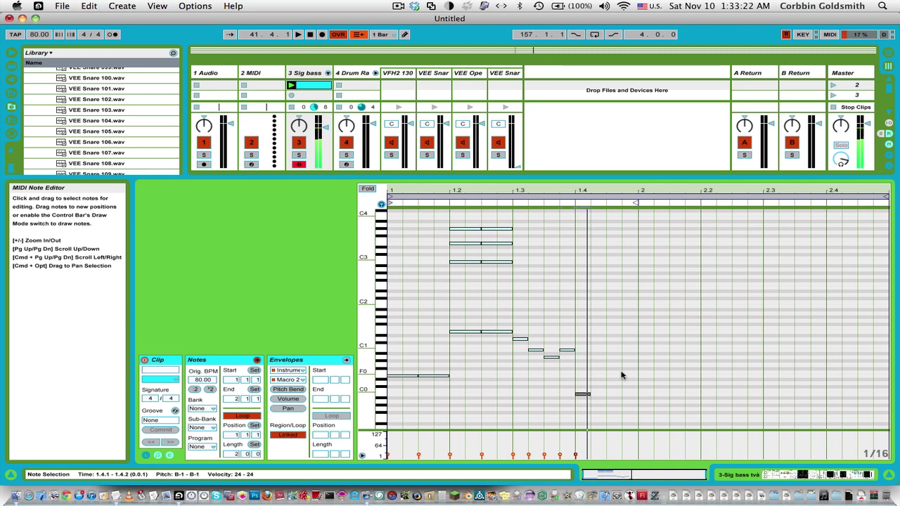
- Fill beat 1.4 with two notes of two sixteenths each, G0 followed by E0
key("shift+Right")
key("shift+Right")
key("shift+Right")
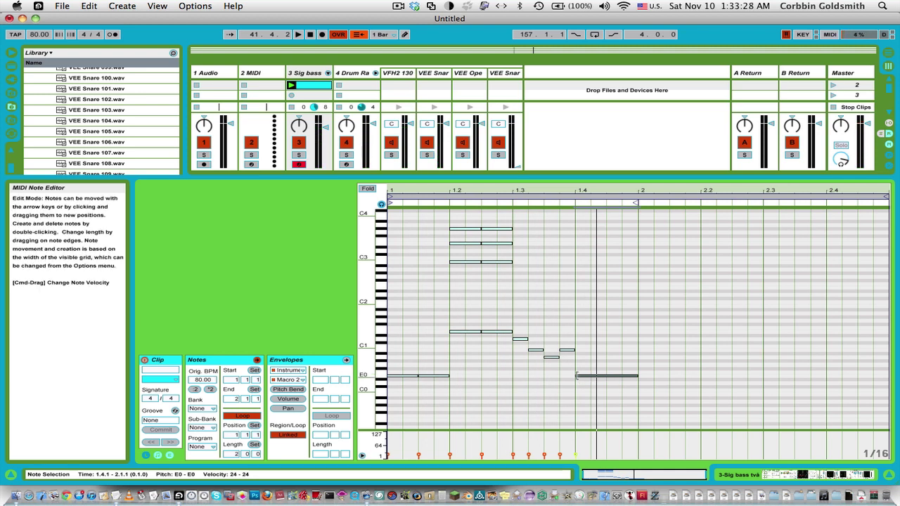
left_click_drag(617, 377, 589, 365)
left_click_drag(589, 366, 614, 374)
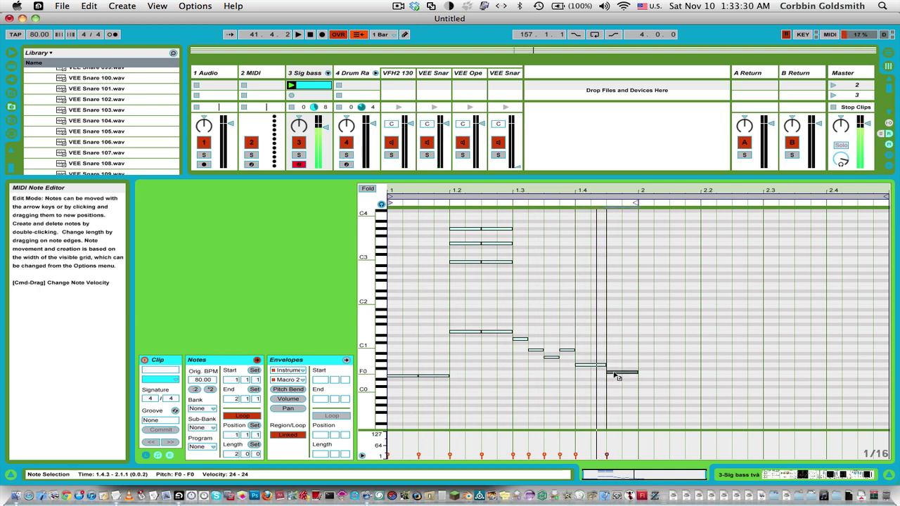
left_click(582, 332)
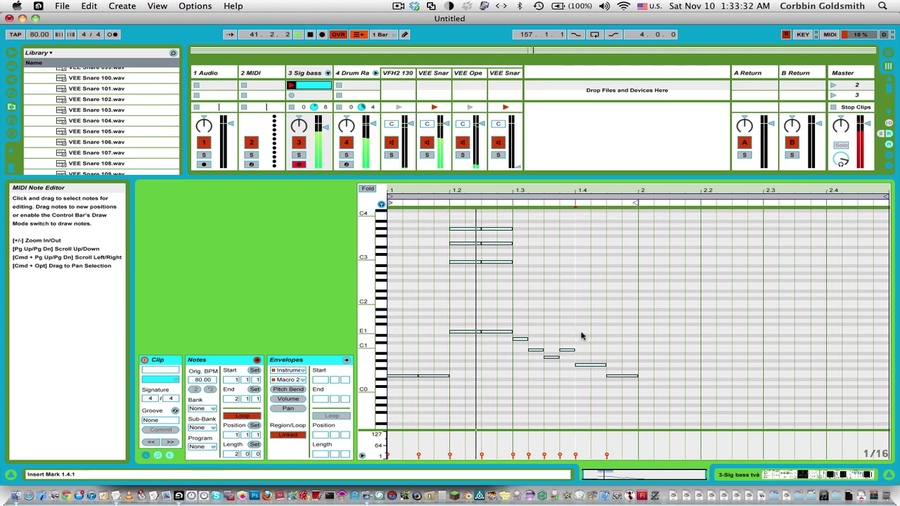
- Add E0 notes at 2.1.1 and 2.1.3 in the bass clip and shorten the E0 note at 1.4.3
key("space")
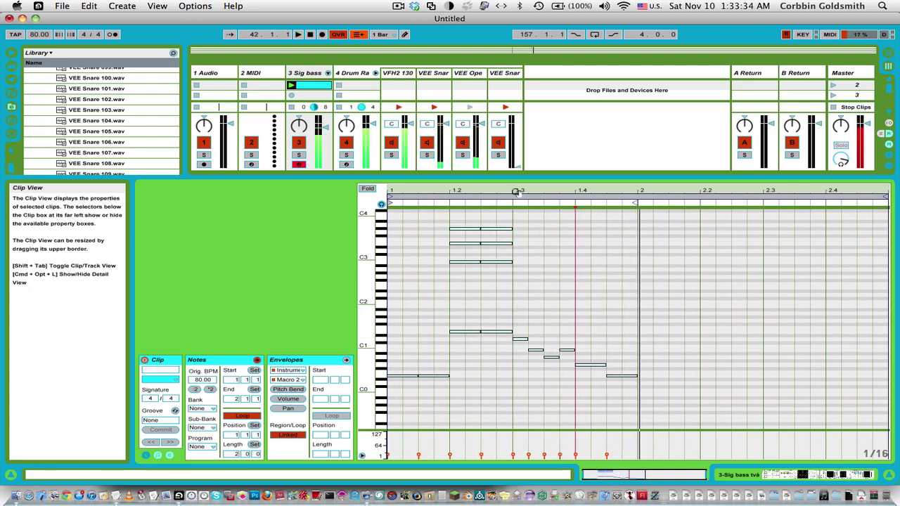
left_click_drag(621, 378, 670, 386)
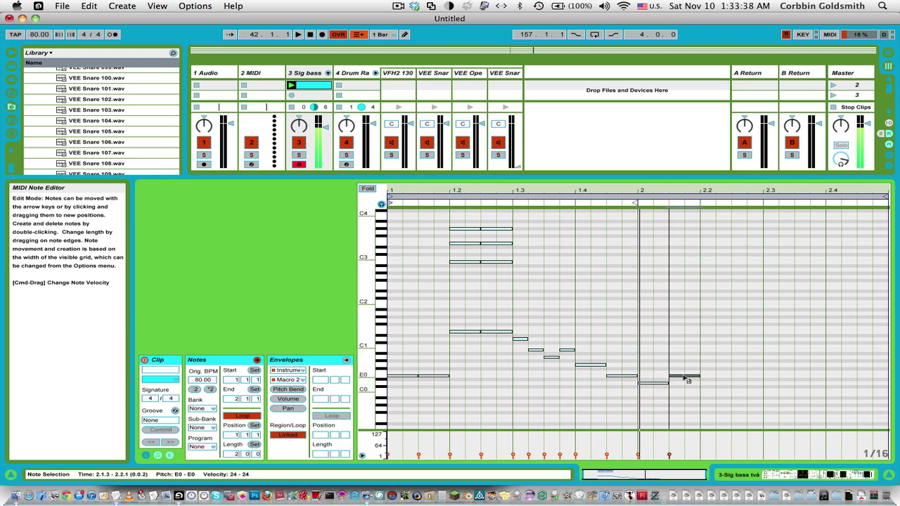
left_click(675, 371)
key("space")
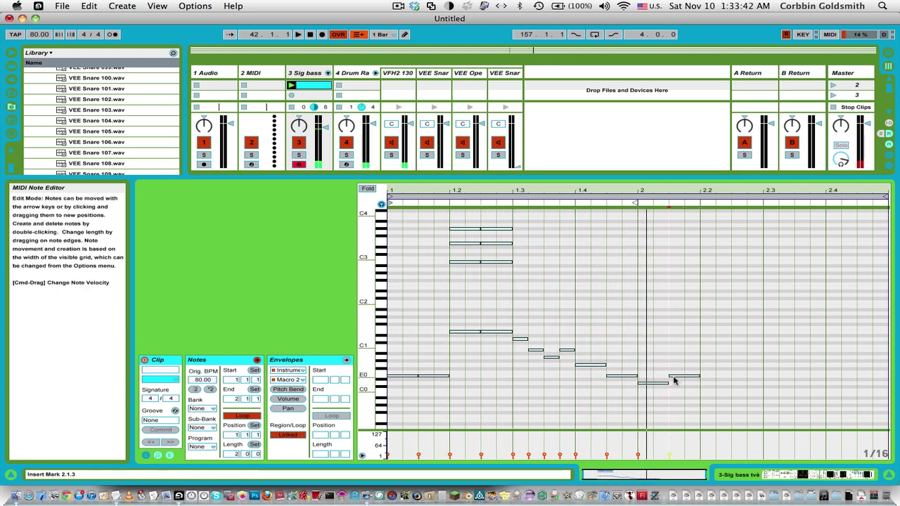
left_click(658, 384)
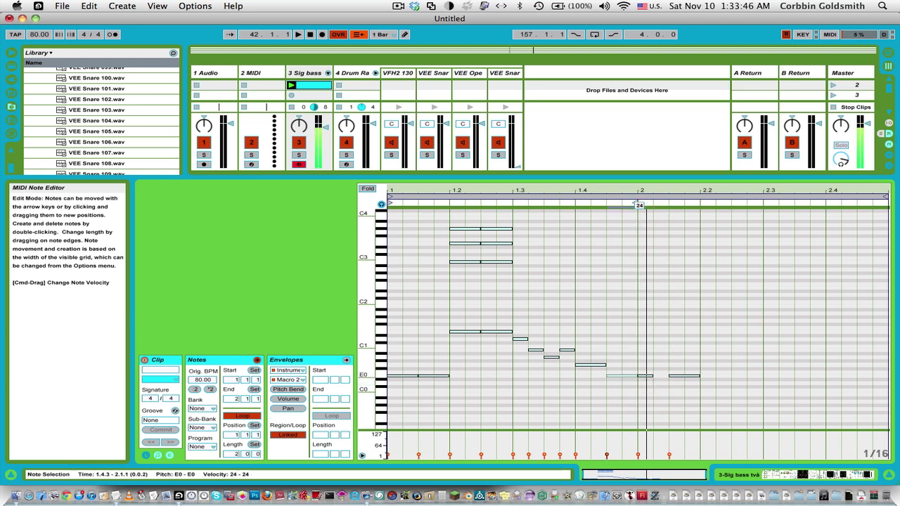
left_click(649, 376)
key("space")
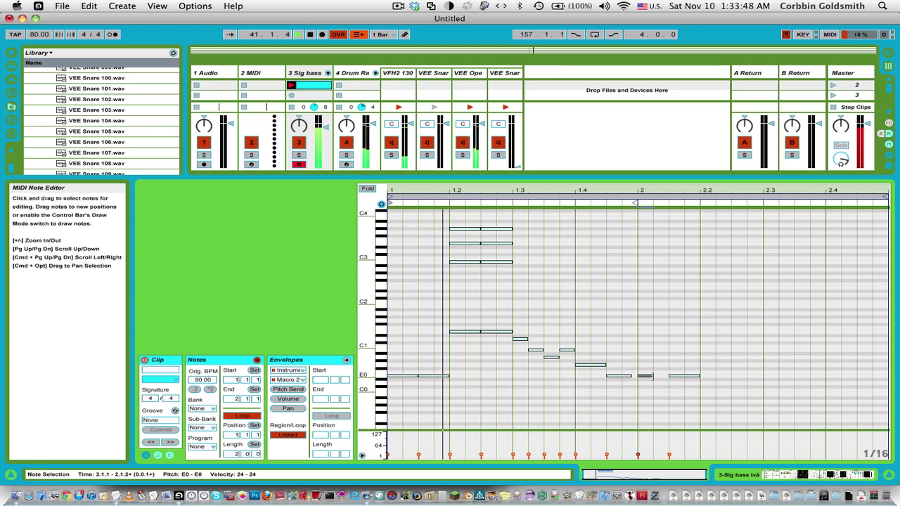
- Shorten the bar 2 E0 notes to less than a sixteenth and repeat them on every sixteenth up to 2.2.1
left_click_drag(698, 377, 680, 377)
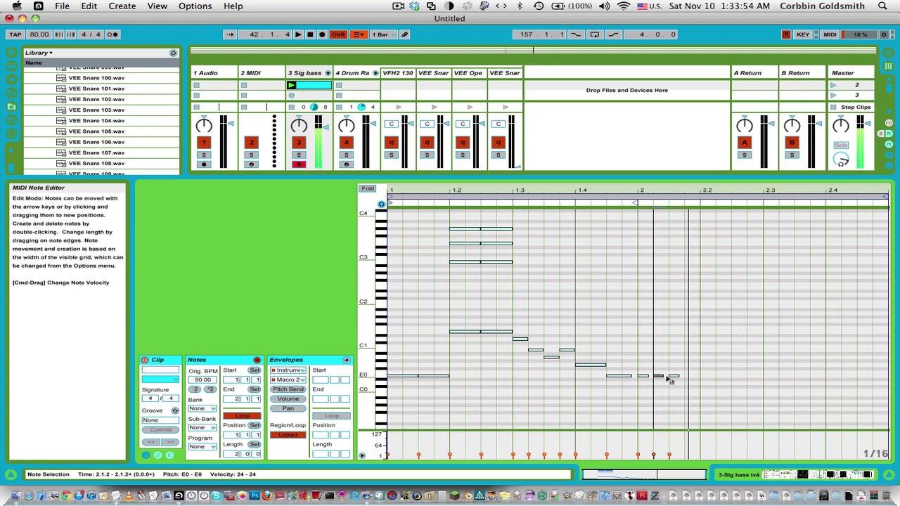
left_click(673, 377)
double_click(688, 377)
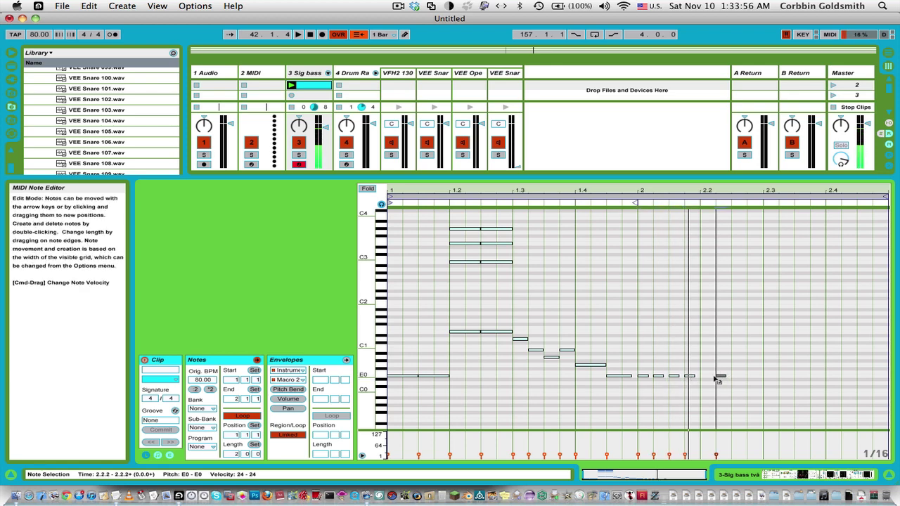
left_click_drag(717, 378, 707, 378)
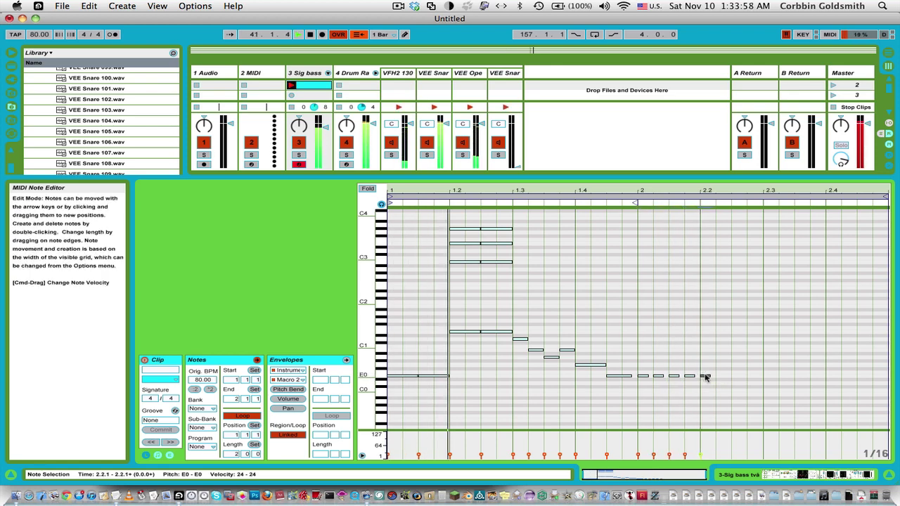
left_click(638, 346)
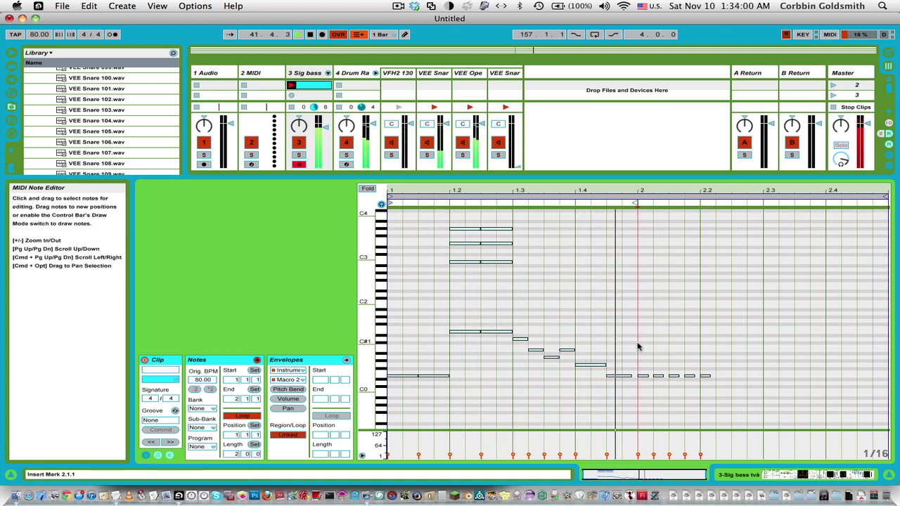
- Extend the run of short E0 notes on every sixteenth through 2.2.4
mouse_move(681, 372)
left_mouse_down()
mouse_move(658, 376)
mouse_move(679, 375)
left_mouse_up()
key("space")
left_click(652, 363)
left_click(658, 376)
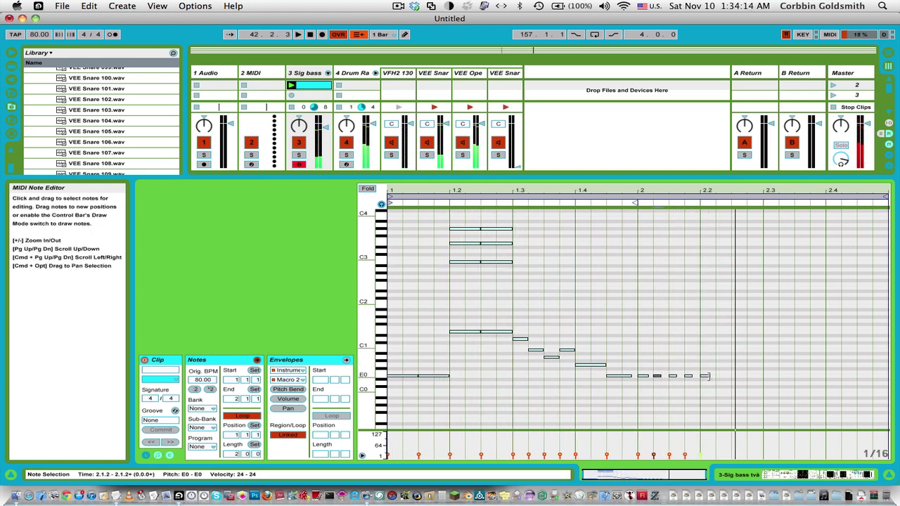
left_click(708, 376)
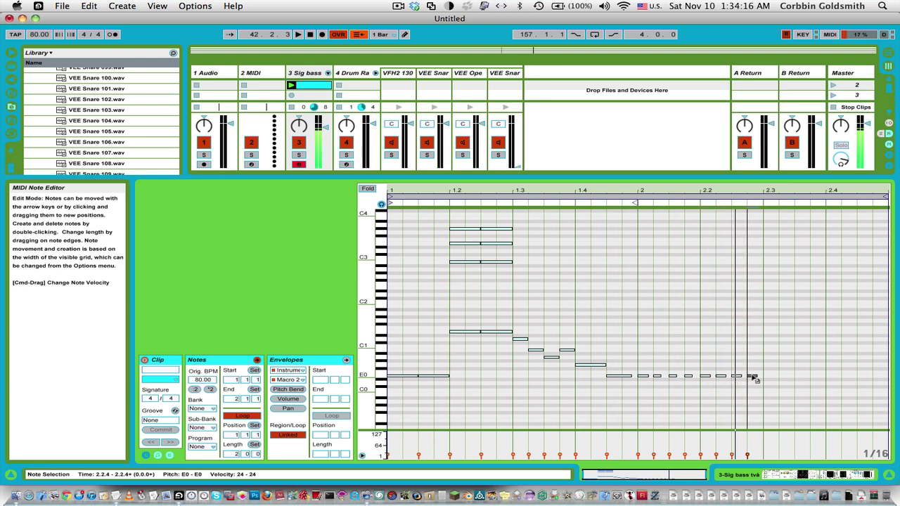
- Finish bar 2 with G0 at 2.3.1, A0 at 2.3.3 and a one-beat E0 at 2.4
left_click_drag(765, 377, 772, 370)
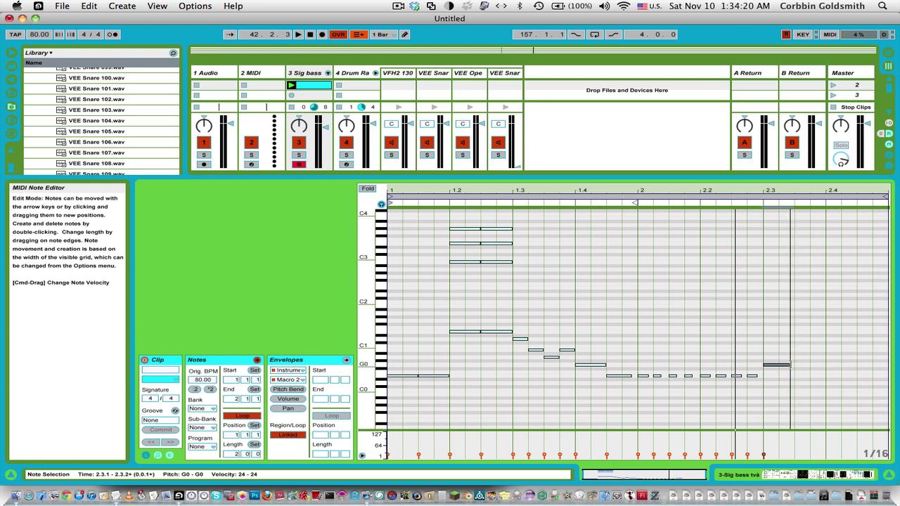
left_click_drag(800, 363, 884, 378)
key("space")
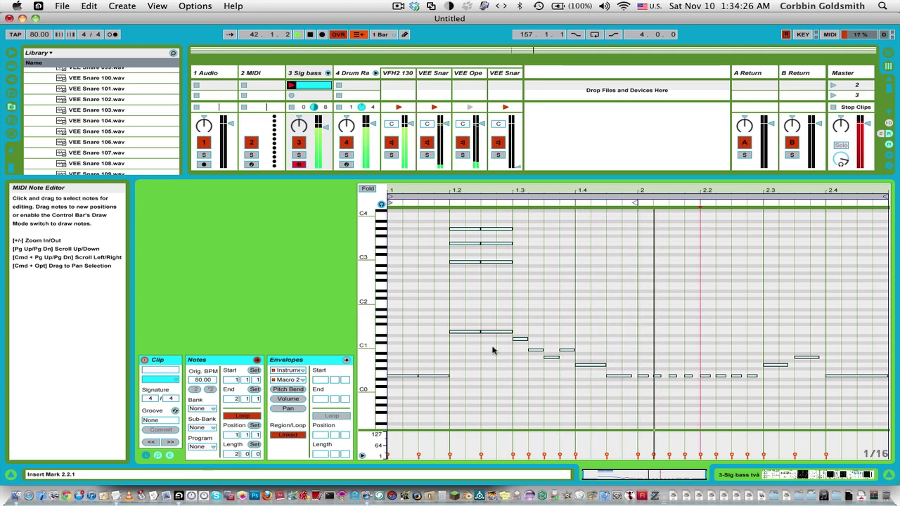
- Draw a Macro 2 envelope spike on the first short E0 note of bar 2, peaking at 2.1.1 and falling to zero
left_click(289, 360)
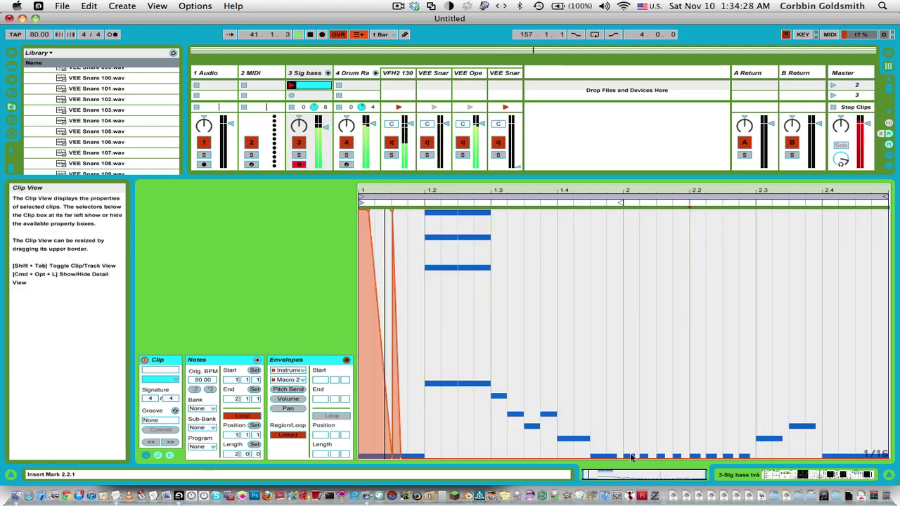
key("space")
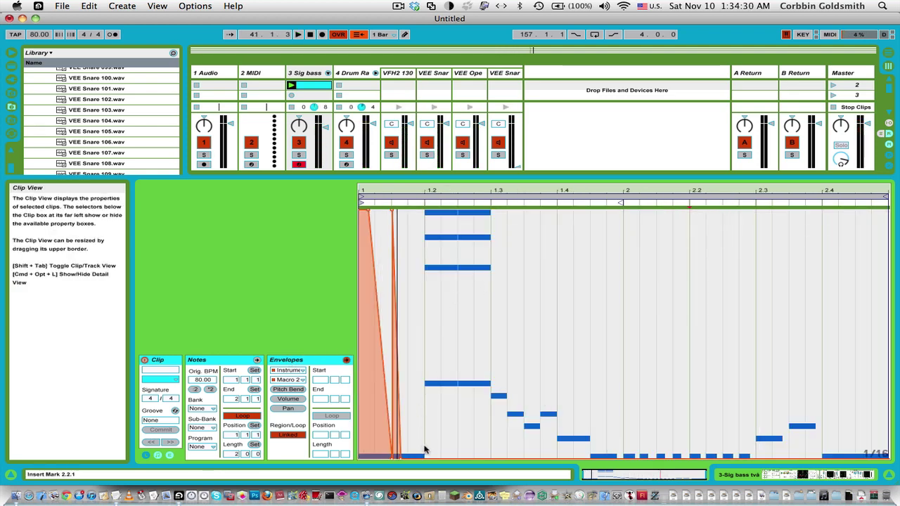
left_click_drag(625, 454, 760, 443)
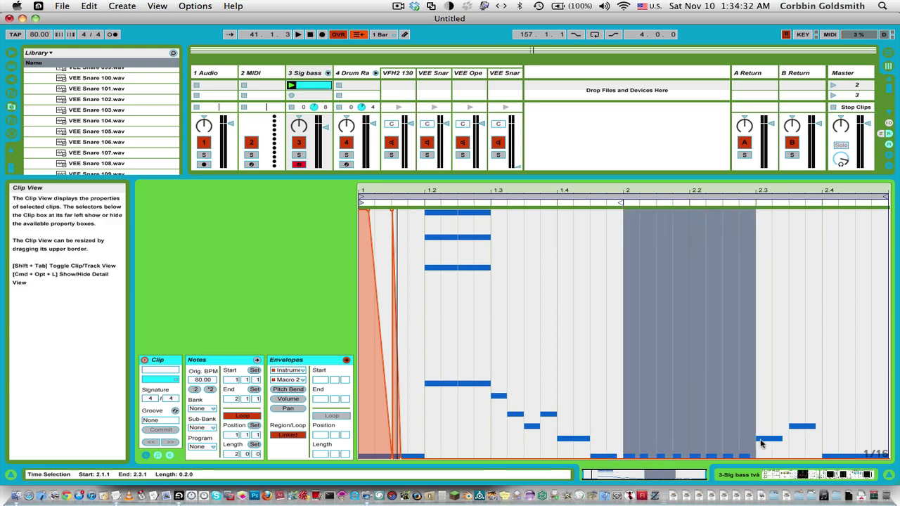
left_click(622, 462)
mouse_move(624, 458)
left_mouse_down()
mouse_move(630, 205)
mouse_move(632, 456)
left_mouse_up()
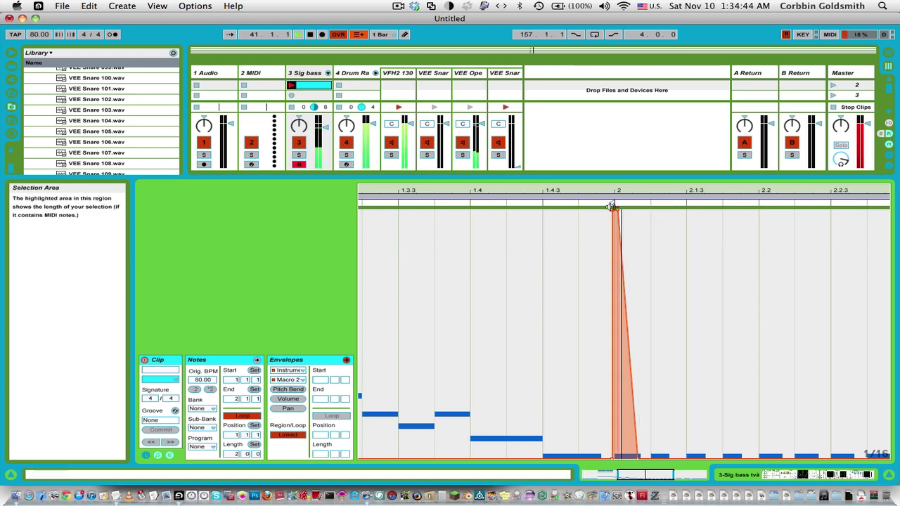
- Duplicate the one-sixteenth Macro 2 spike seven times so it covers every short E0 note up to 2.3
left_click(613, 262)
left_click(635, 265)
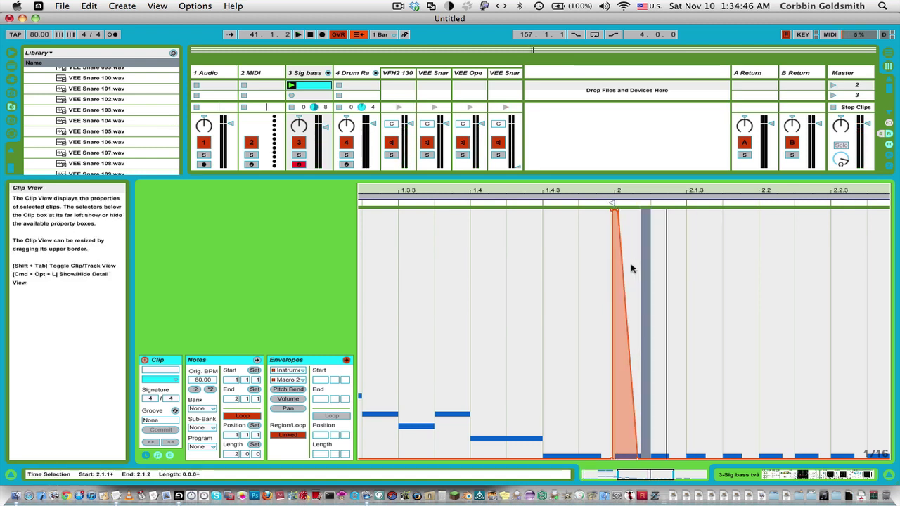
left_click(617, 263)
key("super+d")
key("super+d")
key("super+d")
key("super+d")
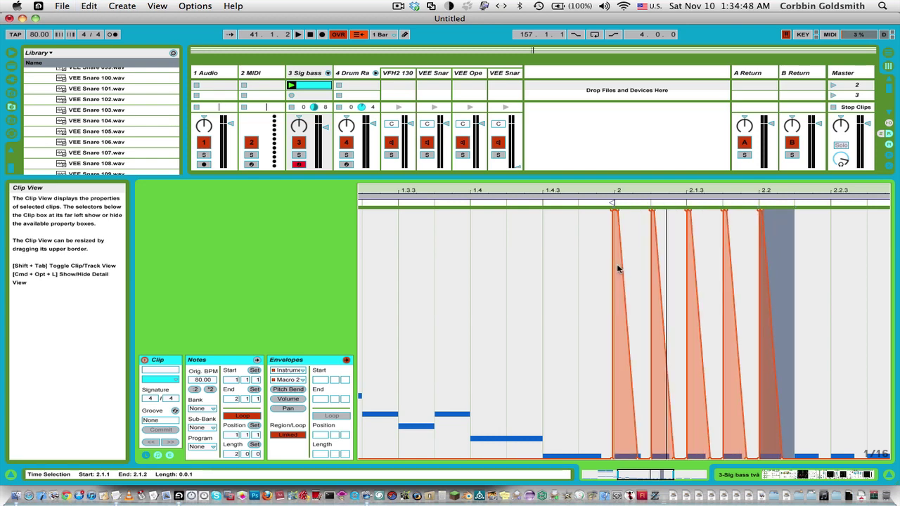
key("super+d")
key("super+d")
key("super+d")
- Draw a Macro 2 ramp over the G0 note at 2.3.1, rising from 0% to the maximum and dropping back to zero
left_click(613, 206)
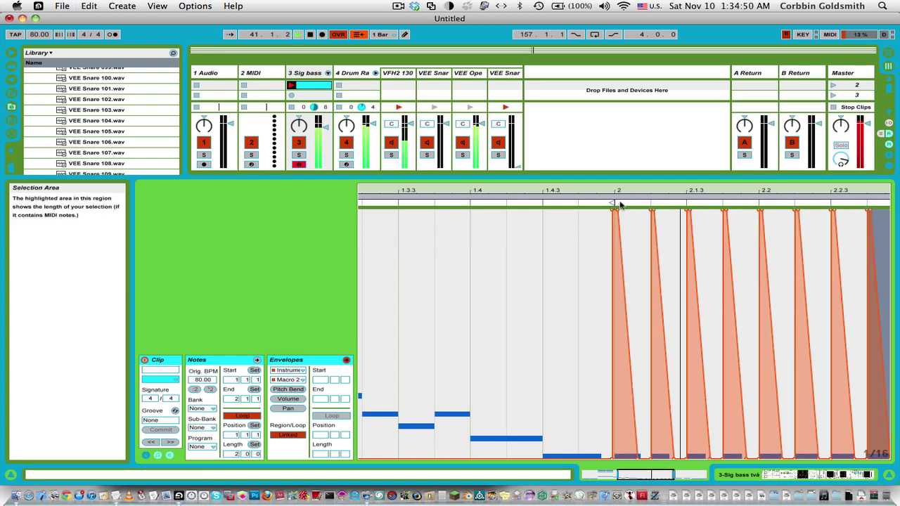
left_click_drag(615, 191, 555, 188)
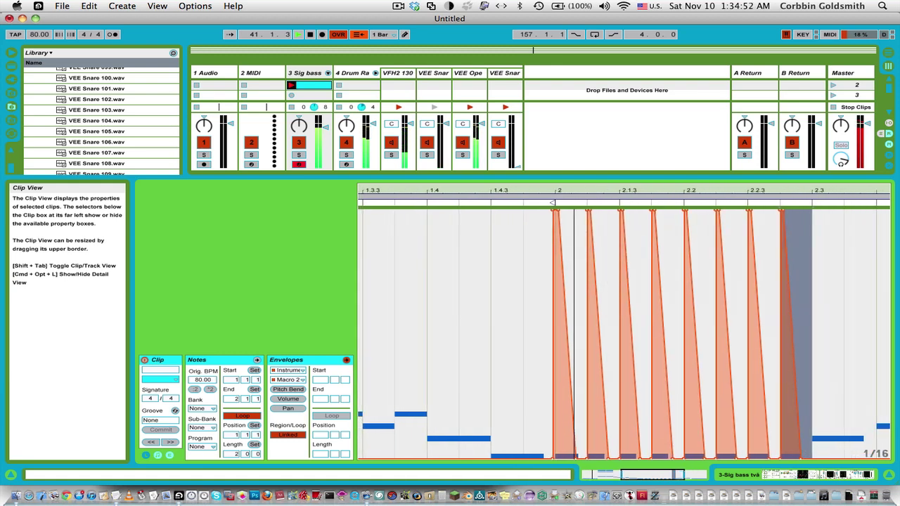
key("space")
key("space")
left_click(555, 206)
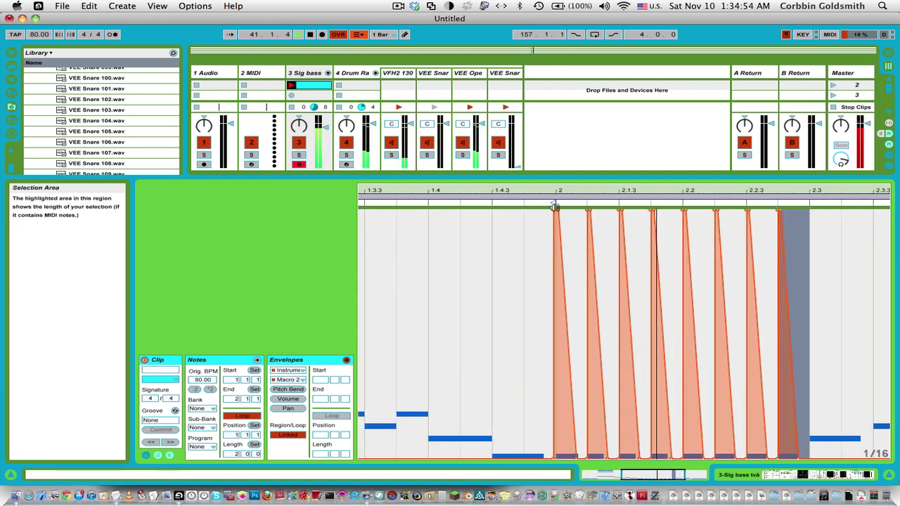
left_click_drag(757, 193, 758, 184)
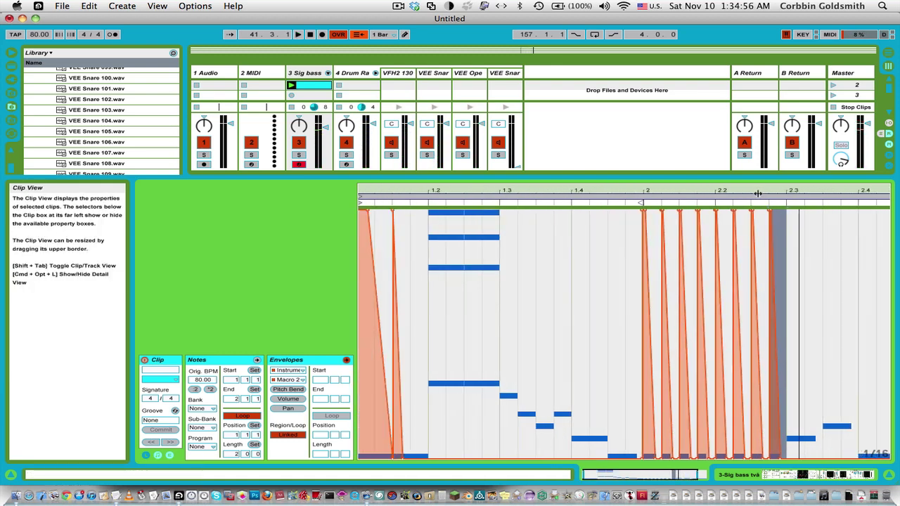
double_click(788, 459)
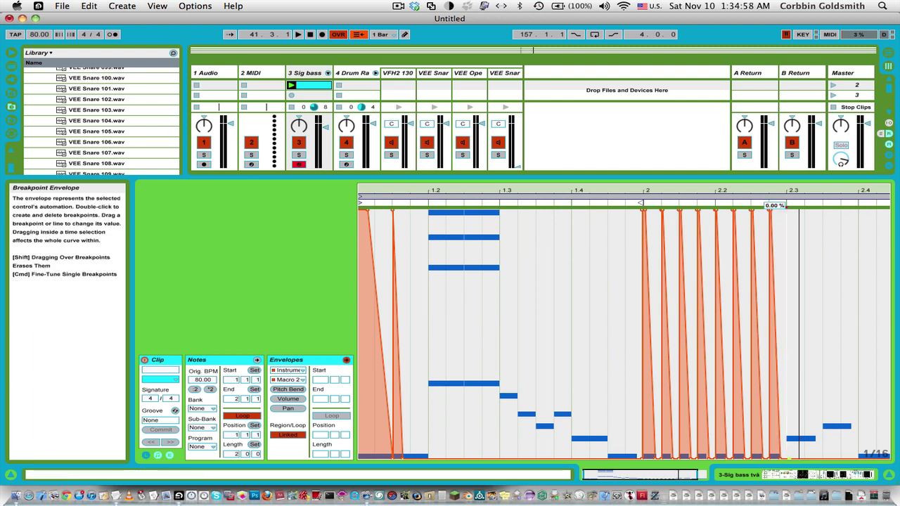
left_click_drag(797, 462, 794, 211)
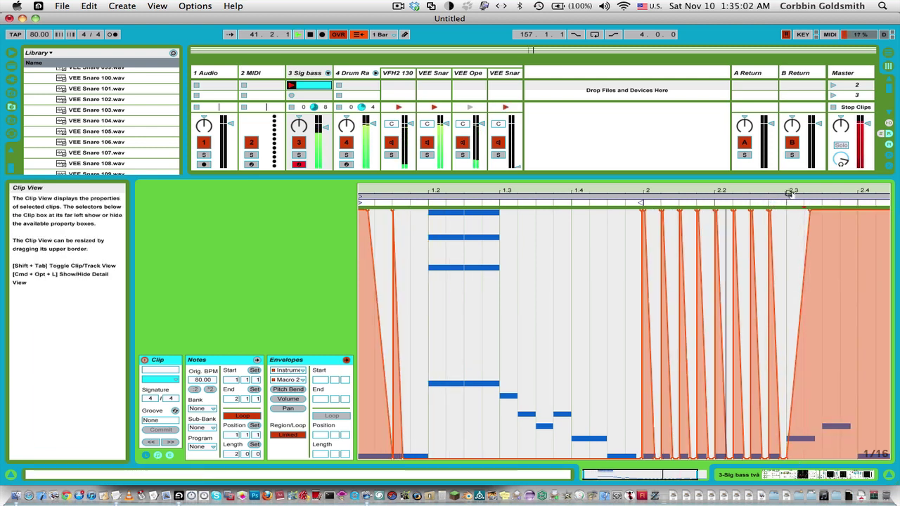
left_click_drag(788, 194, 777, 460)
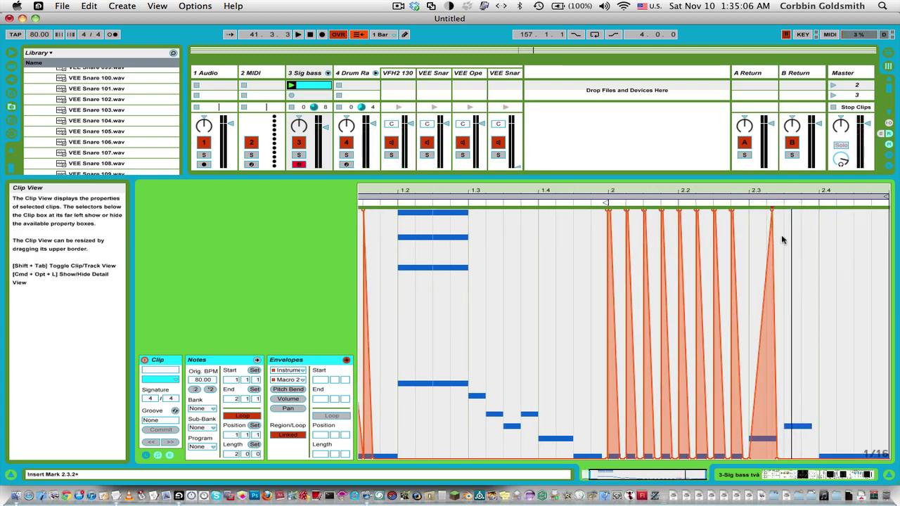
- Duplicate the Macro 2 ramp from 2.3.1–2.3.3 onto the A0 note at 2.3.3
left_click(745, 205)
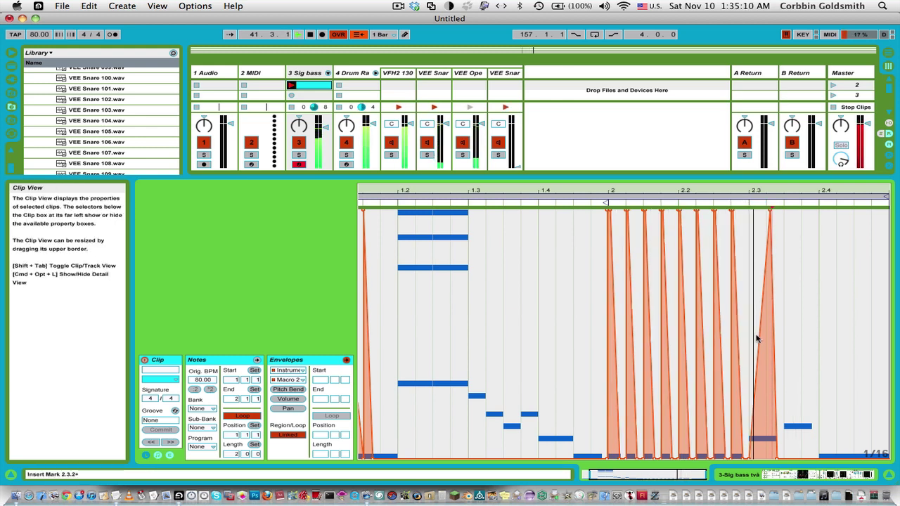
left_click_drag(751, 336, 789, 330)
key("super+d")
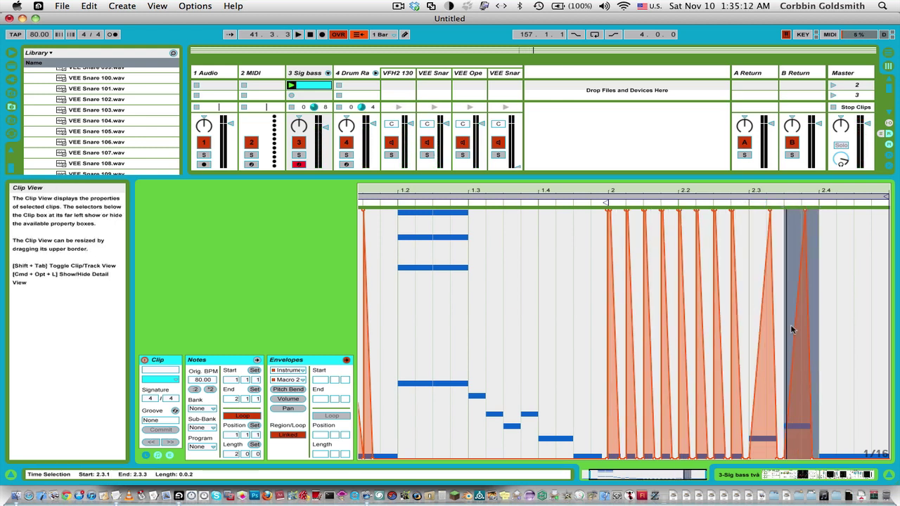
- Add Macro 2 breakpoints over the last note in beat 2.4, starting from 0%
double_click(821, 458)
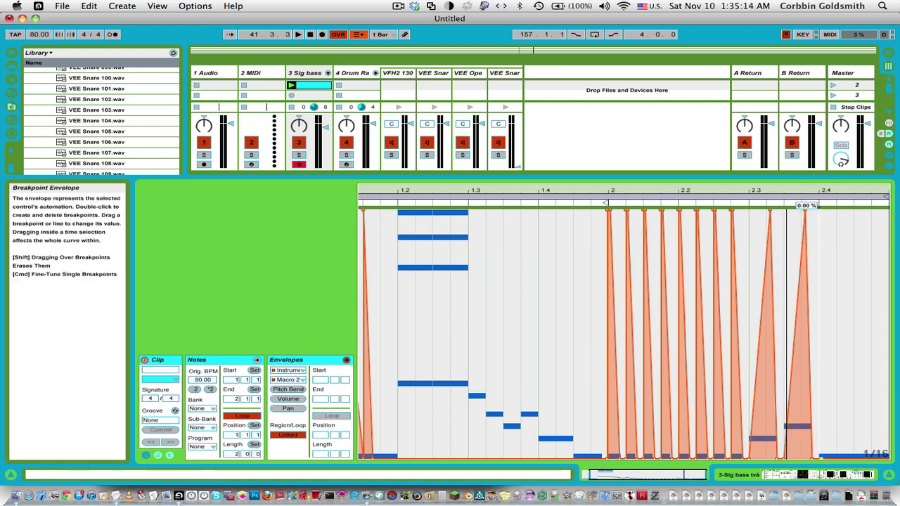
left_click_drag(832, 461, 889, 459)
key("space")
double_click(872, 213)
- Choose the Pitch Bend envelope for the clip and raise the one-beat note at 2.4 an octave to E1
left_click(304, 391)
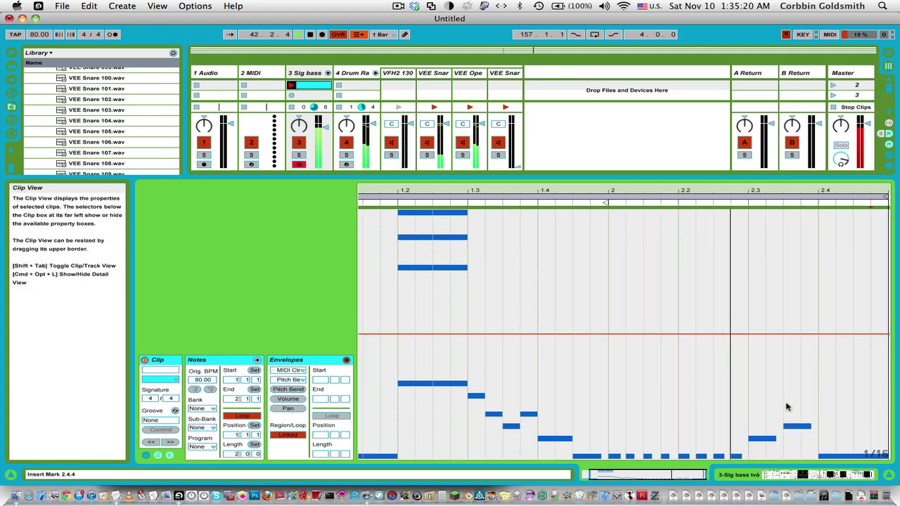
key("space")
left_click(231, 360)
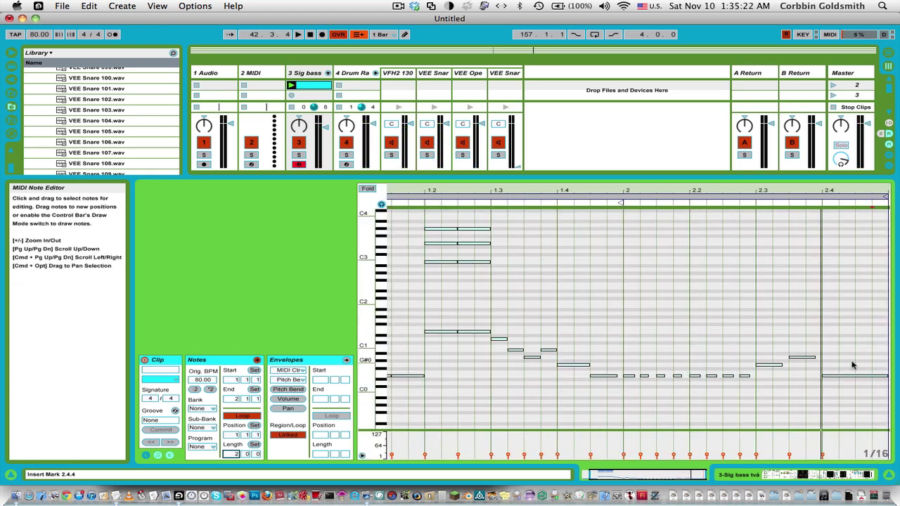
left_click_drag(852, 366, 853, 383)
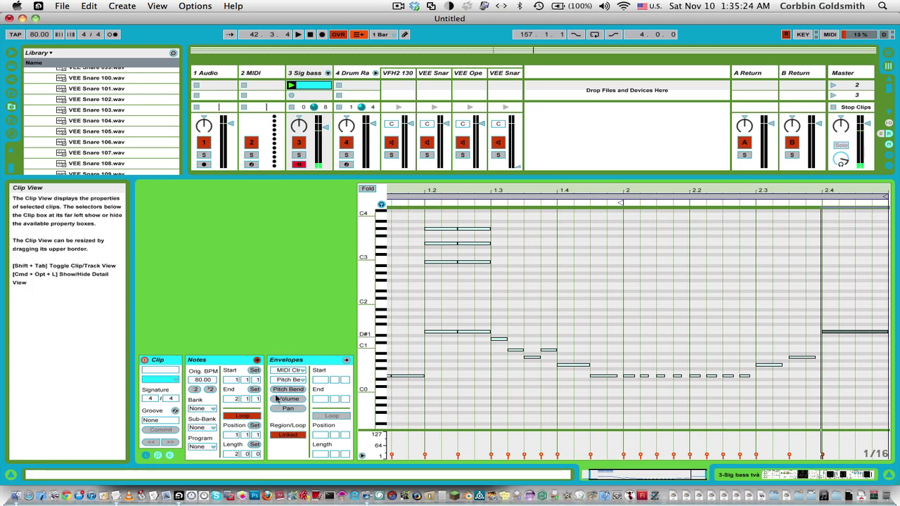
- Draw a pitch bend drop from centre at 2.4.2 to -8192 at the clip's end, and add a centre breakpoint just after 1.1.3
left_click(346, 360)
double_click(838, 334)
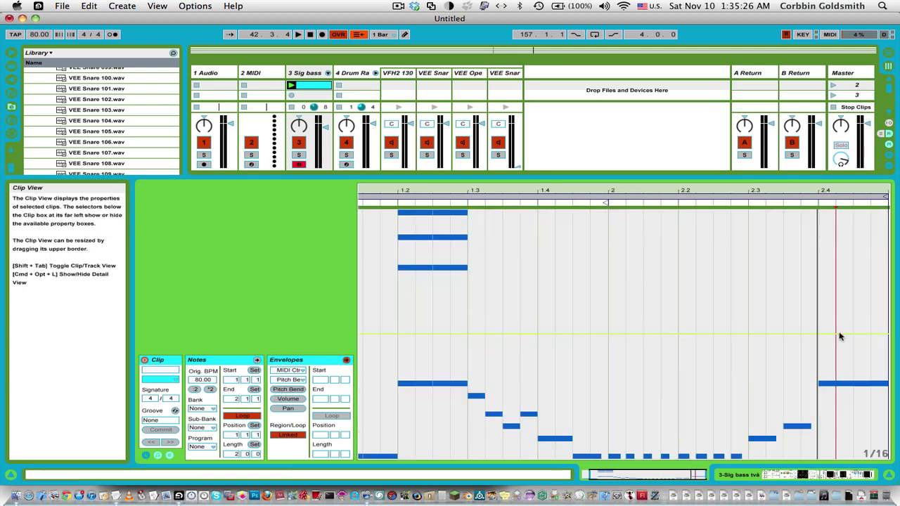
left_click(852, 335)
key("space")
left_click_drag(852, 335, 887, 459)
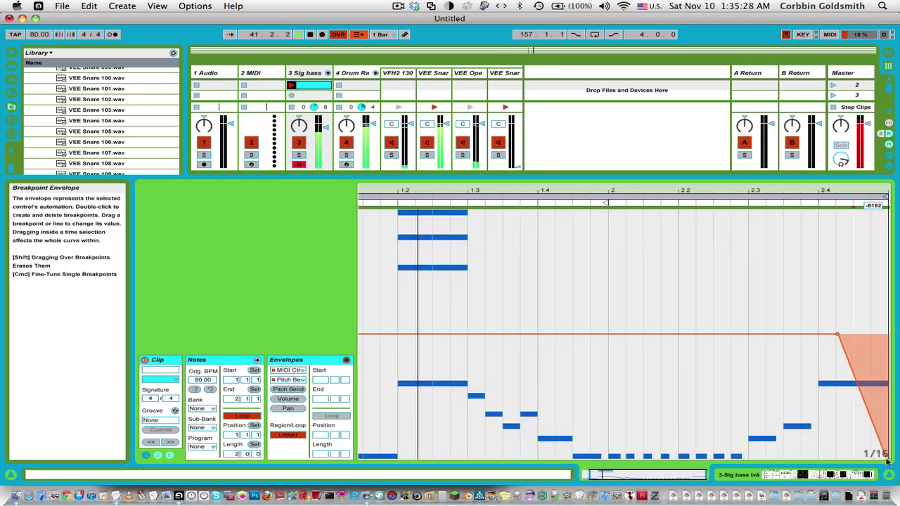
double_click(369, 336)
left_click_drag(436, 190, 441, 179)
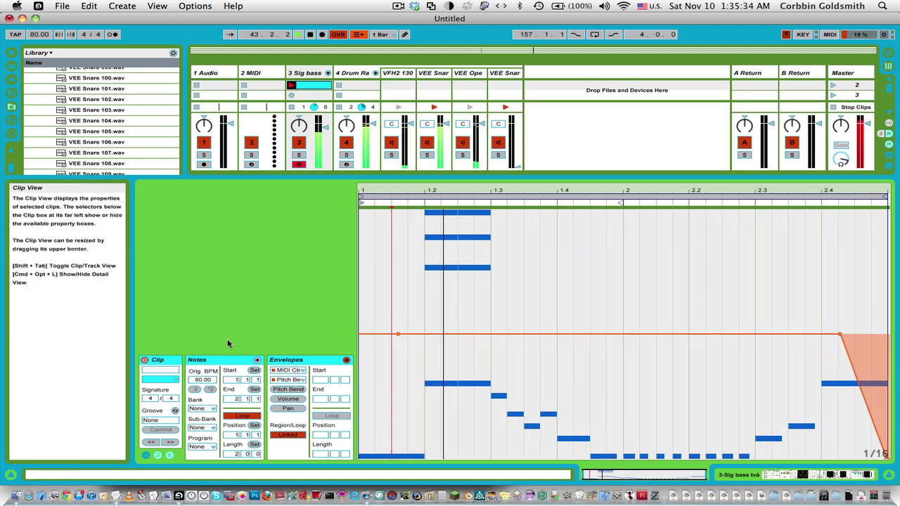
- Choose the instrument rack's Macro 2 envelope and draw a ramp from zero just after 1.3.1 to a full peak at 1.3.4, falling to zero at 1.4
left_click(217, 357)
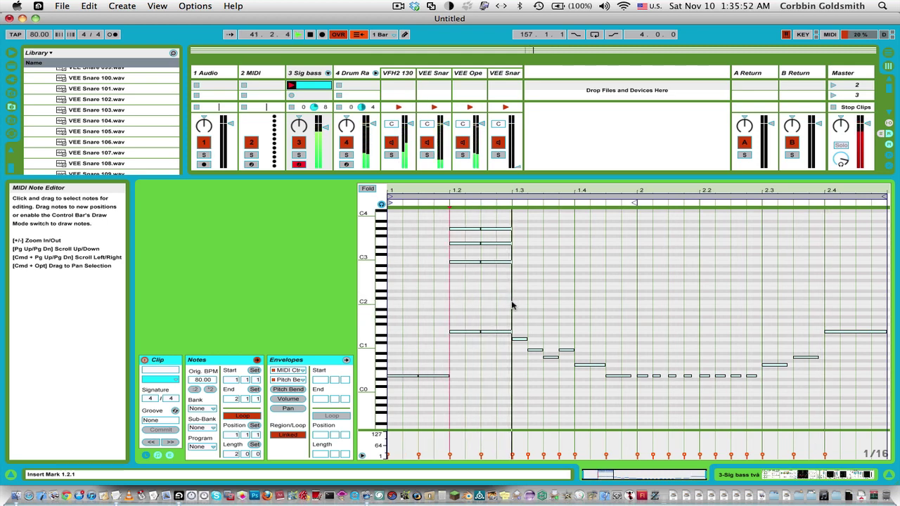
left_click(346, 360)
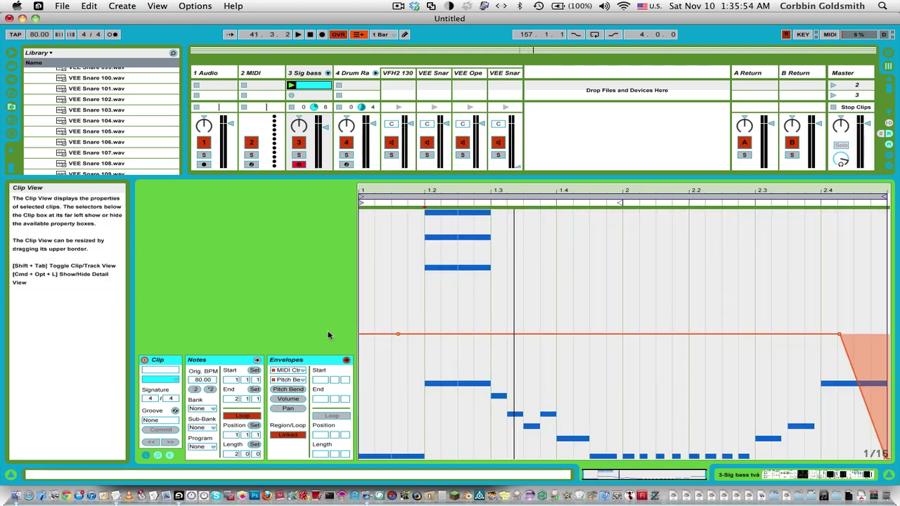
left_click(288, 370)
left_click(317, 201)
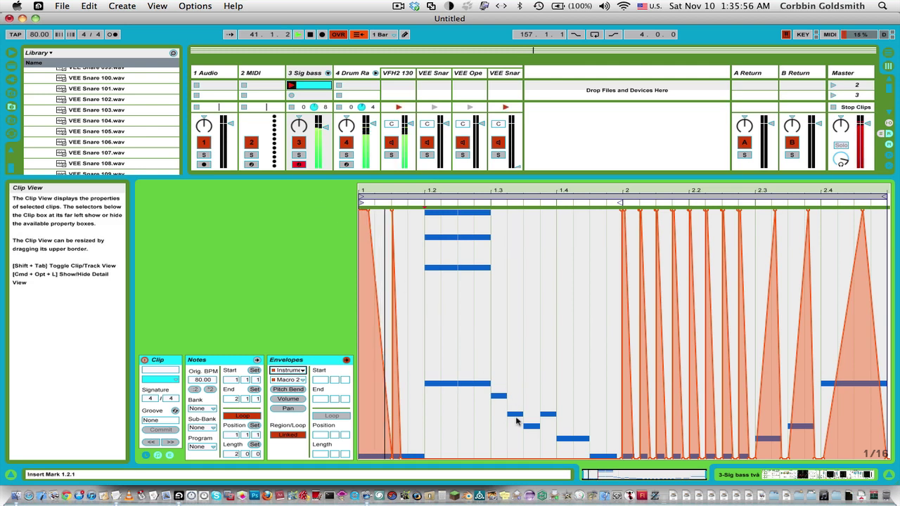
mouse_move(541, 457)
left_mouse_down()
mouse_move(541, 211)
mouse_move(556, 458)
left_mouse_up()
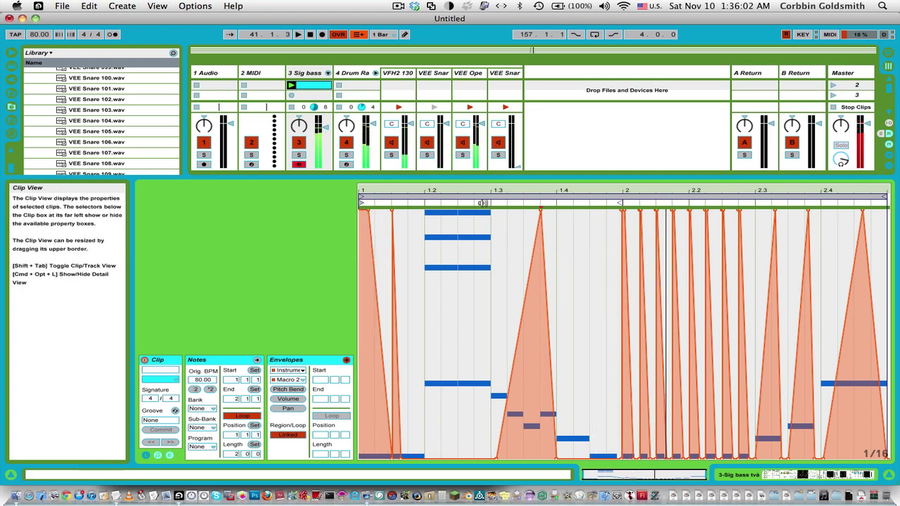
- Duplicate the Macro 2 envelope section from 1.3.1–1.4.1 onto beat 1.4
left_click(490, 234)
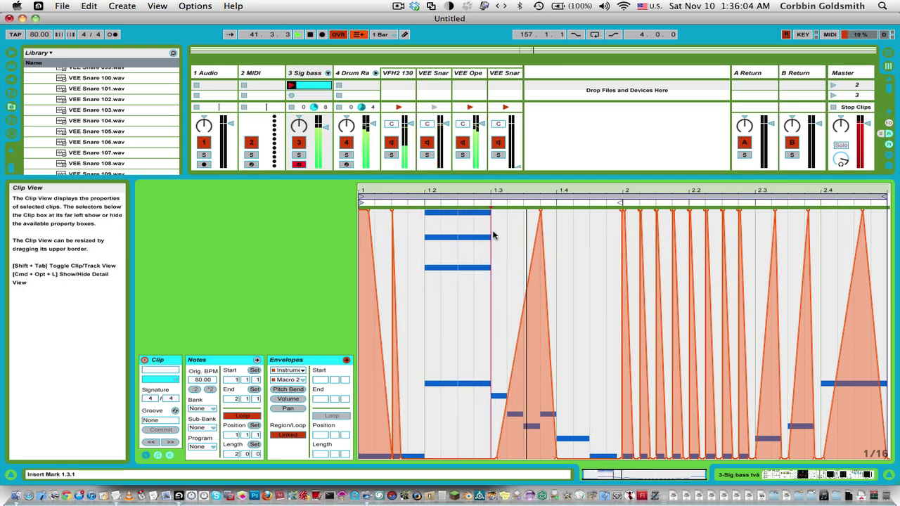
left_click_drag(542, 239, 497, 247)
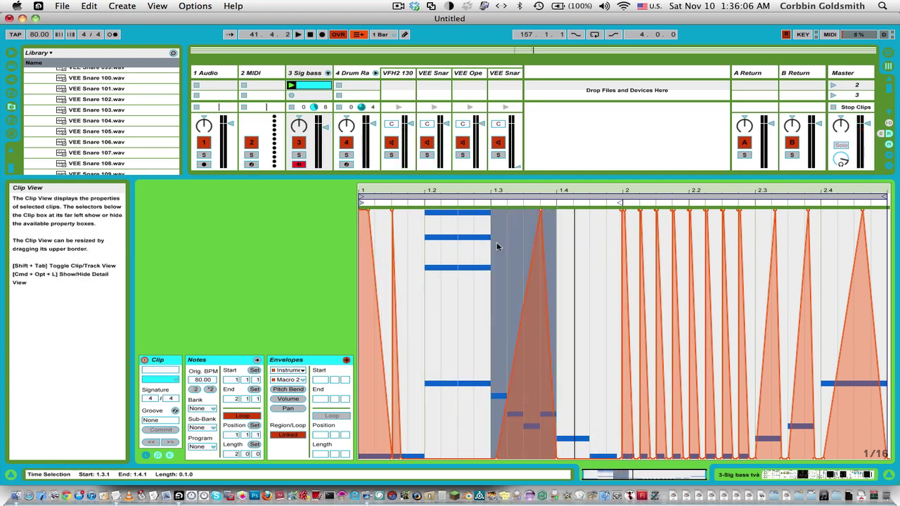
key("super+d")
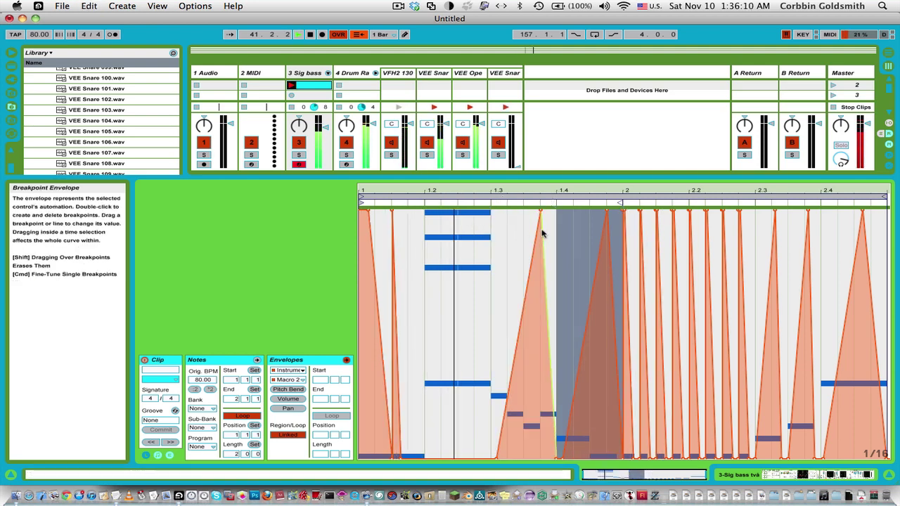
left_click_drag(566, 188, 566, 192)
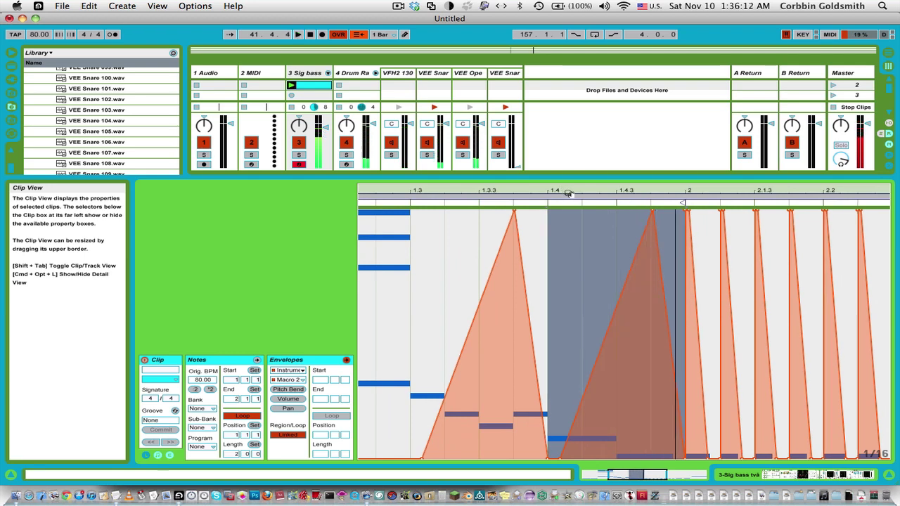
left_click_drag(570, 190, 570, 180)
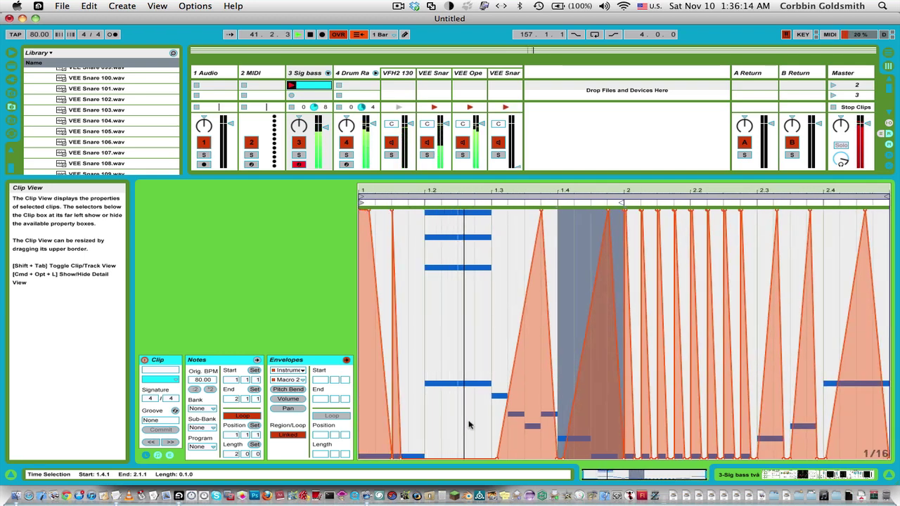
- Draw a Macro 2 hump over the chord at 1.2, rising from 0% to a peak at 1.2.3, with a breakpoint on each side
left_click(457, 456)
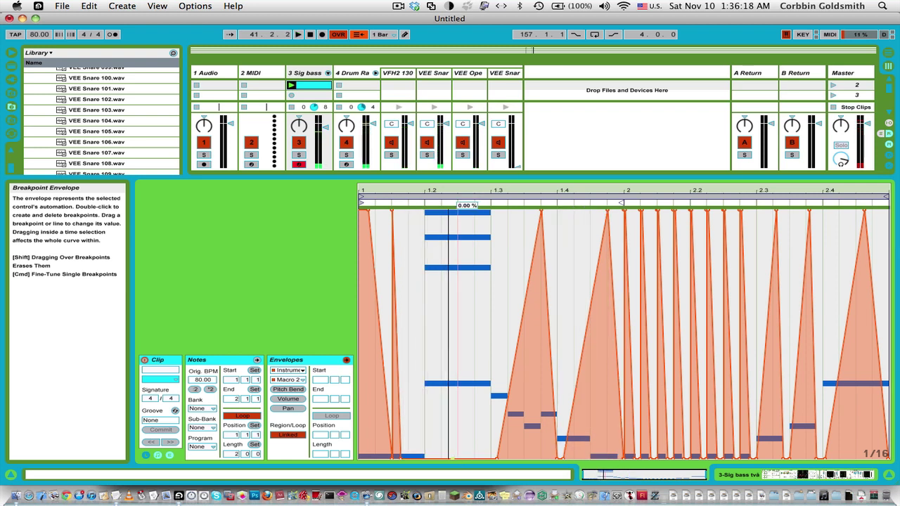
left_click_drag(431, 459, 449, 202)
double_click(454, 236)
key("space")
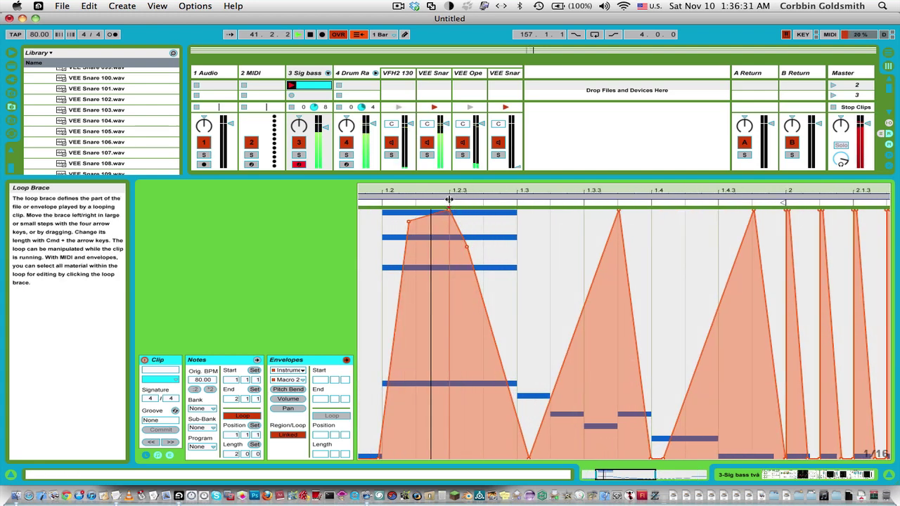
- Duplicate the 1/32 Macro 2 envelope section starting at 1.2.3 three times to fill the space up to 1.3
left_click(462, 248)
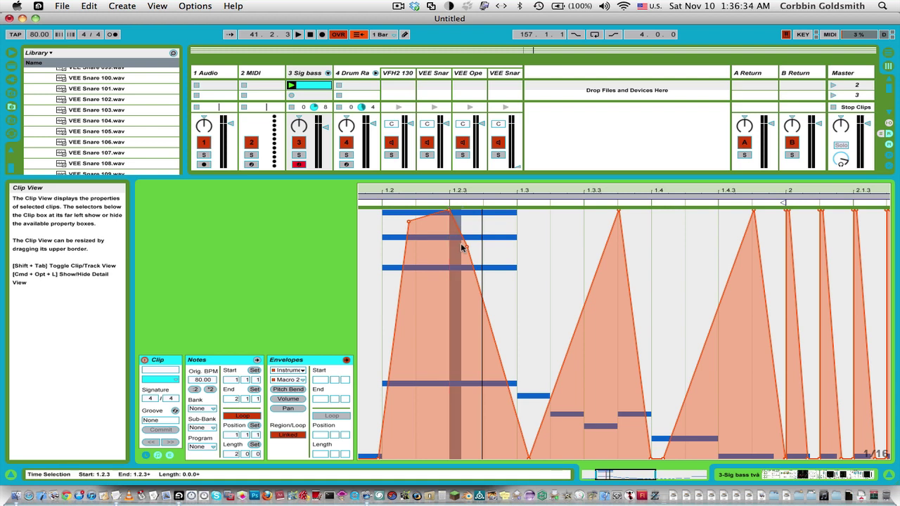
left_click_drag(465, 254, 448, 257)
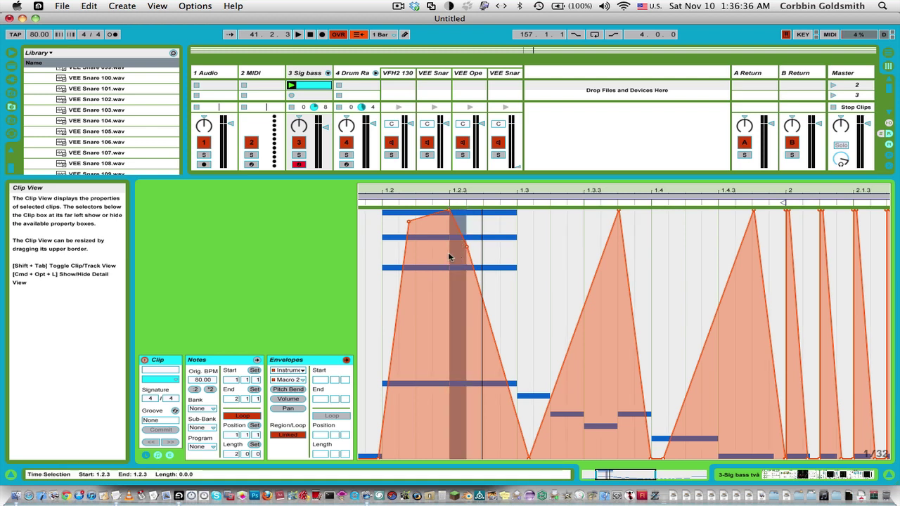
key("super+d")
key("super+d")
key("super+d")
left_click(445, 203)
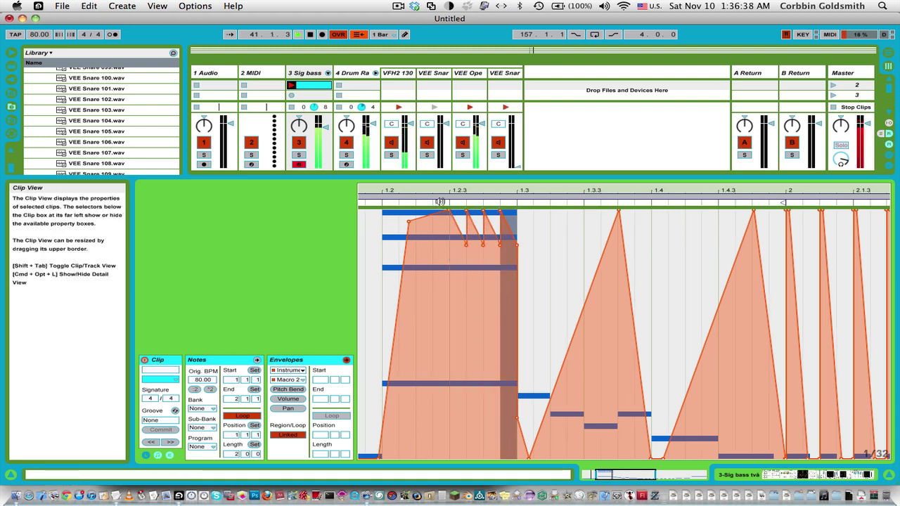
- Shorten the four chord notes at 1.2.3 to 1/32 and repeat them up to 1.3
left_click(239, 359)
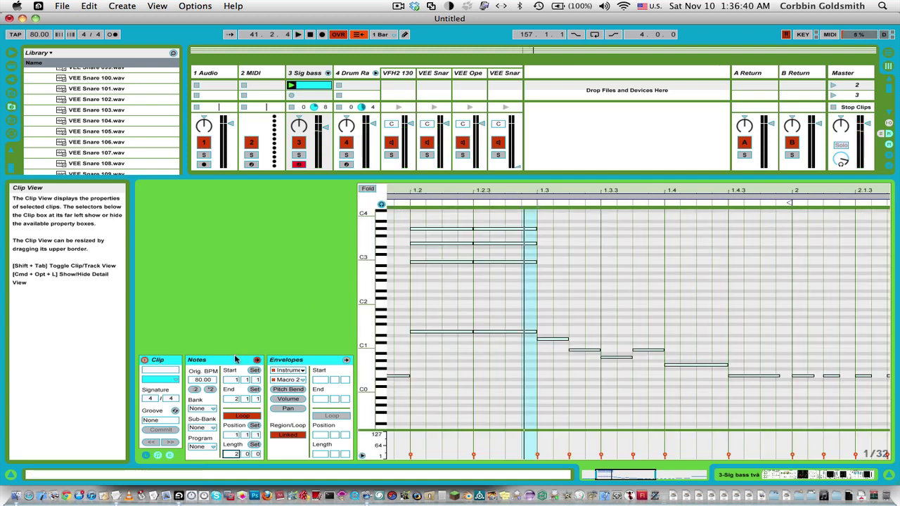
left_click_drag(512, 218, 510, 424)
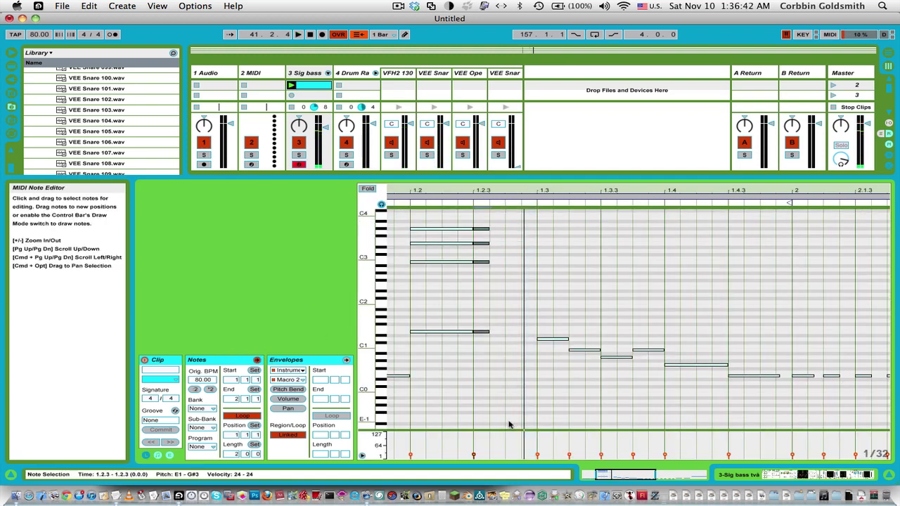
left_click(466, 205)
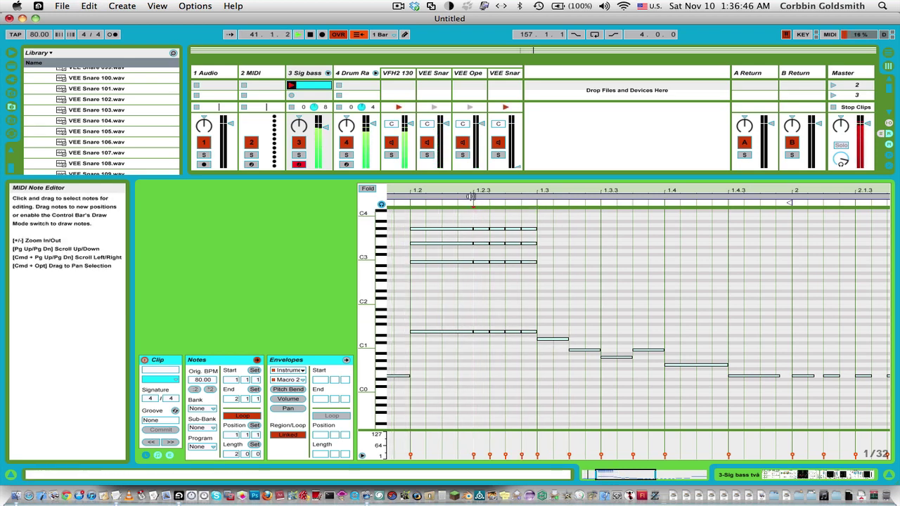
mouse_move(476, 193)
left_mouse_down()
mouse_move(531, 188)
mouse_move(482, 190)
left_mouse_up()
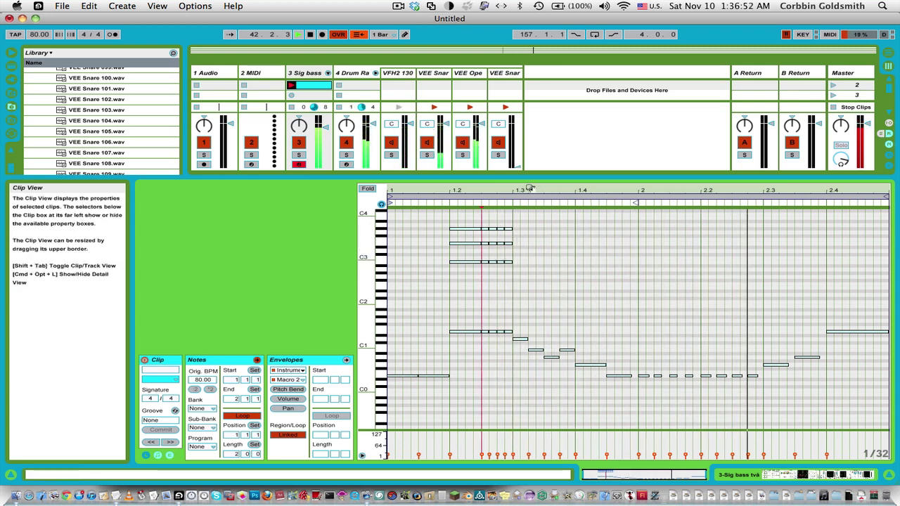
- Shorten the repeated E0 notes between 2.1.1 and 2.2.4 into tighter staccato hits
left_click_drag(658, 374, 758, 379)
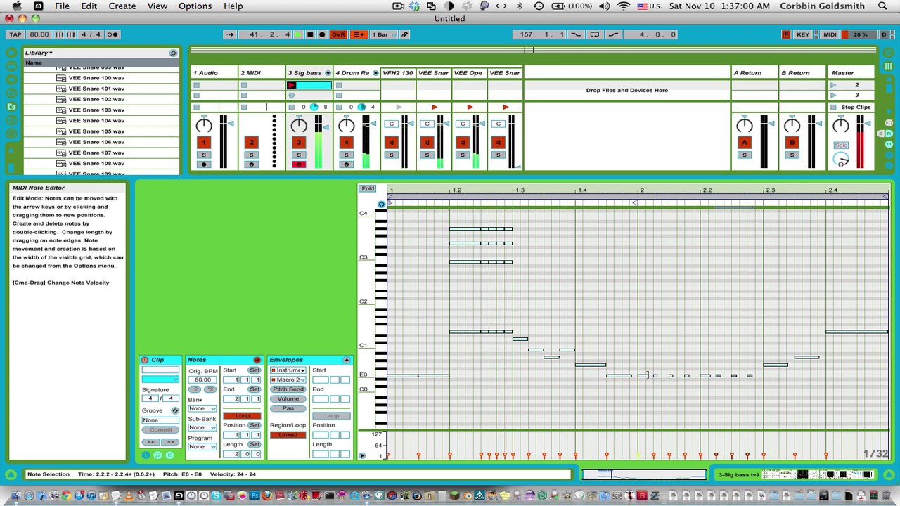
left_click_drag(648, 376, 644, 376)
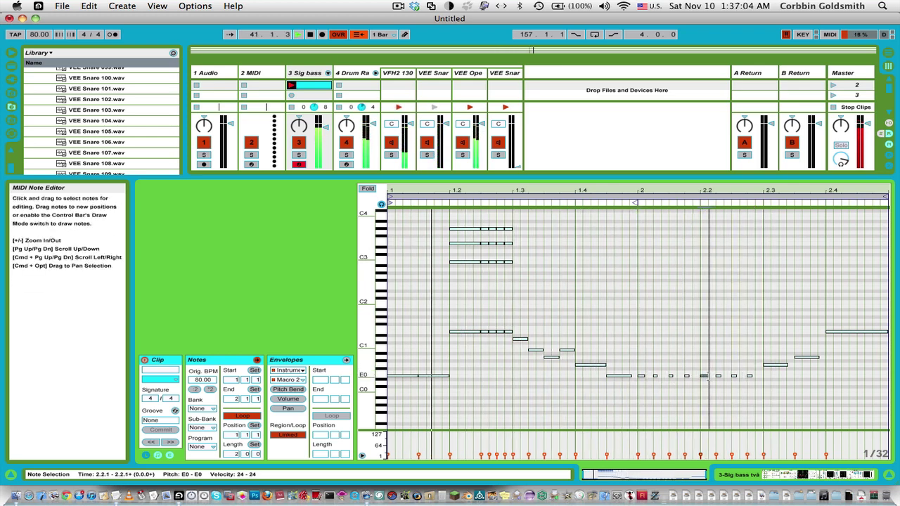
left_click(705, 346)
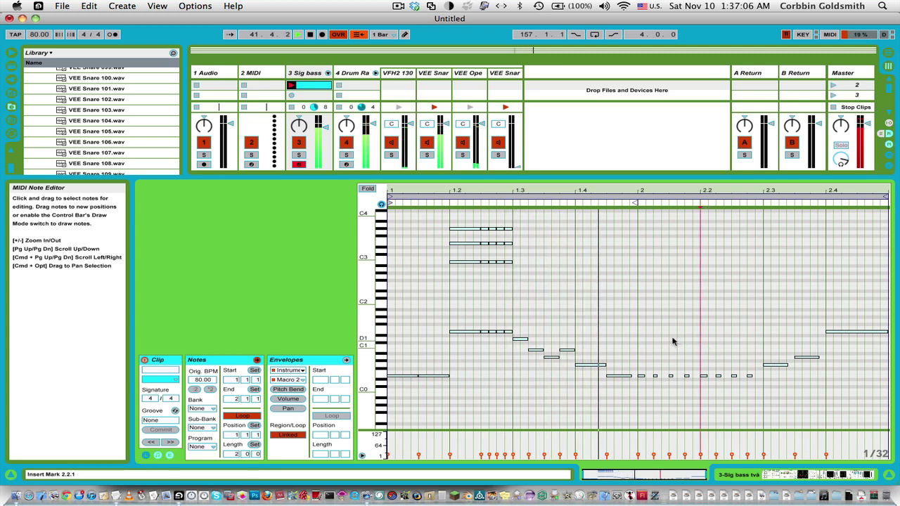
left_click(645, 332)
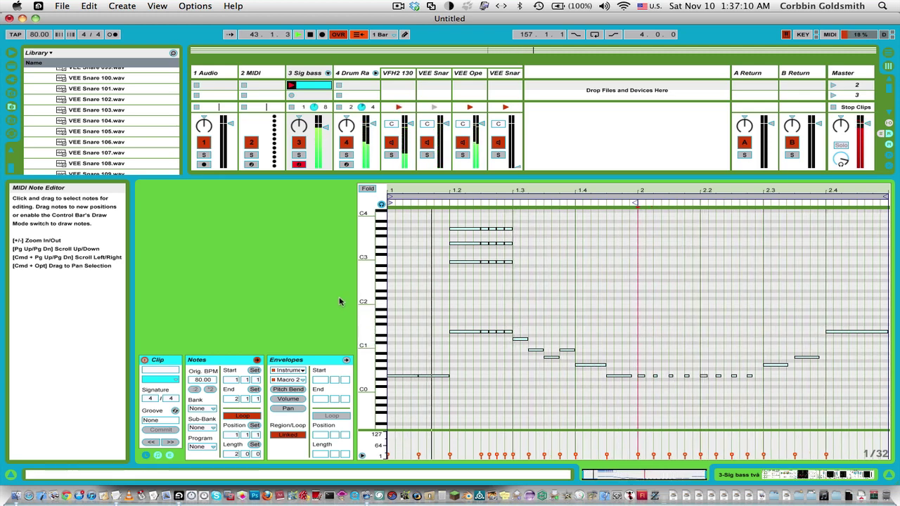
- Adjust the lengths of the E0 notes at 2.1.3 and 2.2.3
left_click_drag(403, 178, 403, 242)
key("super+alt+i")
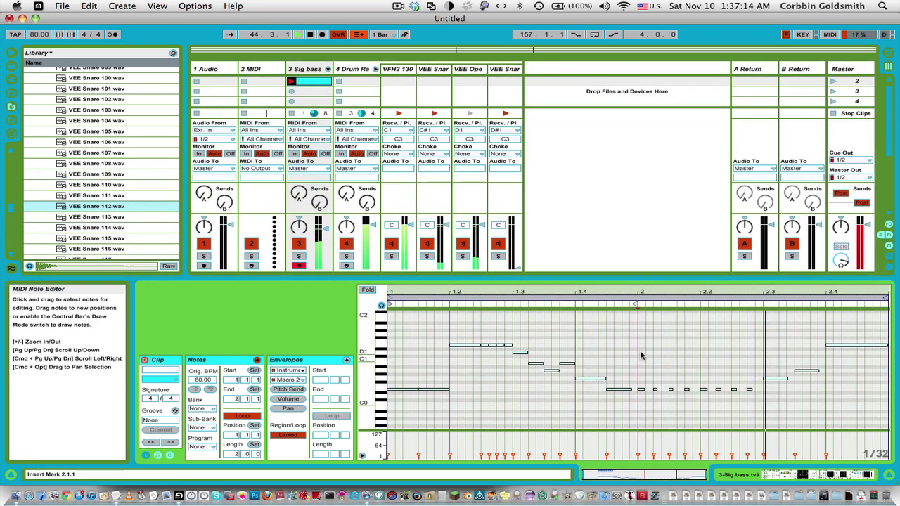
left_click(671, 389)
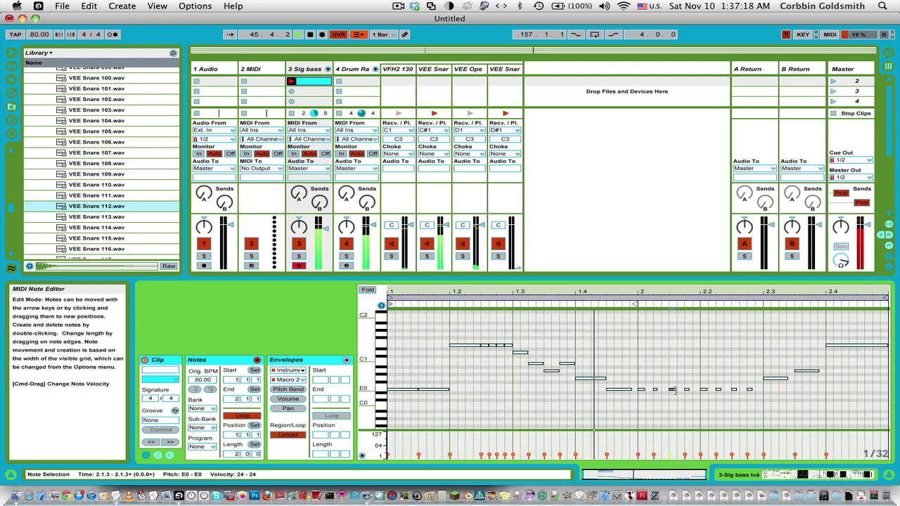
left_click(733, 389)
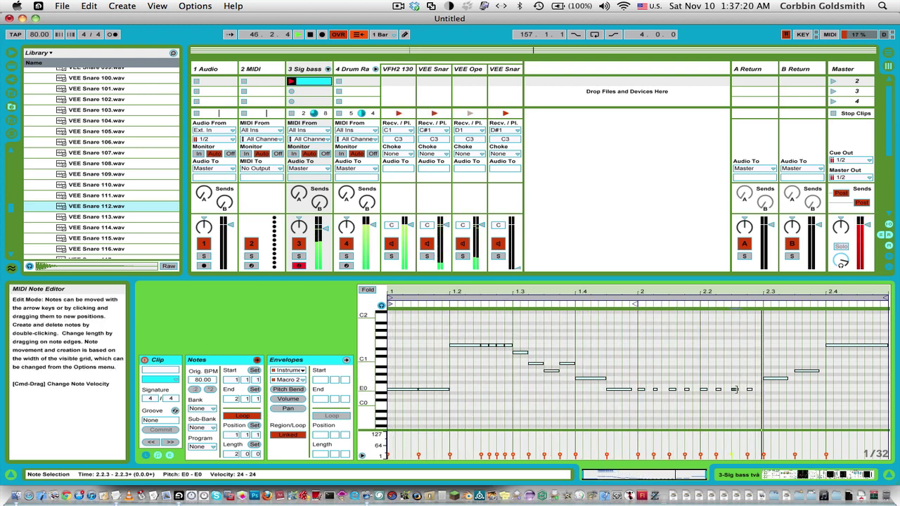
left_click(670, 377)
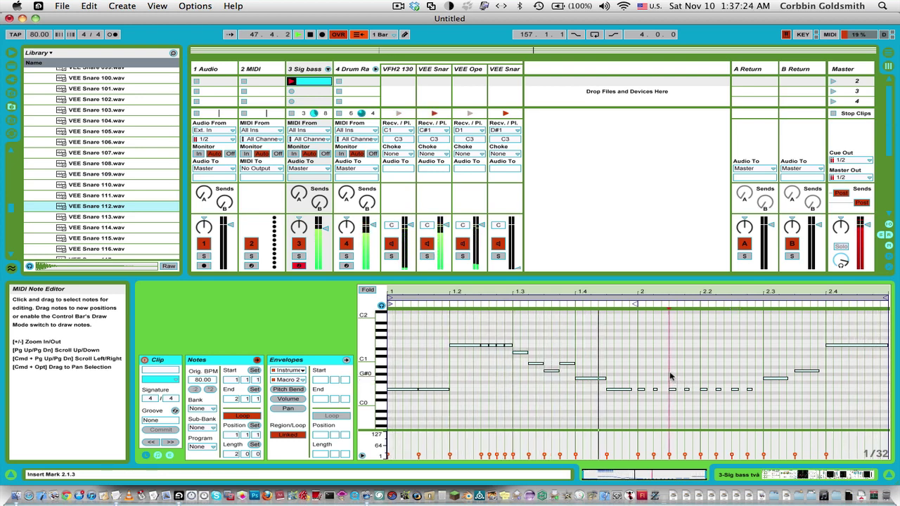
scroll(670, 377, "up", 3)
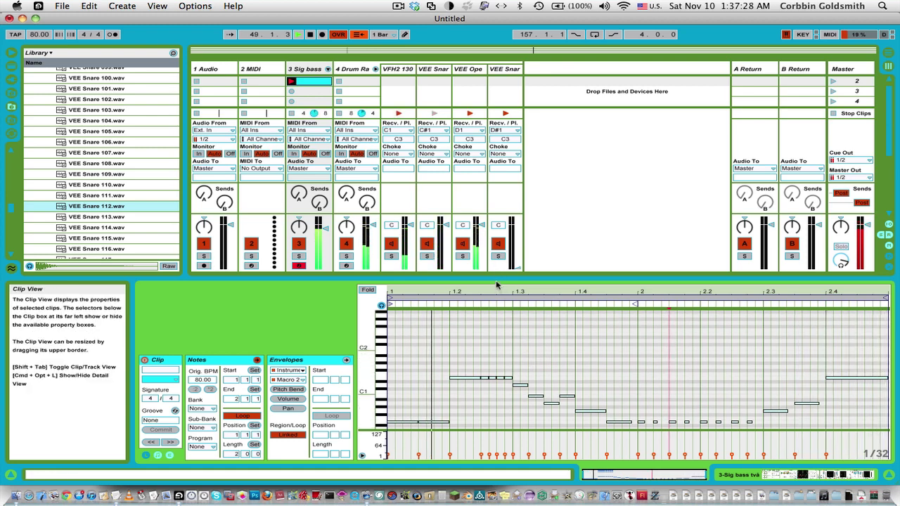
left_click_drag(495, 280, 495, 189)
scroll(488, 307, "down", 2)
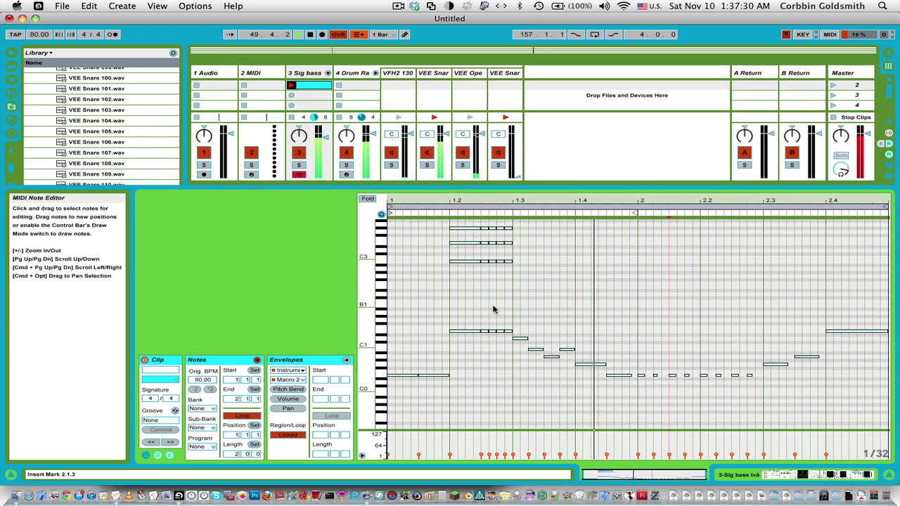
- Return to the Macro 2 envelope and lower its starting breakpoint at 1.1.1 to zero
left_click(445, 300)
left_click(447, 301)
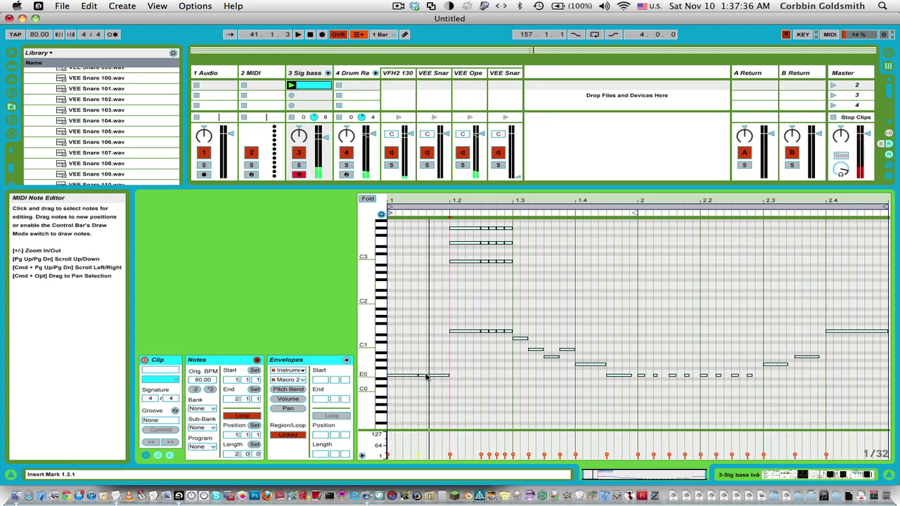
left_click(320, 359)
left_click_drag(395, 206, 572, 203)
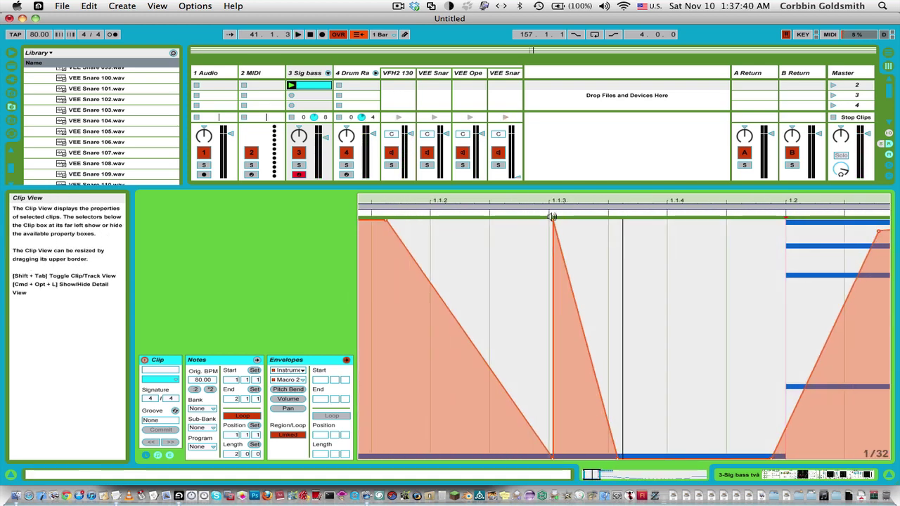
scroll(422, 228, "left", 2)
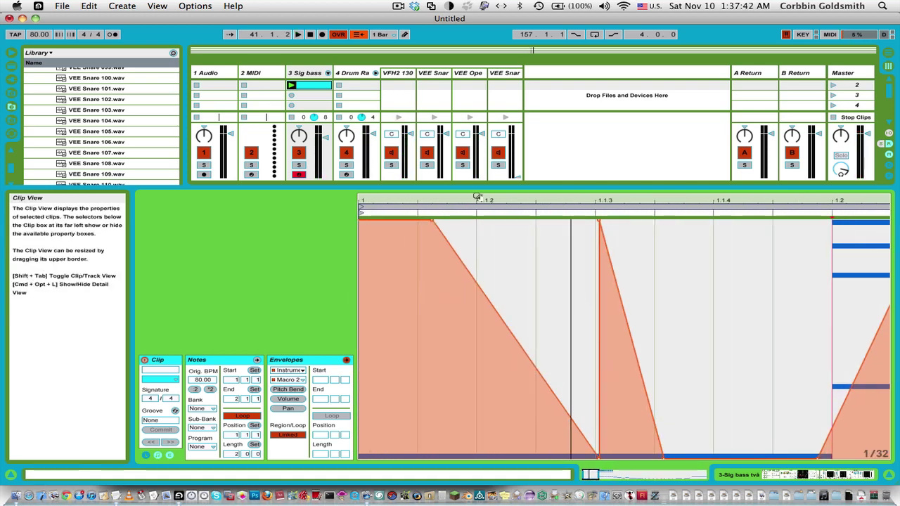
left_click_drag(360, 220, 360, 458)
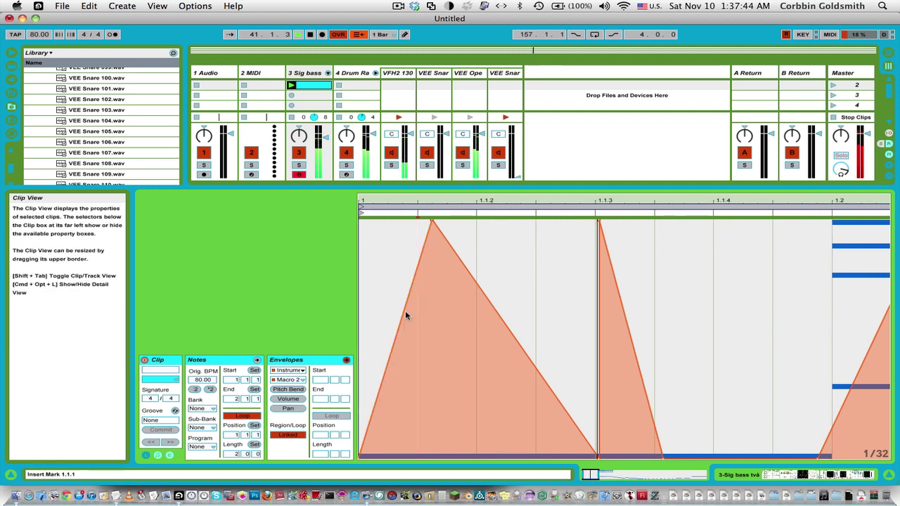
- Reshape the first Macro 2 hump with a breakpoint on its rise and a dip with a smaller second peak between 1.1.2 and 1.1.3
double_click(406, 304)
left_click_drag(405, 304, 393, 284)
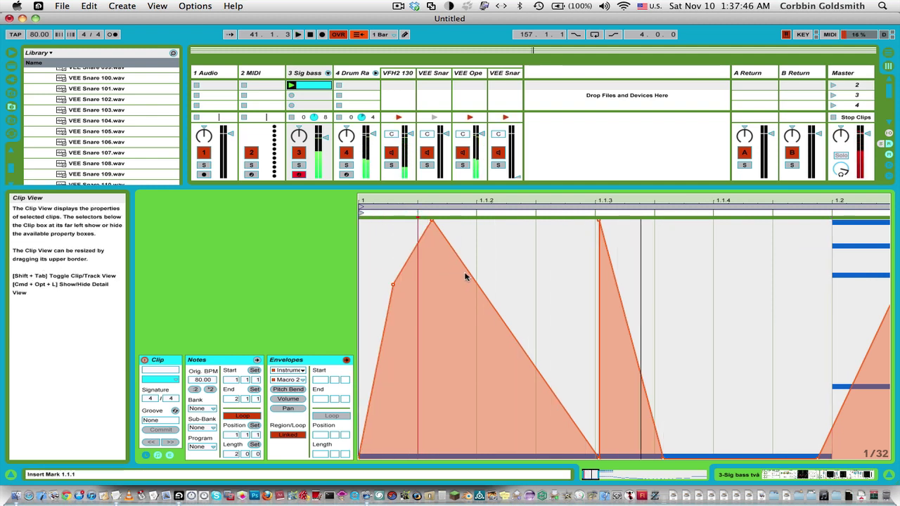
left_click_drag(466, 271, 510, 220)
mouse_move(523, 263)
left_mouse_down()
mouse_move(529, 351)
mouse_move(545, 368)
mouse_move(543, 302)
mouse_move(523, 258)
left_mouse_up()
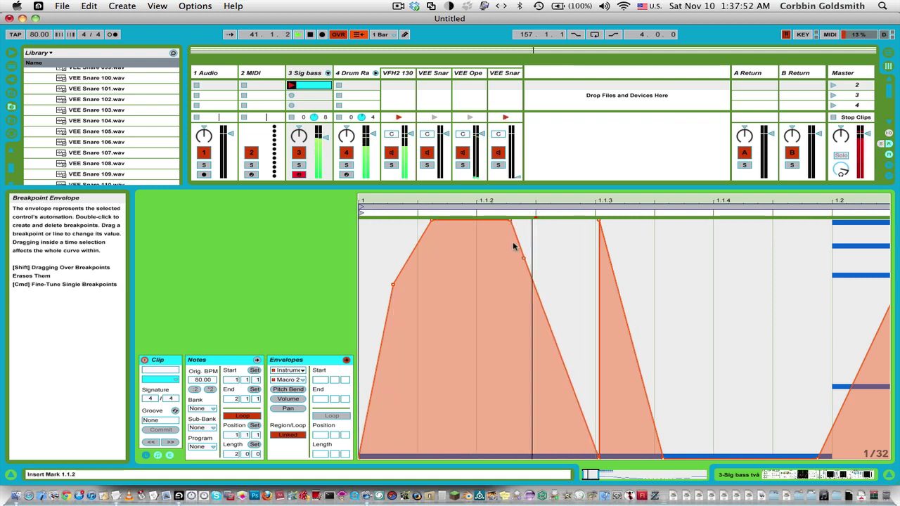
left_click_drag(511, 220, 502, 299)
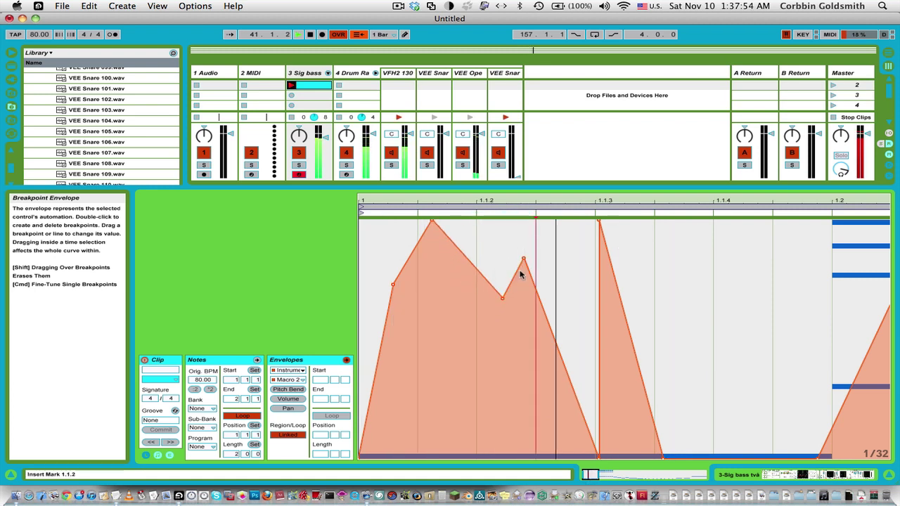
- Remove the second peak from the first Macro 2 hump, move its falling breakpoint to 1.1.2, and raise the early breakpoint to 94.6%
double_click(525, 259)
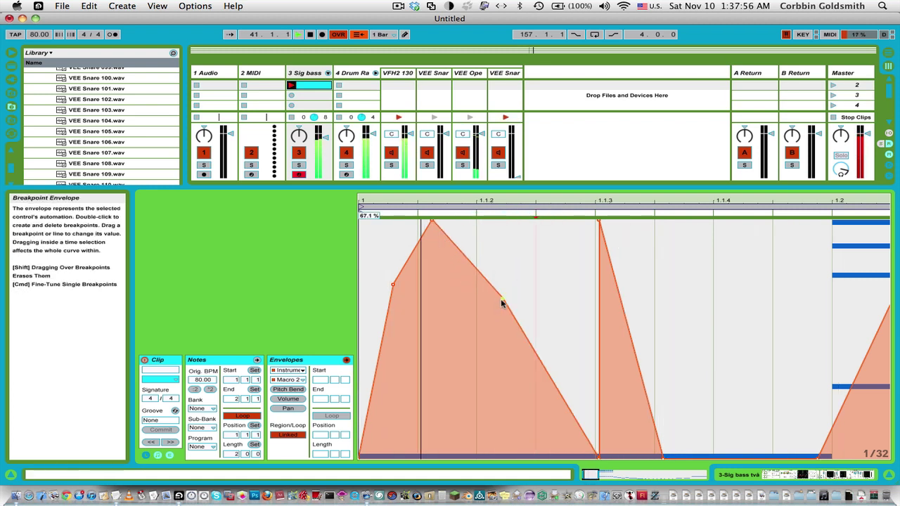
left_click_drag(501, 300, 477, 327)
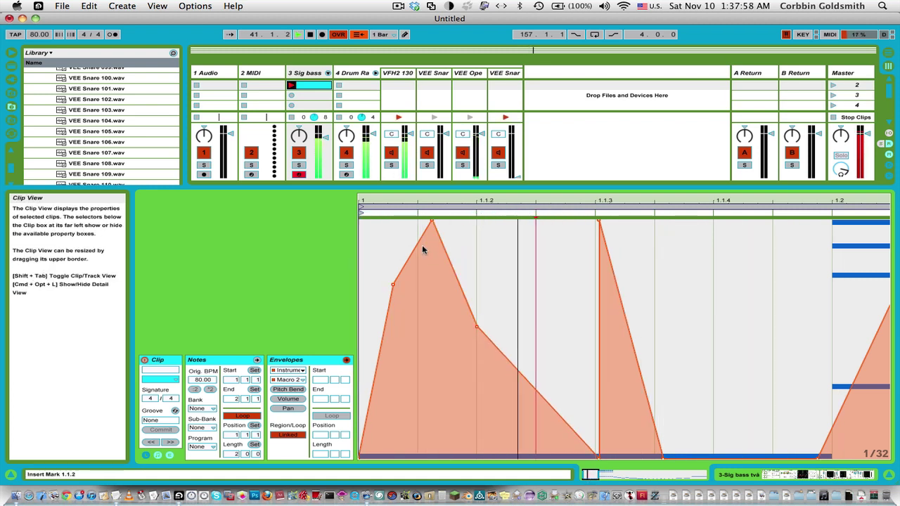
key("space")
left_click_drag(395, 285, 375, 233)
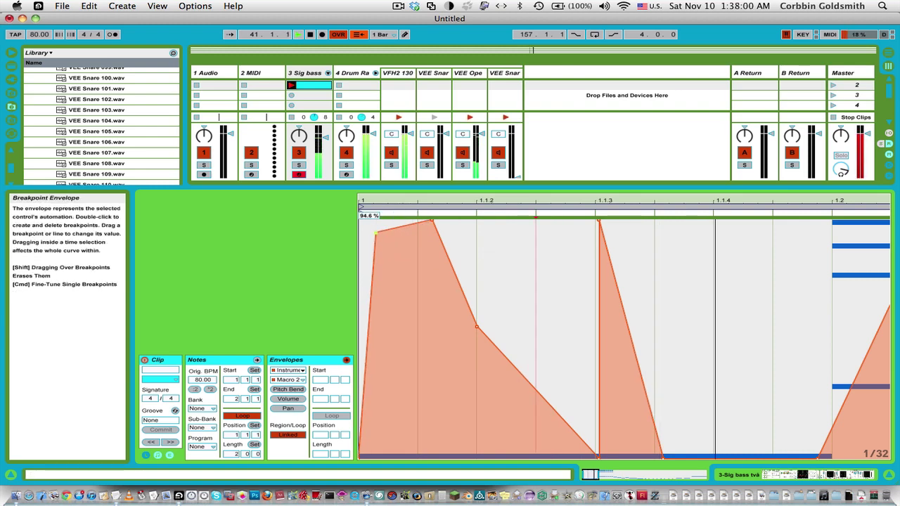
key("space")
key("space")
- Show the full two-bar clip and return from the Macro 2 envelope to the MIDI notes
left_click(215, 362)
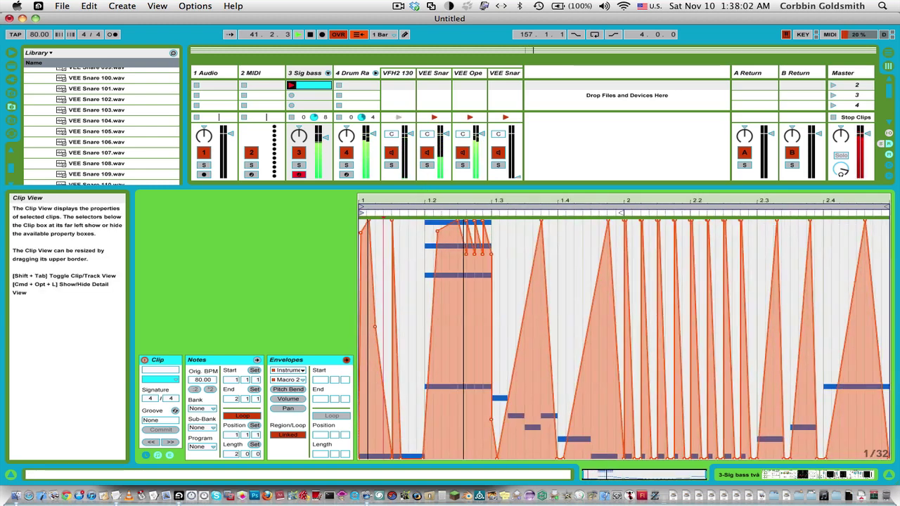
left_click_drag(439, 360, 426, 326)
left_click(424, 320)
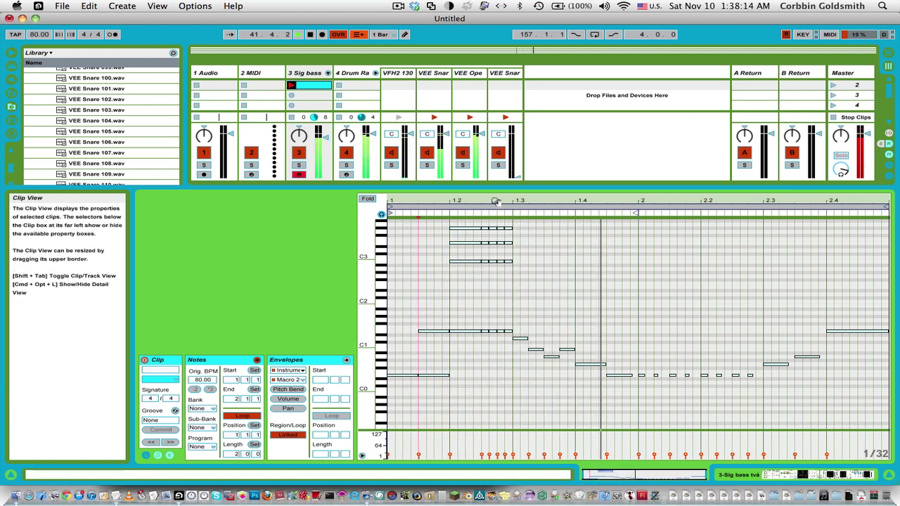
scroll(486, 301, "up", 1)
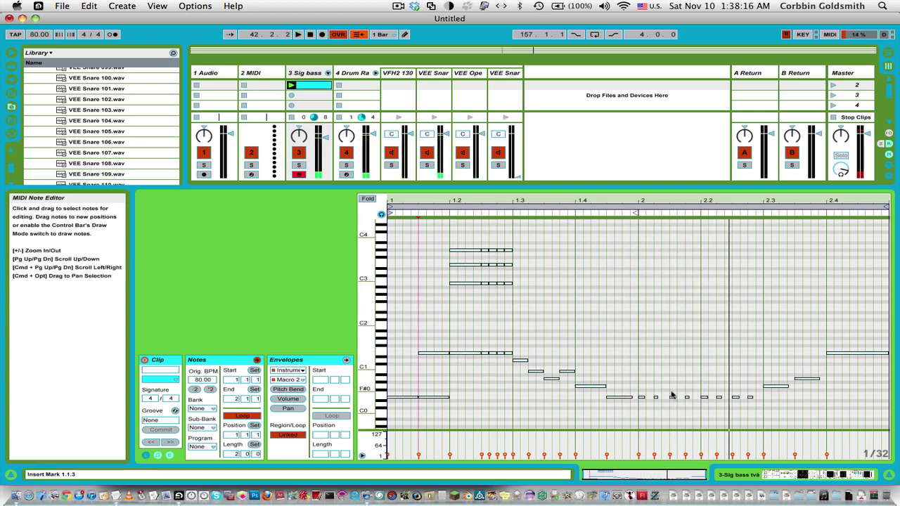
- Duplicate the staccato E0 hits between 2.1.1 and 2.2.4 up to G#3, and lower the copies to G3
left_click_drag(644, 388, 754, 252)
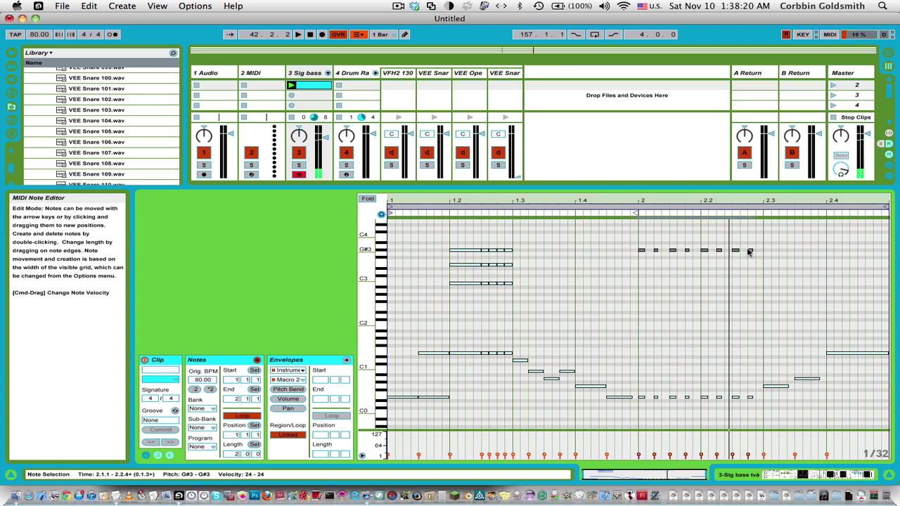
left_click(640, 242)
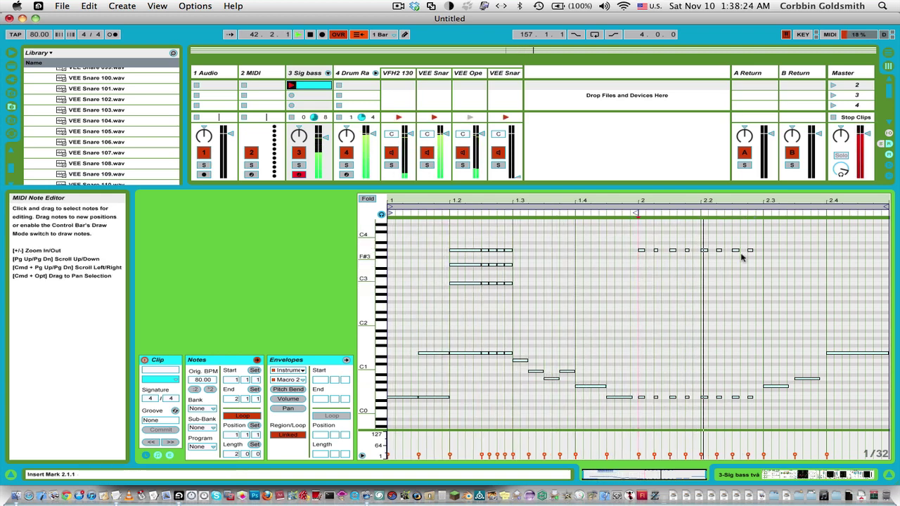
left_click_drag(759, 247, 628, 254)
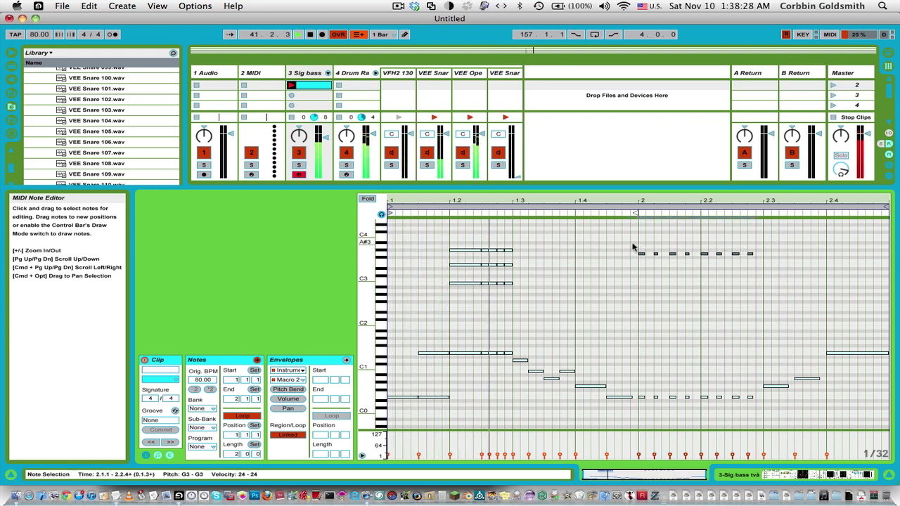
- Lower the top row of chord notes from 1.2.1 to 1.3.1 to G3 and the copied staccato hits to B2
left_click_drag(556, 243, 415, 262)
key("Down")
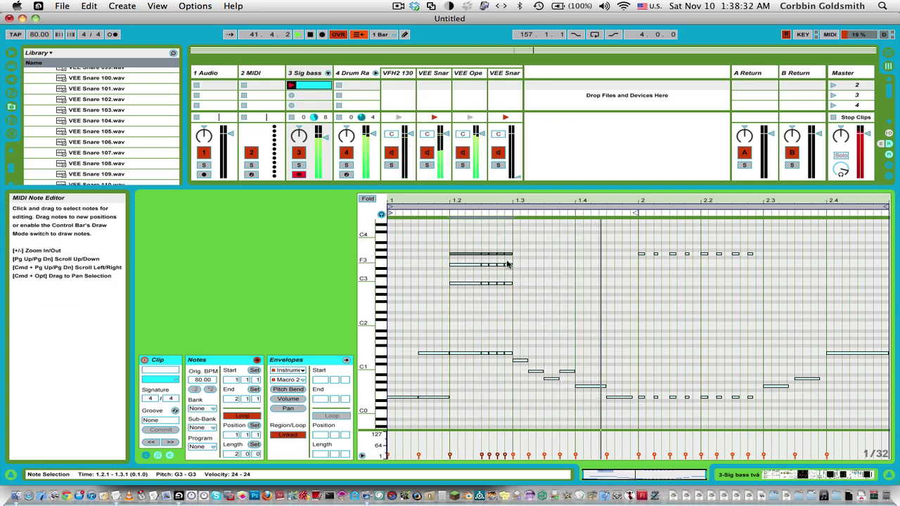
left_click_drag(631, 246, 808, 281)
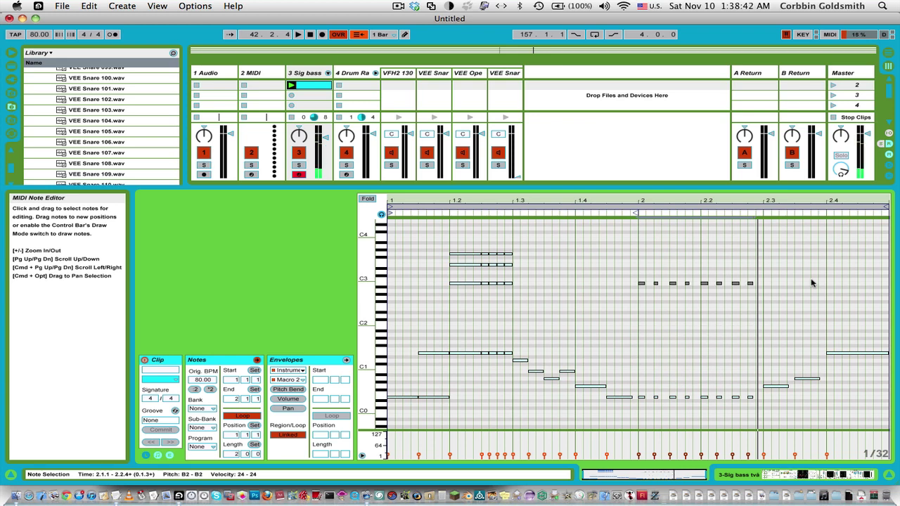
key("space")
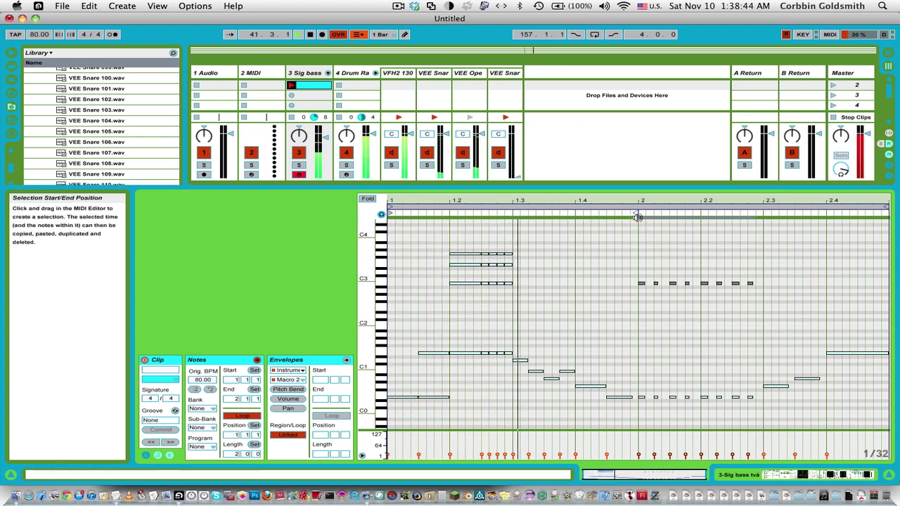
- Raise the top row of chord notes at beat 1.2 to G#3 and delete the copied B2 staccato hits
left_click(484, 253)
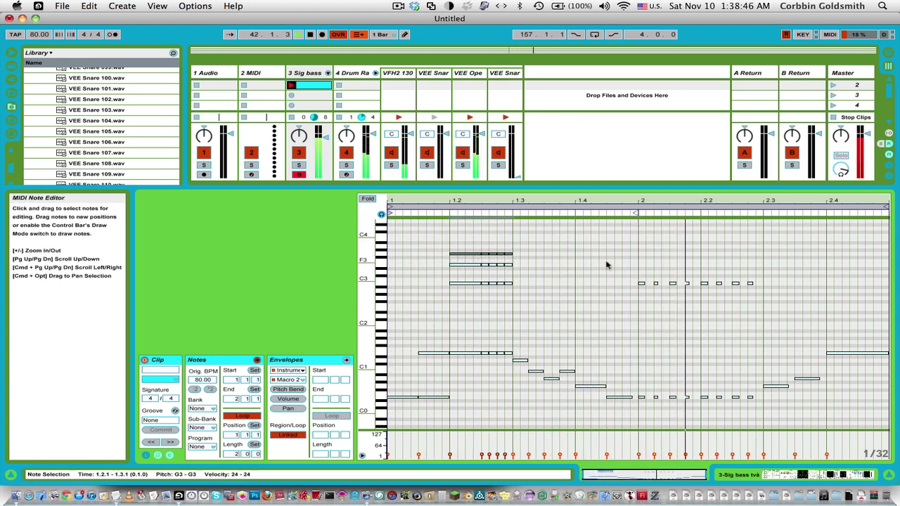
key("Up")
key("F9")
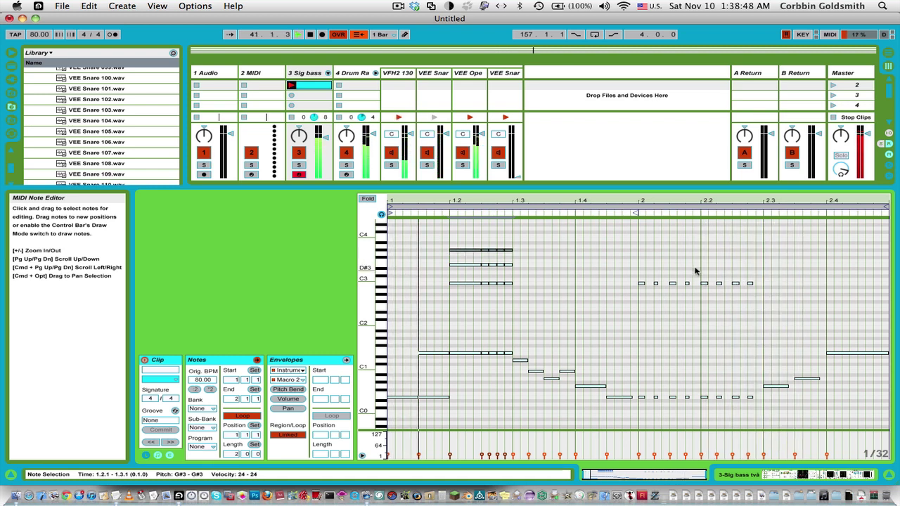
left_click_drag(639, 272, 656, 304)
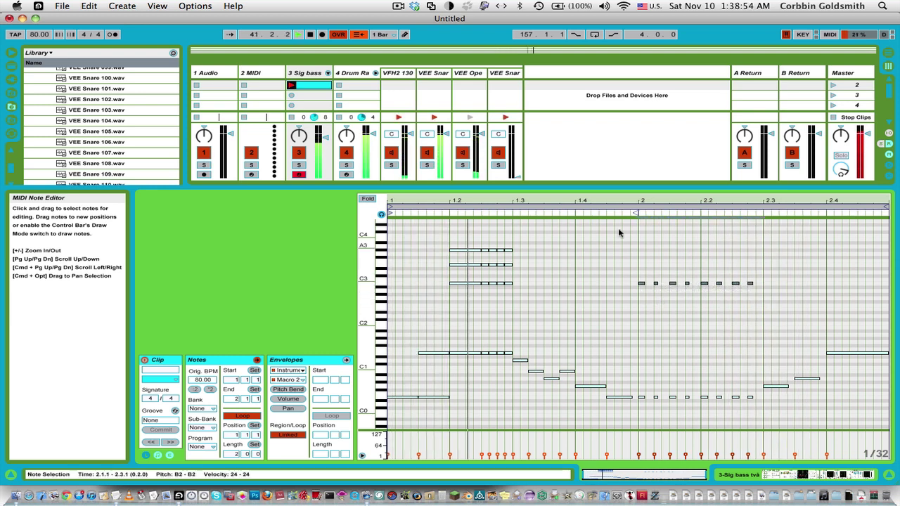
key("Delete")
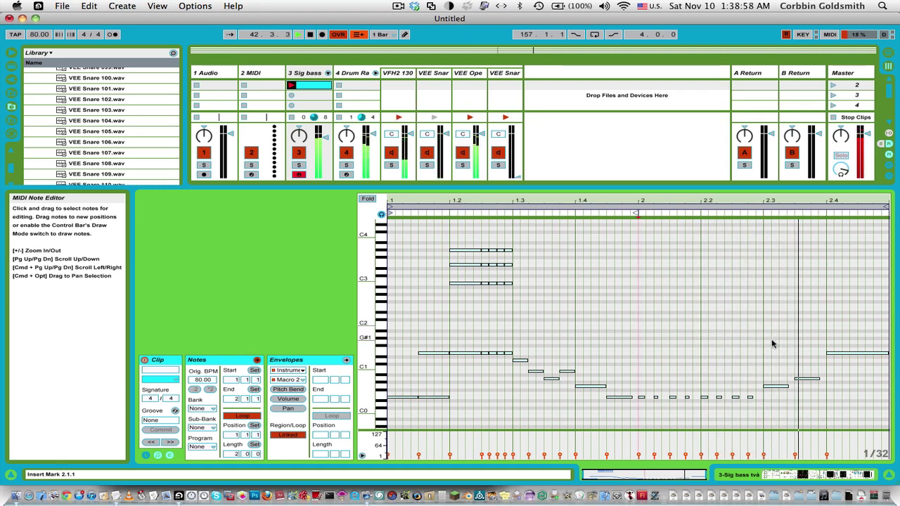
- Duplicate the long E1 note at 2.4.1 one octave down to E0
left_click(763, 316)
left_click_drag(541, 188, 516, 238)
scroll(497, 409, "down", 5)
scroll(527, 316, "up", 1)
scroll(527, 318, "up", 2)
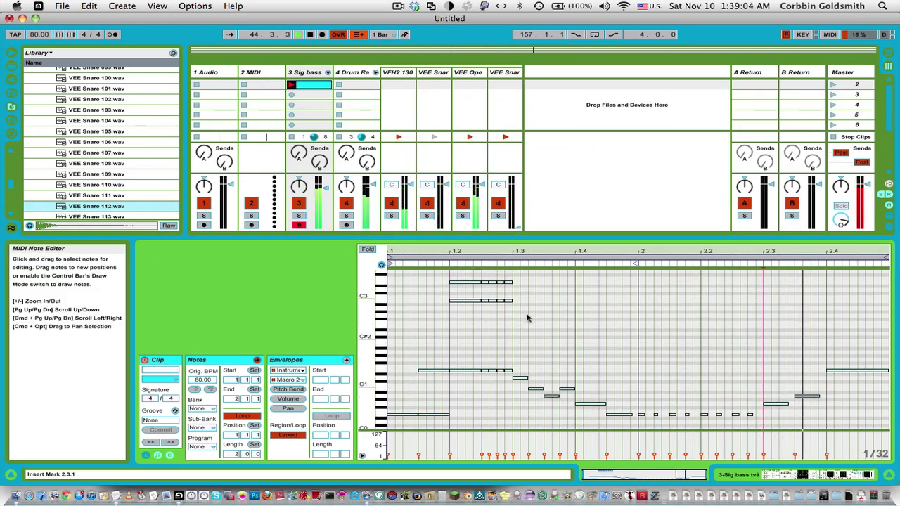
scroll(528, 318, "up", 2)
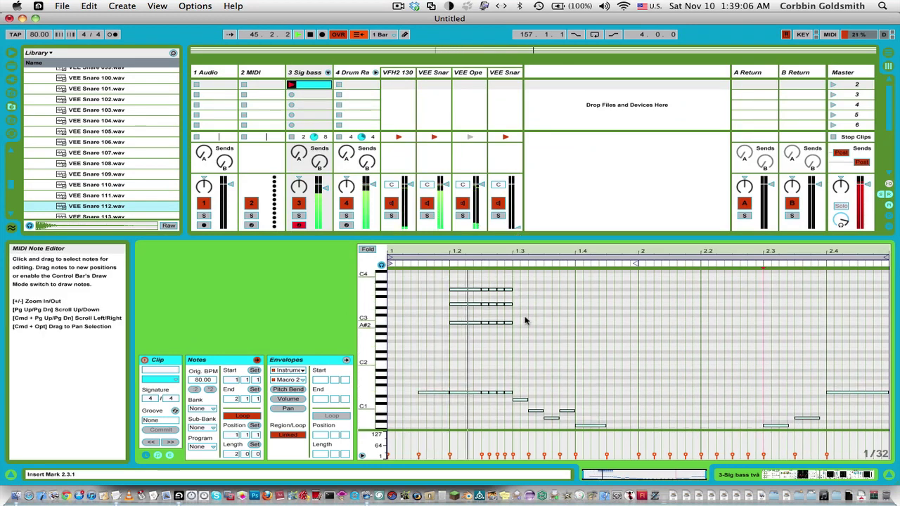
key("space")
left_click(840, 382)
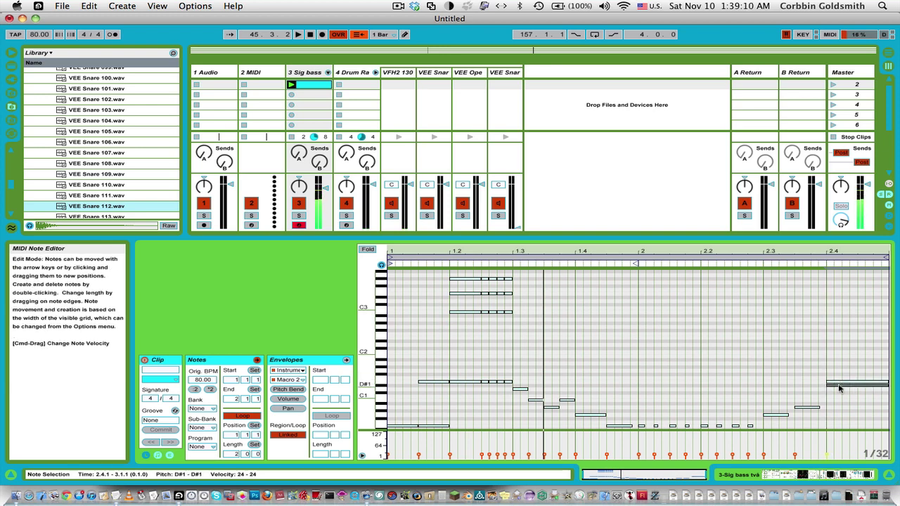
key("shift+Down")
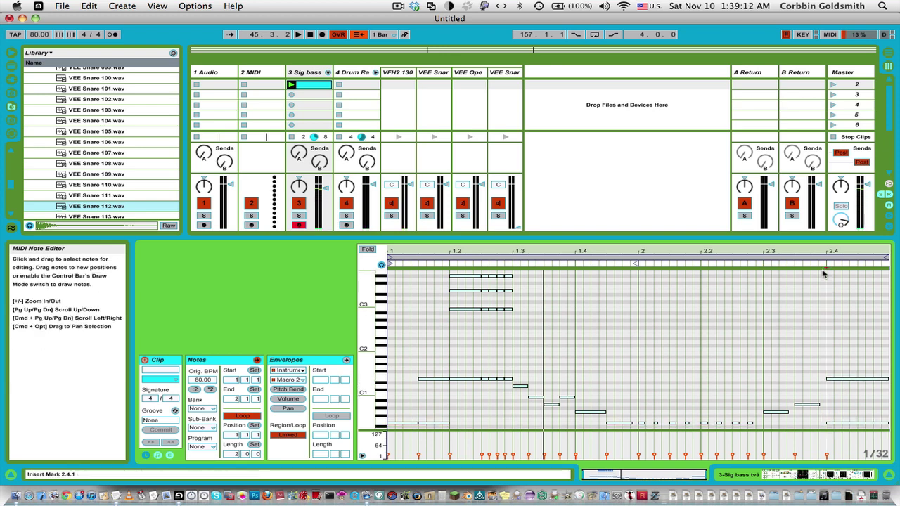
- Move the copied E0 note at 2.4.1 up to E2 and play the pattern
left_click(838, 422)
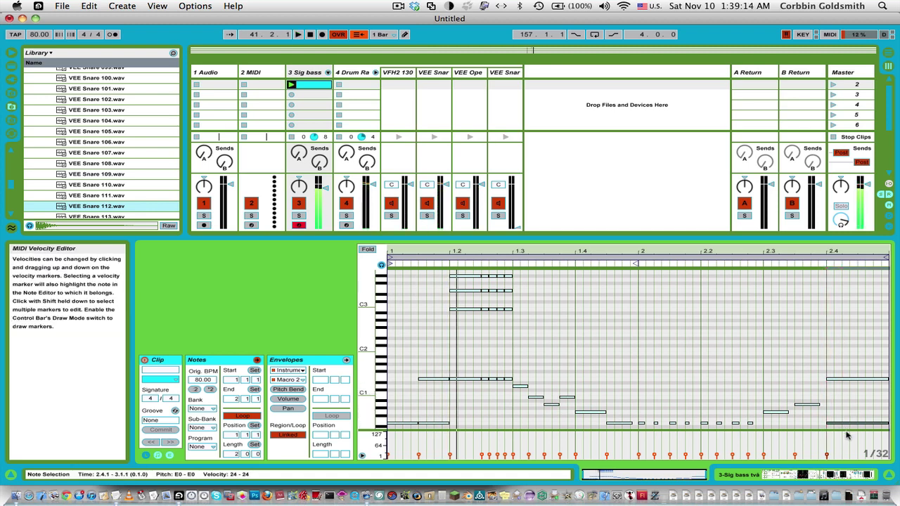
key("space")
left_click(826, 300)
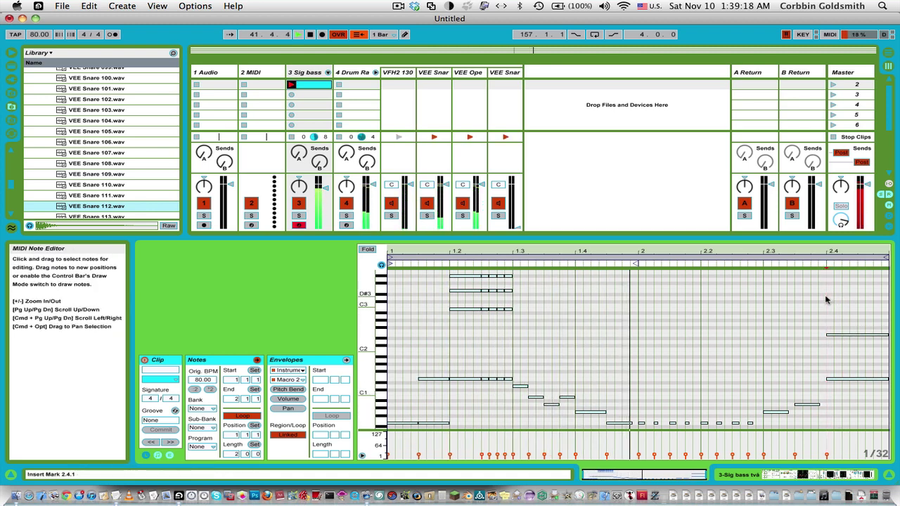
- Set the velocity of the E1 note at 2.4.1 to 78 and listen to the pattern
left_click(853, 379)
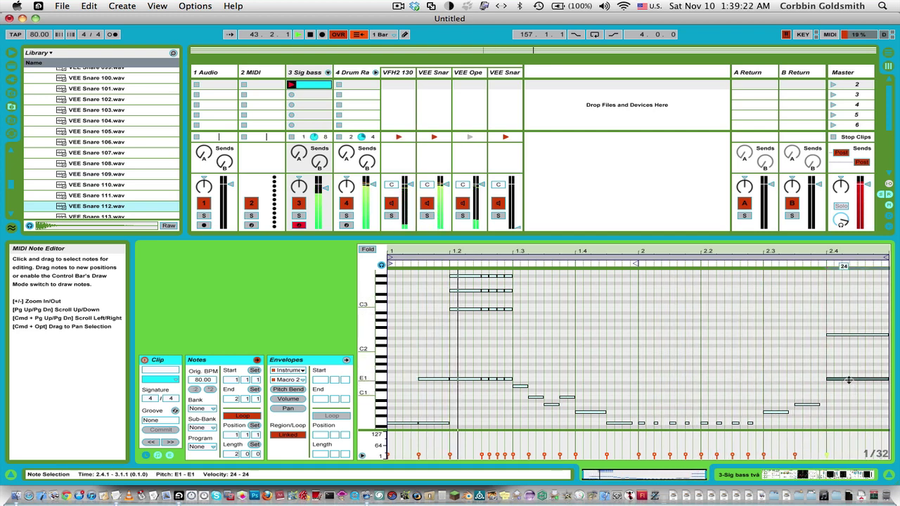
left_click_drag(849, 380, 849, 349)
key("space")
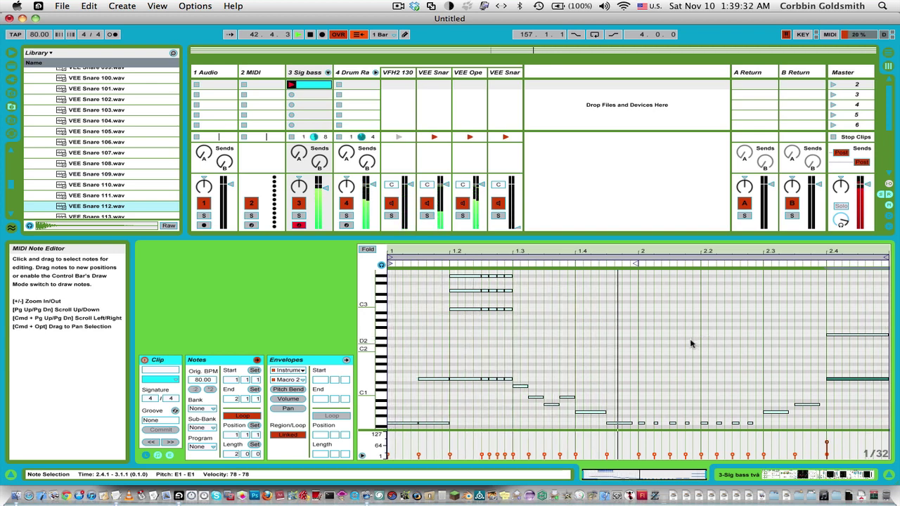
scroll(613, 340, "down", 1)
scroll(612, 340, "up", 2)
scroll(612, 340, "down", 1)
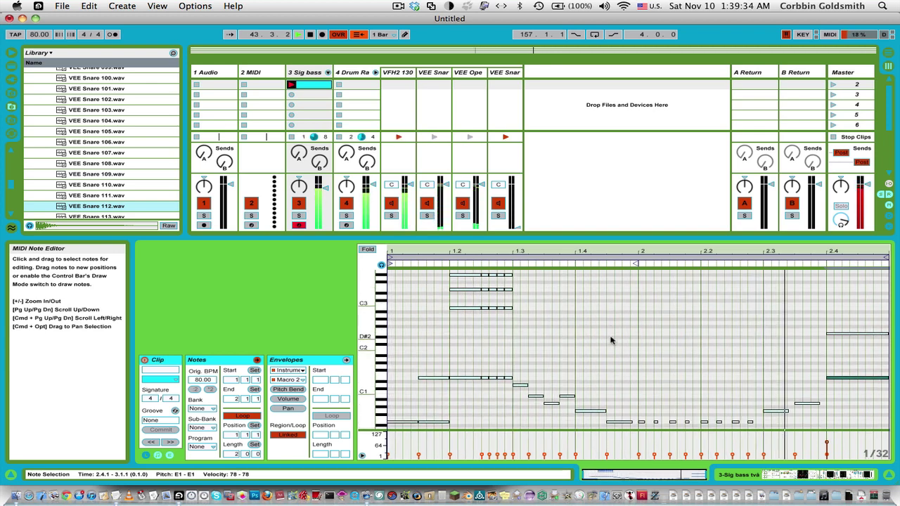
- Create an empty MIDI clip in the third slot of the Sig bass track and launch it
left_click(315, 88)
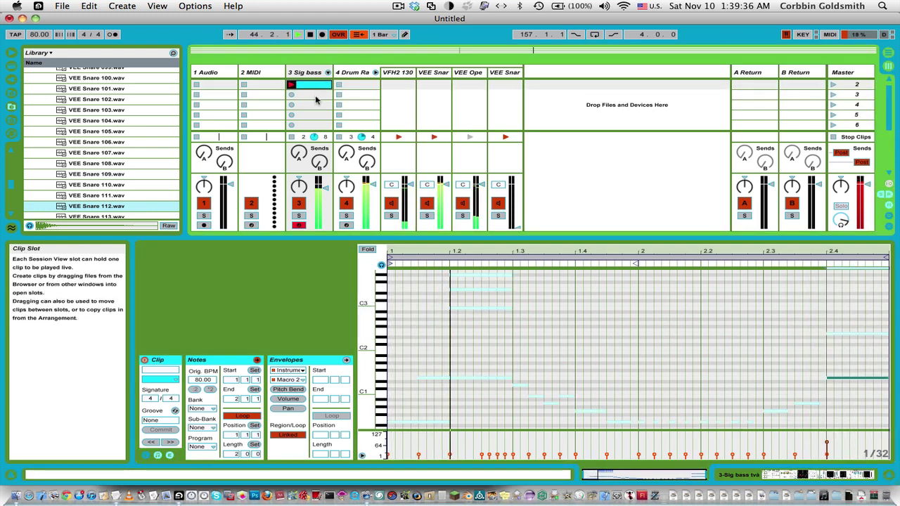
scroll(315, 96, "up", 1)
left_click_drag(443, 238, 423, 299)
scroll(324, 95, "up", 1)
left_click(324, 94)
double_click(319, 102)
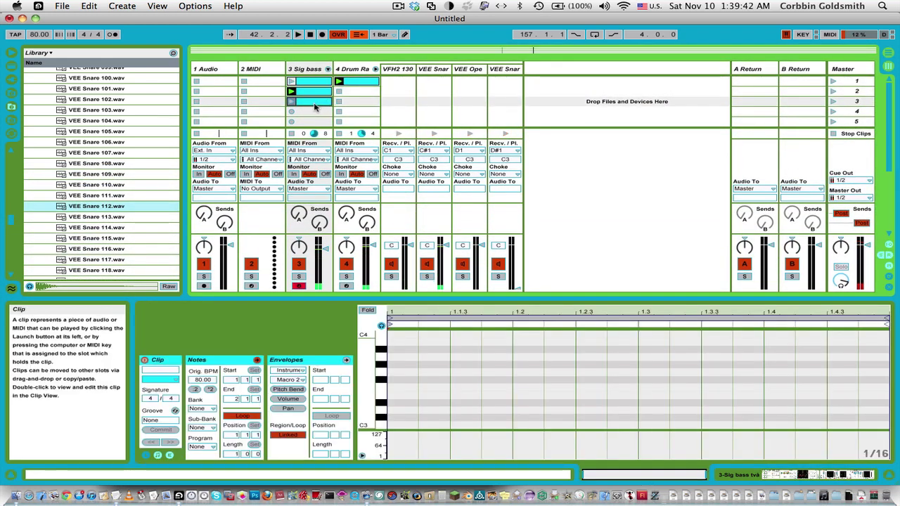
left_click(291, 102)
- Add a sixteenth note at 1.1.2 in the new clip, place it on D#2, and play it
left_click(422, 347)
double_click(422, 349)
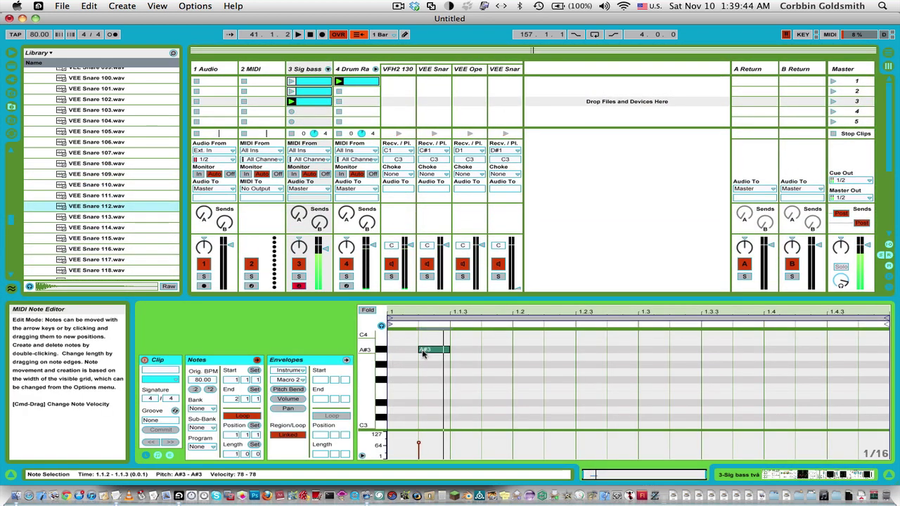
left_click_drag(424, 350, 418, 405)
key("space")
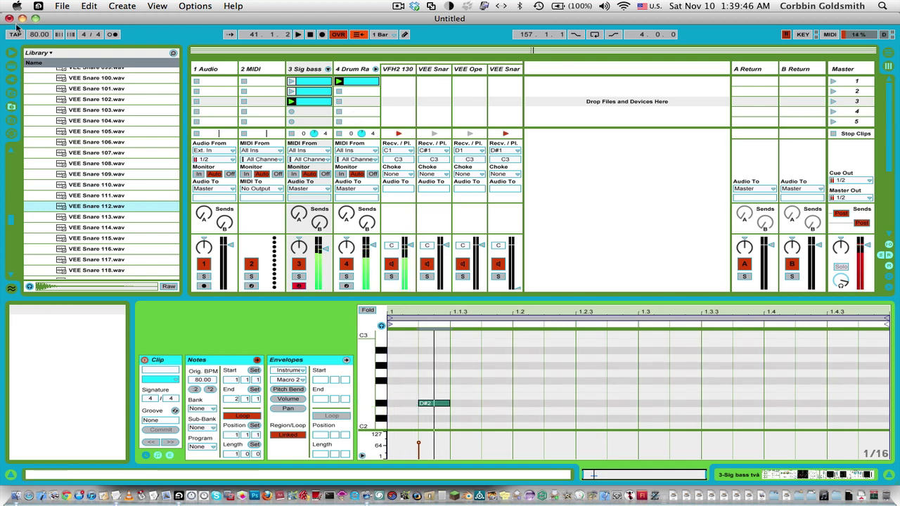
- Set the project tempo to 108 BPM and check the new clip's playback
key("space")
key("space")
mouse_move(39, 37)
left_mouse_down()
mouse_move(39, 9)
mouse_move(39, 35)
left_mouse_up()
key("space")
key("space")
key("space")
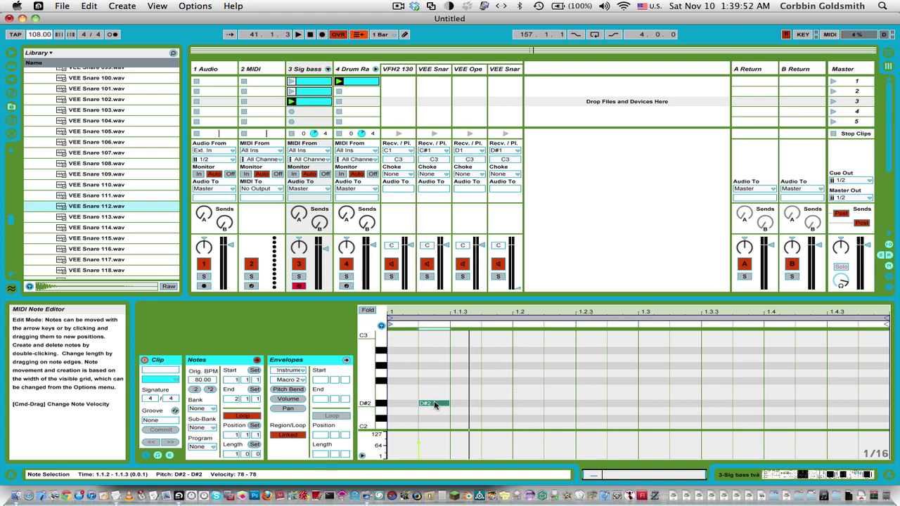
- Add F#3 and G#3 notes above the D#2 note and position them at 1.1.4 and 1.2.1
left_click_drag(436, 404, 566, 342)
key("space")
left_click_drag(468, 305, 470, 209)
left_click_drag(514, 268, 581, 321)
key("Right")
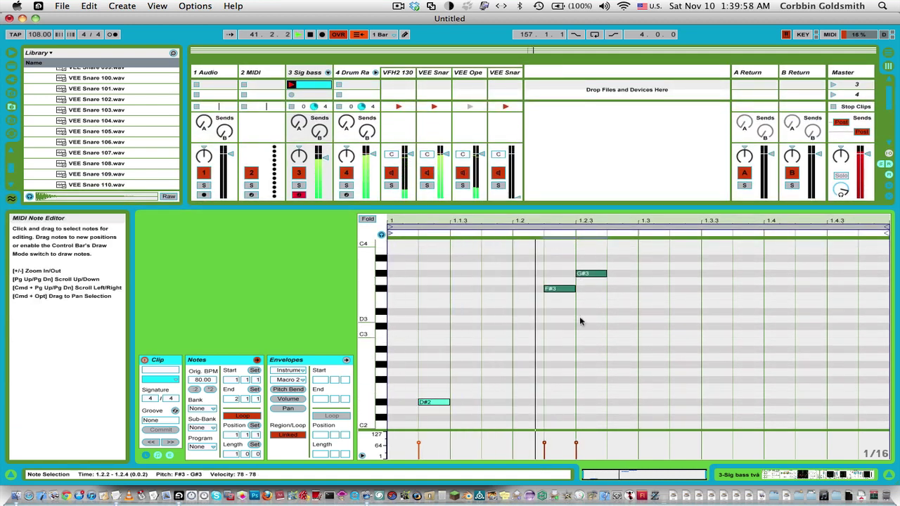
key("Left")
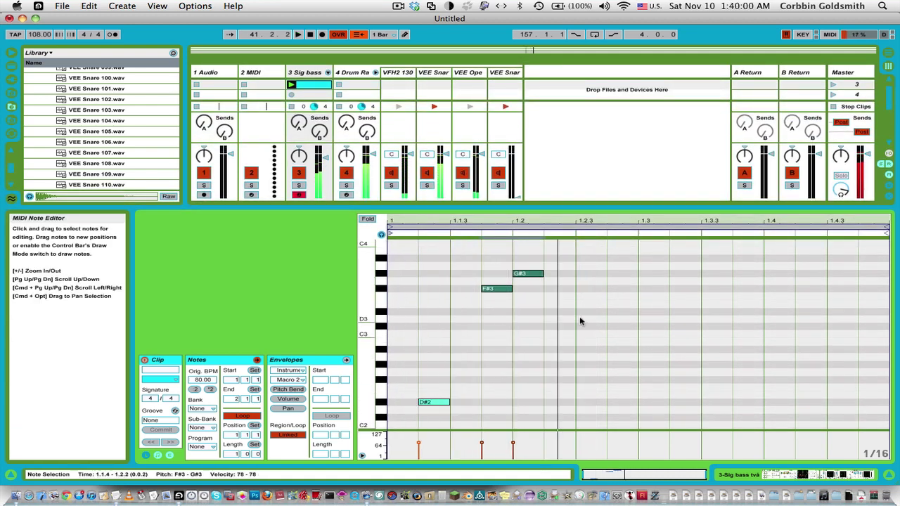
key("Left")
- Add an A#3 note at 1.3.1 and move the G#3 note to 1.2.3
left_click(540, 263)
scroll(539, 263, "up", 1)
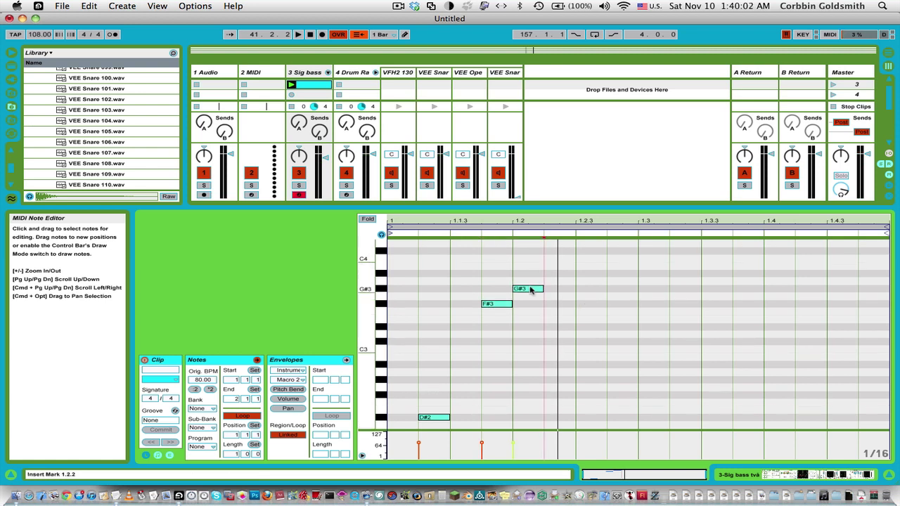
double_click(591, 273)
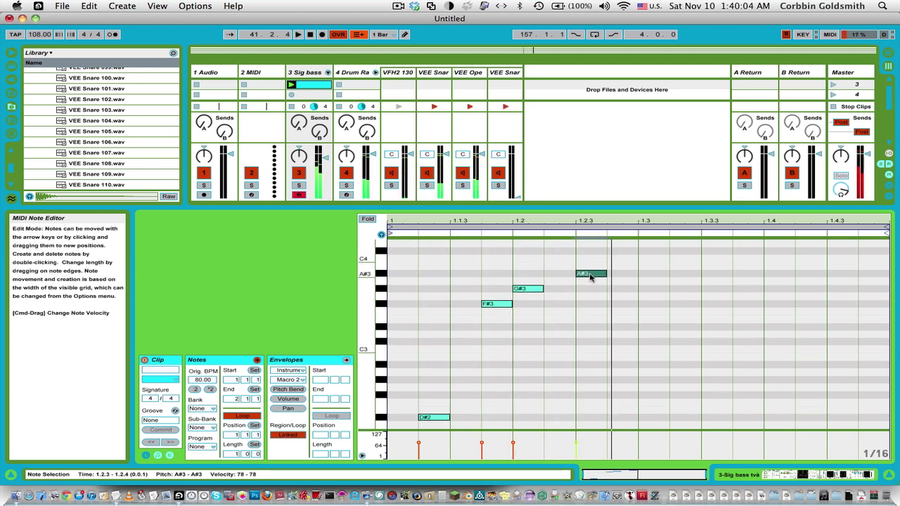
left_click_drag(535, 289, 653, 274)
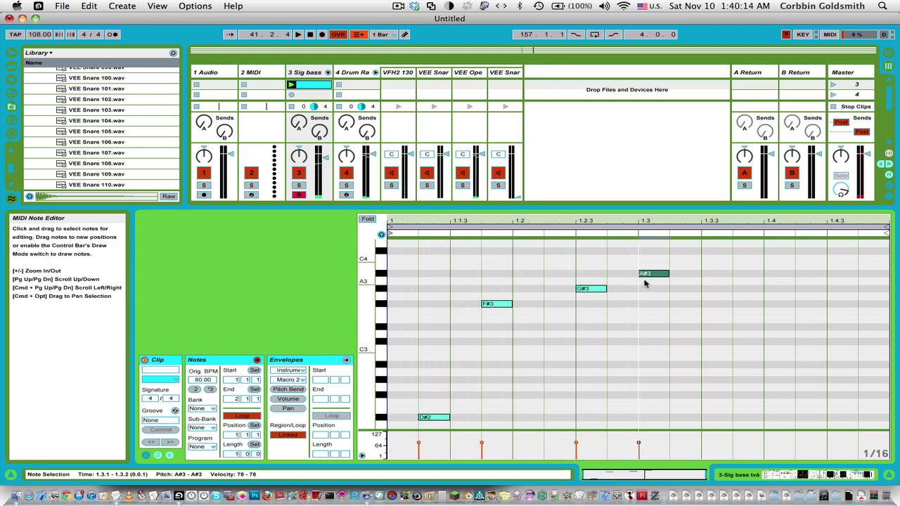
- Move the F#3 note to 1.2.2 and add a second D#2 note at 1.1.4
left_click_drag(486, 304, 561, 306)
double_click(495, 418)
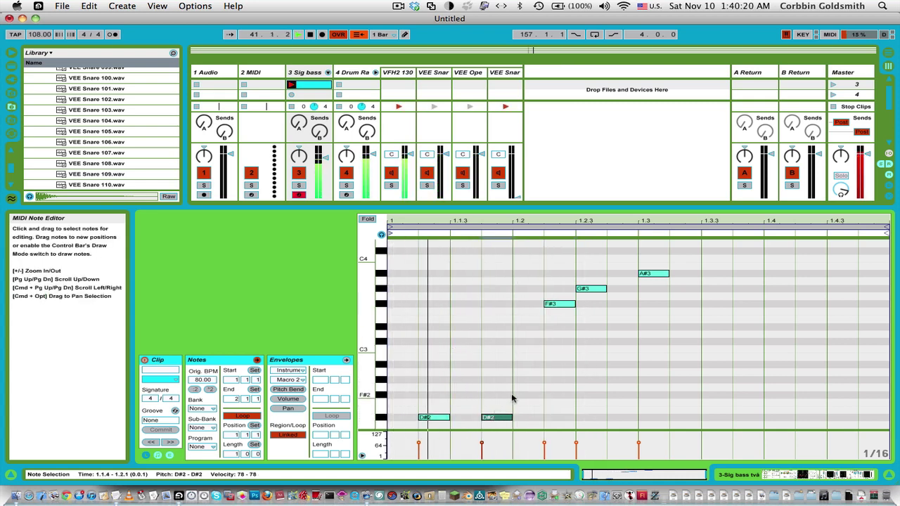
left_click(589, 289)
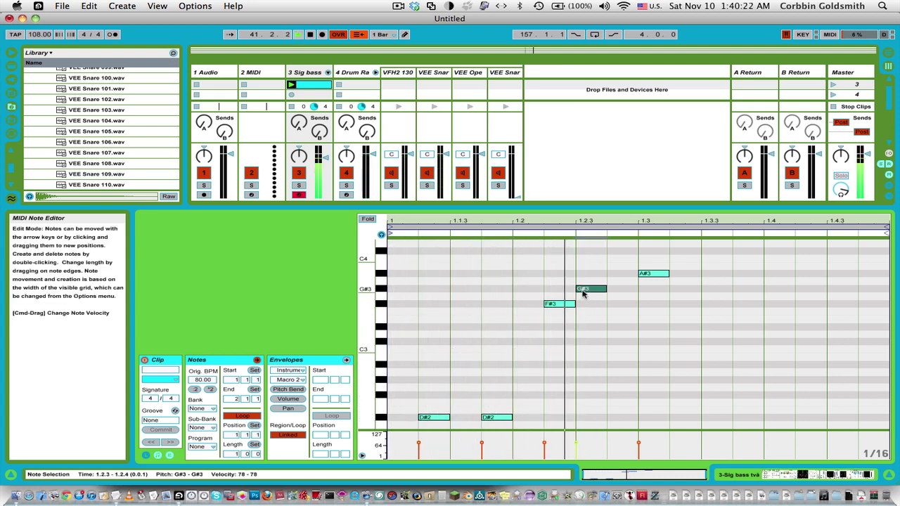
- Copy the A#3 note to 1.3.2 and extend the melody with F#3 at 1.3.3, C#3 at 1.4.1 and D#3 at 1.4.3
left_click(646, 279)
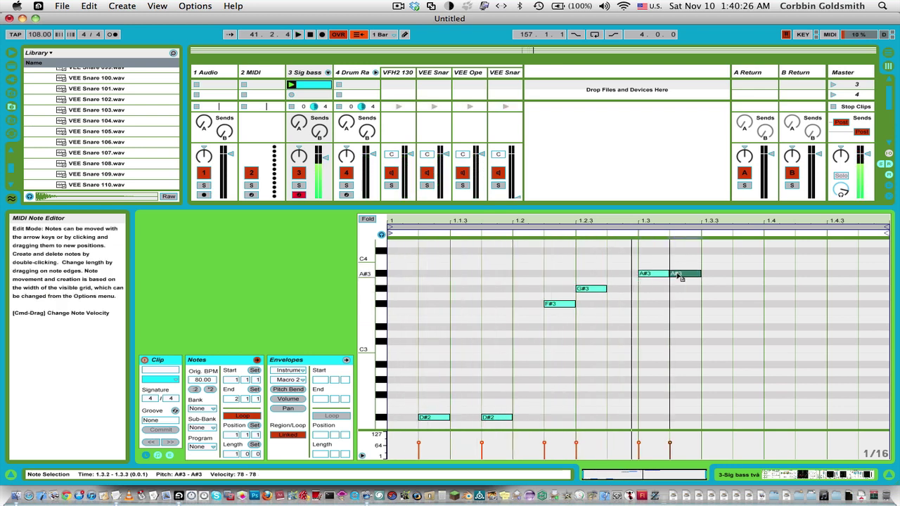
left_click_drag(669, 273, 884, 328)
key("space")
key("space")
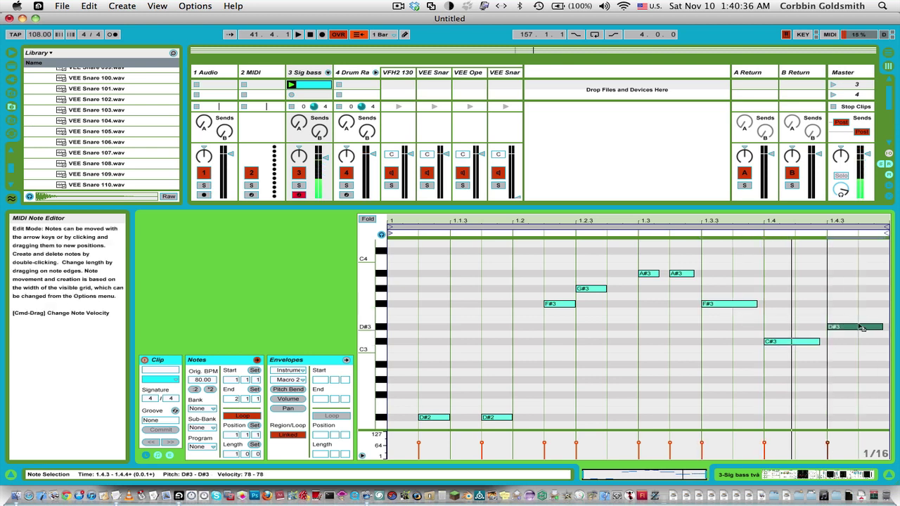
left_click(823, 311)
key("space")
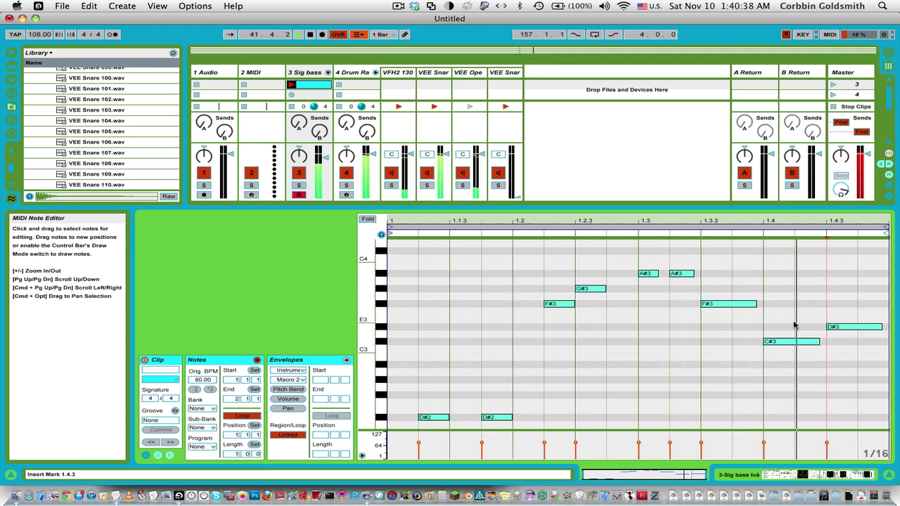
key("space")
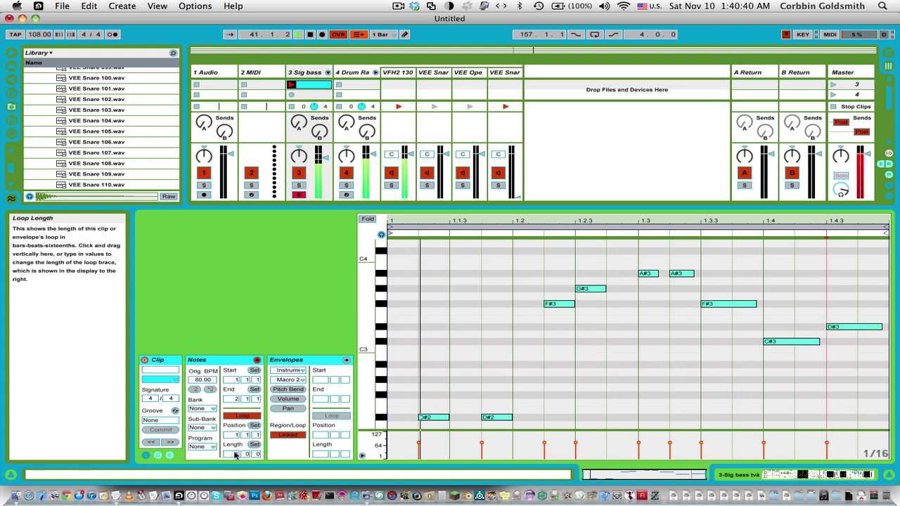
- Set the clip's loop length to 4 bars and enlarge the note editor
left_click_drag(236, 455, 235, 443)
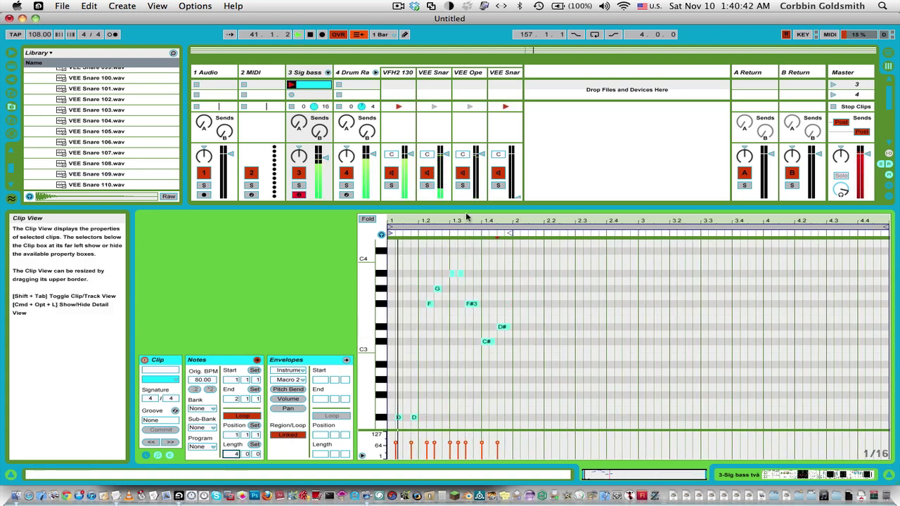
left_click_drag(472, 205, 469, 156)
scroll(414, 286, "down", 2)
scroll(420, 300, "up", 1)
scroll(436, 295, "up", 1)
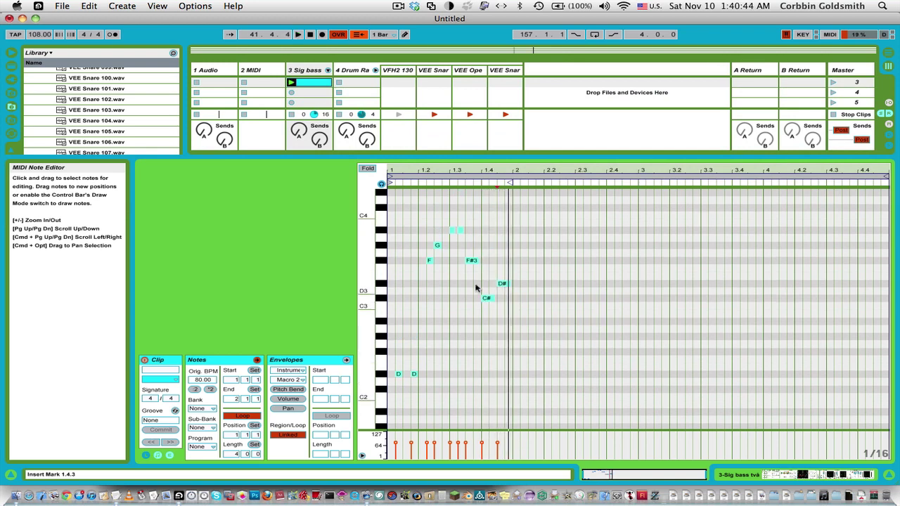
- Add low D#0 and D#1 notes at 1.1.1, each two sixteenths long
scroll(450, 338, "down", 4)
double_click(416, 361)
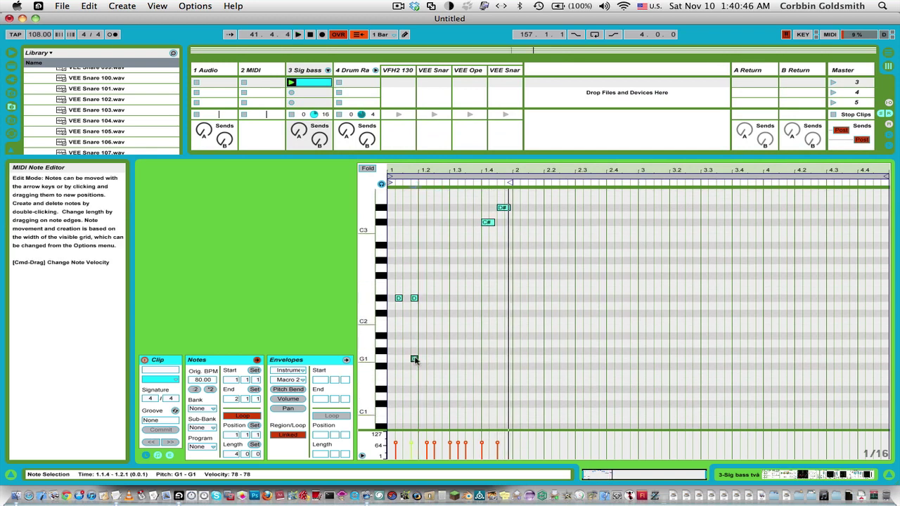
left_click_drag(415, 361, 468, 430)
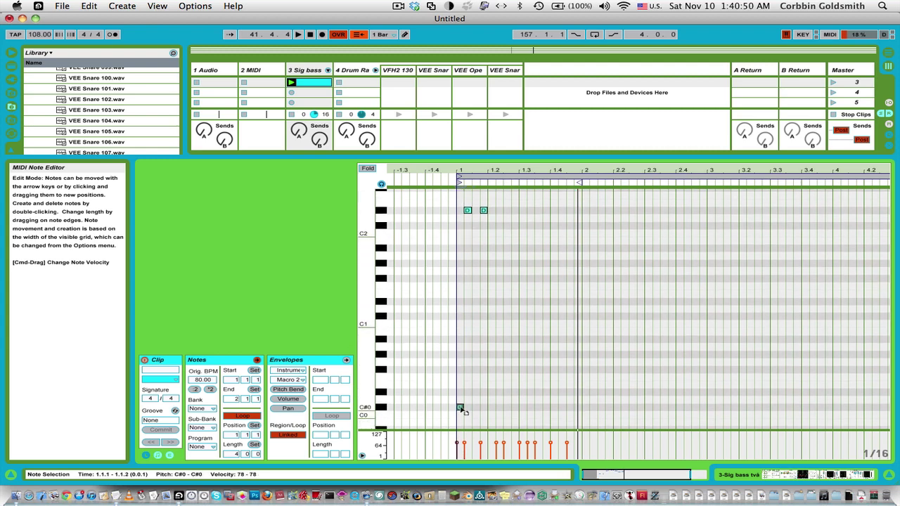
left_click_drag(461, 360, 462, 318)
left_click_drag(468, 283, 464, 424)
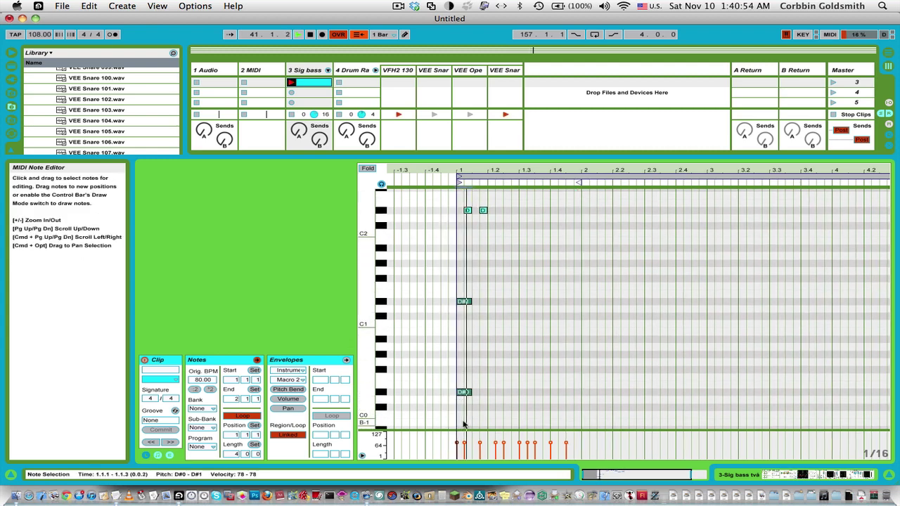
- Duplicate the low D#0 and D#1 notes to 1.1.3, shorten all four to sixteenths, and play the pattern
key("space")
key("space")
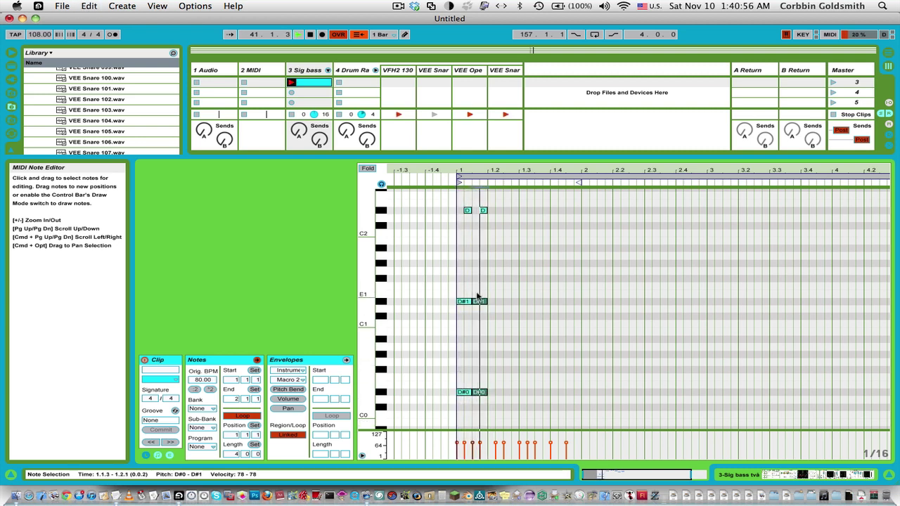
key("space")
left_click_drag(480, 292, 452, 426)
key("space")
scroll(470, 375, "up", 3)
key("space")
scroll(472, 360, "down", 3)
key("space")
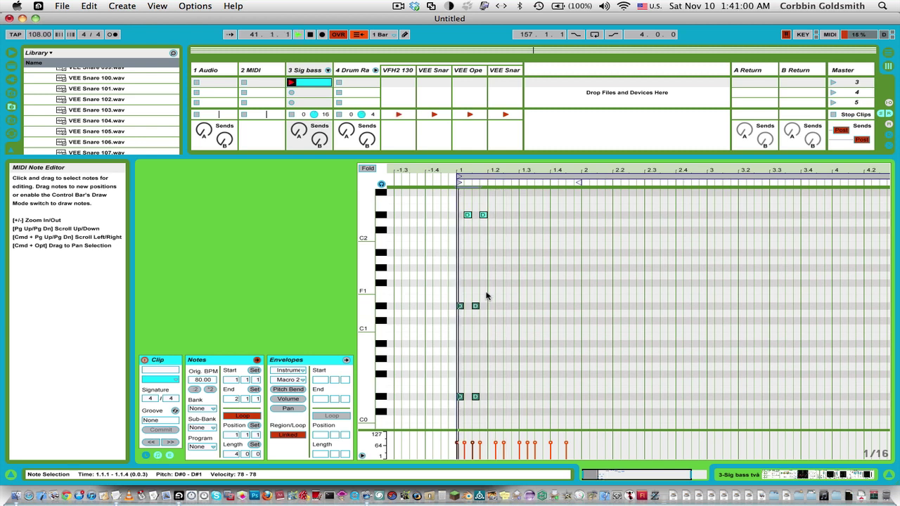
scroll(486, 306, "up", 2)
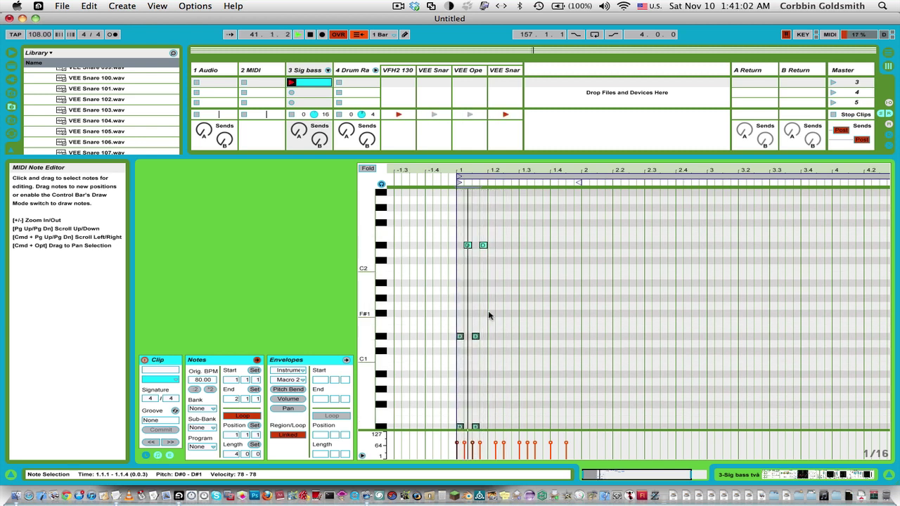
- Lengthen the four low D# notes to two sixteenths each and lower their velocity to 20
left_click_drag(477, 338, 480, 366)
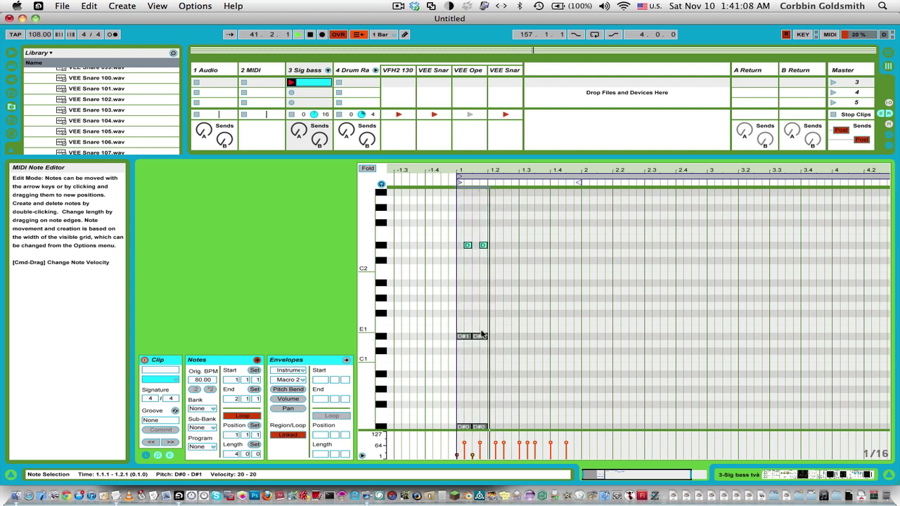
scroll(478, 332, "up", 1)
scroll(472, 329, "down", 3)
left_click_drag(367, 304, 345, 330)
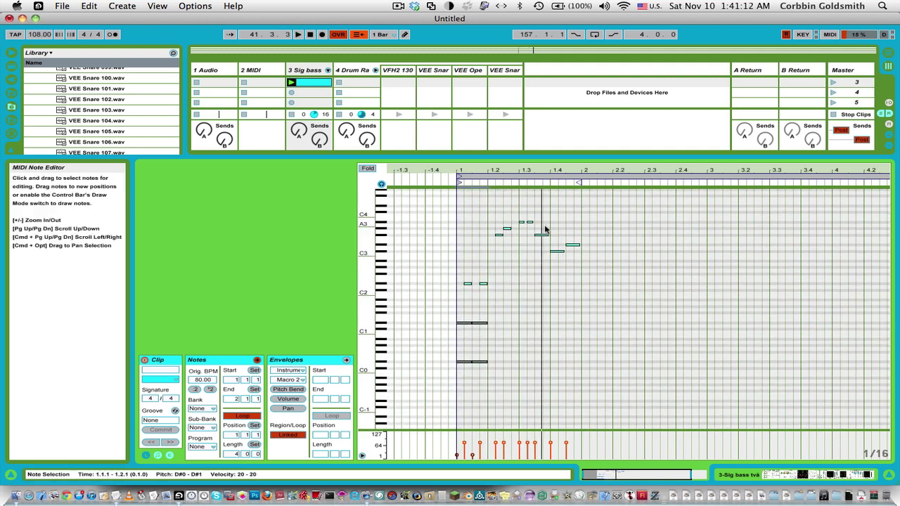
scroll(508, 256, "up", 2)
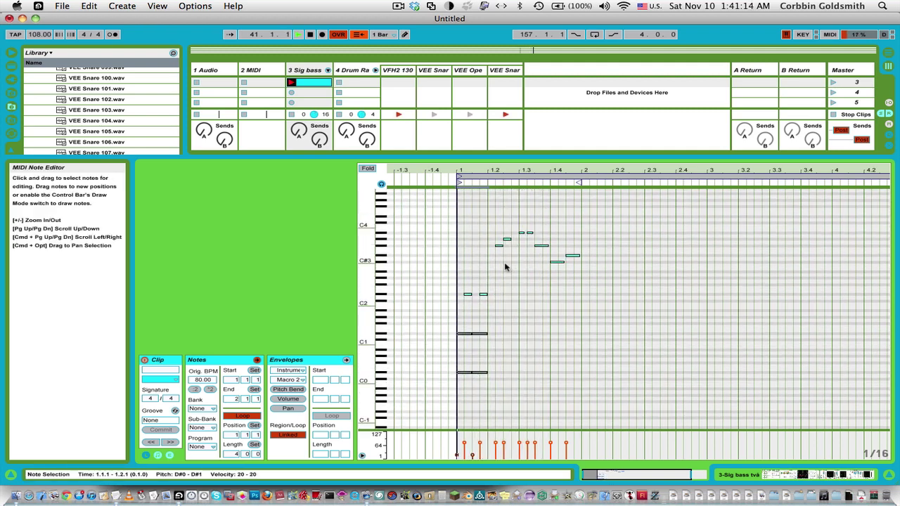
- Draw a steep drop in the clip's Macro 2 envelope across the first sixteenth and duplicate it onto 1.1.2
left_click(346, 359)
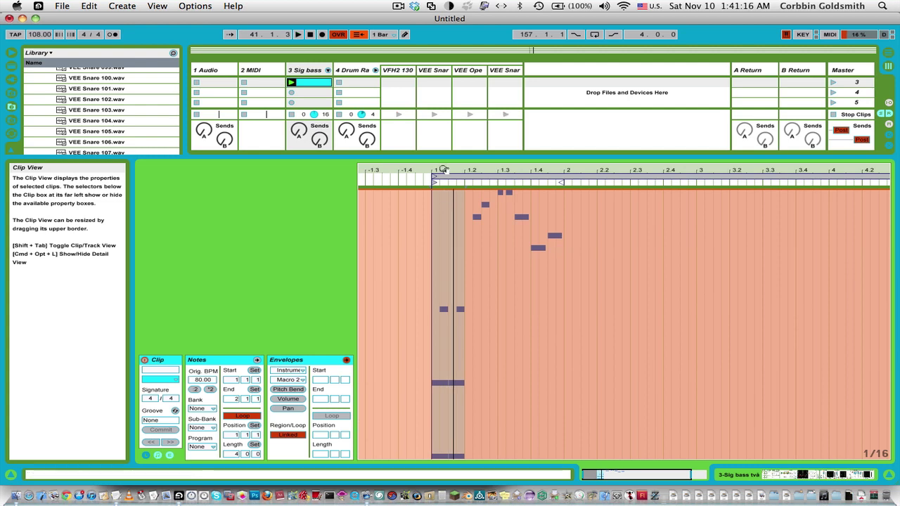
left_click_drag(444, 170, 440, 387)
double_click(426, 188)
left_click(455, 400)
left_click(415, 394)
key("super+d")
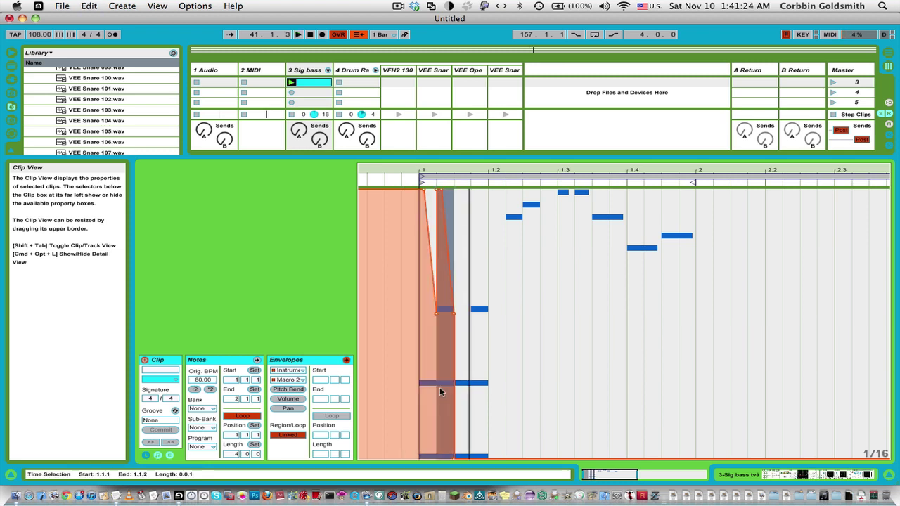
key("space")
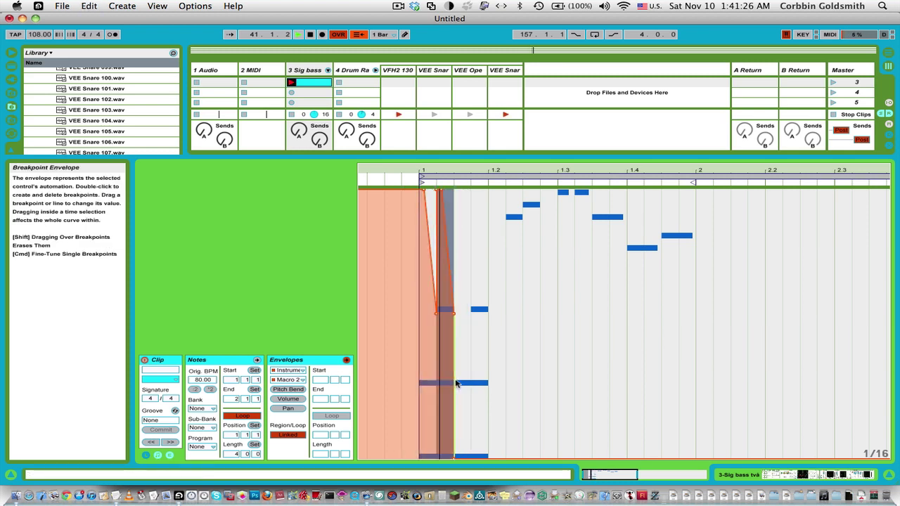
- Delete the D#2 note at 1.1.4 and play back the pattern
left_click(456, 383)
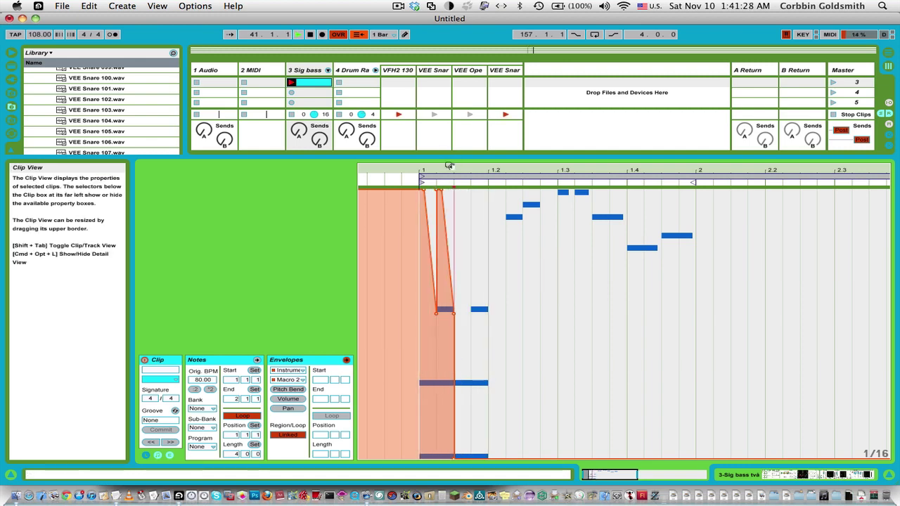
key("space")
left_click(241, 360)
left_click_drag(493, 274, 514, 317)
key("BackSpace")
key("space")
key("space")
key("space")
scroll(496, 304, "up", 2)
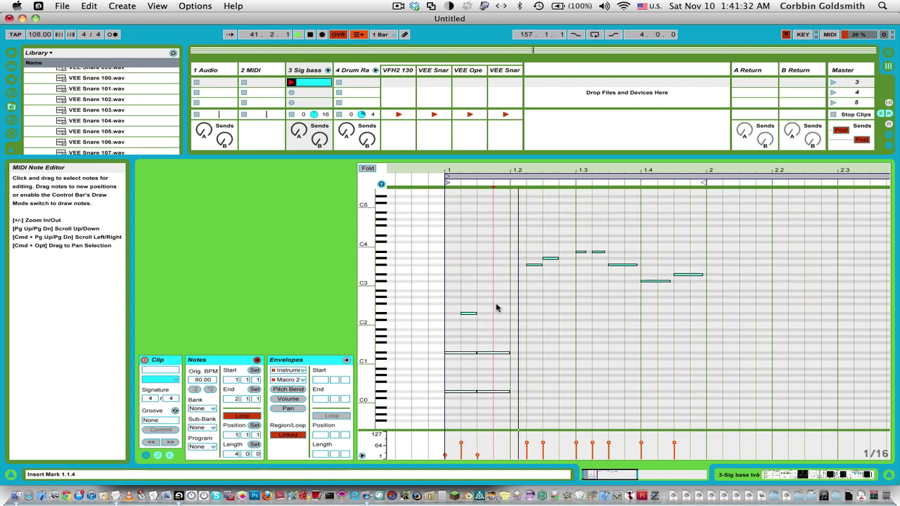
scroll(497, 308, "up", 2)
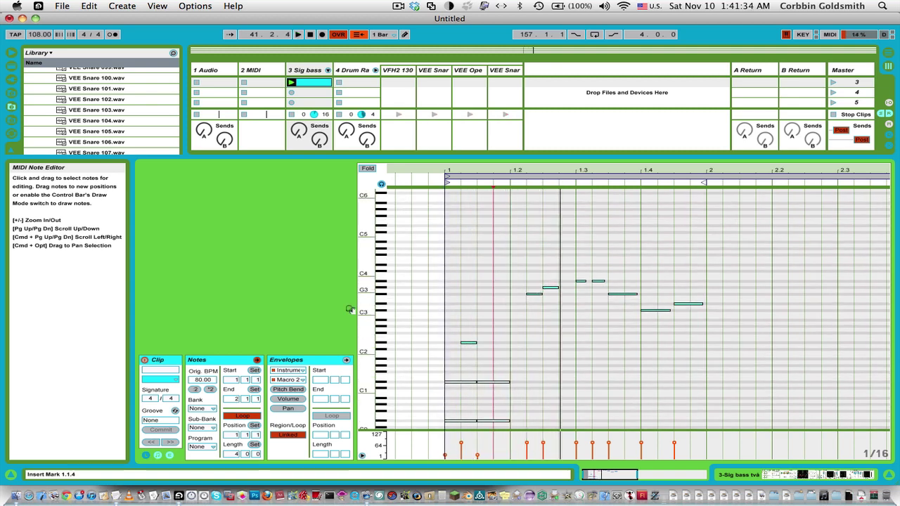
- Raise the Macro 2 envelope from its minimum to its maximum just after 1.2
left_click(346, 360)
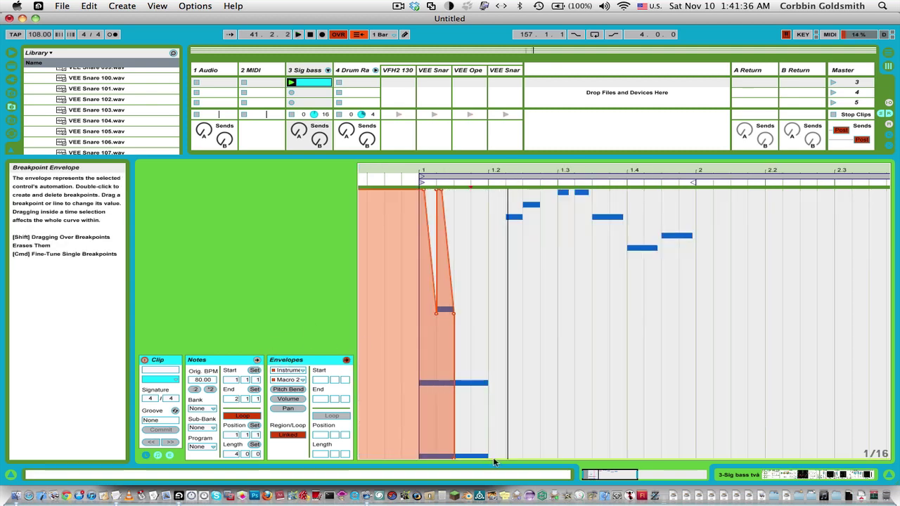
mouse_move(503, 461)
left_mouse_down()
mouse_move(492, 184)
mouse_move(494, 457)
left_mouse_up()
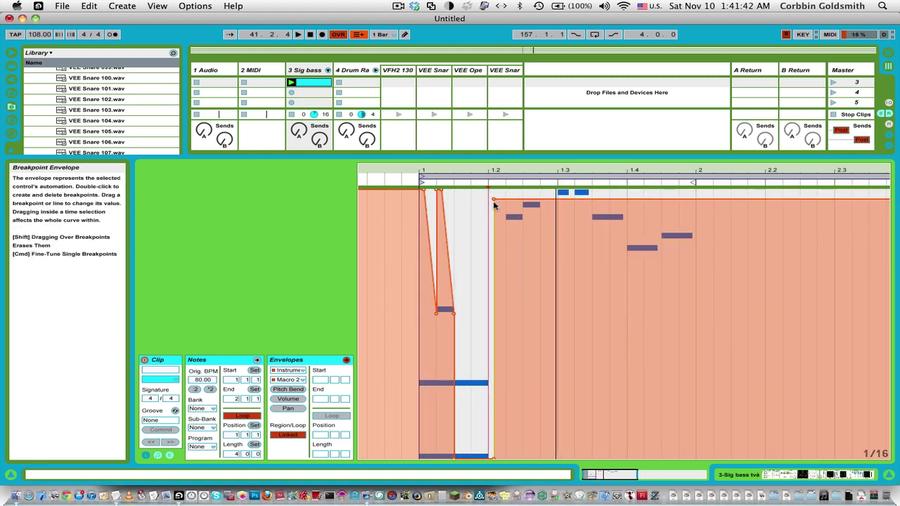
left_click_drag(494, 201, 493, 186)
- Add D#1 notes at 1.2.1 and 1.2.4 beneath the melody and play the pattern
left_click(257, 359)
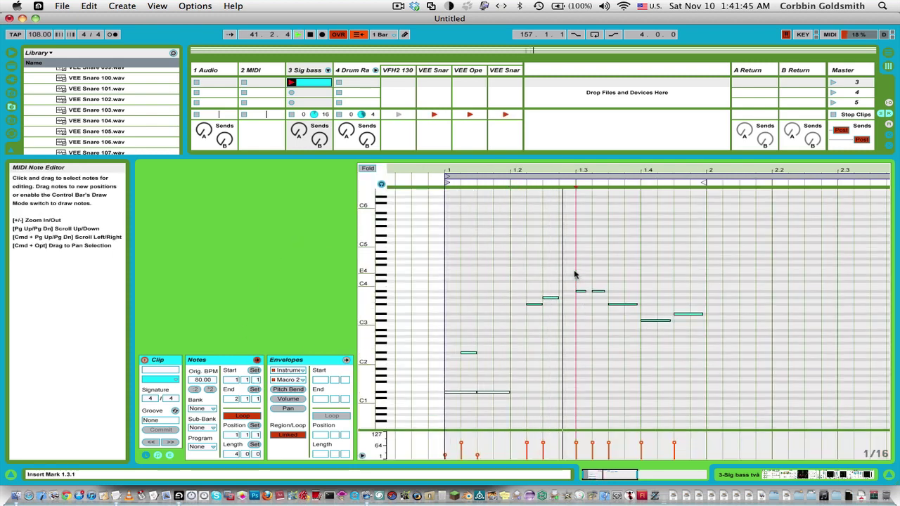
double_click(527, 307)
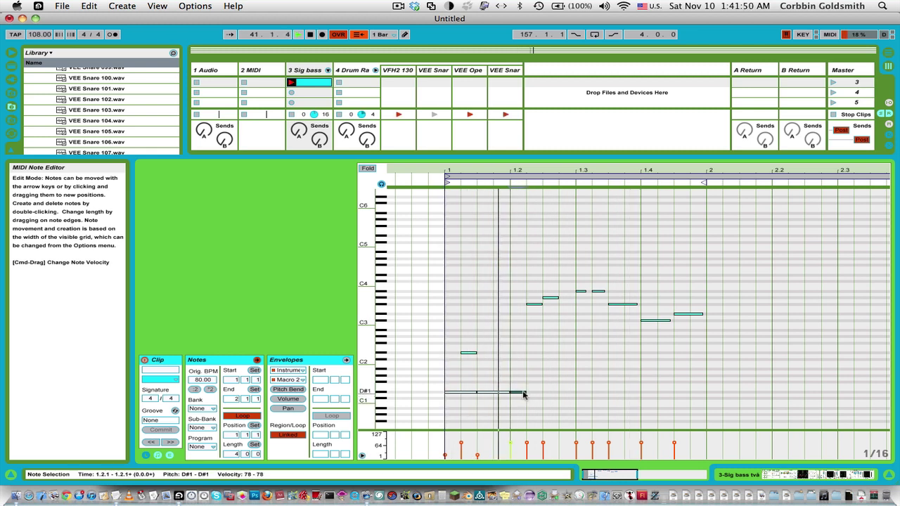
key("space")
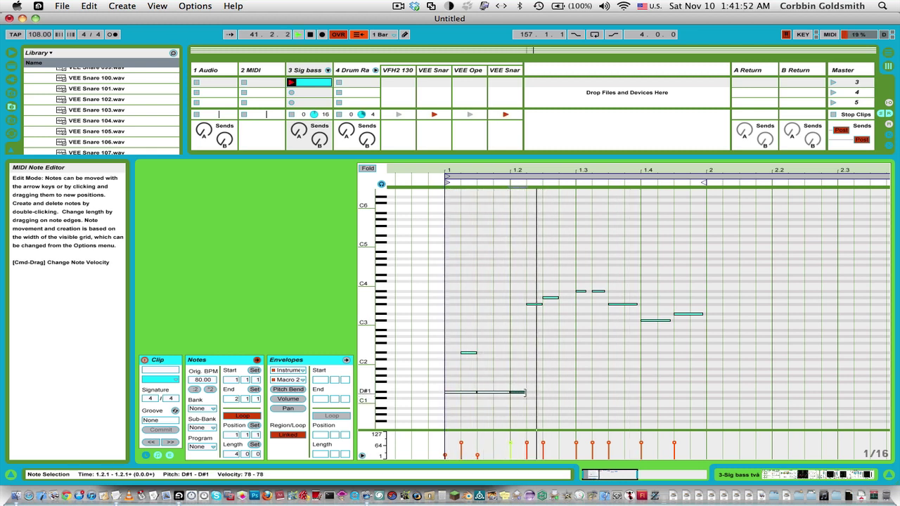
double_click(567, 379)
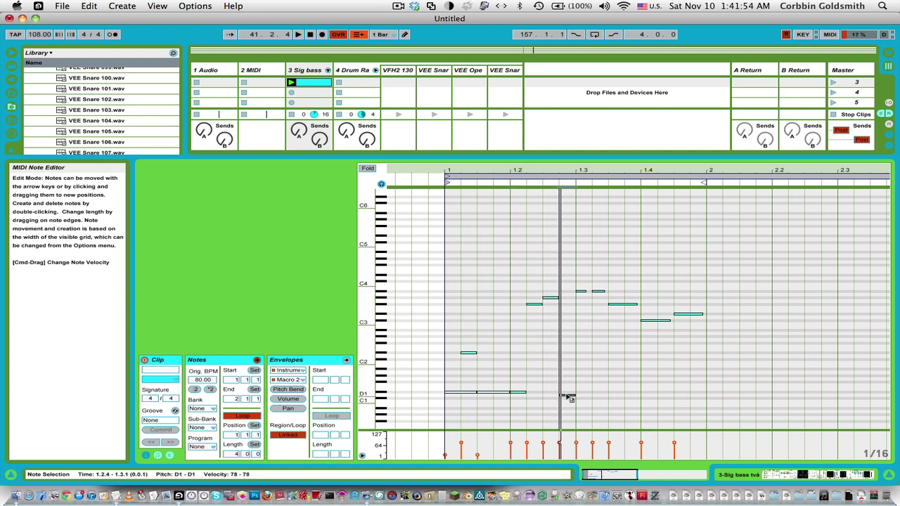
key("space")
scroll(567, 388, "down", 3)
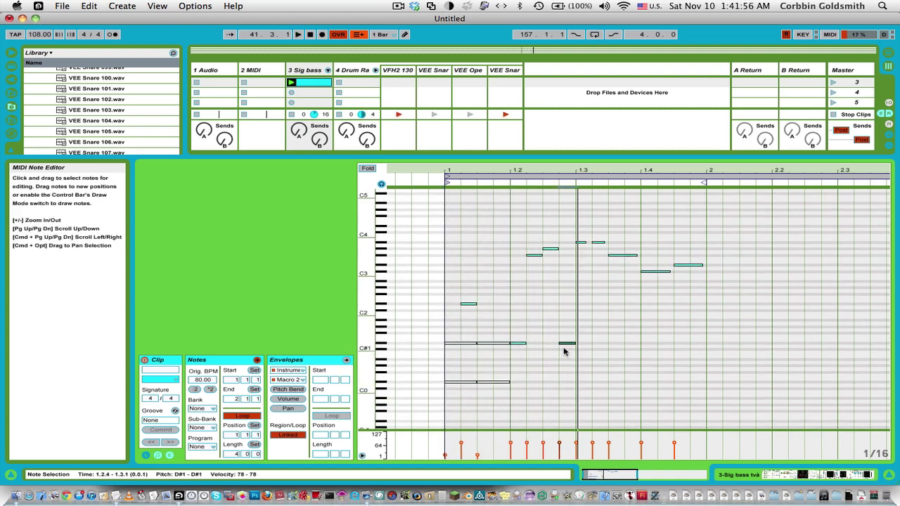
scroll(517, 350, "up", 1)
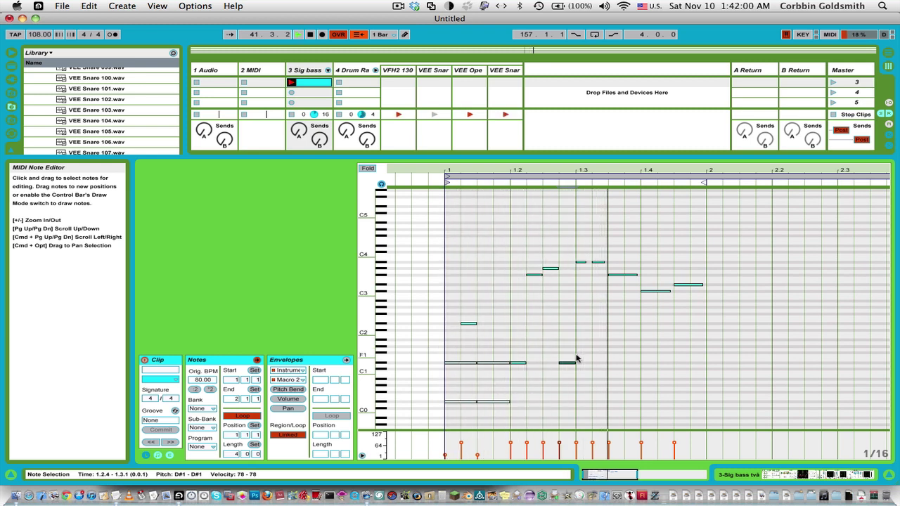
- Rework the last beat into short notes: G#3 at 1.4.1, F#3 at 1.4.2, D#3 at 1.4.3 and F#3 at 1.4.4
left_click_drag(653, 296, 685, 276)
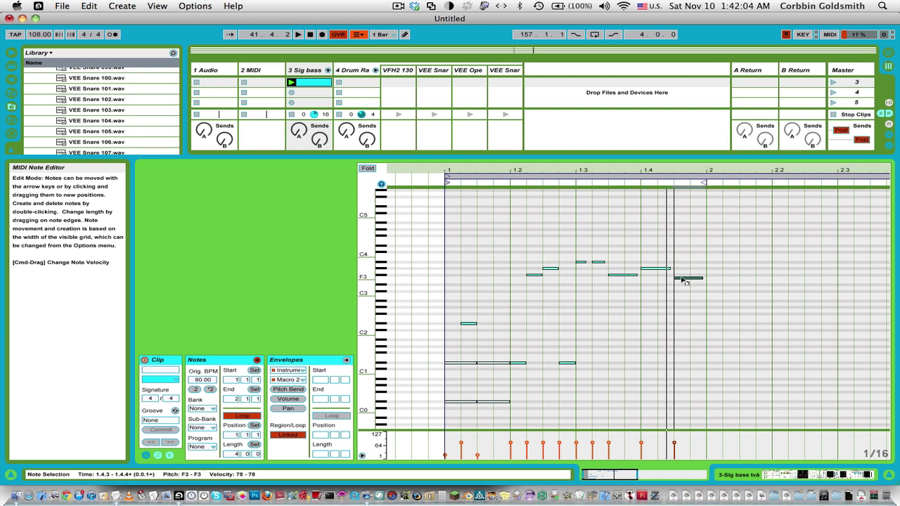
left_click(681, 280)
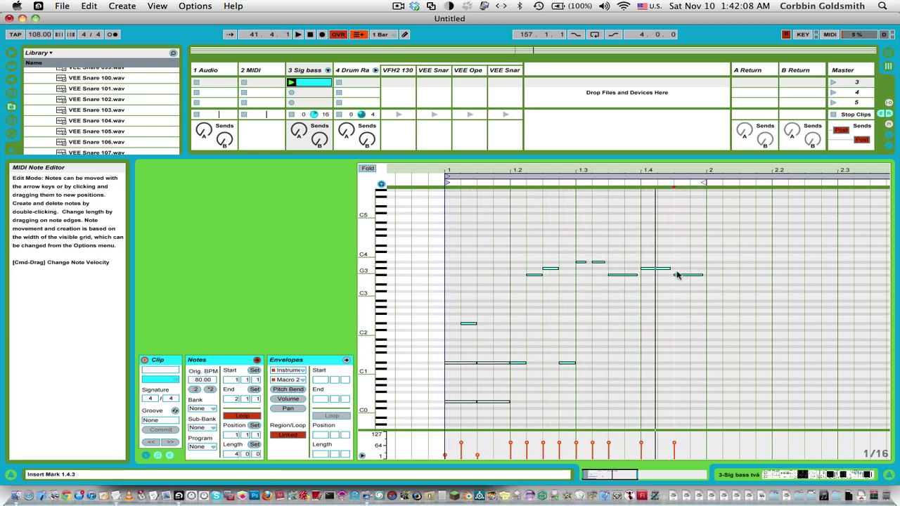
mouse_move(670, 269)
left_mouse_down()
mouse_move(656, 268)
mouse_move(682, 288)
left_mouse_up()
key("space")
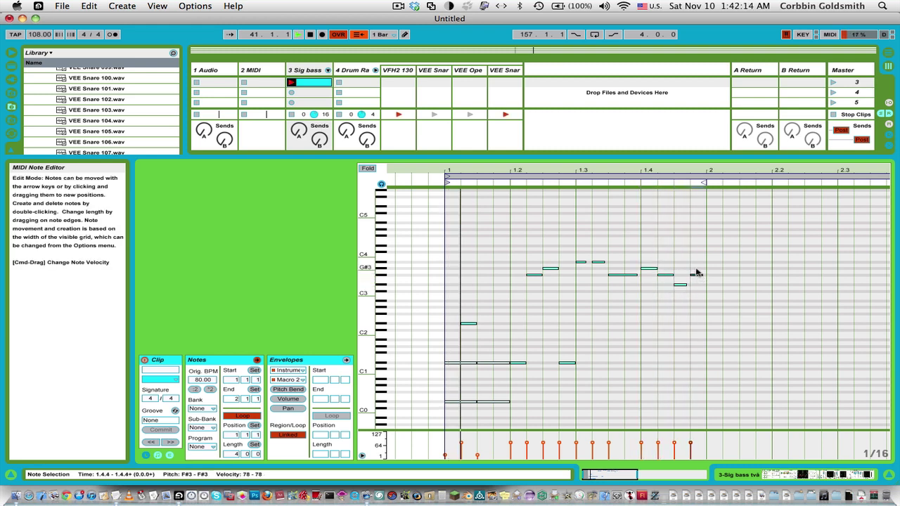
left_click(680, 274)
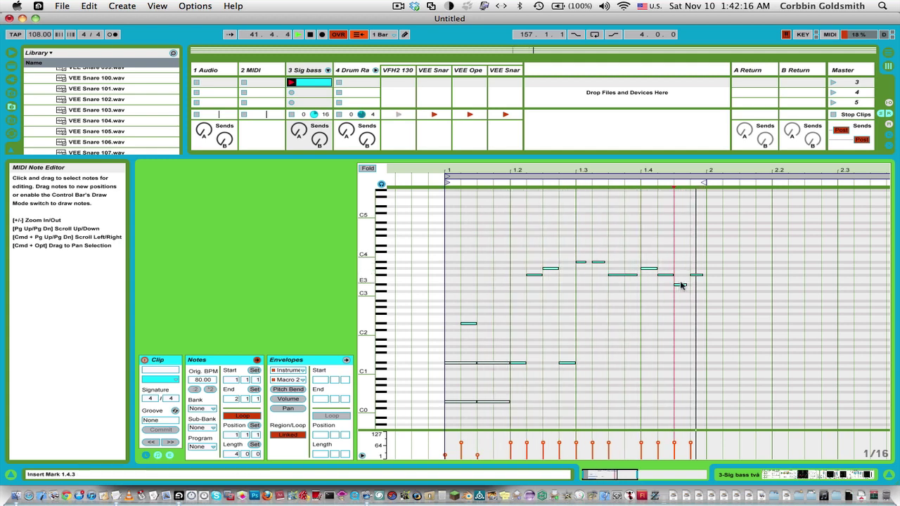
- Duplicate all of bar 1's notes into bar 2 and play back the pattern
scroll(552, 311, "down", 3)
scroll(553, 311, "up", 3)
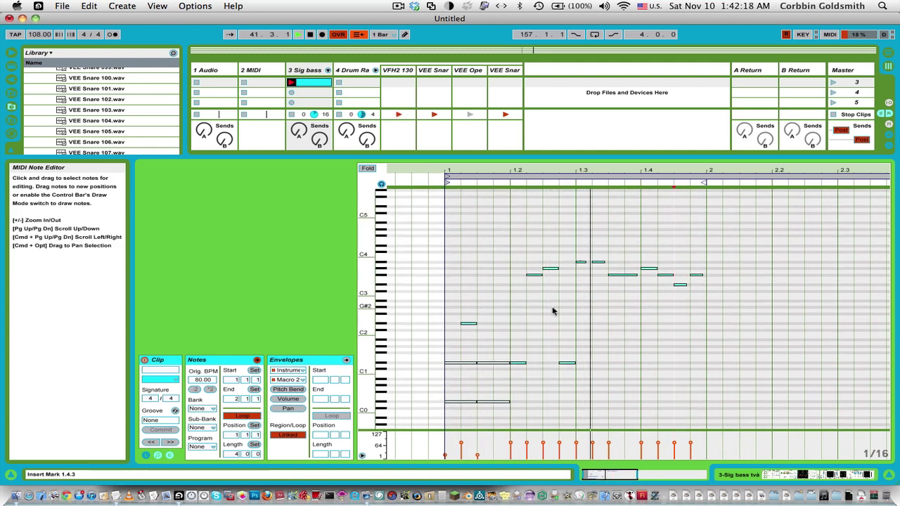
key("space")
left_click_drag(640, 171, 482, 149)
key("space")
key("super+a")
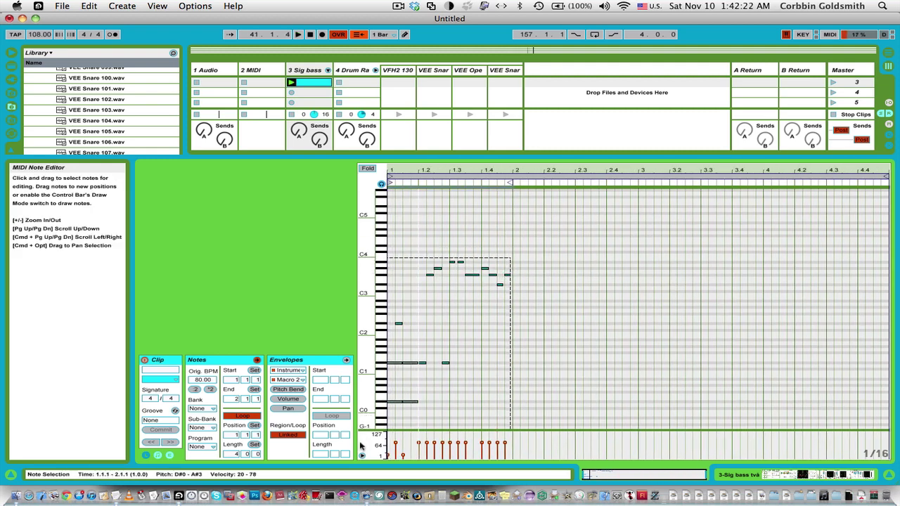
key("super+d")
scroll(519, 334, "down", 2)
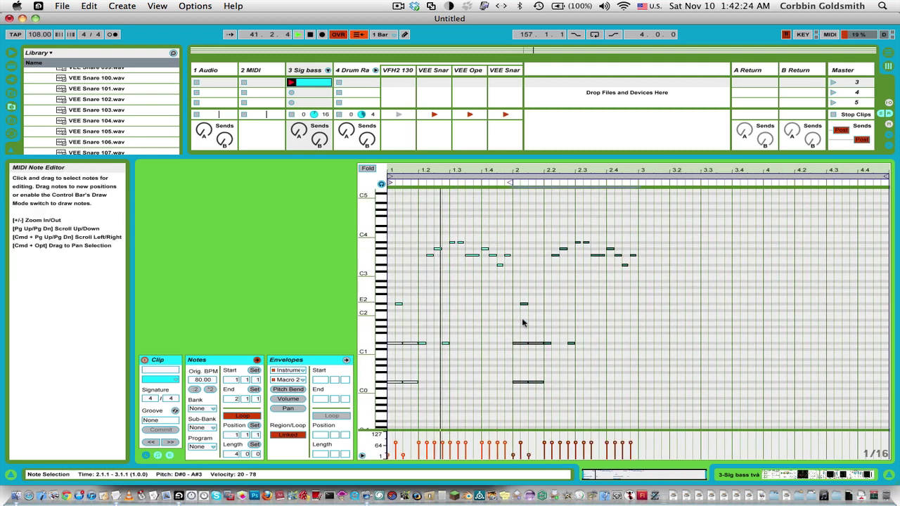
- Rework the end of bar 2's melody with C#4 at 2.3.3, A#3 at 2.4.2 and G#3 at 2.4.3
left_click_drag(520, 333, 537, 408)
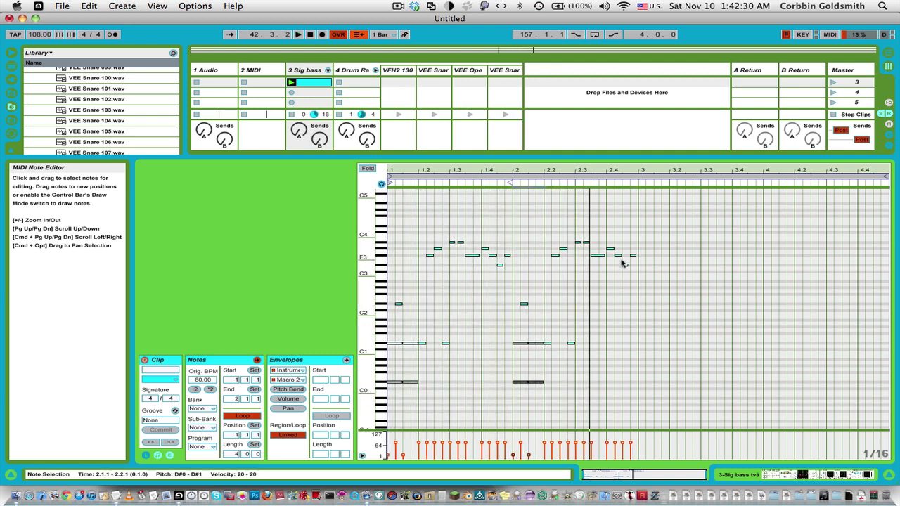
left_click_drag(603, 255, 601, 250)
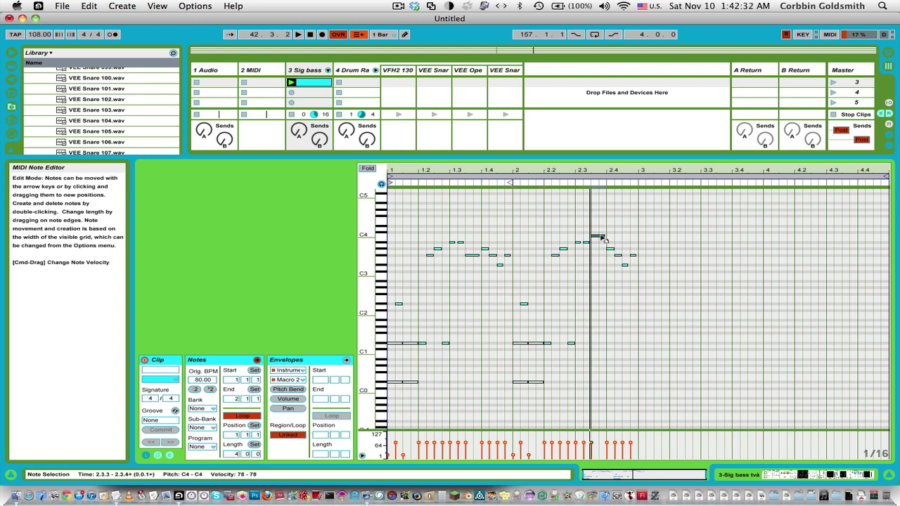
left_click(610, 250)
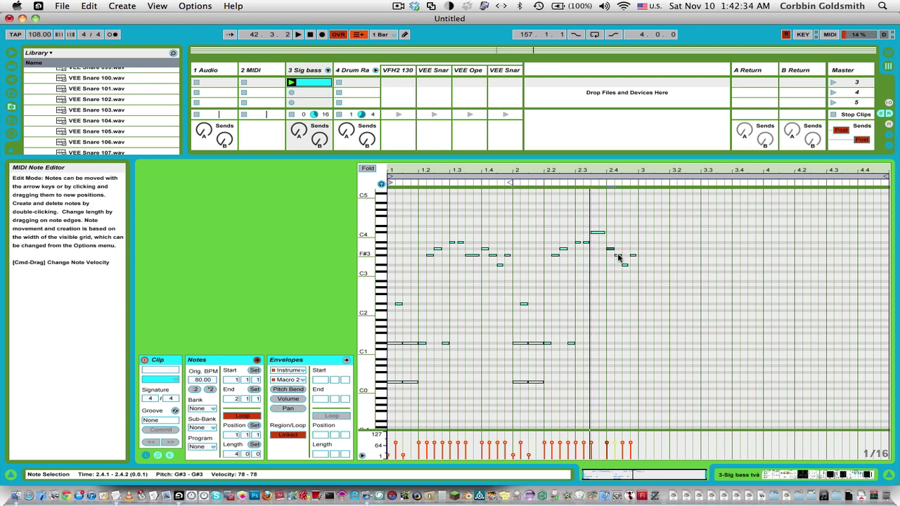
mouse_move(625, 264)
left_mouse_down()
mouse_move(626, 248)
mouse_move(632, 255)
left_mouse_up()
- Duplicate bar 2's notes into bar 3, transposing the low notes to B0 and B1 and the 3.1.2 note to B2
left_click_drag(639, 223, 518, 395)
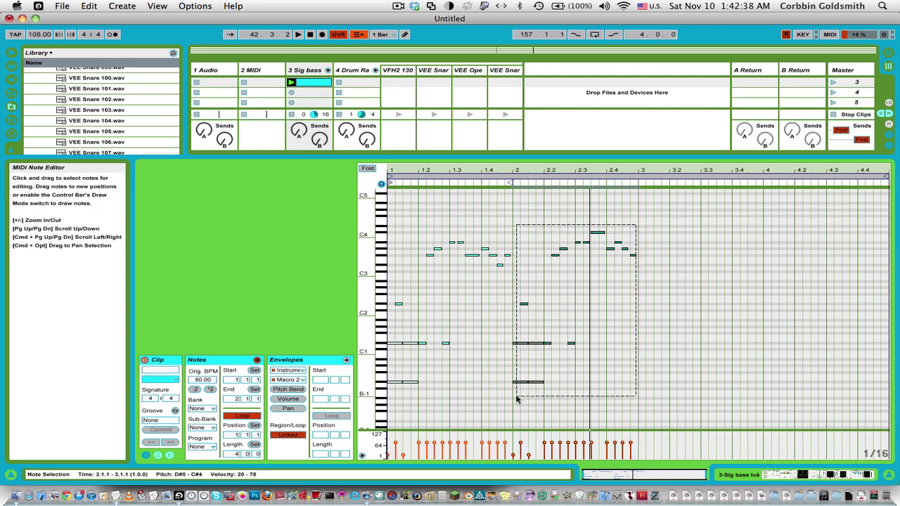
key("super+d")
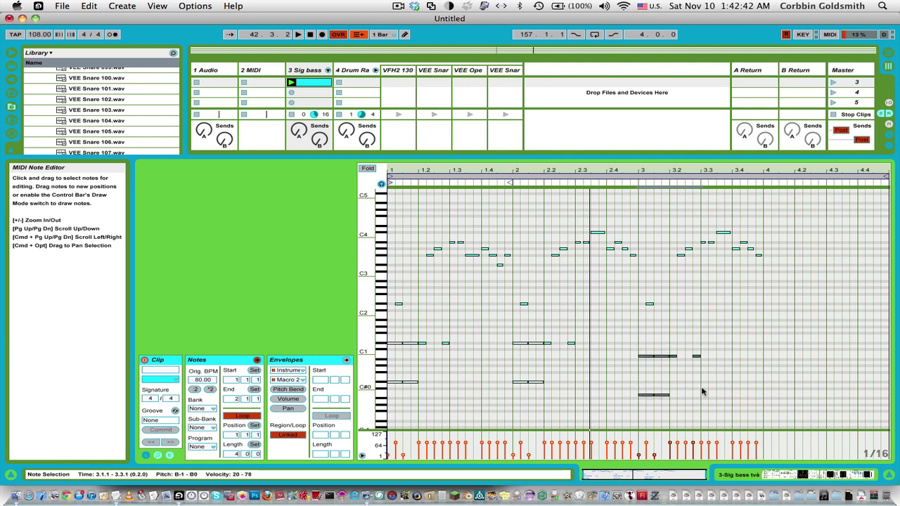
left_click(647, 297)
left_click(649, 305)
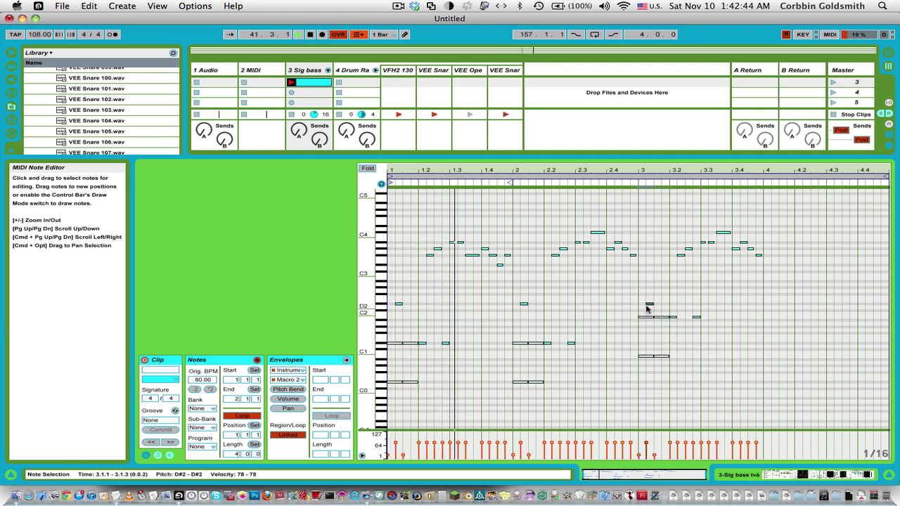
left_click_drag(649, 305, 651, 319)
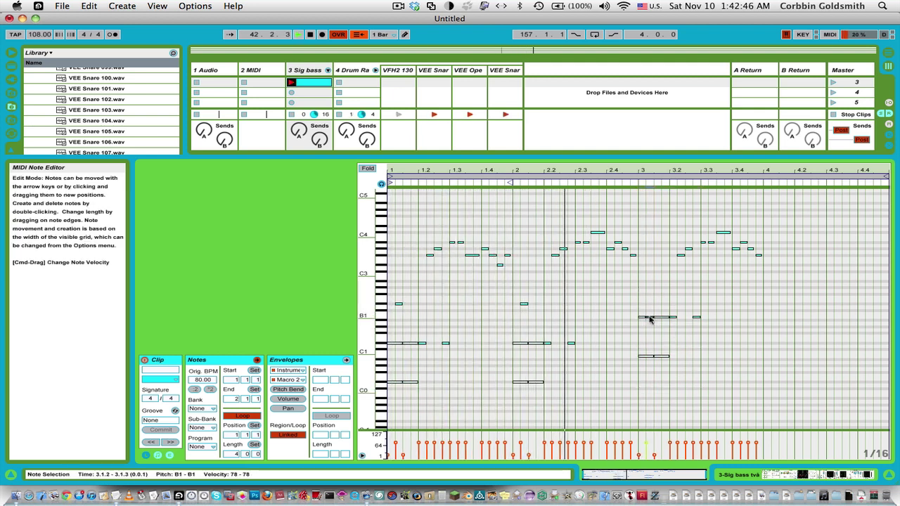
- Change bar 3's melody notes to D#4 at 3.2.2 and 3.3.1, C#4 at 3.2.3 and 3.3.2, and F#3 at 3.3.3
scroll(663, 316, "up", 2)
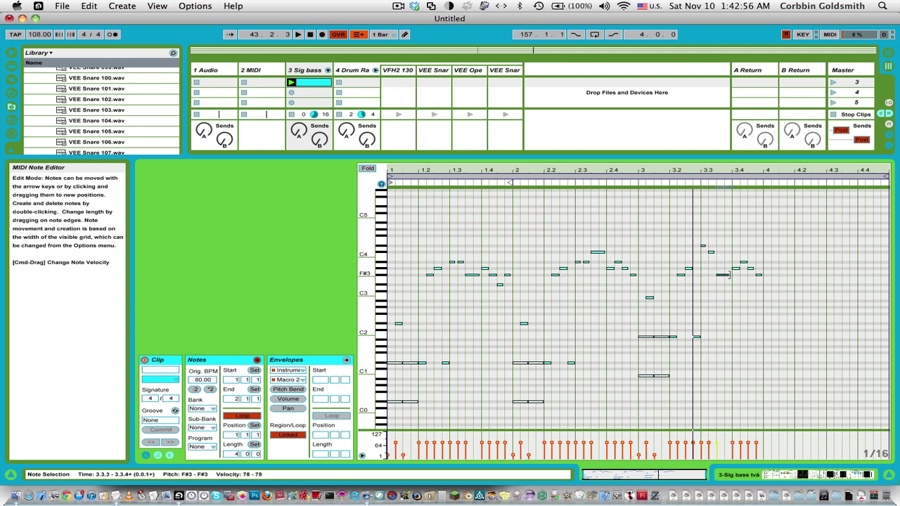
left_click(670, 193)
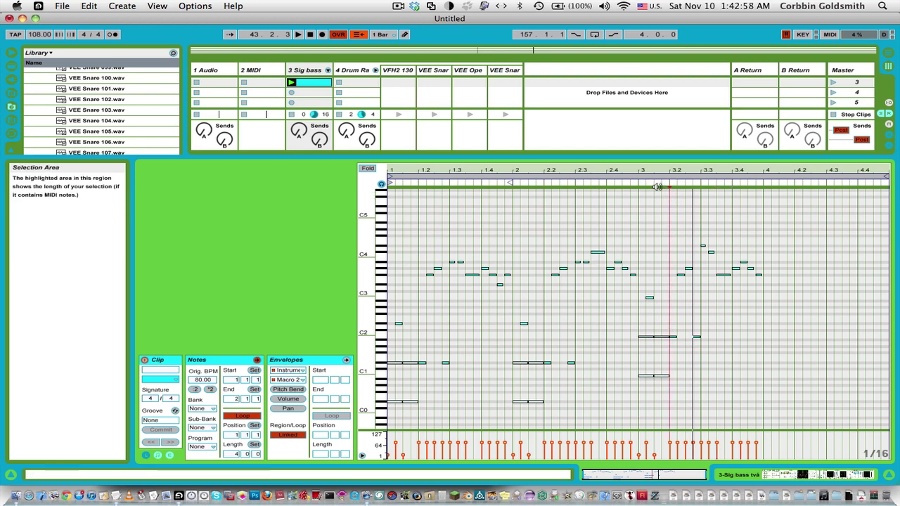
left_click(639, 186)
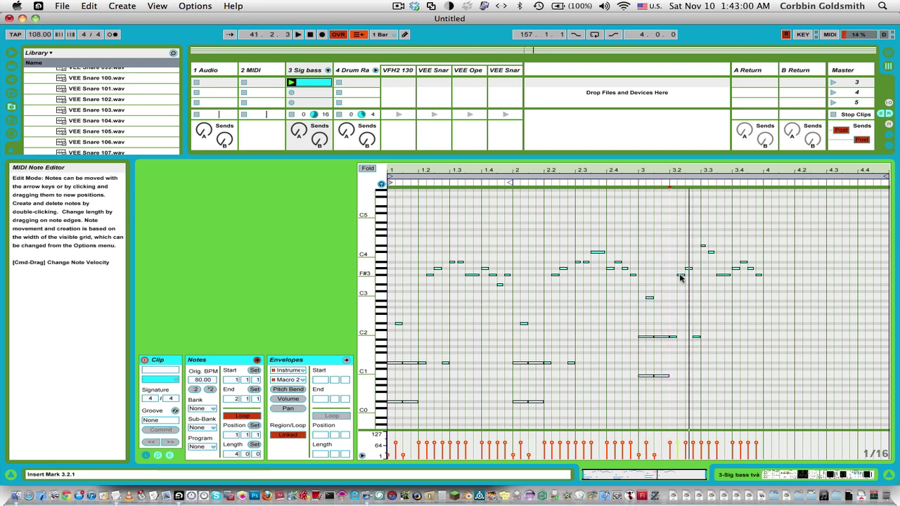
mouse_move(683, 275)
left_mouse_down()
mouse_move(682, 248)
mouse_move(690, 260)
left_mouse_up()
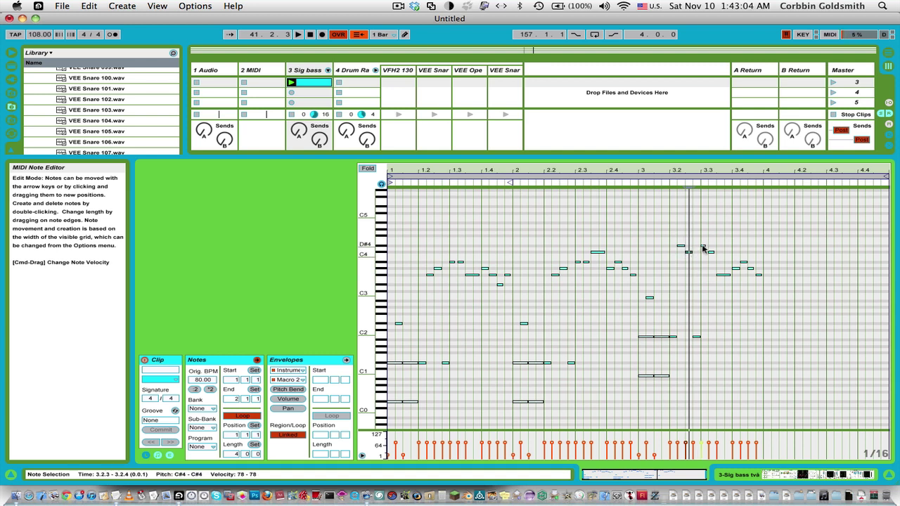
- Try F#3 at 3.3.1 and 3.3.2 with G#3 at 3.3.3, and play back the pattern
left_click_drag(703, 246, 701, 251)
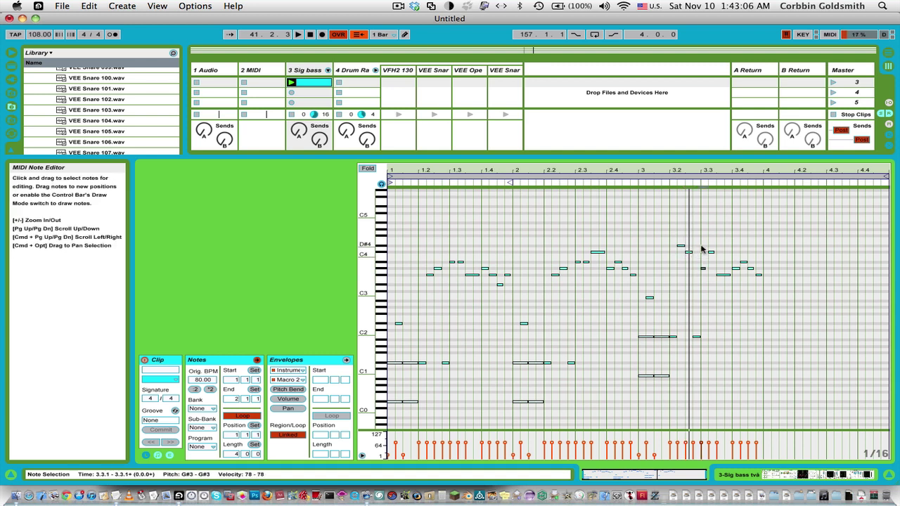
left_click(707, 250)
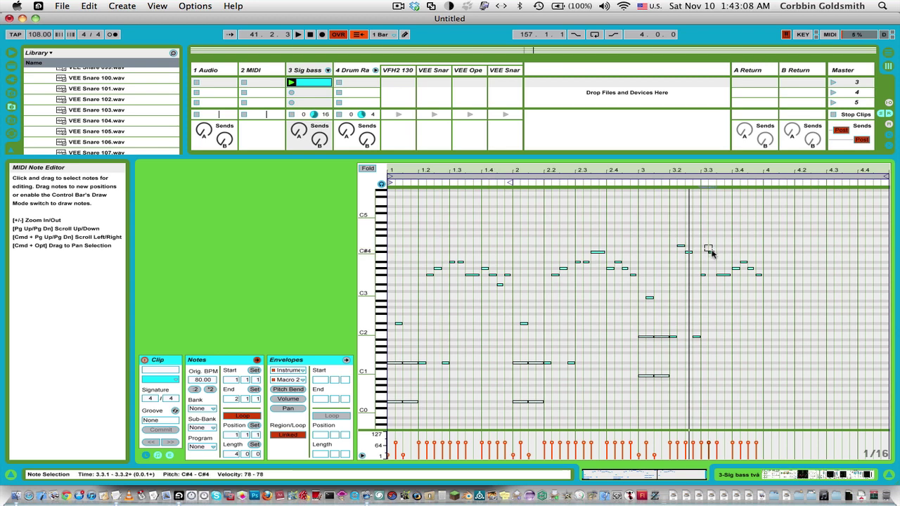
left_click_drag(704, 245, 712, 251)
key("Down")
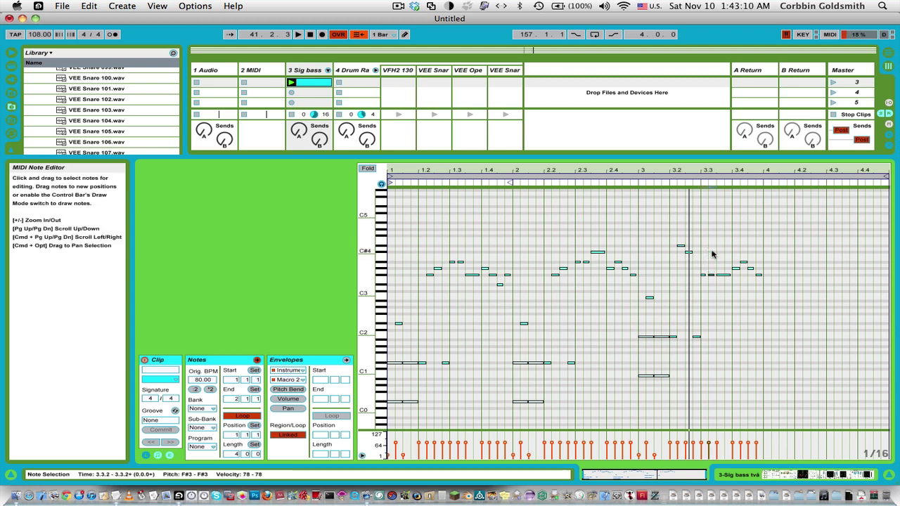
left_click_drag(722, 259, 729, 299)
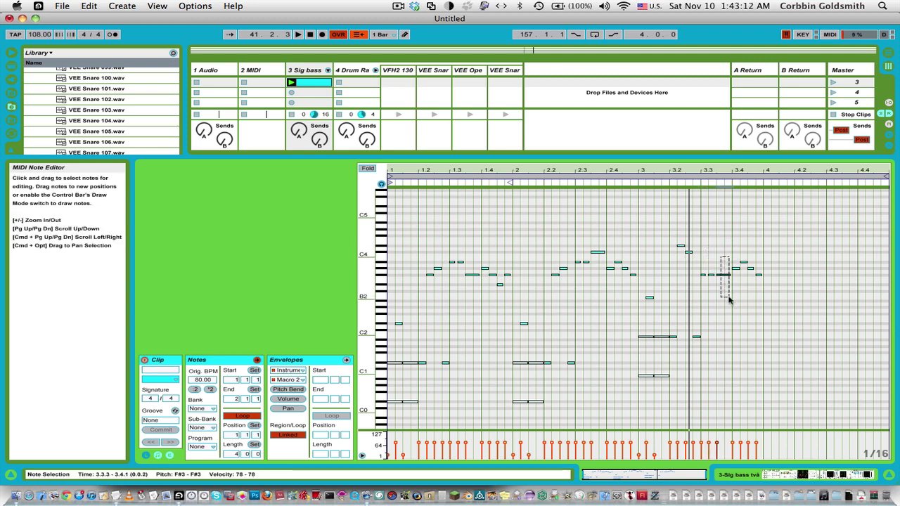
key("space")
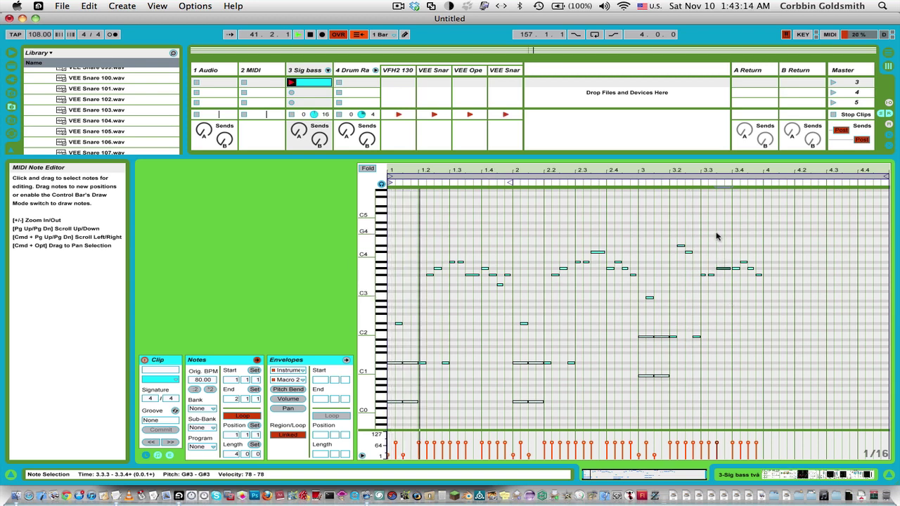
- Duplicate bar 1's Macro 2 envelope into bar 2 and play the clip
left_click(701, 255)
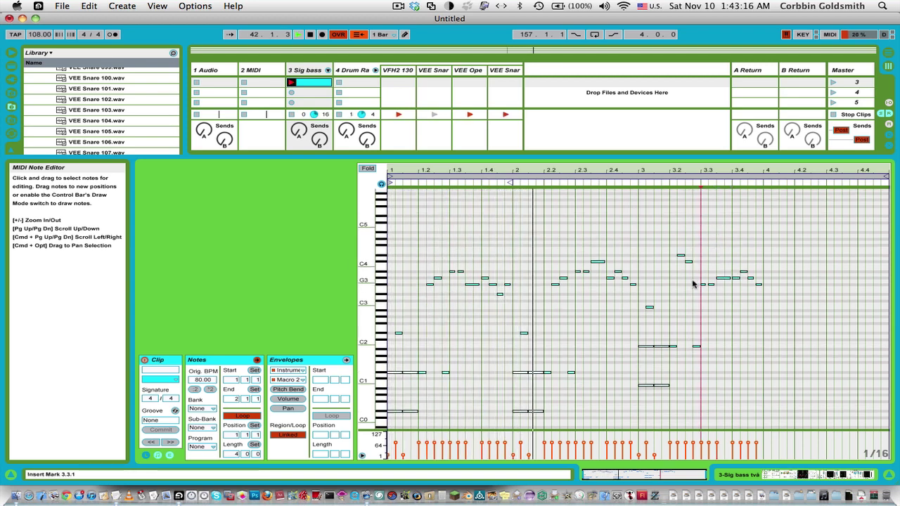
left_click(312, 362)
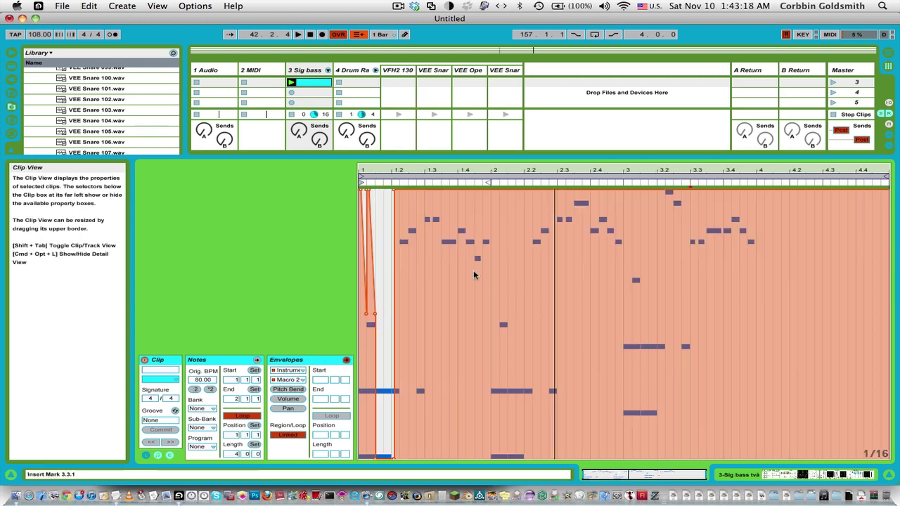
left_click_drag(490, 269, 258, 273)
key("super+d")
key("space")
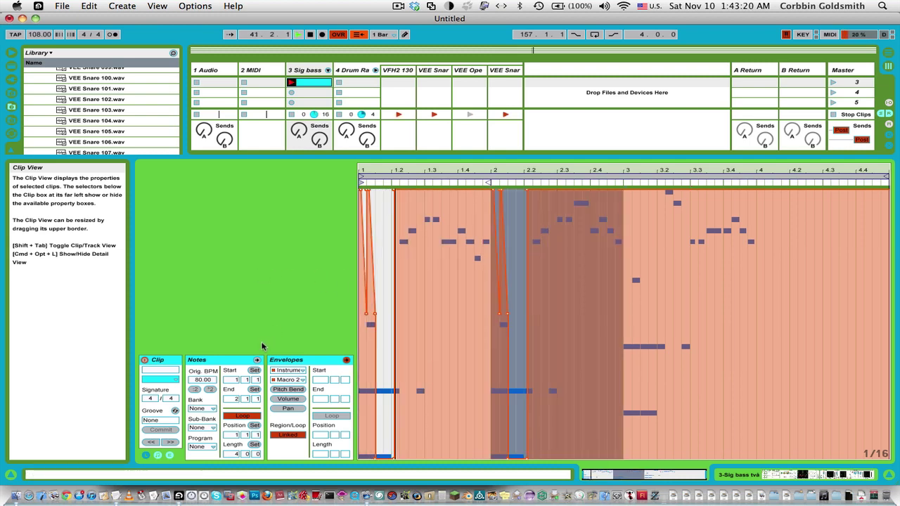
- Listen through to bar 3 and delete every note from 3.2.3 onward
left_click(256, 359)
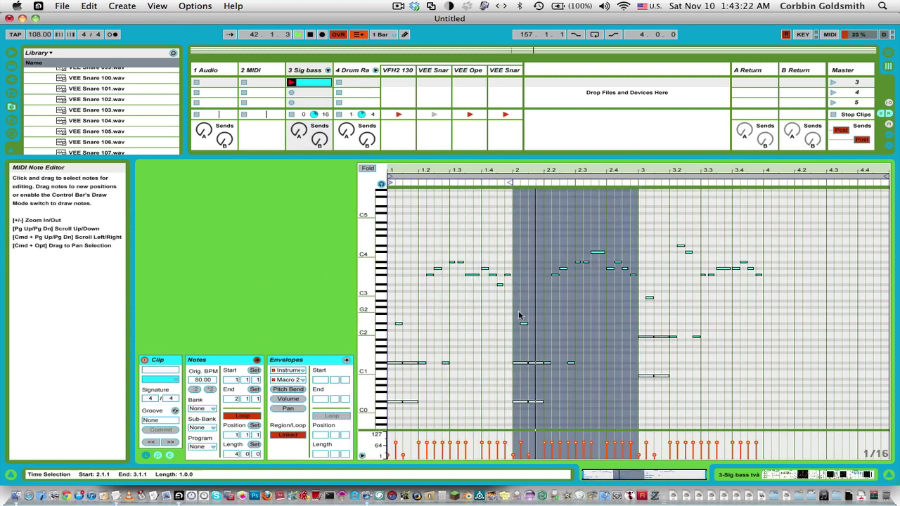
left_click(646, 301)
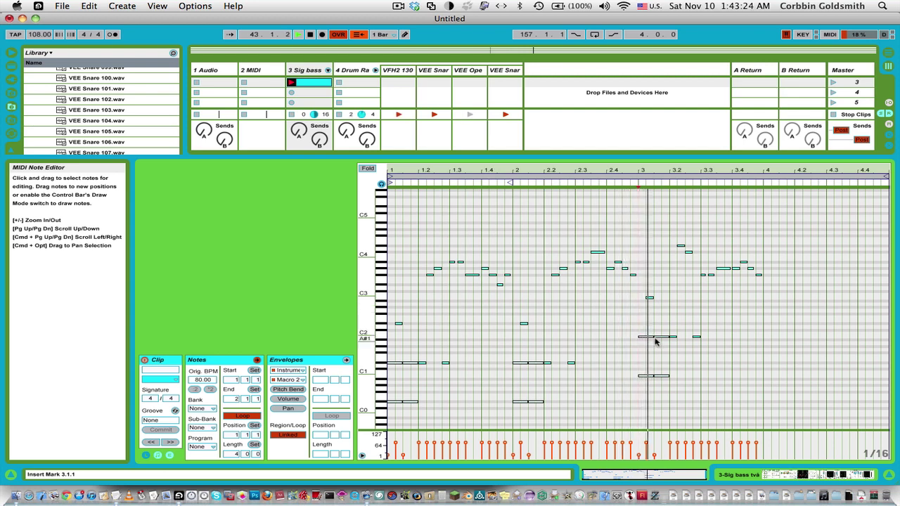
key("space")
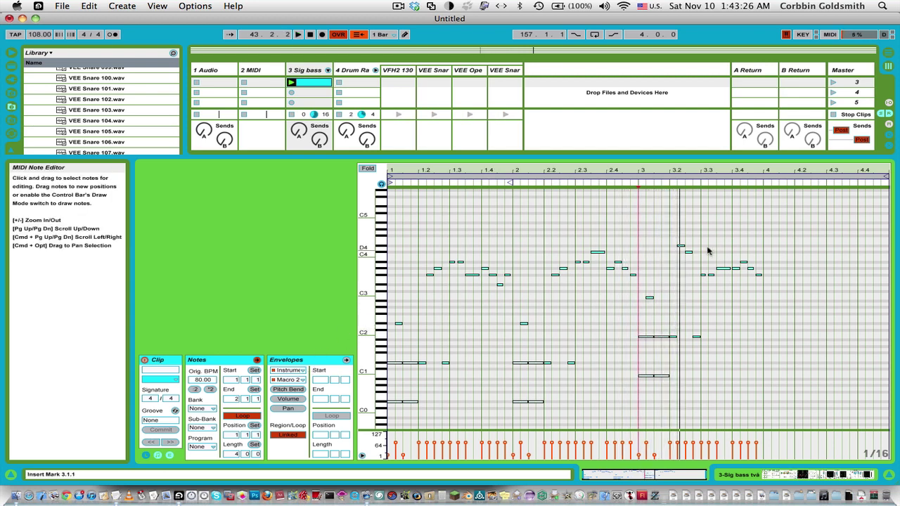
left_click_drag(684, 241, 792, 357)
key("Delete")
key("space")
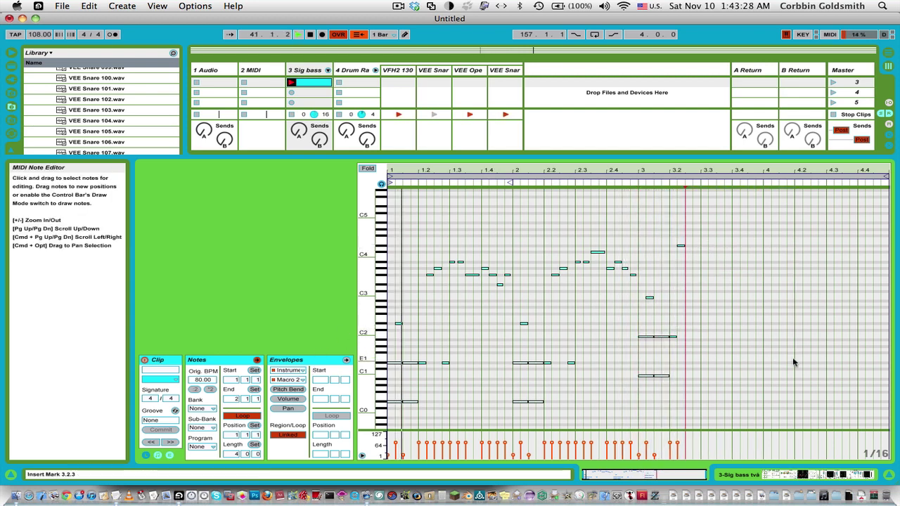
- Move bar 3's D#4 note to 3.2.1, delete the B1 note at 3.2.1 and play back the clip
key("space")
left_click(623, 184)
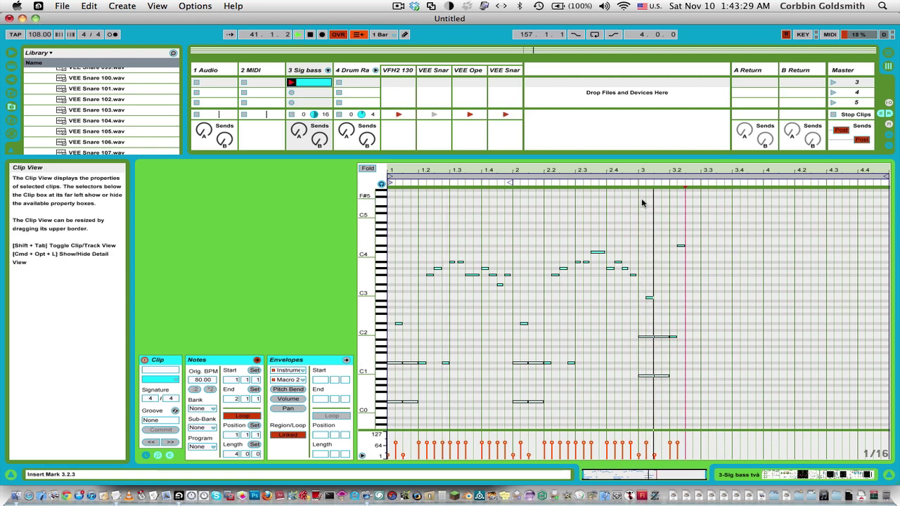
key("space")
left_click(682, 246)
key("Left")
left_click_drag(686, 322, 674, 337)
key("Delete")
key("space")
- Lengthen the D#4 at 3.2.1 to three sixteenths and continue downward with C#4 at 3.3.1, A#3 at 3.4.1 and F#3 at 3.4.3
left_click_drag(699, 237, 651, 265)
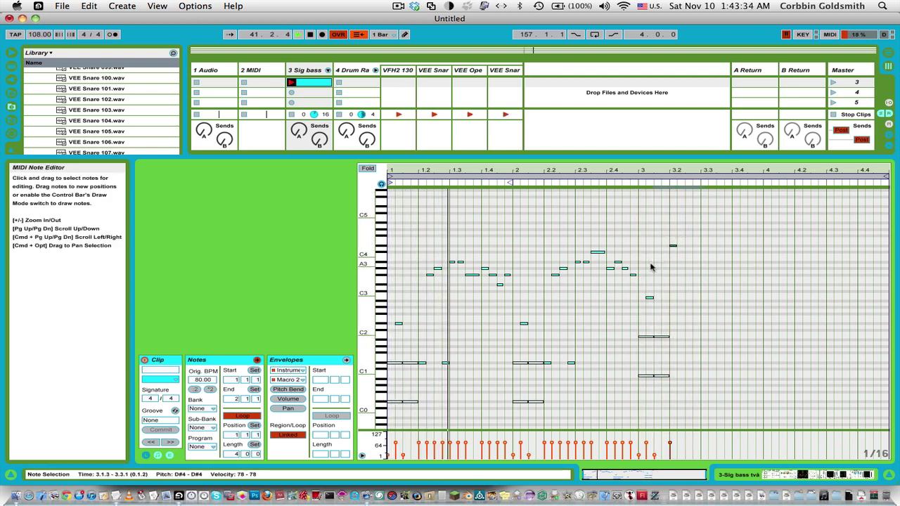
key("super+d")
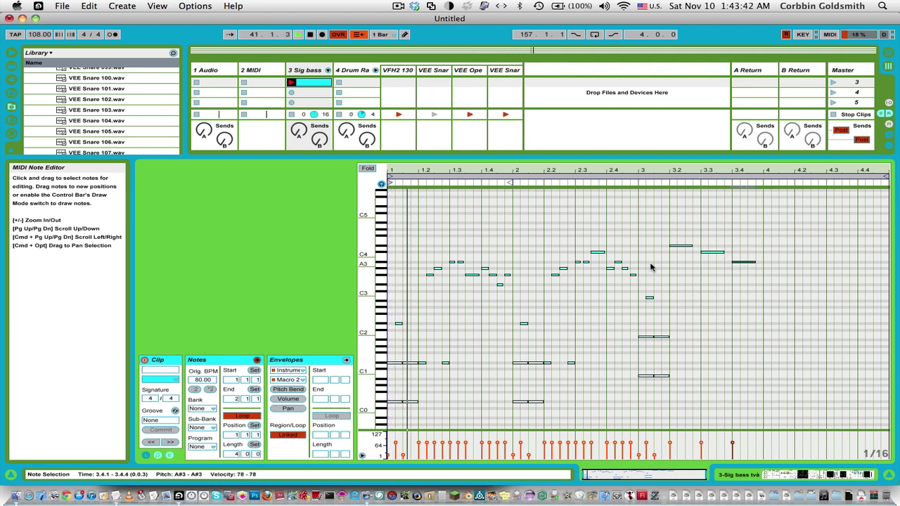
left_click(640, 248)
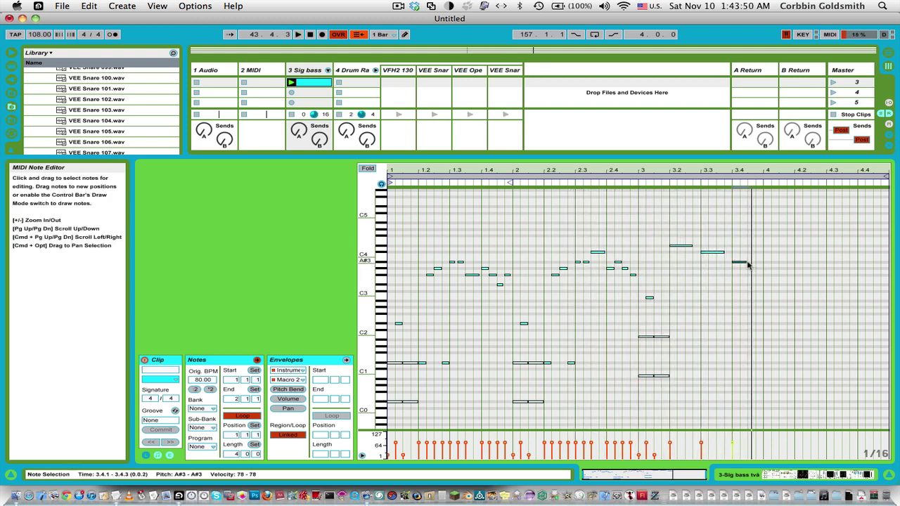
double_click(754, 284)
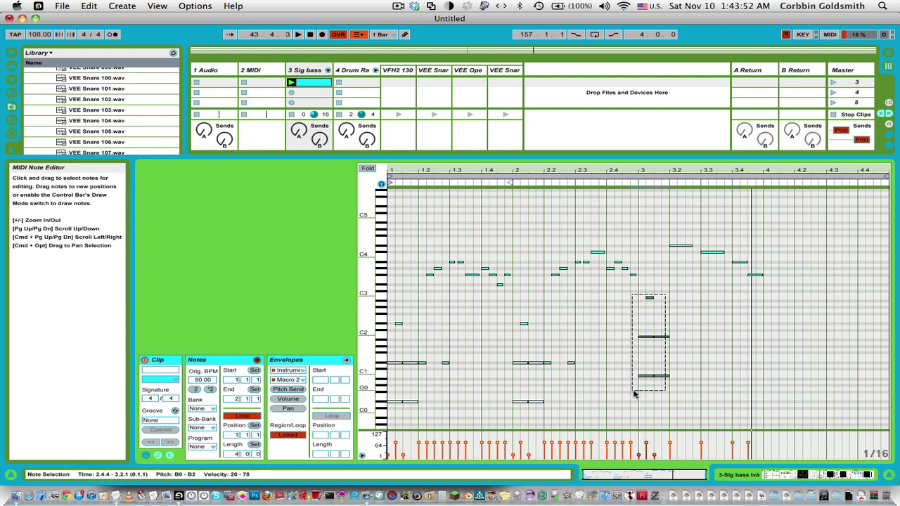
- Copy bar 3's opening low notes to 4.1.1 as C#1 to C#3 and to 4.3.1 as C#0 to C#2, then play the clip
left_click_drag(642, 379, 835, 372)
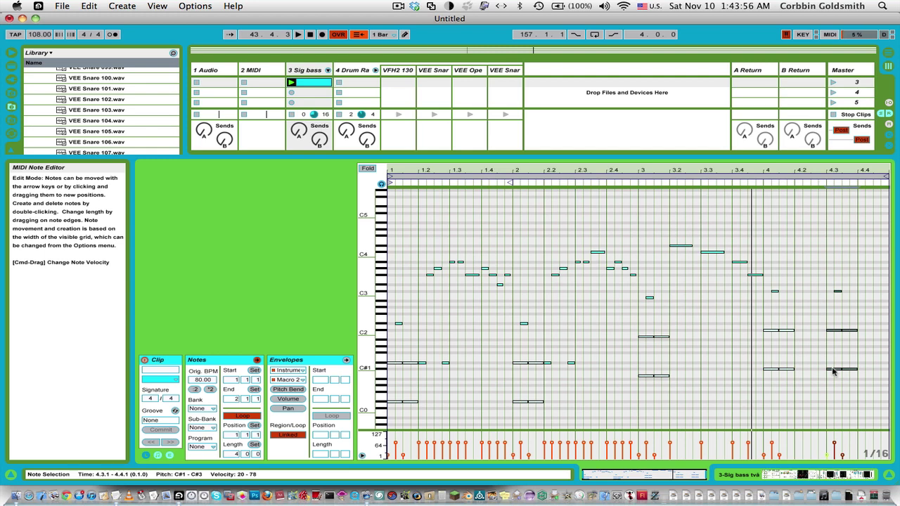
key("space")
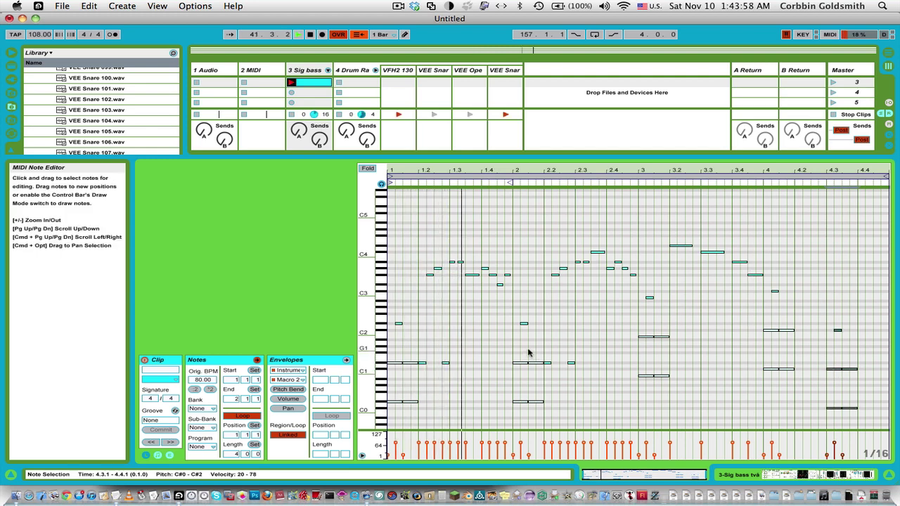
- Duplicate the Macro 2 envelope of bars 1 and 2 into bars 3 and 4
left_click(346, 359)
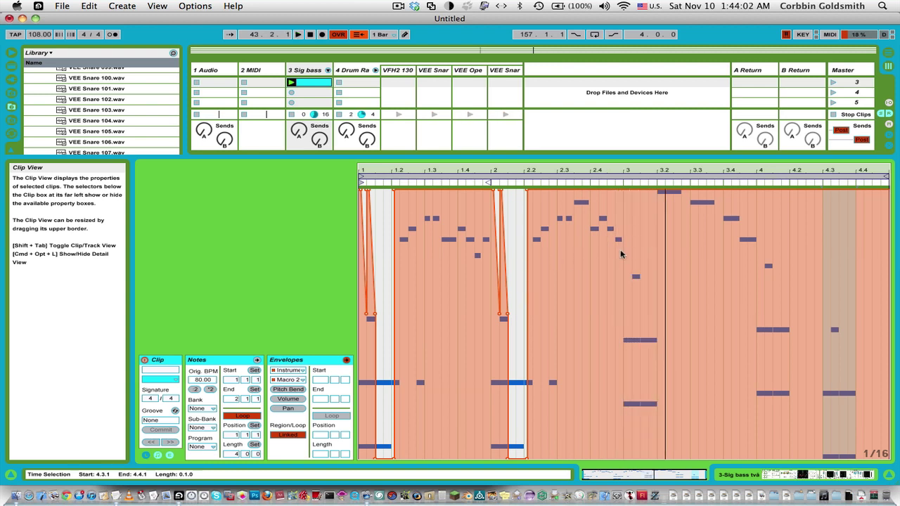
left_click_drag(622, 254, 243, 274)
key("super+d")
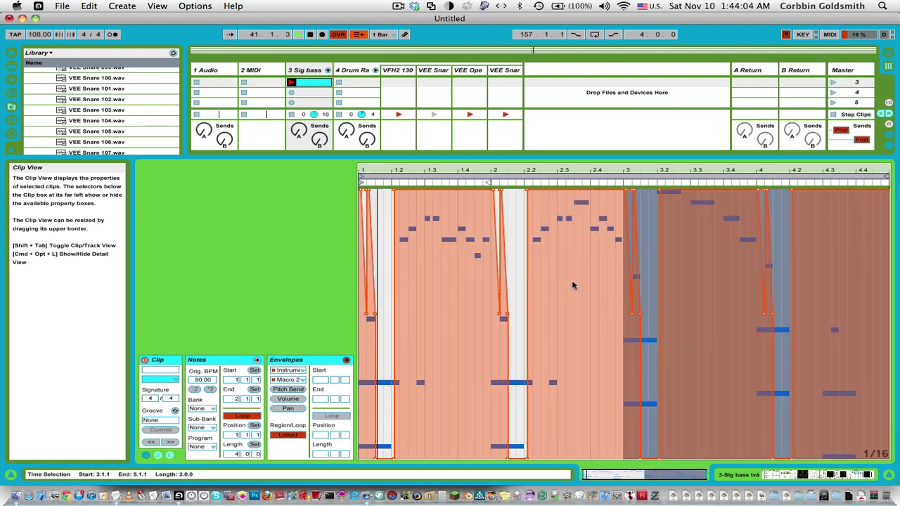
- Fill bar 4 with an eighth-note melody of G#3, F#3, G#3, A#3, G#3, F#3, D#3 and C#3, then play the clip
left_click(619, 344)
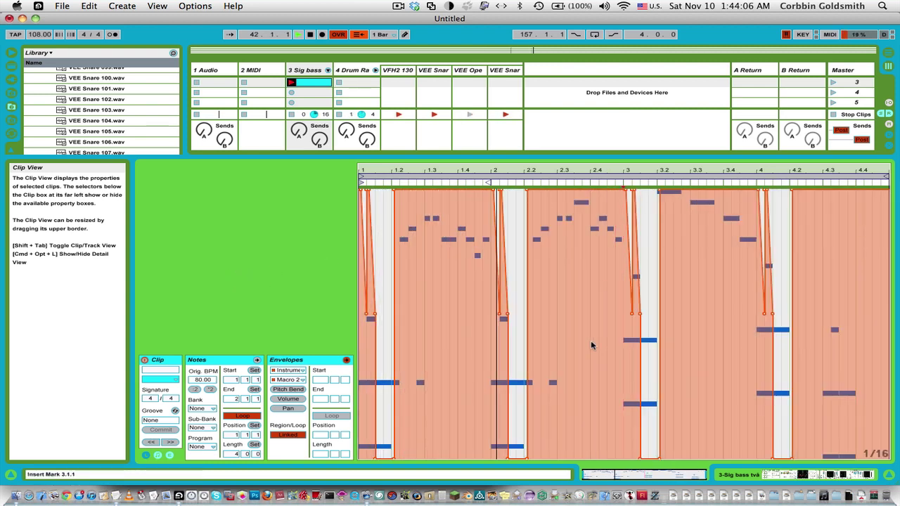
left_click_drag(490, 160, 492, 262)
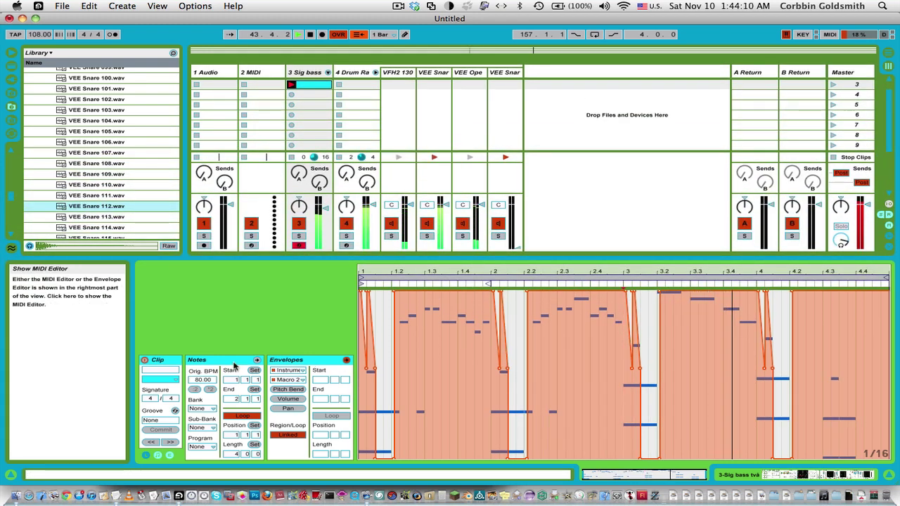
left_click(346, 360)
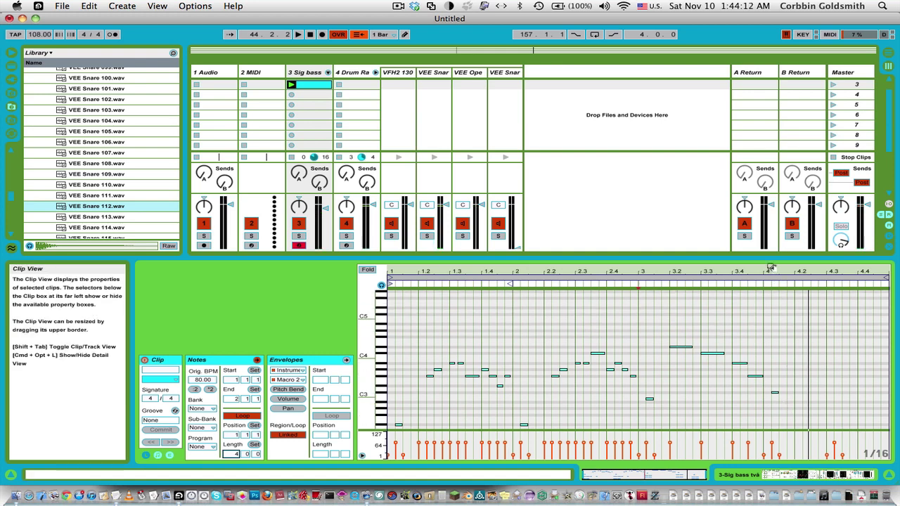
left_click_drag(768, 258, 769, 183)
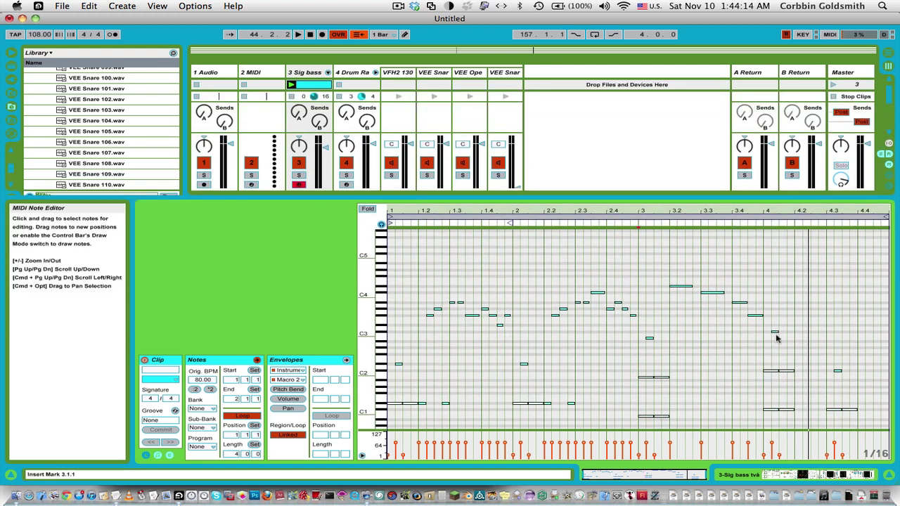
scroll(775, 331, "up", 1)
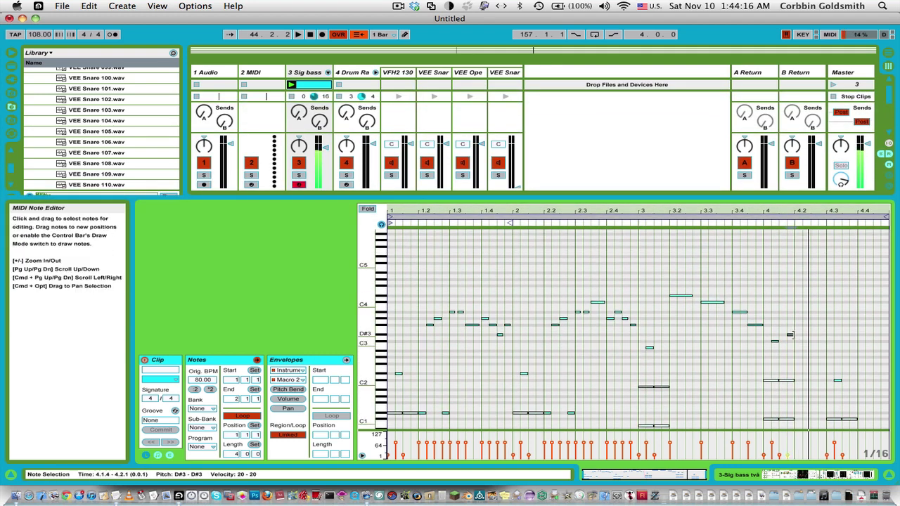
double_click(781, 319)
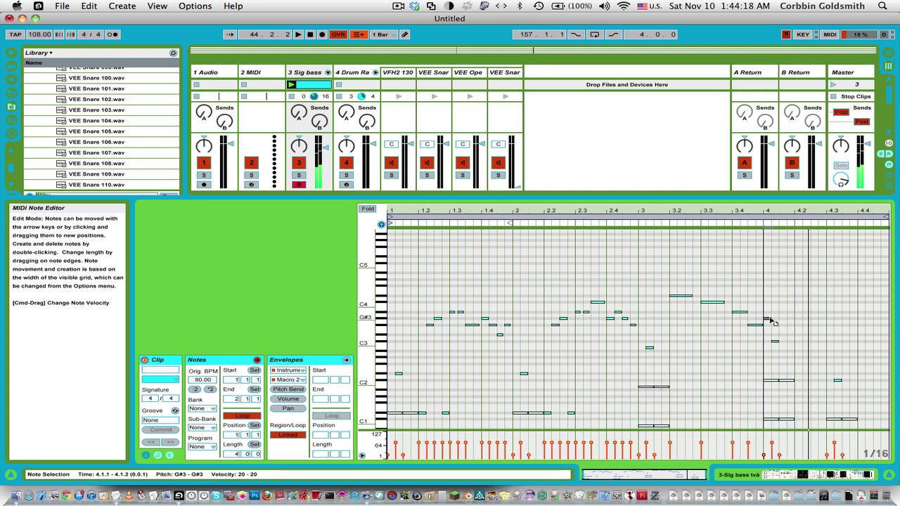
left_click_drag(770, 320, 844, 341)
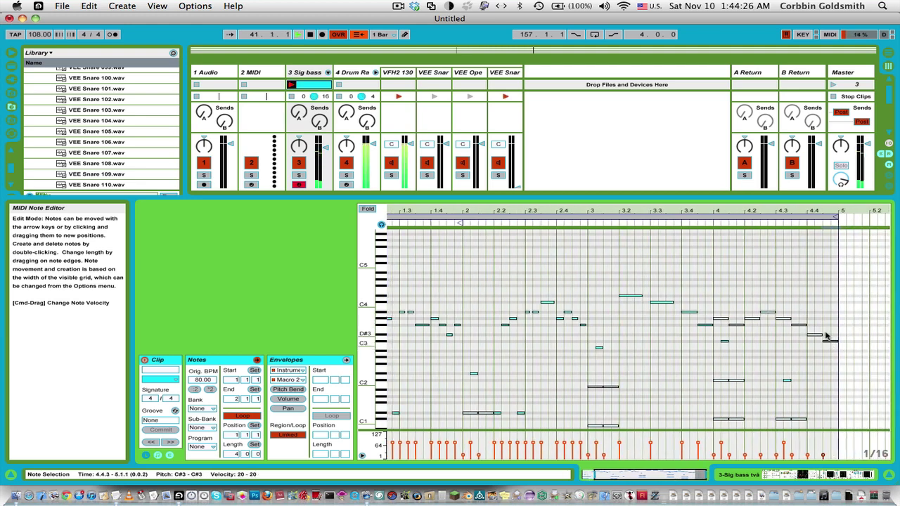
key("space")
left_click(630, 266)
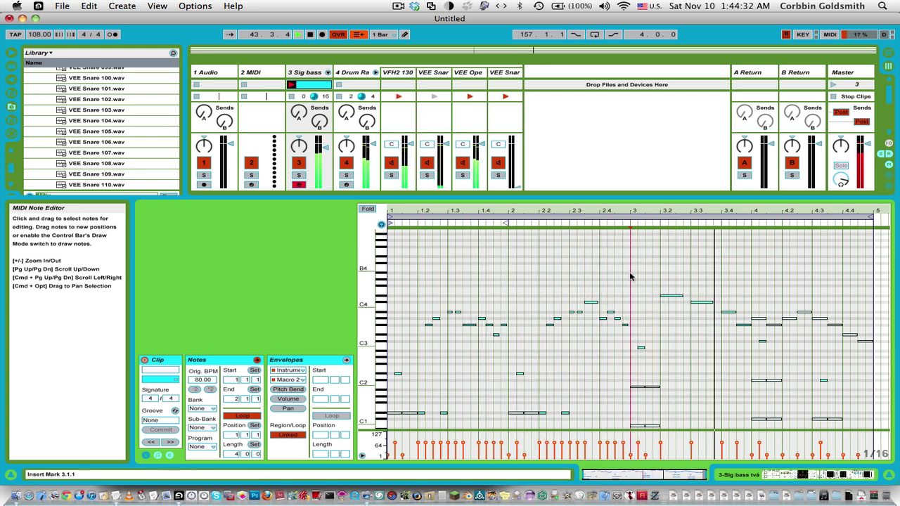
- Set the velocity of bar 4's melody notes from G#3 at 4.1.1 through C#3 at 4.4.3 to 83 and play the clip
scroll(633, 275, "down", 2)
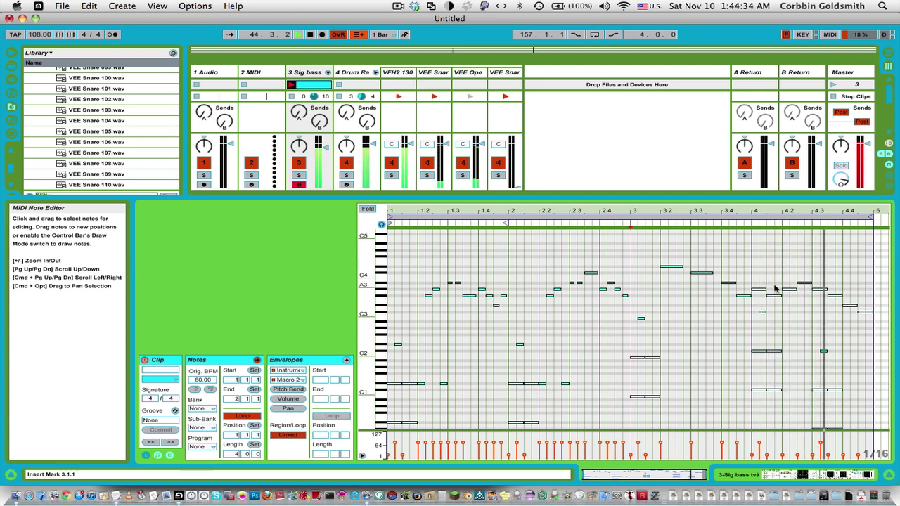
left_click_drag(766, 277, 883, 316)
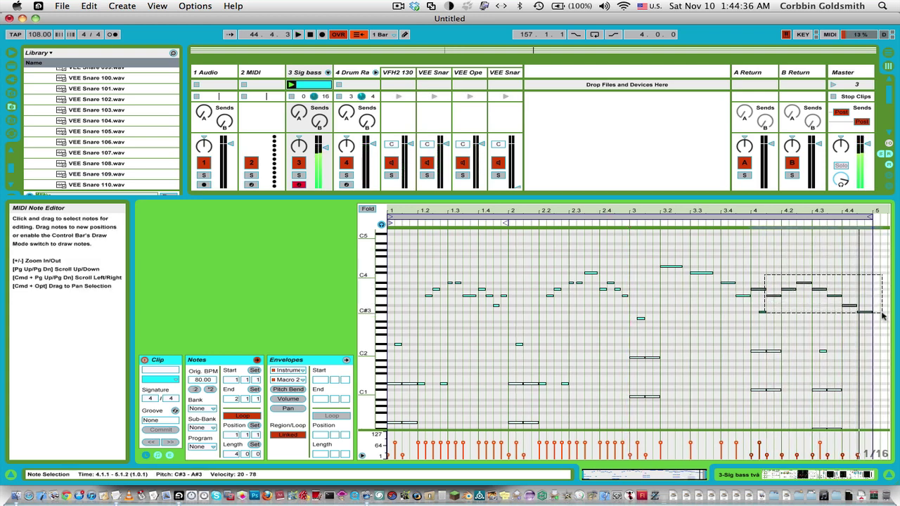
left_click_drag(770, 296, 770, 269)
key("space")
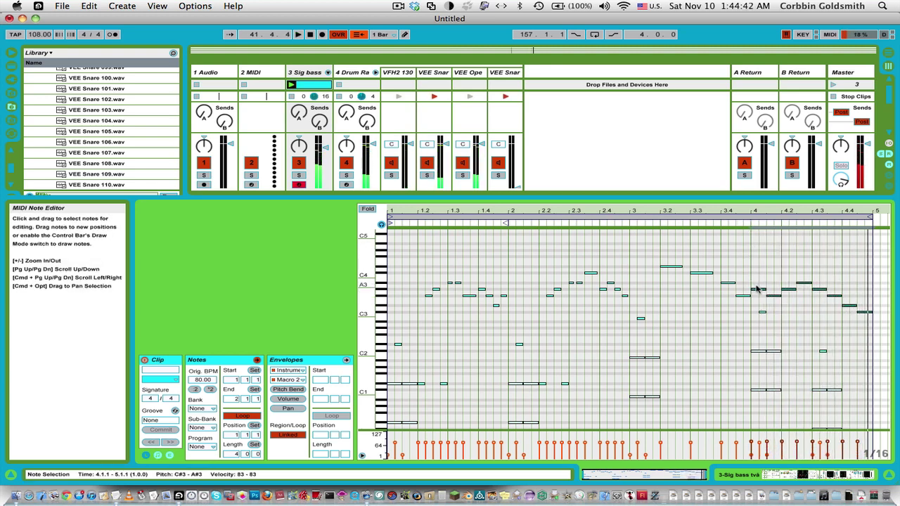
scroll(750, 296, "down", 3)
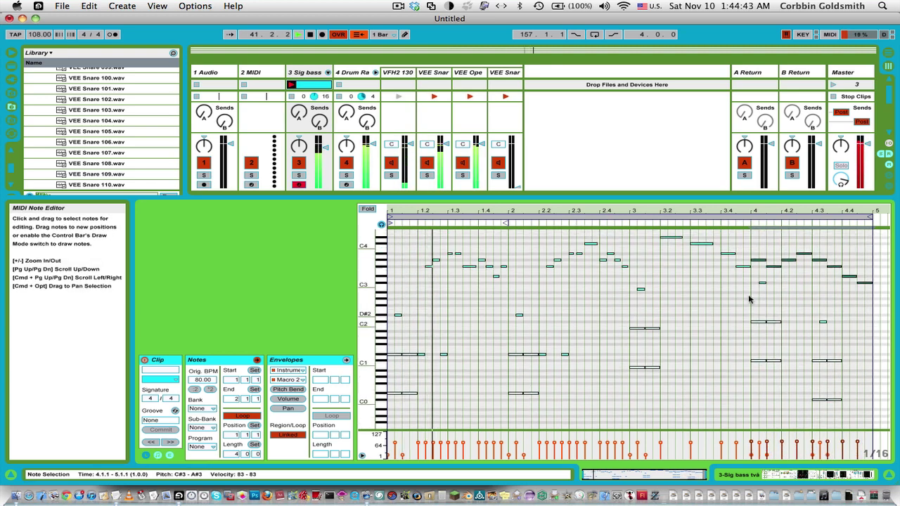
- Duplicate the Macro 2 envelope between 4.1.1 and 4.3.1 into the second half of bar 4
left_click(311, 359)
left_click(346, 360)
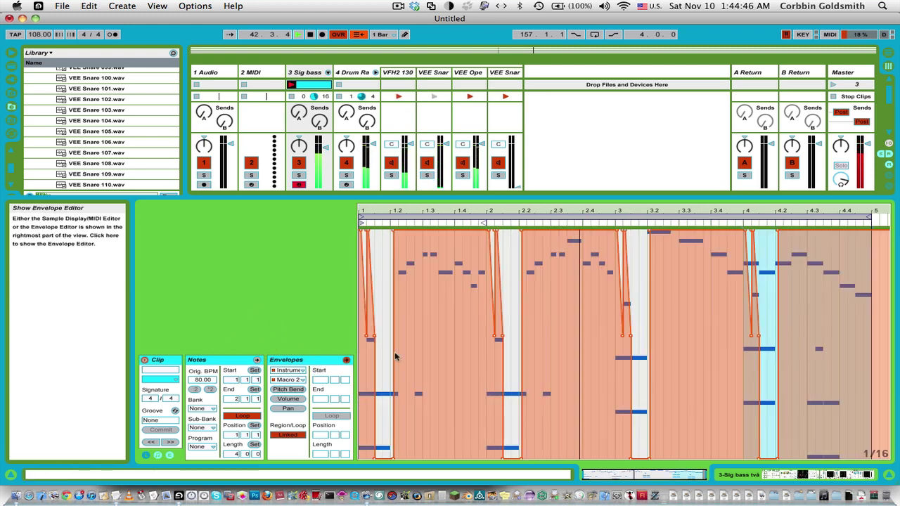
left_click_drag(807, 280, 743, 282)
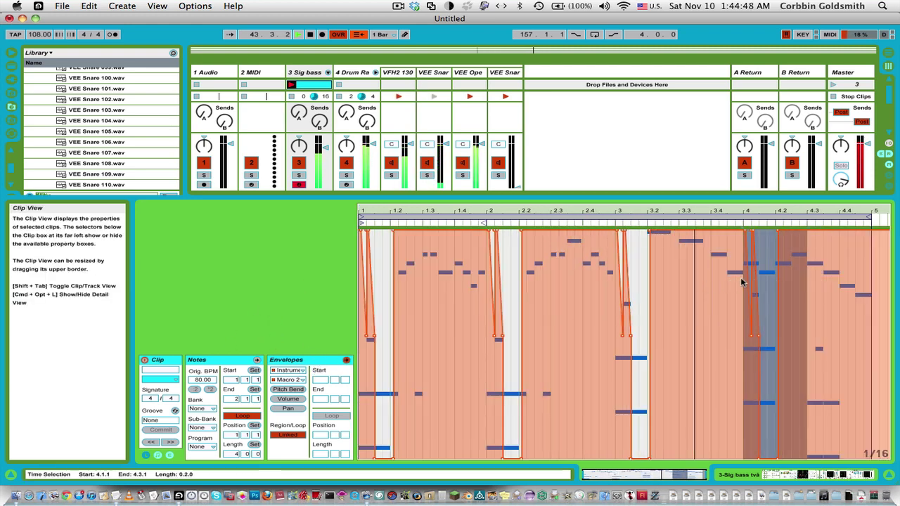
key("super+d")
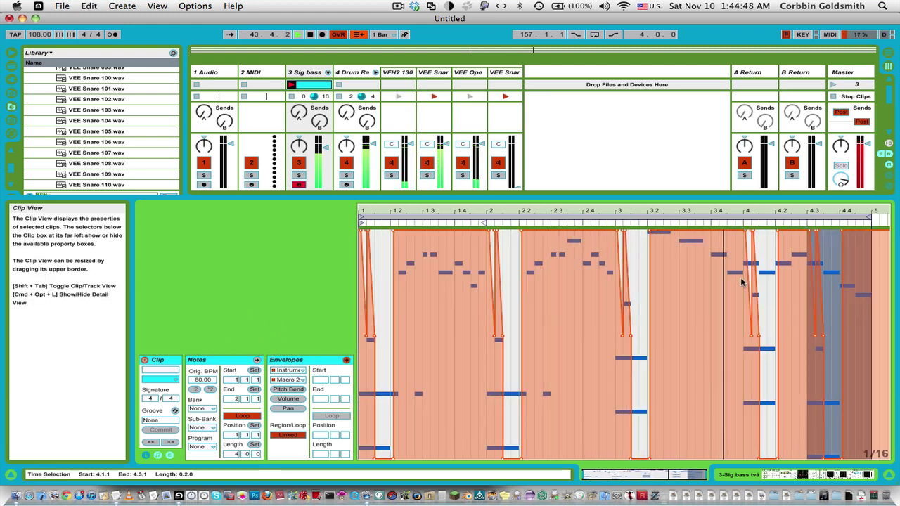
left_click(743, 329)
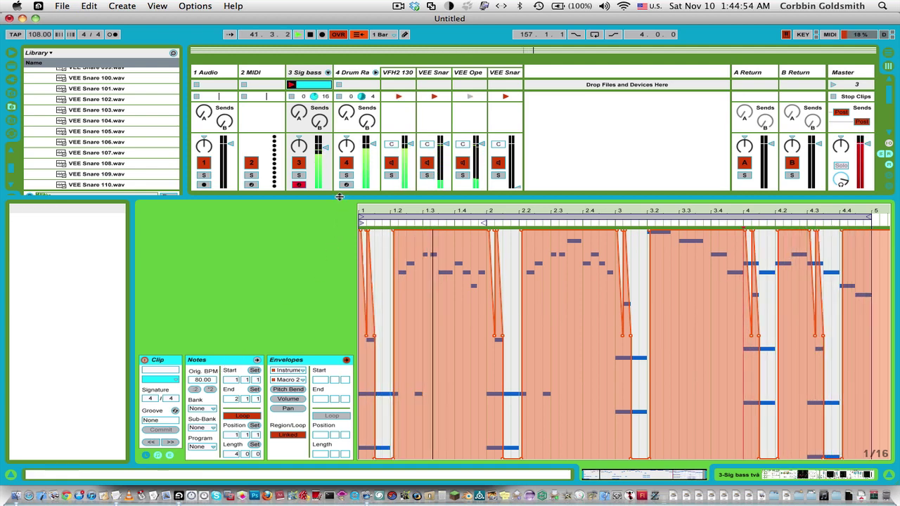
- Save the Live Set as "Upbeat metal" in the Electro Punk folder of Projects XP
key("super+s")
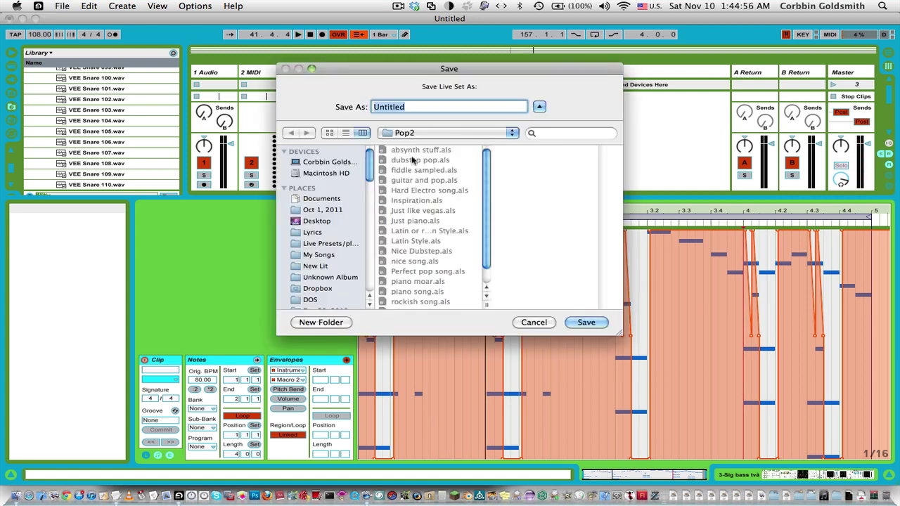
left_click(422, 133)
left_click(408, 86)
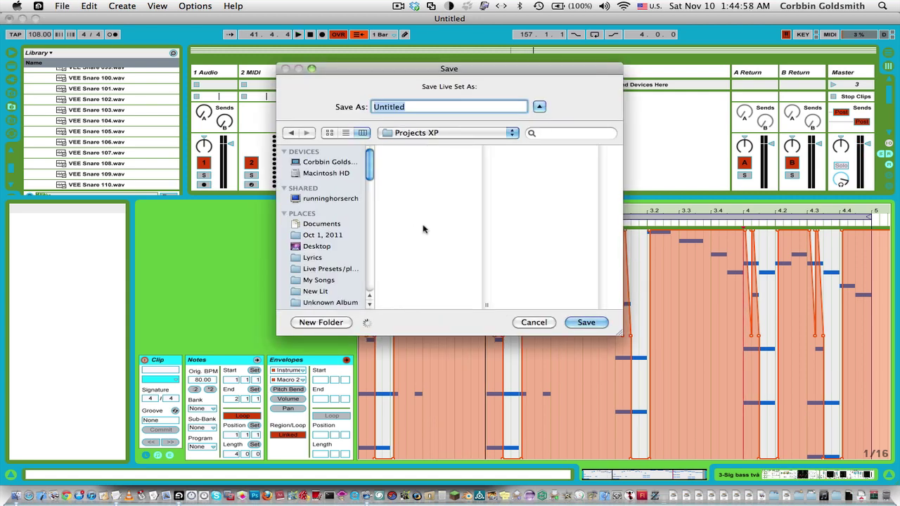
scroll(423, 230, "down", 5)
scroll(425, 230, "up", 2)
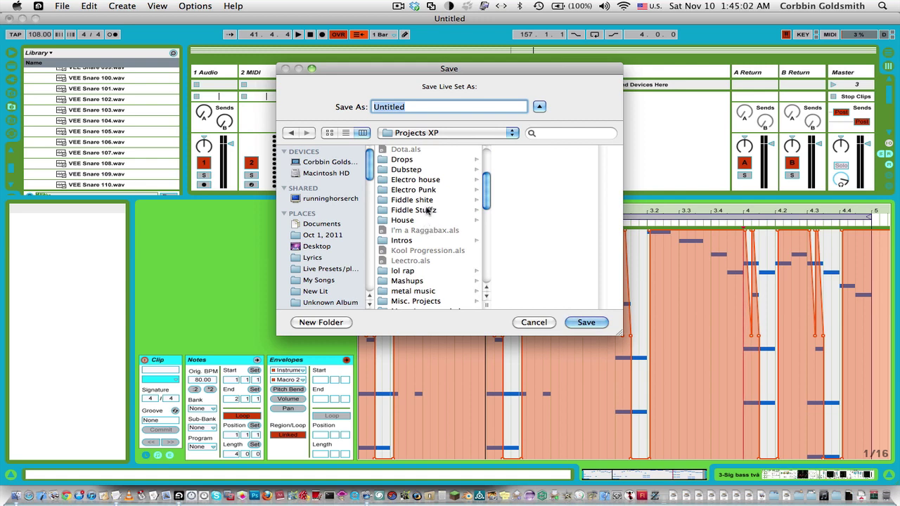
scroll(427, 211, "down", 10)
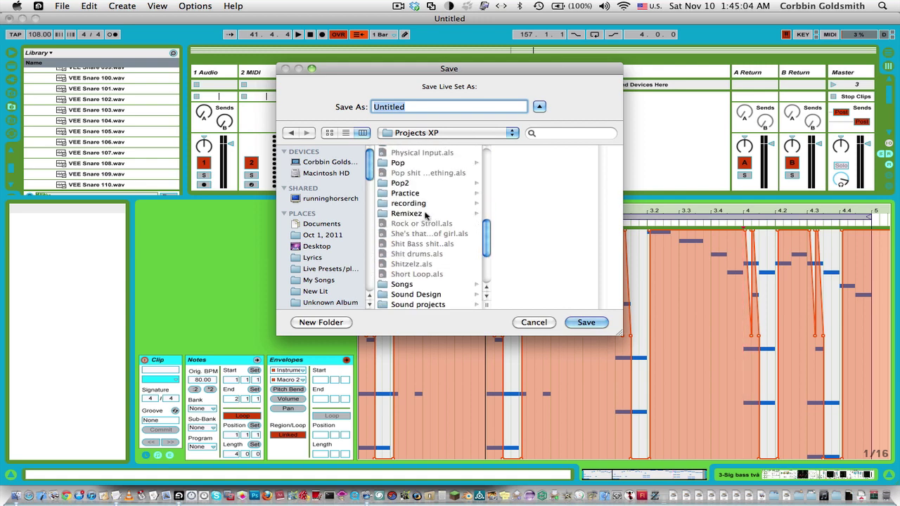
scroll(426, 215, "down", 3)
scroll(425, 218, "up", 15)
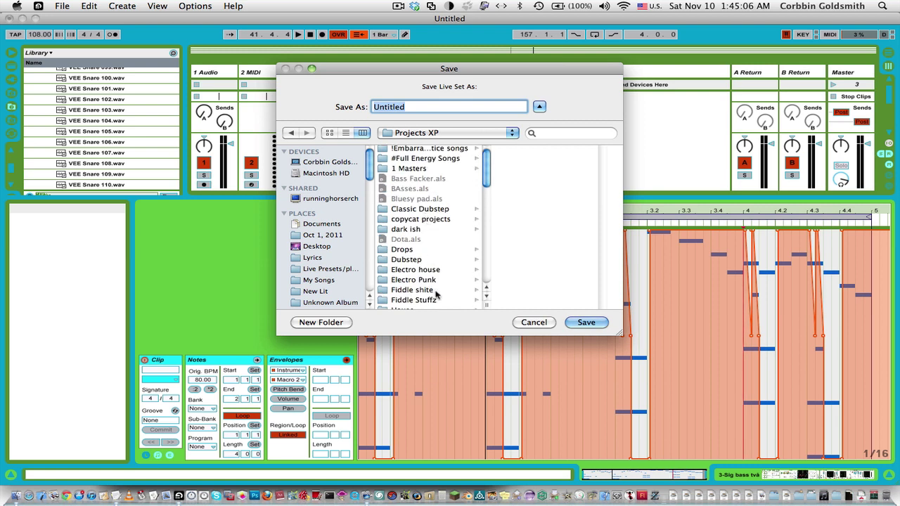
left_click(431, 280)
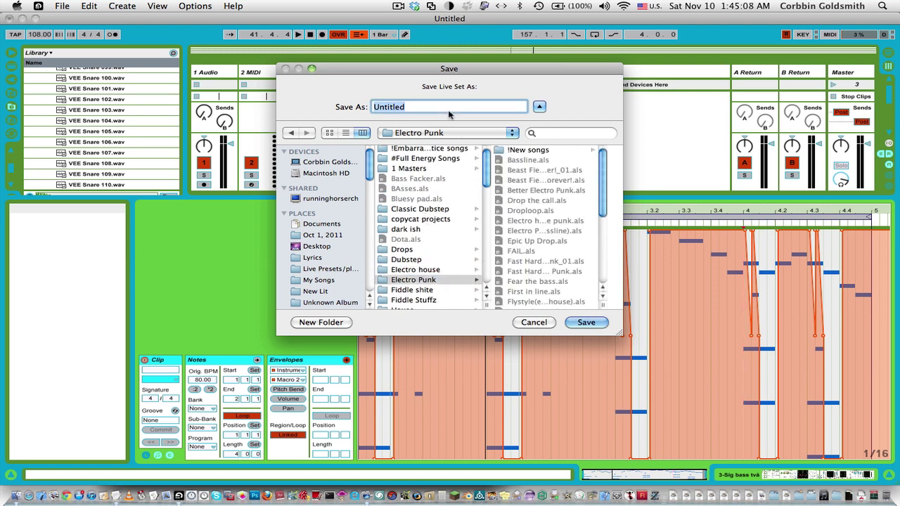
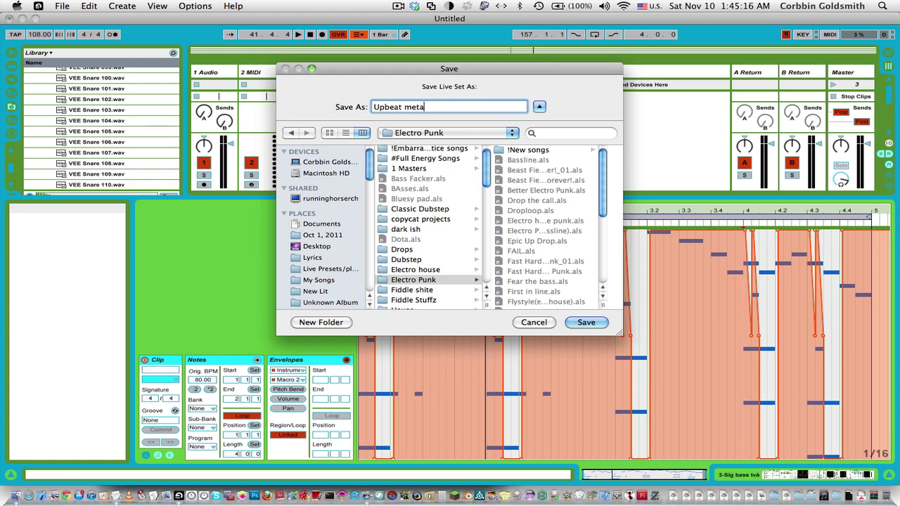
type("l")
key("Return")
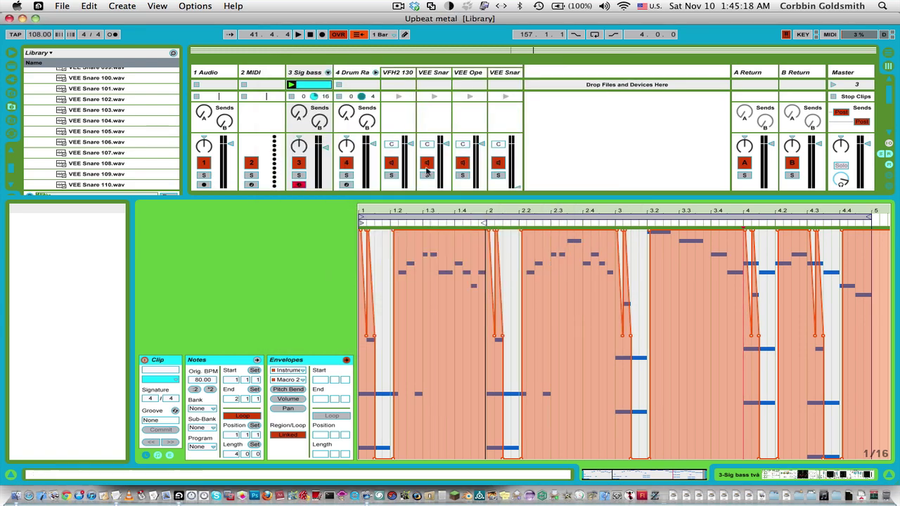
- Play back the four-bar bass clip while reviewing its Macro 2 envelope and MIDI notes, then stop playback
left_click_drag(432, 198, 395, 353)
key("space")
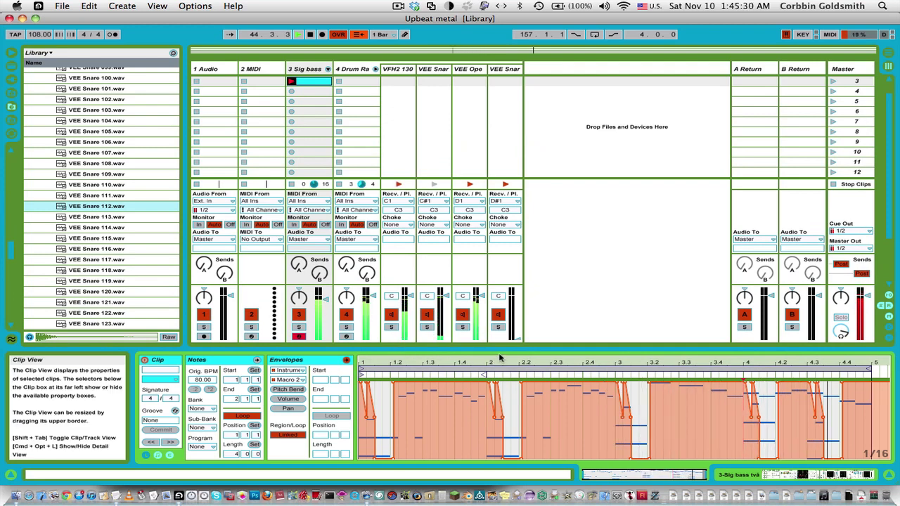
left_click_drag(505, 358, 505, 308)
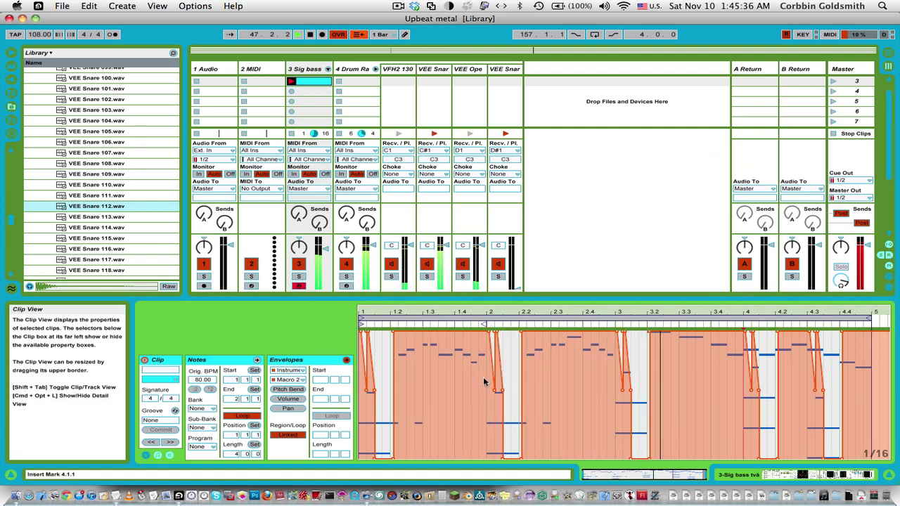
left_click_drag(429, 301, 472, 309)
left_click(256, 360)
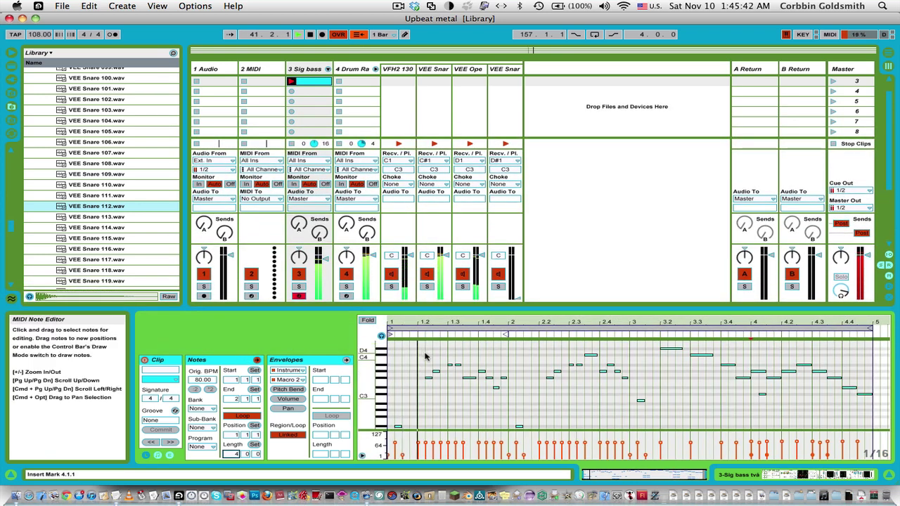
left_click_drag(424, 310, 425, 262)
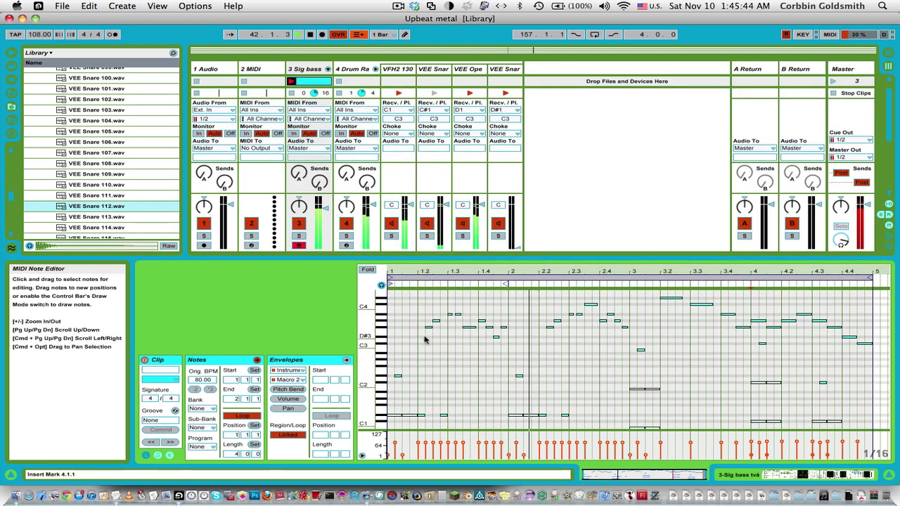
scroll(426, 339, "up", 4)
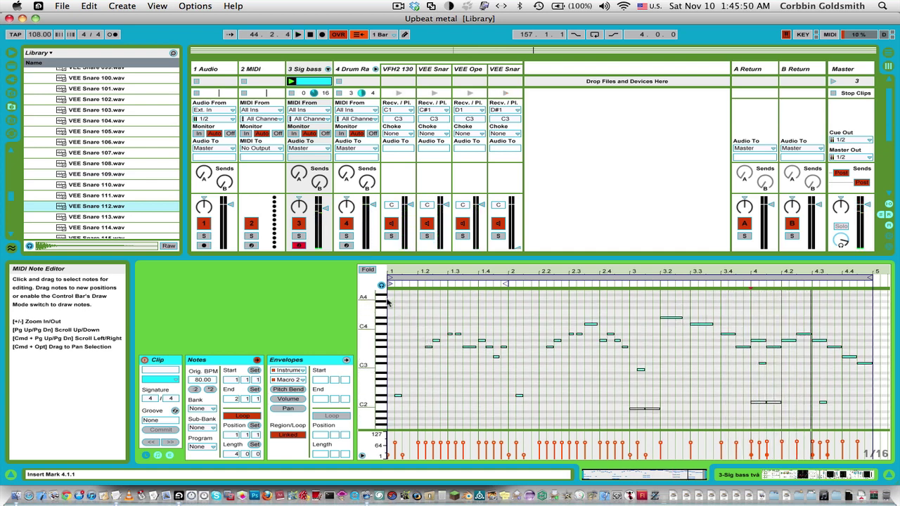
- Enlarge the file browser and look through the Live instruments and their drum rack presets
left_click_drag(172, 254, 172, 347)
left_click(96, 229)
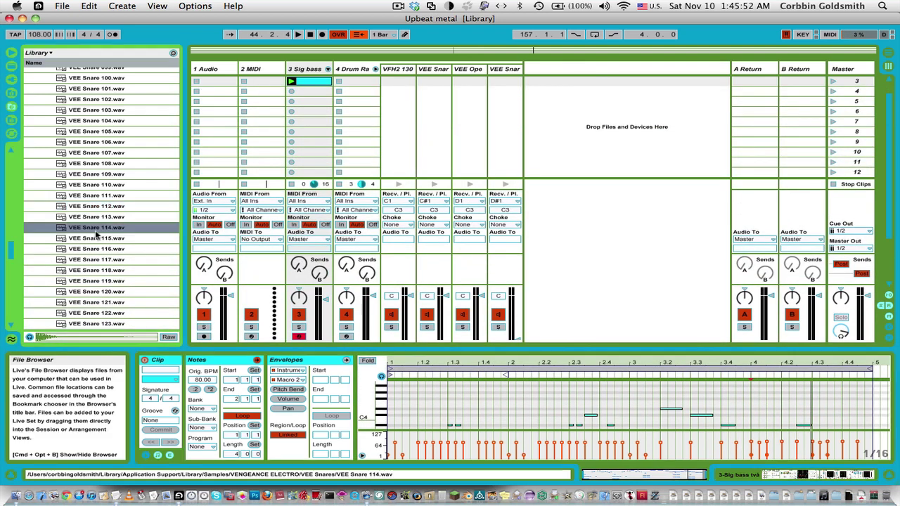
scroll(105, 218, "up", 10)
left_click(11, 66)
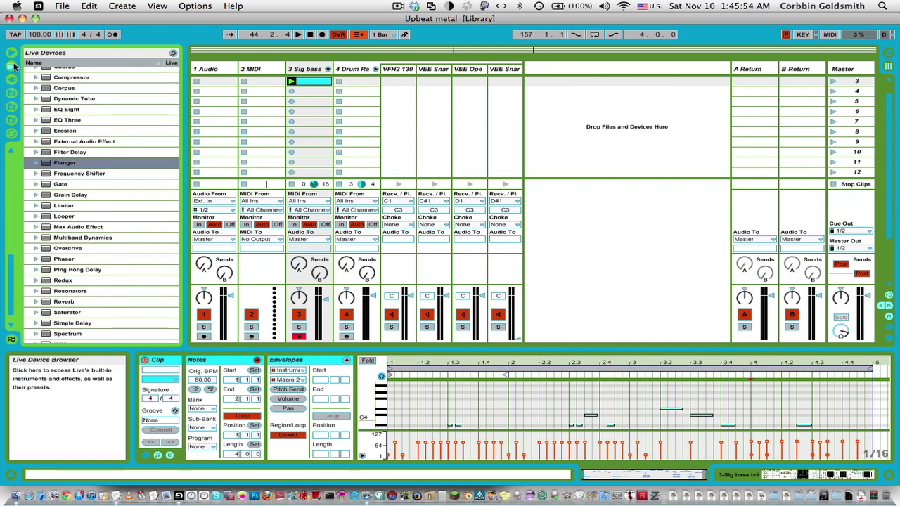
scroll(70, 211, "up", 15)
left_click(76, 192)
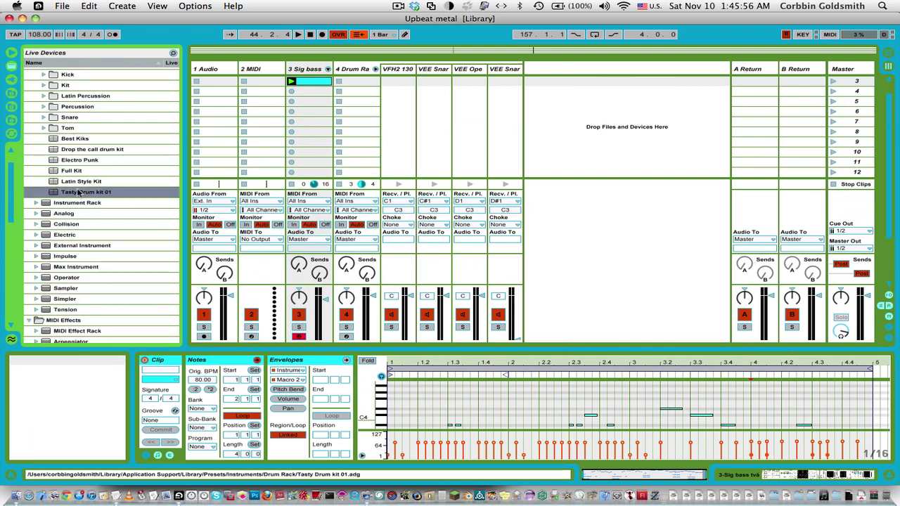
key("Left")
key("Left")
- Browse the plug-in devices to the Image-Line folder and expand the Toxic Biohazard presets
left_click(10, 79)
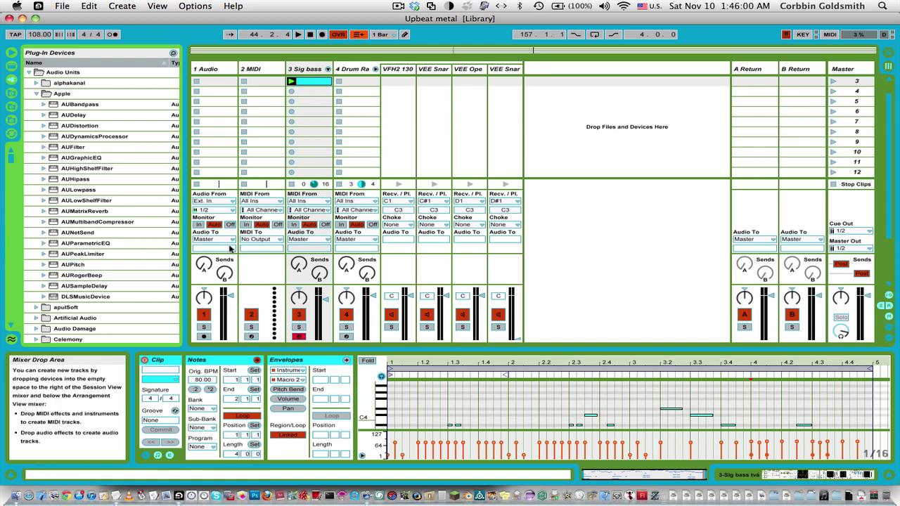
scroll(161, 224, "down", 5)
left_click(105, 204)
scroll(111, 220, "down", 8)
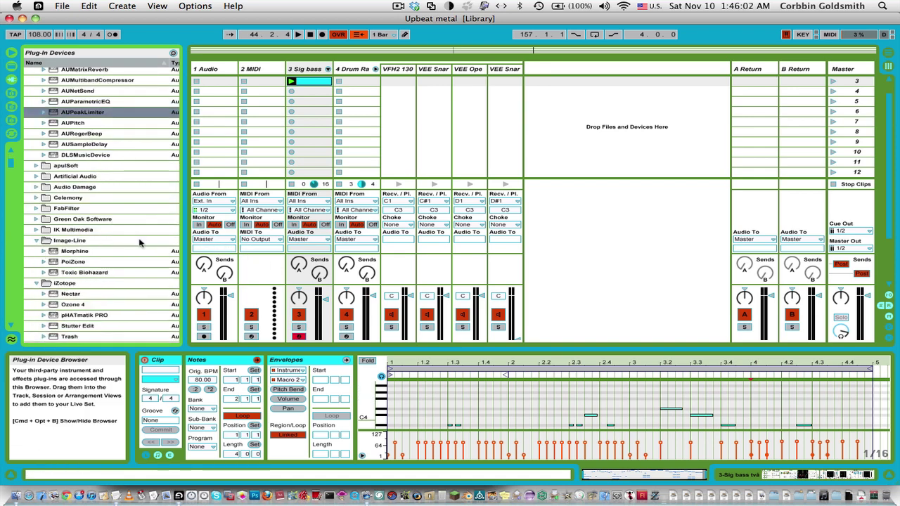
left_click(43, 232)
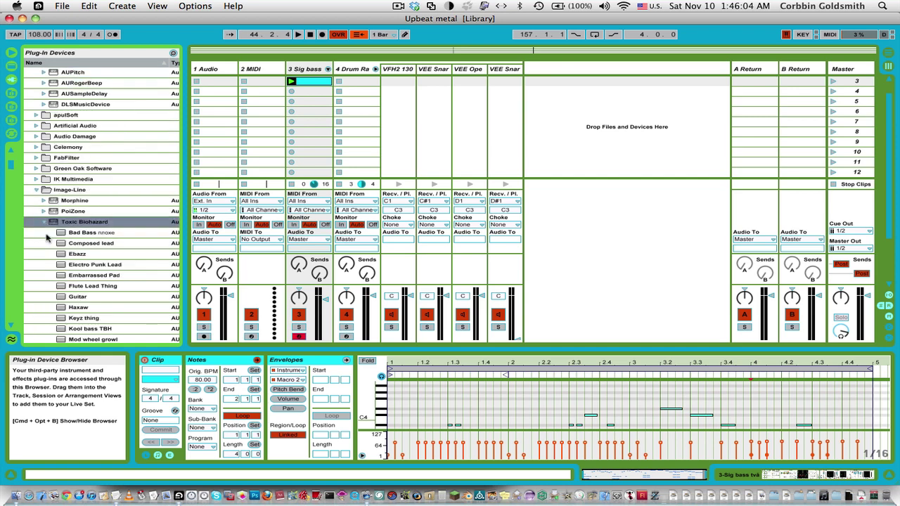
- Load the Electro Punk Lead preset onto a new MIDI track after the drum rack track and close its plug-in window
left_click_drag(99, 154, 550, 165)
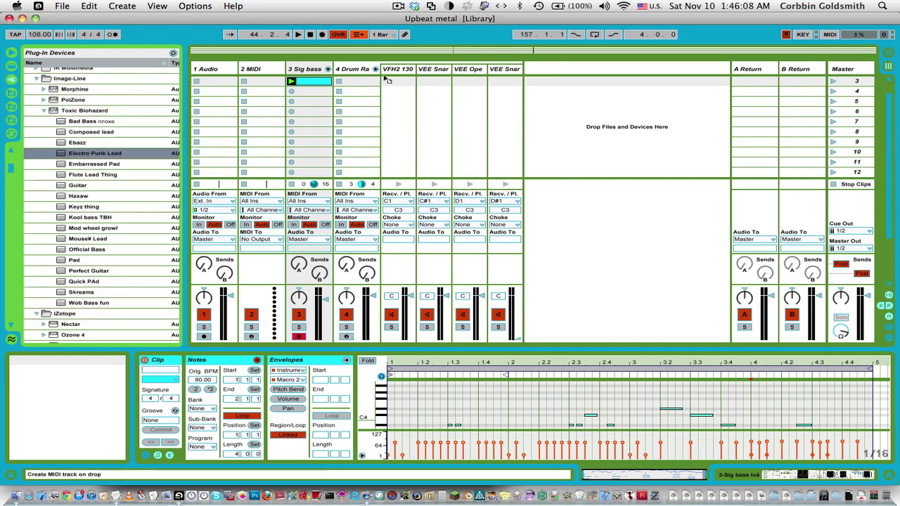
left_click_drag(378, 76, 378, 76)
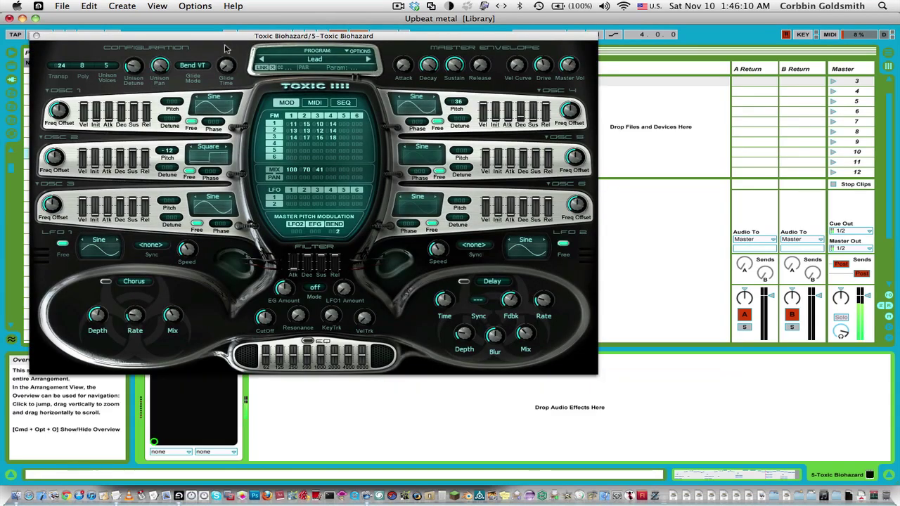
left_click(37, 35)
left_click(376, 70)
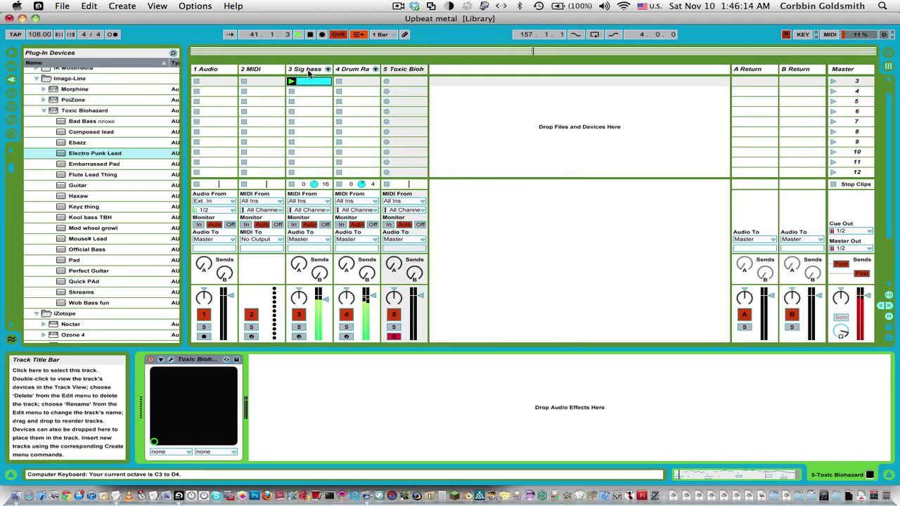
- Save the Live Set and copy the Sig bass clip into the same scene on the Toxic Biohazard track
left_click(307, 69)
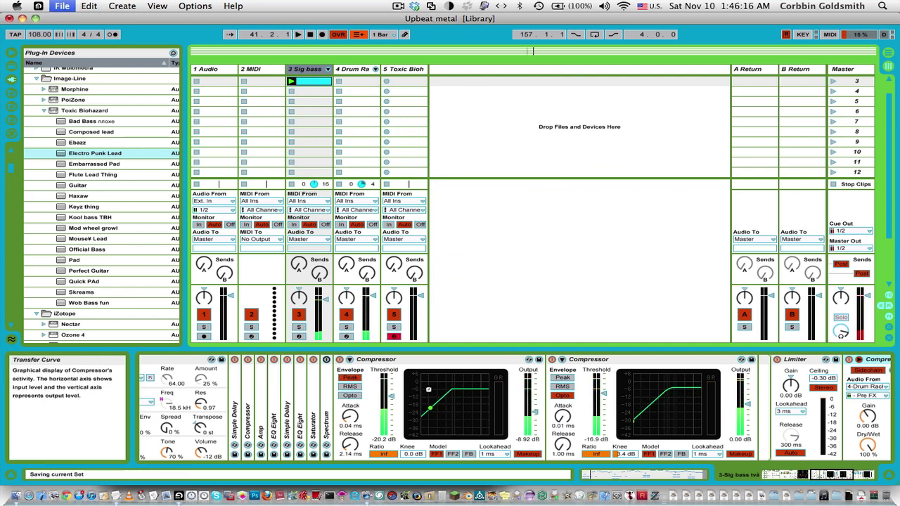
key("space")
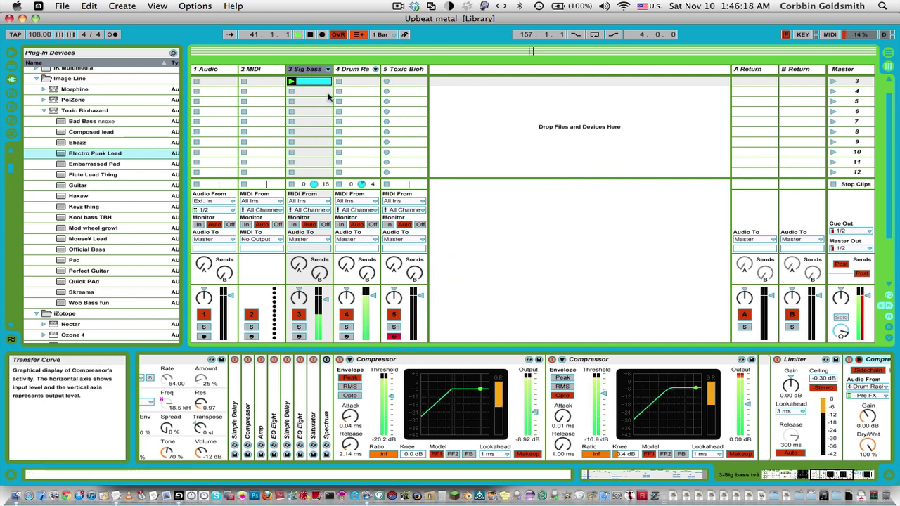
left_click(416, 84)
- Open the Sig bass clip in an enlarged note editor and delete its upper melody notes, leaving only the low bass notes
double_click(307, 84)
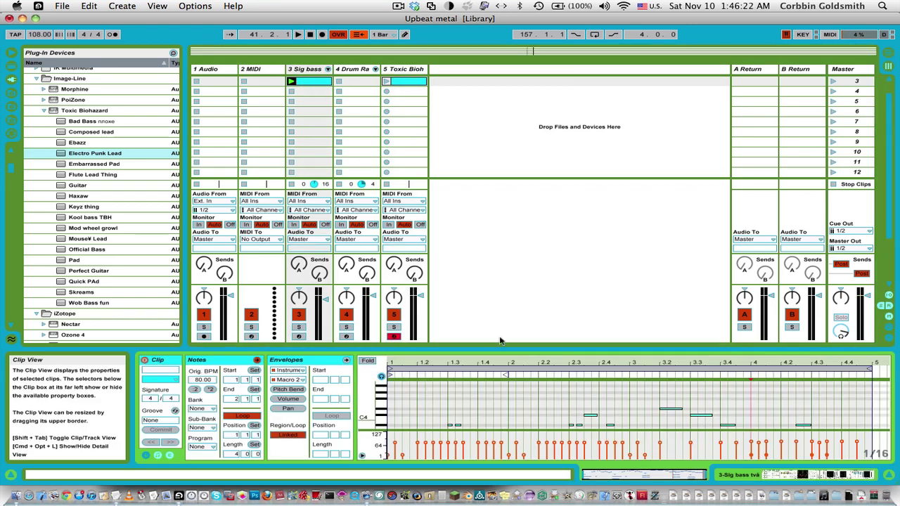
left_click_drag(522, 343, 522, 201)
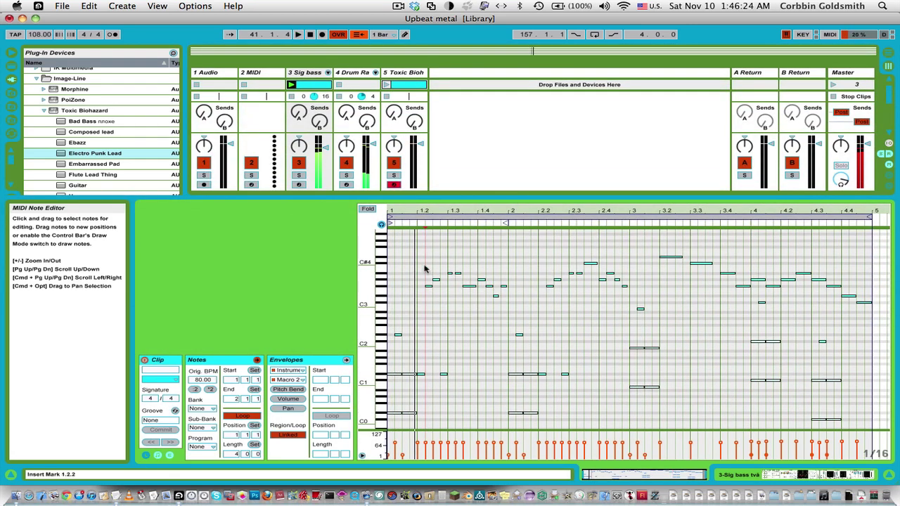
left_click_drag(422, 261, 862, 322)
key("space")
key("Delete")
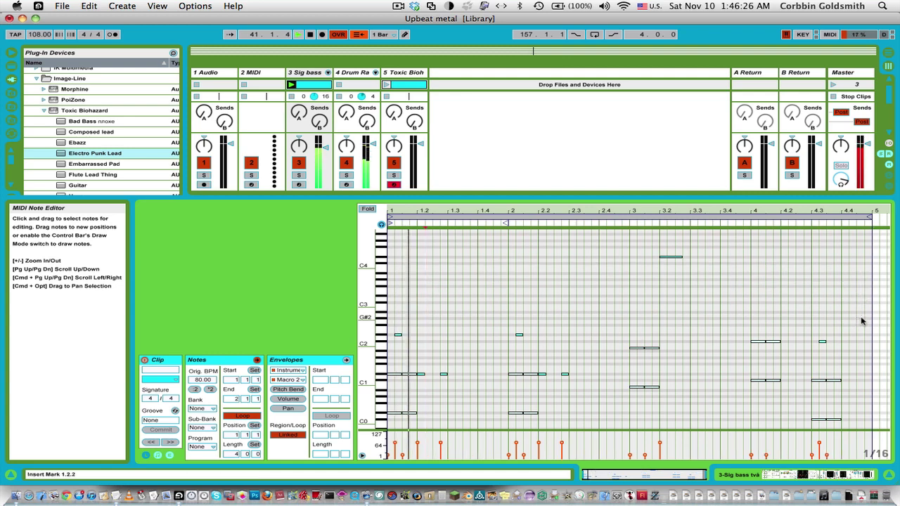
left_click(671, 257)
key("Delete")
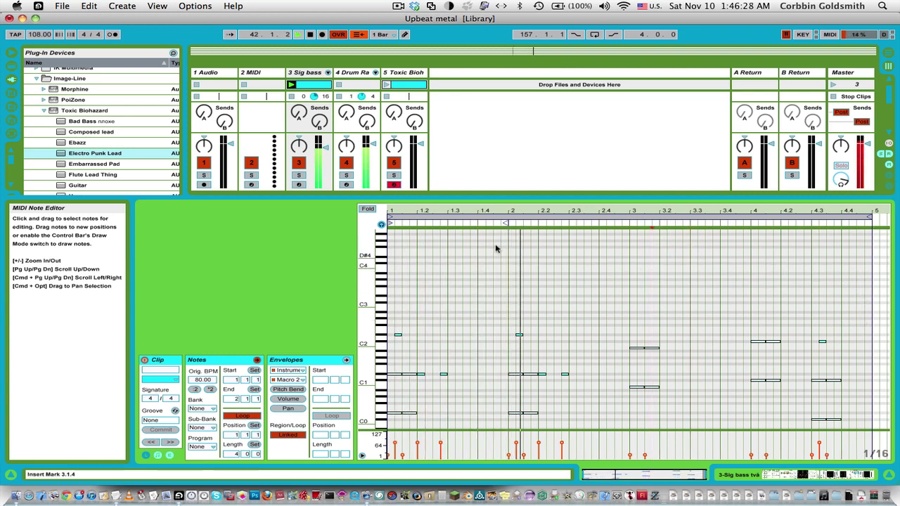
- Compare the lead and bass clips, then delete the short C#2 note at 4.3.2 from the Sig bass clip
left_click(391, 86)
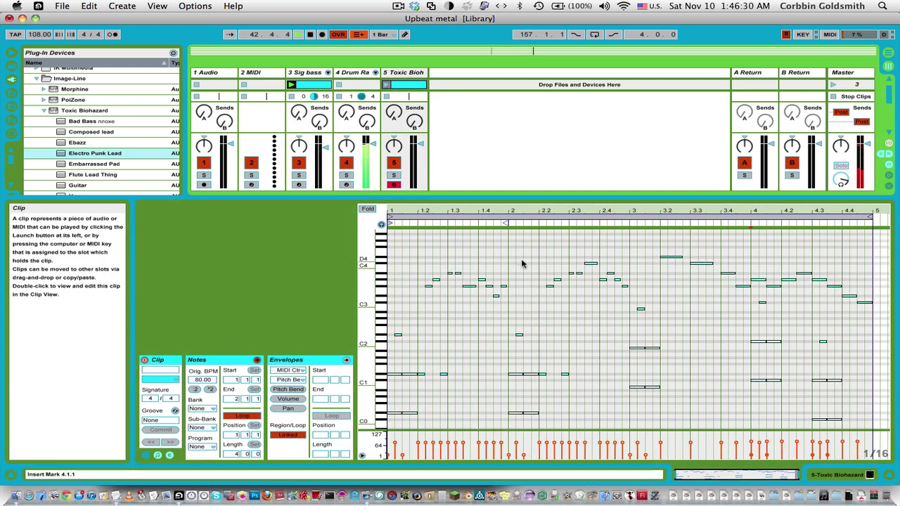
left_click(326, 84)
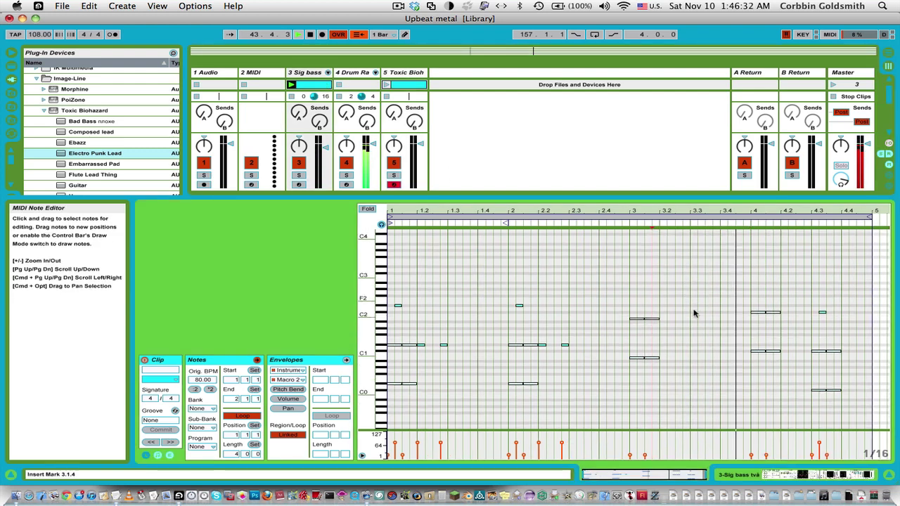
left_click(823, 311)
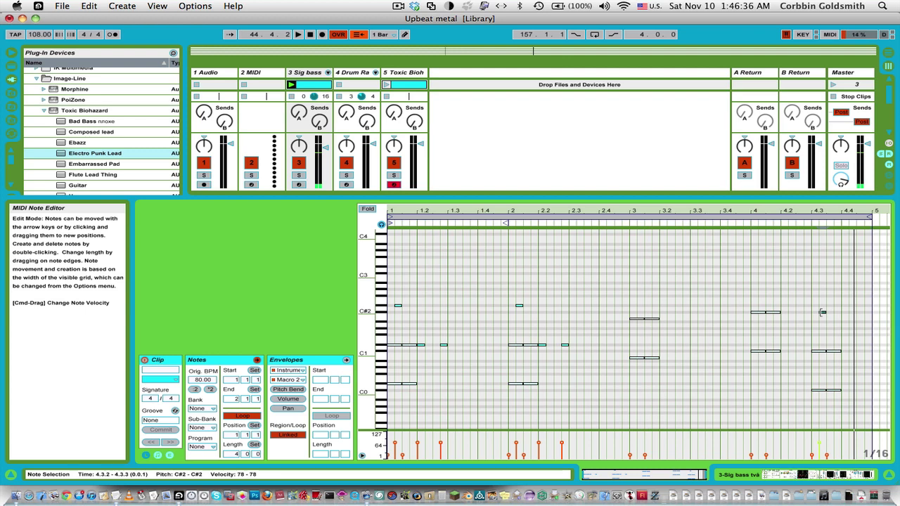
left_click(821, 316)
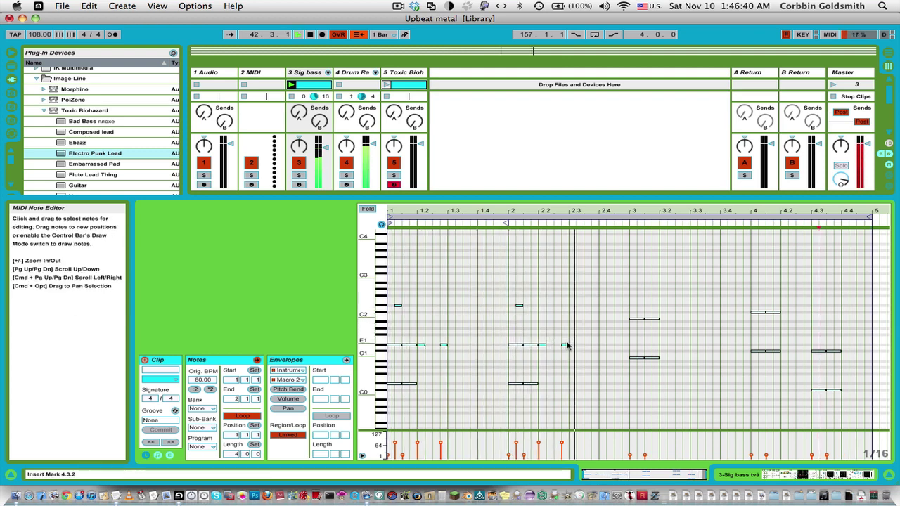
- Copy bar 2's two short E1 notes to follow the long notes in bar 3 and both halves of bar 4, matching their pitches
left_click_drag(572, 351, 540, 342)
left_click_drag(540, 345, 844, 353)
left_click(842, 341)
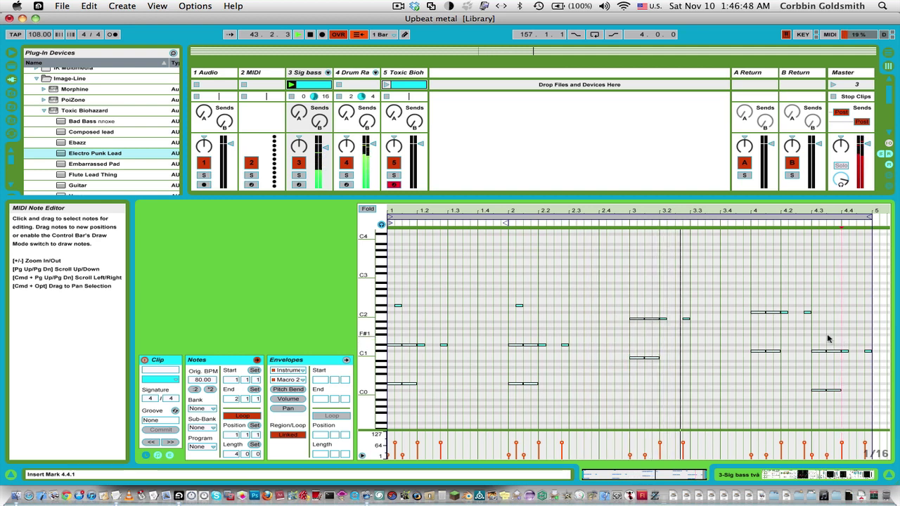
- Stop auditioning the Sig bass clip, then open and launch the Toxic Biohazard clip in scene 3
left_click(777, 304)
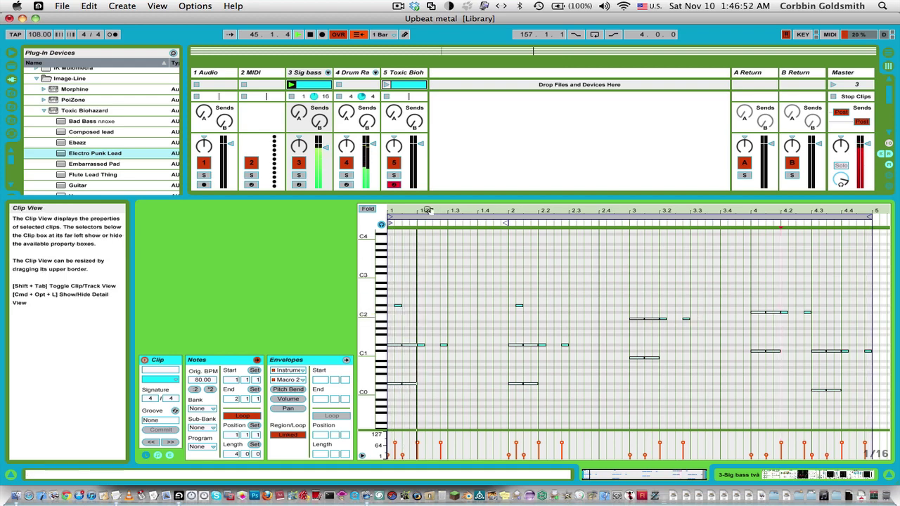
left_click_drag(428, 203, 441, 337)
key("space")
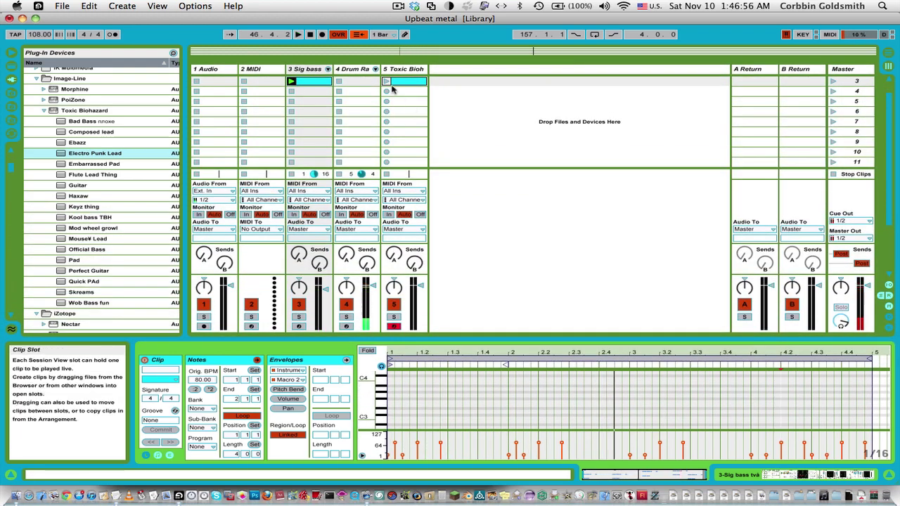
left_click(388, 83)
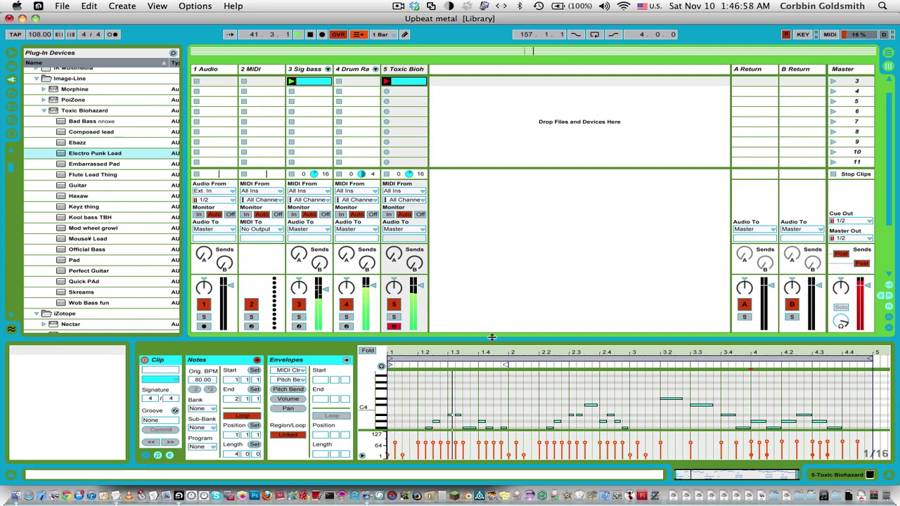
- Delete all bass notes from C#0 to D#2 in the Toxic Biohazard clip, keeping the melody notes
left_click_drag(492, 341, 497, 191)
scroll(466, 275, "down", 3)
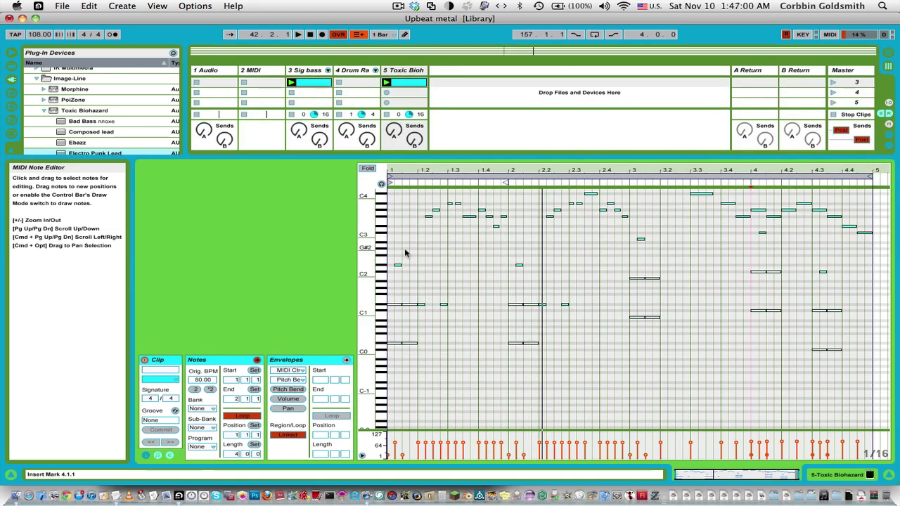
left_click_drag(405, 252, 890, 391)
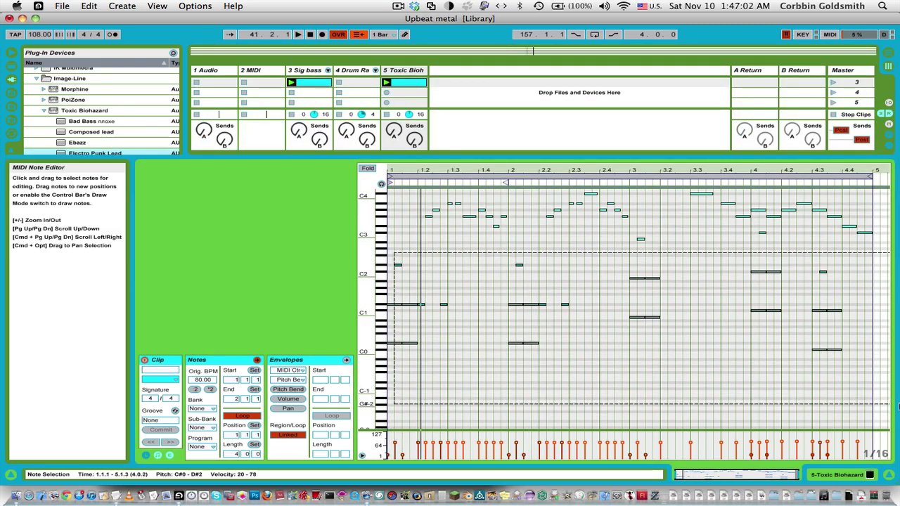
key("Delete")
- Delete the two stray low notes at B2 and C#3, and transpose all remaining notes down one octave
left_click_drag(809, 287, 624, 231)
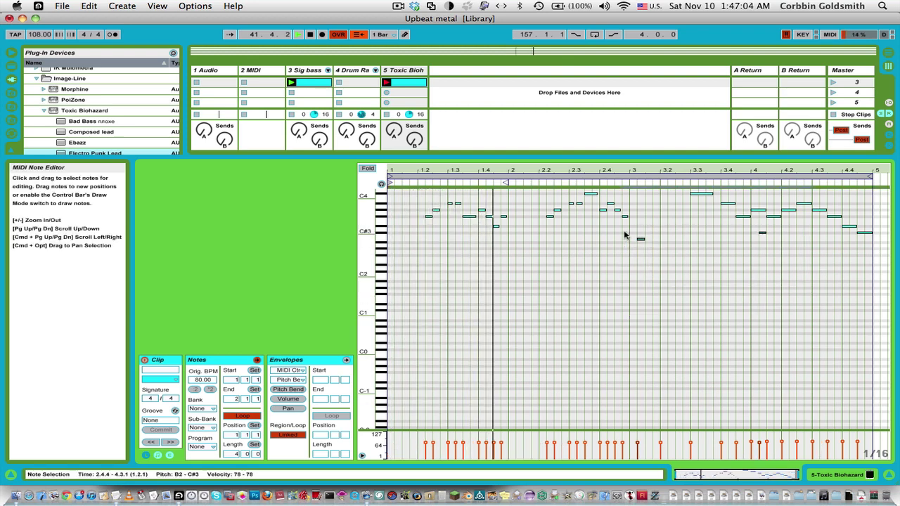
key("Delete")
key("super+a")
key("shift+Down")
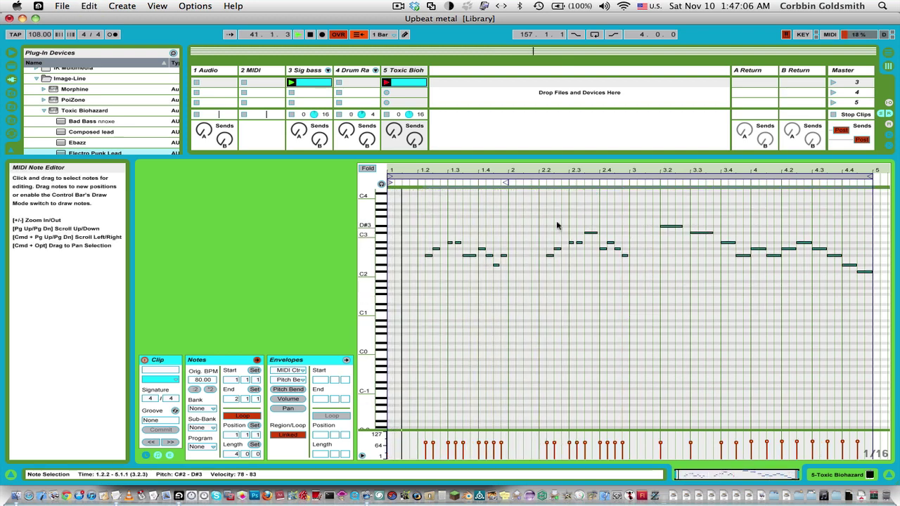
- Play the transposed lead melody and examine its notes across the four-bar clip
left_click_drag(444, 170, 452, 178)
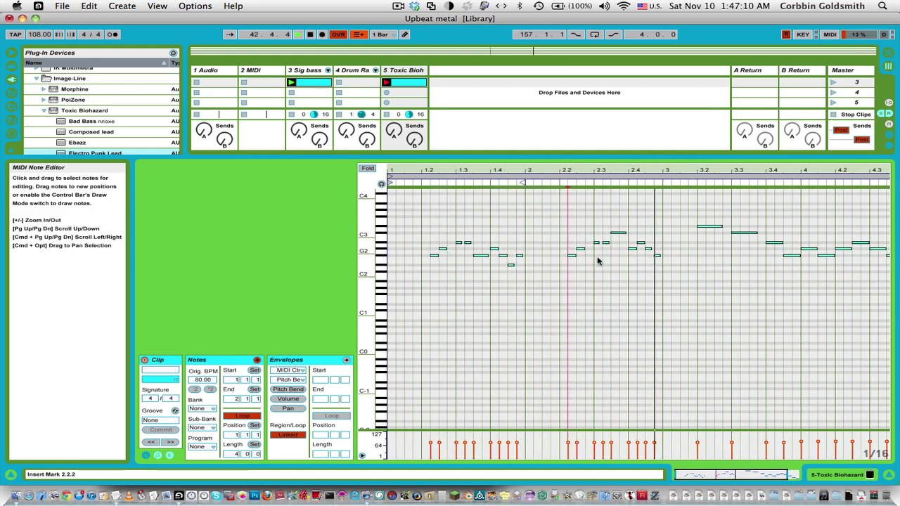
left_click(701, 224)
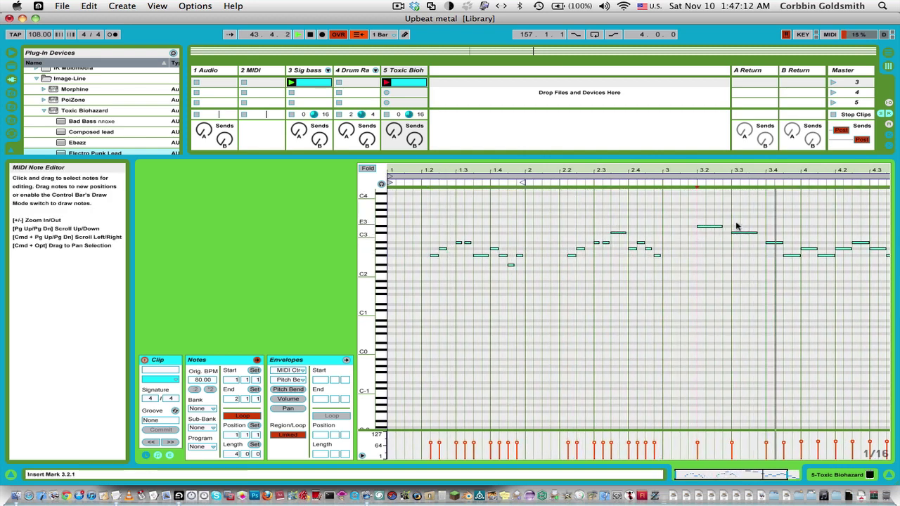
scroll(780, 239, "up", 3)
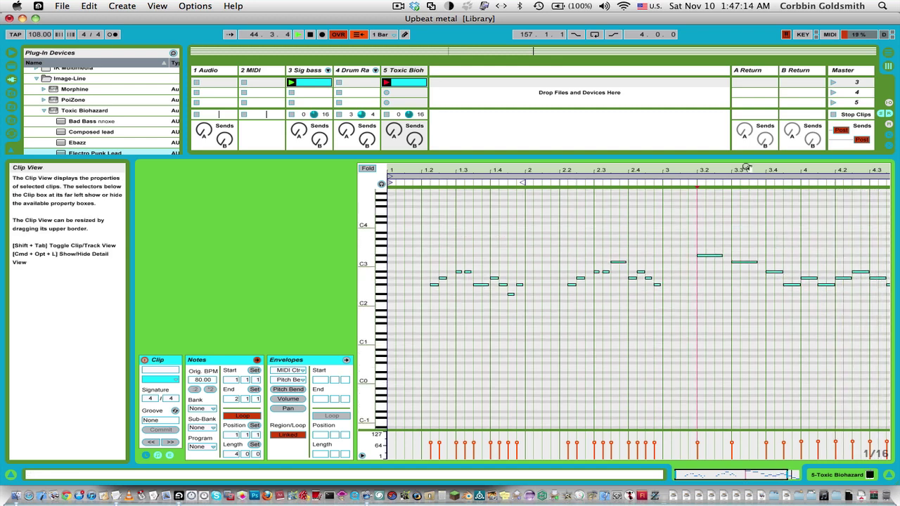
left_click_drag(746, 169, 713, 168)
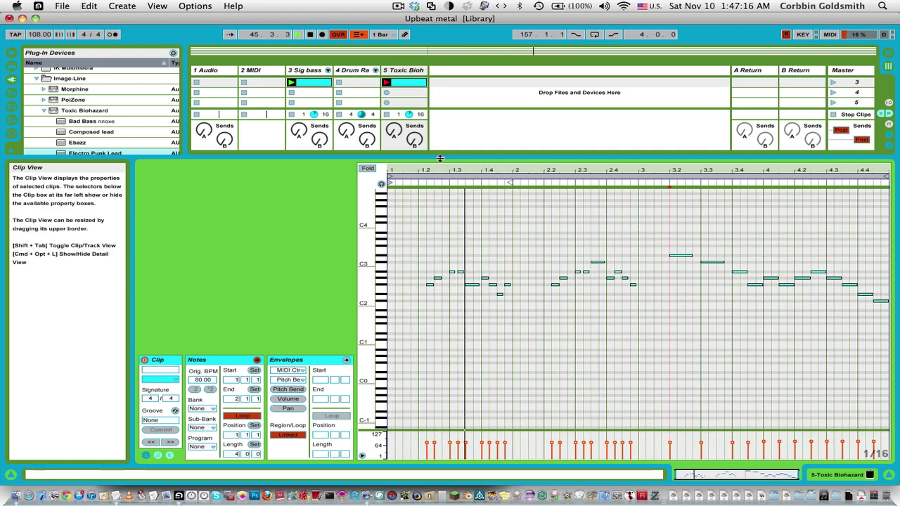
left_click_drag(440, 159, 413, 340)
scroll(416, 374, "down", 5)
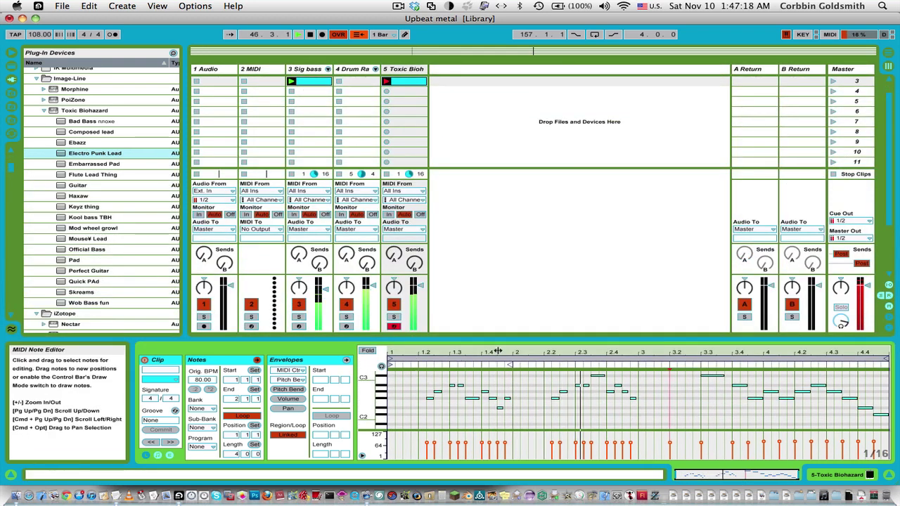
left_click_drag(543, 340, 553, 239)
key("space")
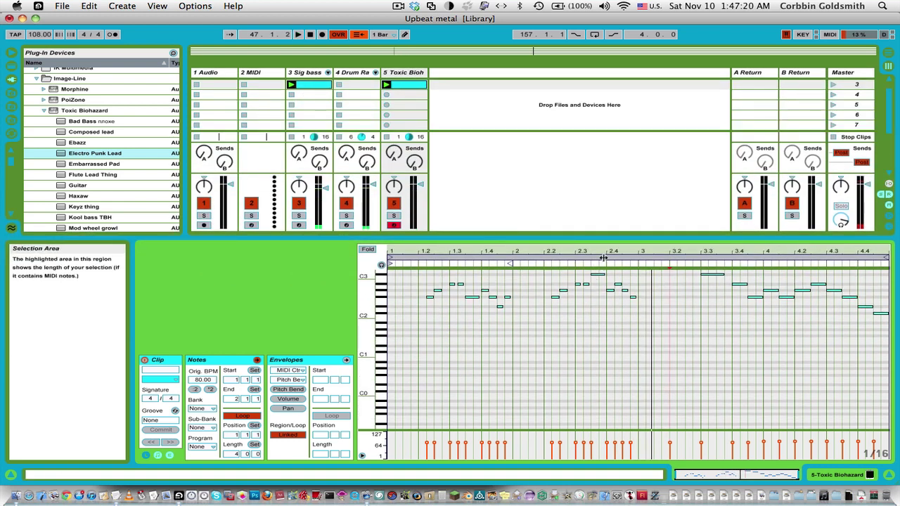
left_click_drag(604, 253, 606, 266)
key("space")
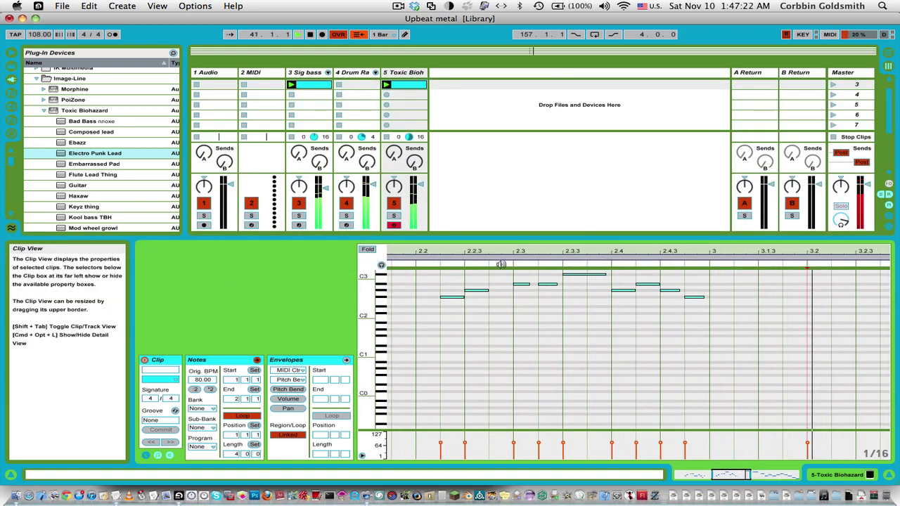
- Move the Drum Rack clip from scene 1 to scene 3, alongside the bass and lead clips
left_click(408, 85)
scroll(398, 90, "up", 2)
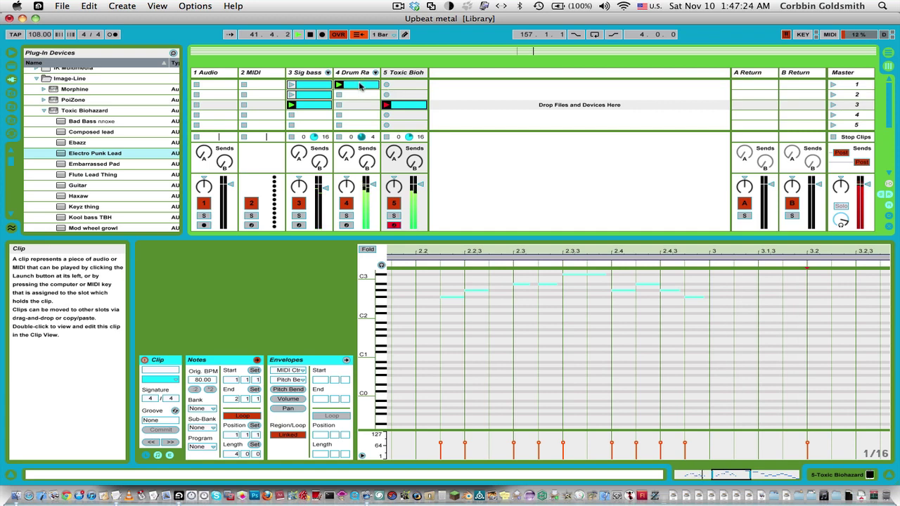
left_click_drag(360, 85, 359, 104)
- Transfer the bass, drum and lead clips of scene 3 into the Arrangement, starting at bar 1
left_click(394, 105)
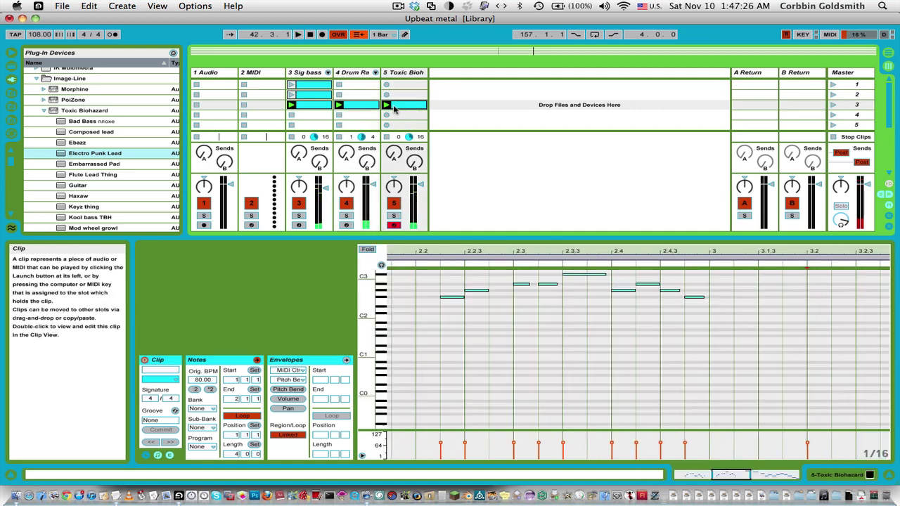
left_click(324, 109, "shift")
left_click(892, 53)
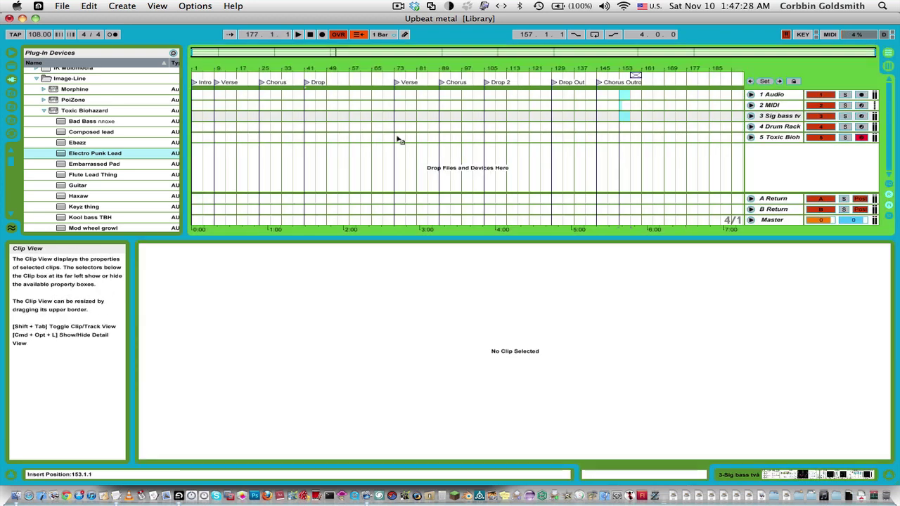
left_click_drag(196, 138, 196, 138)
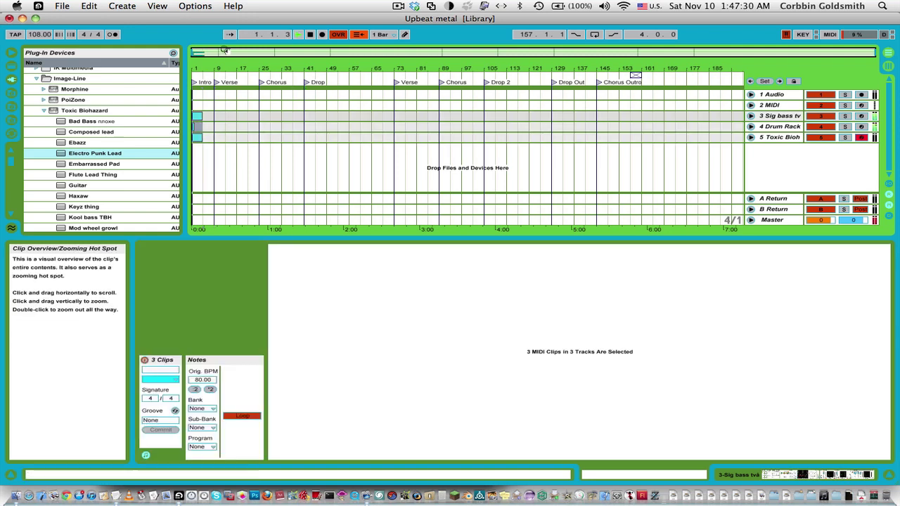
- Return playback to the Arrangement and extend the Drum Rack clip to four bars
left_click_drag(219, 52, 219, 99)
left_click(360, 33)
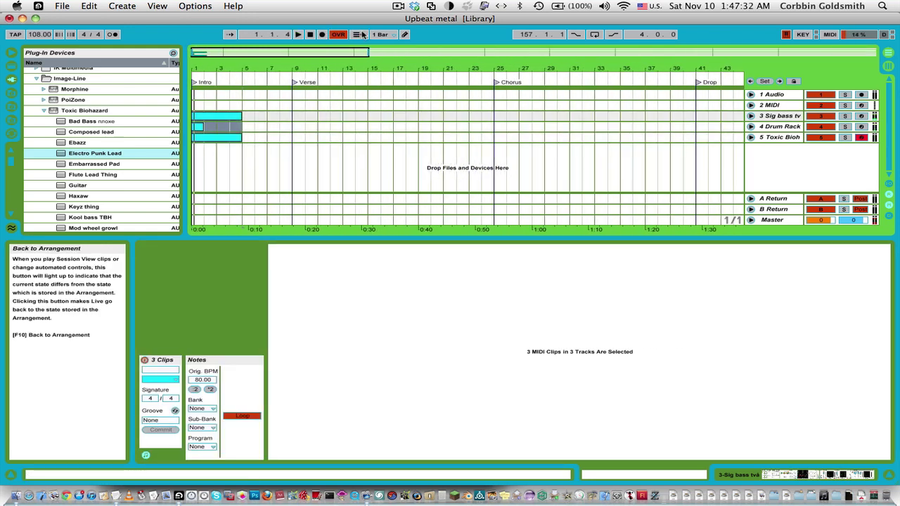
left_click(199, 128)
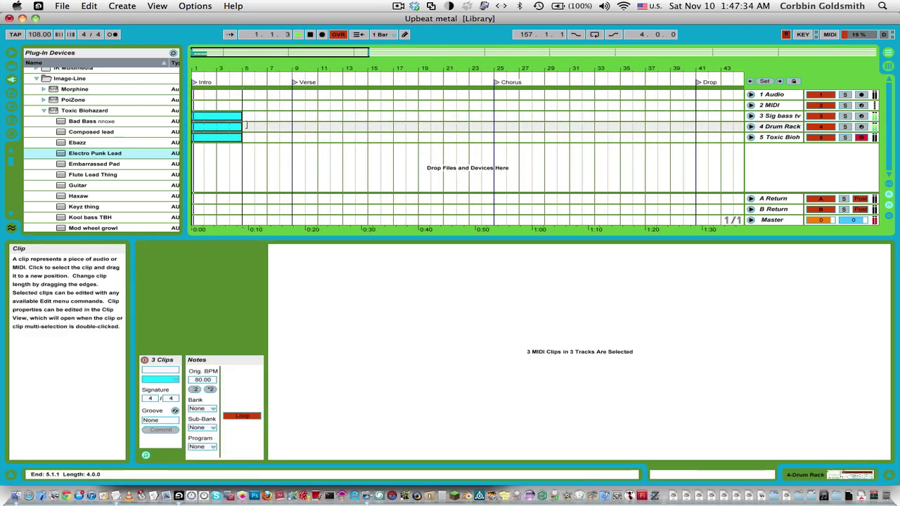
- Extend the bass, drum and lead clips together to bar 20
left_click_drag(216, 49, 217, 54)
left_click_drag(333, 116, 725, 112)
left_click_drag(399, 69, 399, 55)
left_click_drag(520, 124, 604, 124)
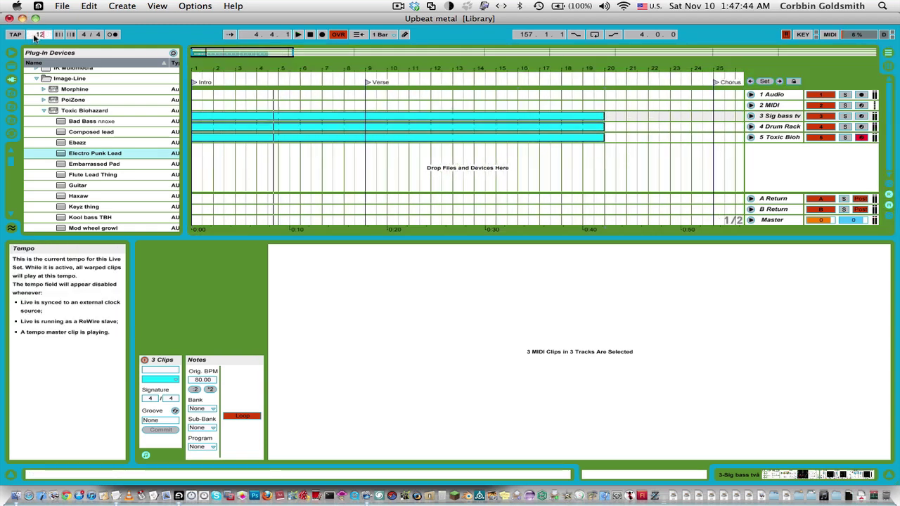
- Play the arrangement, inspect the Toxic Biohazard synth's Lead program settings, and close the plug-in window
key("space")
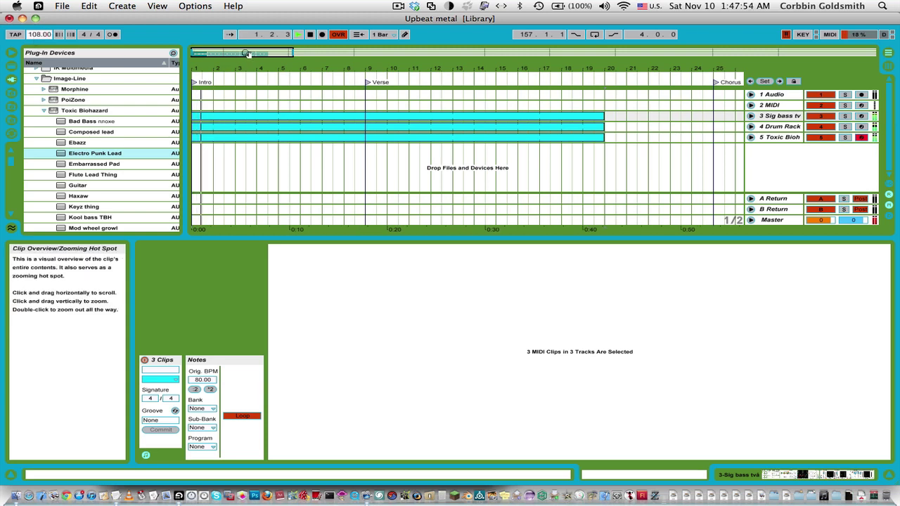
left_click_drag(245, 55, 256, 53)
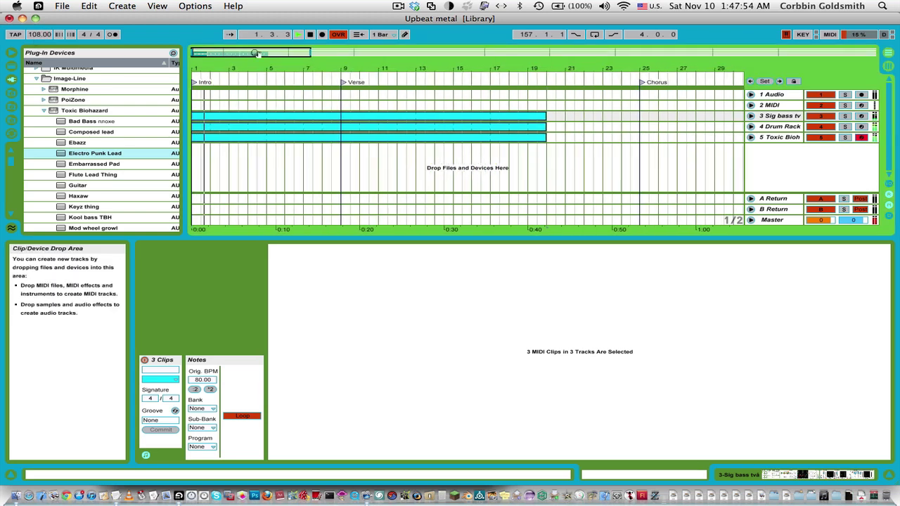
left_click(278, 138)
left_click(445, 243)
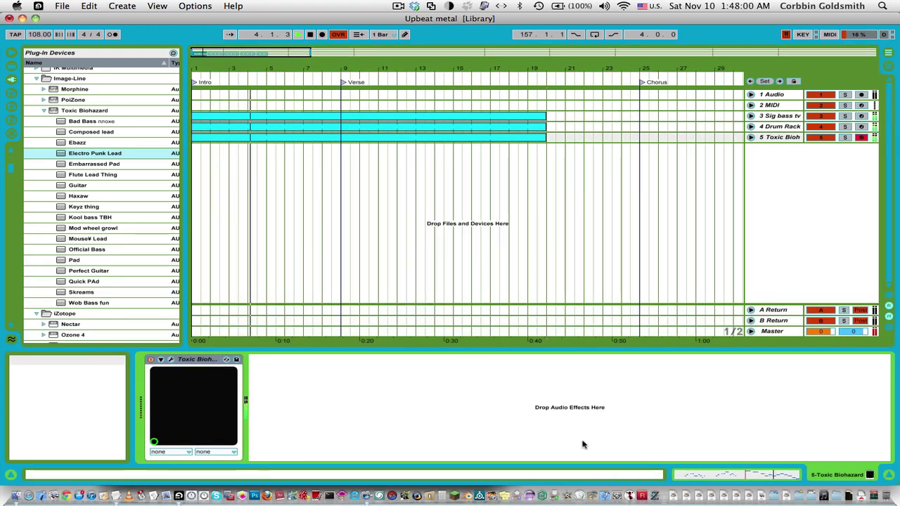
left_click(170, 359)
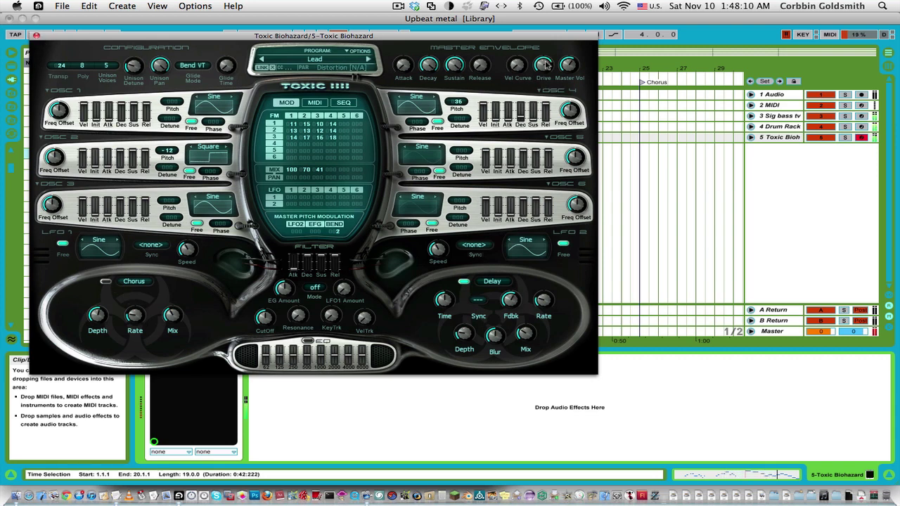
left_click(36, 35)
- Examine the device chains of the Sig bass and Toxic Biohazard tracks during playback
left_click(241, 121)
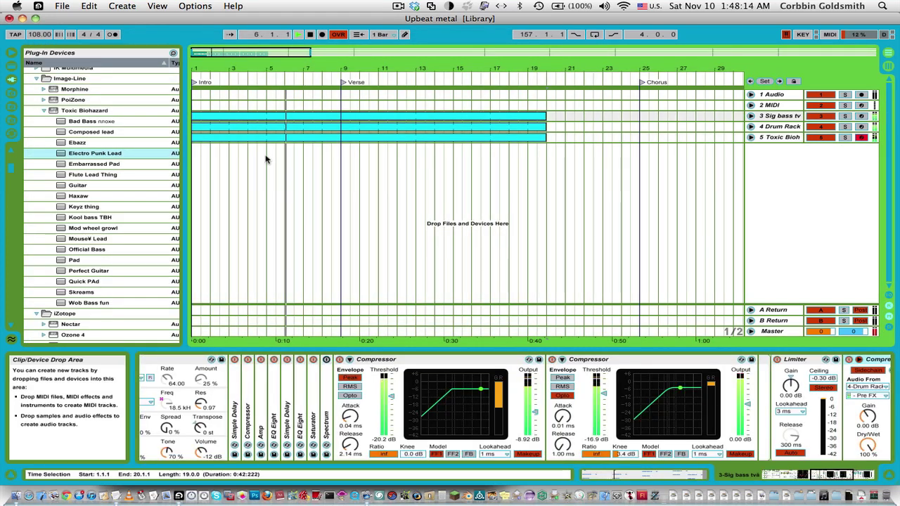
left_click(260, 141)
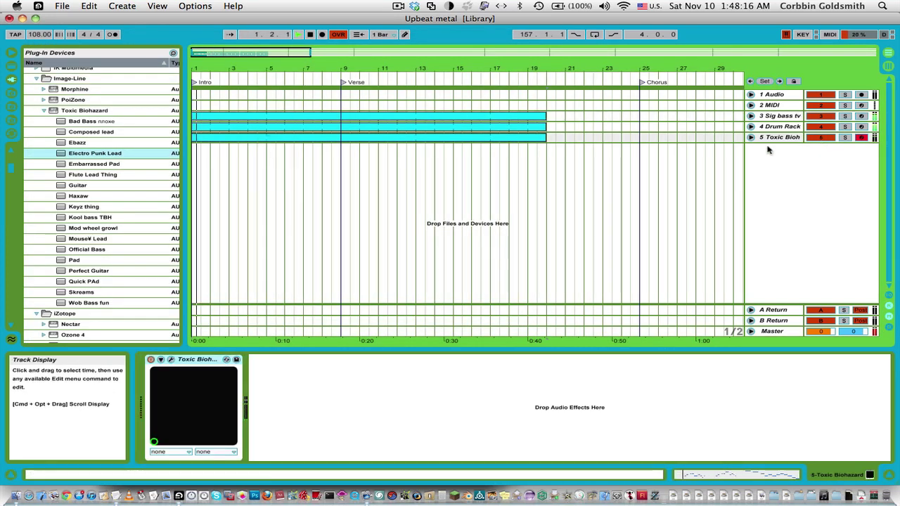
left_click(291, 116)
left_click(275, 140)
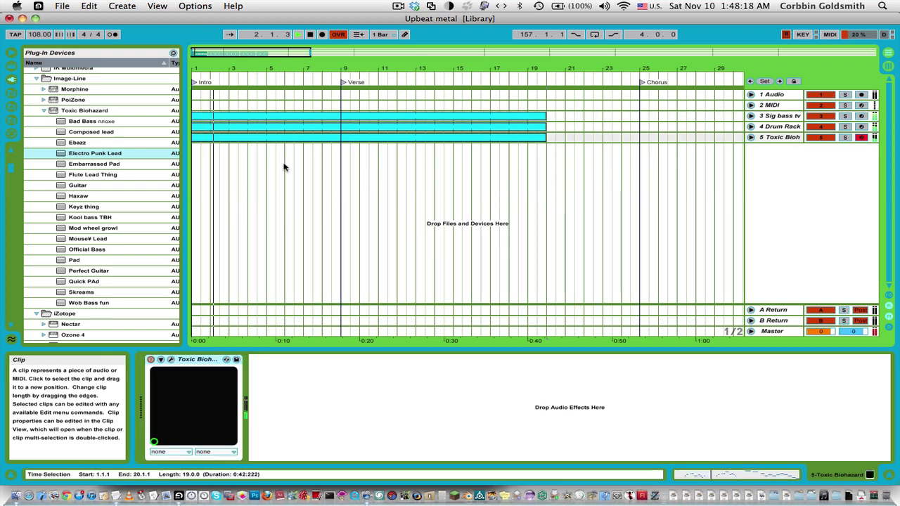
- Open the notes of the arranged Toxic Biohazard clip and play through the phrase around beat 2.4
left_click(729, 472)
scroll(578, 340, "up", 1)
scroll(578, 340, "up", 1)
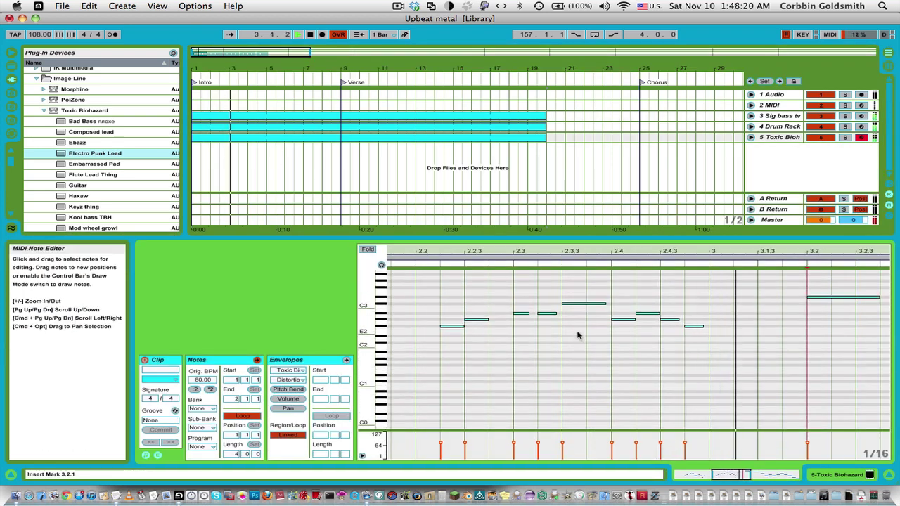
left_click(640, 315)
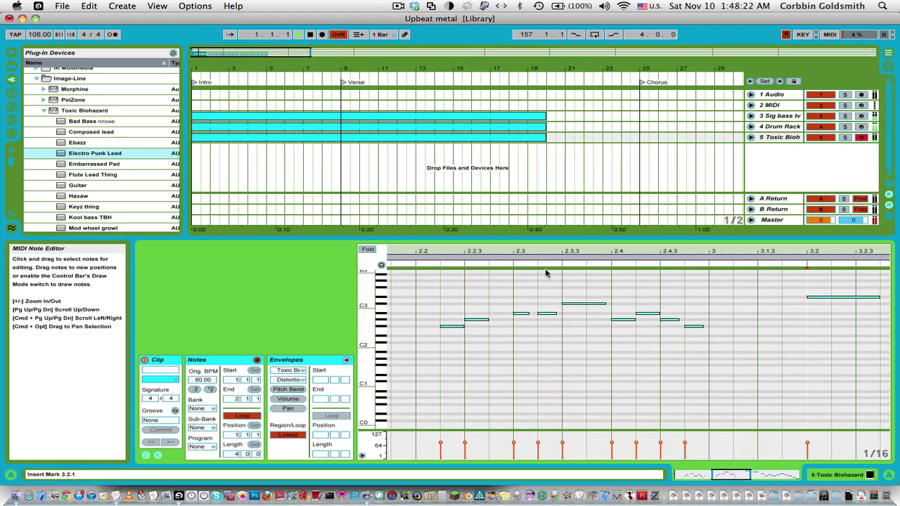
key("space")
left_click_drag(596, 251, 595, 211)
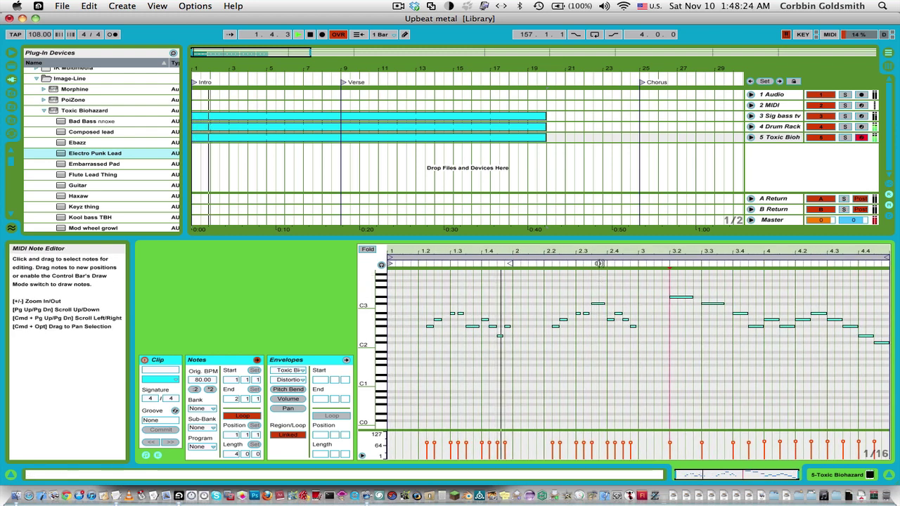
left_click(597, 258)
left_click_drag(592, 251, 595, 258)
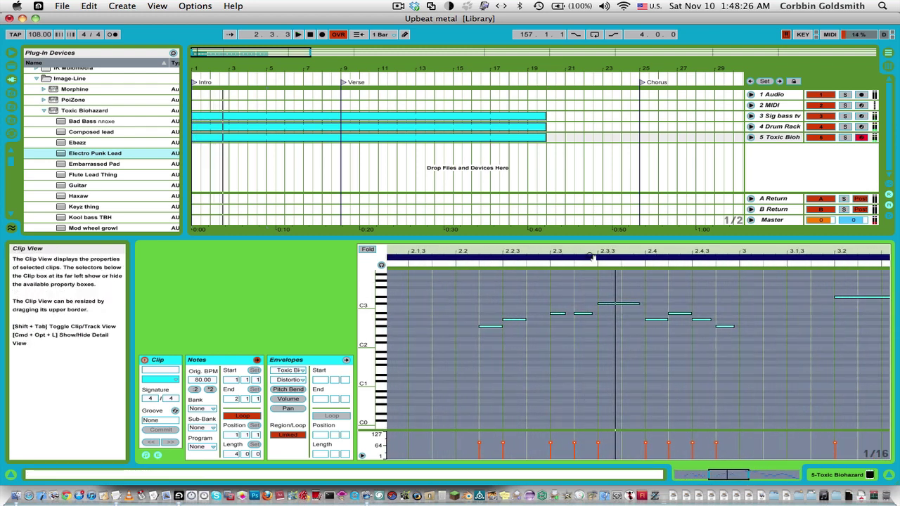
- Start the A#2 note at 2.4.2 slightly later, add a short A2 grace note before it, and play the phrase
key("space")
left_click(658, 330)
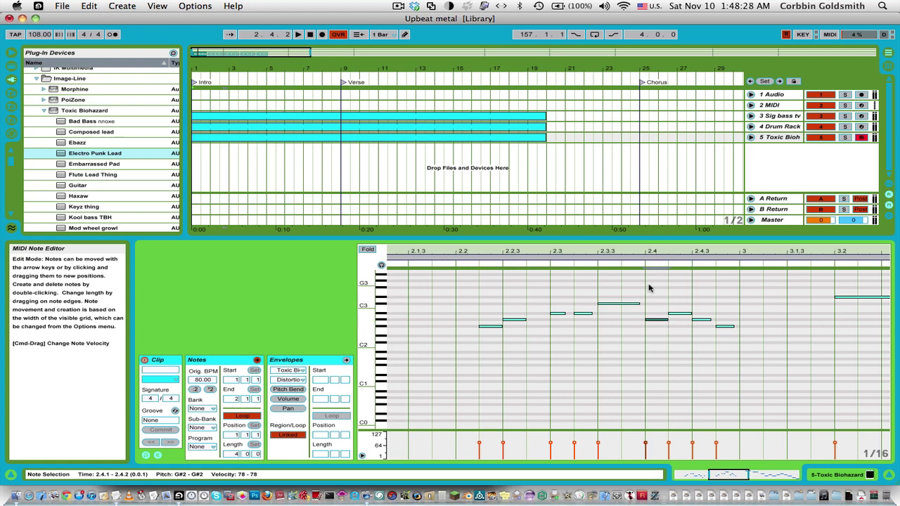
left_click_drag(670, 312, 669, 316)
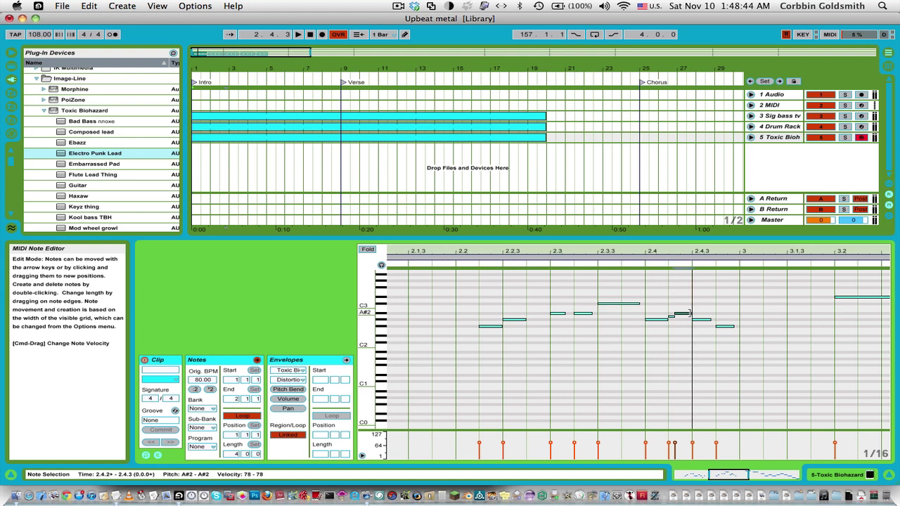
key("space")
left_click(635, 265)
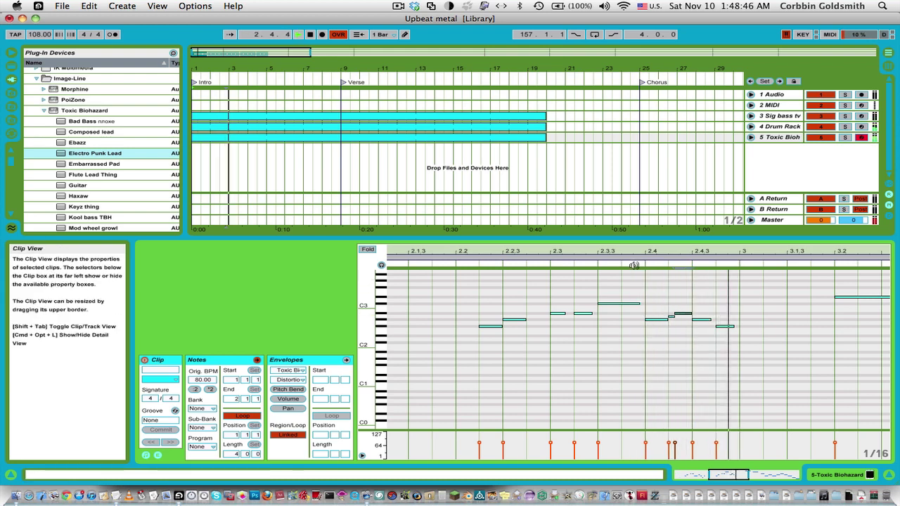
- Play the lead melody from around beat 2.4 through to the end of the four-bar Toxic Biohazard clip
left_click(662, 296)
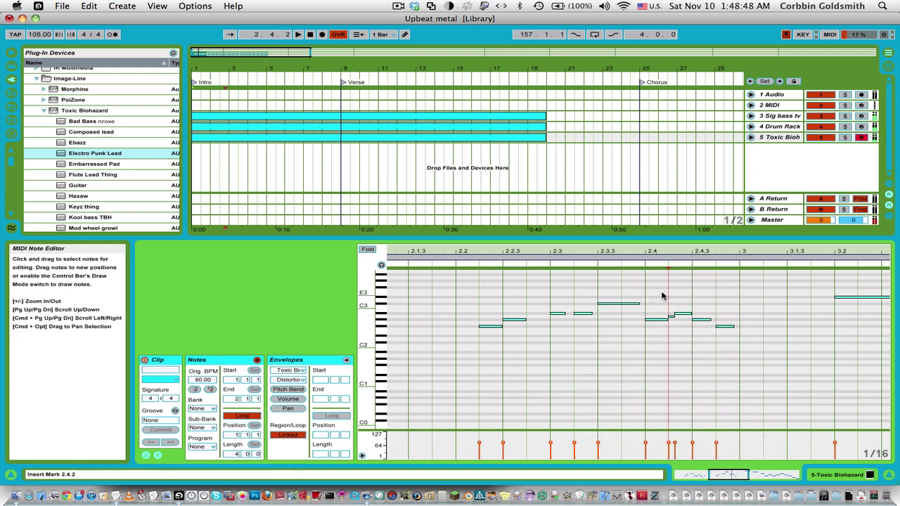
left_click(637, 265)
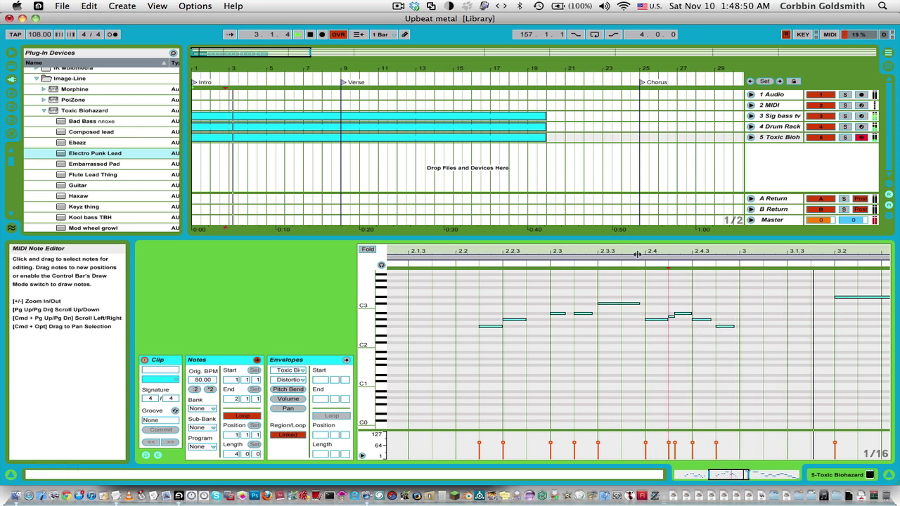
left_click_drag(637, 252, 637, 218)
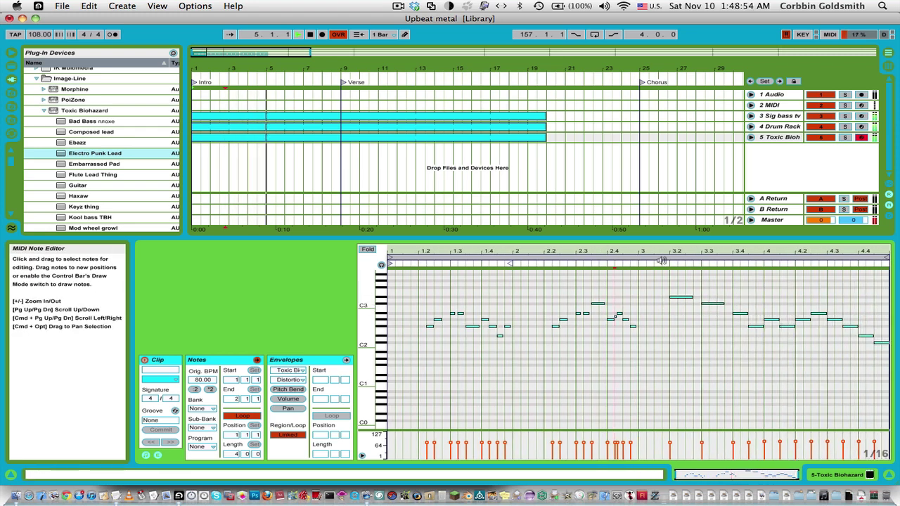
- Remove the bass, drum and lead material after bar 9, and duplicate the Toxic Biohazard clip into the Verse section
left_click(318, 144)
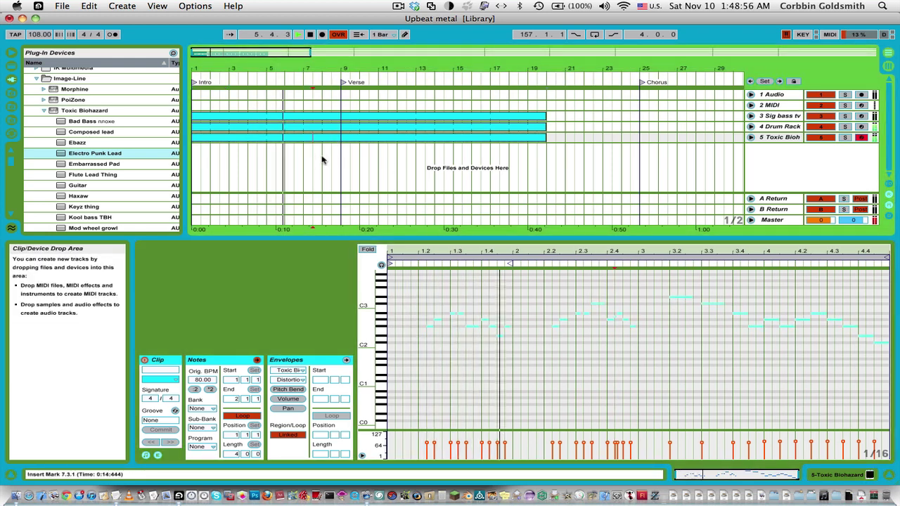
left_click_drag(342, 155, 339, 116)
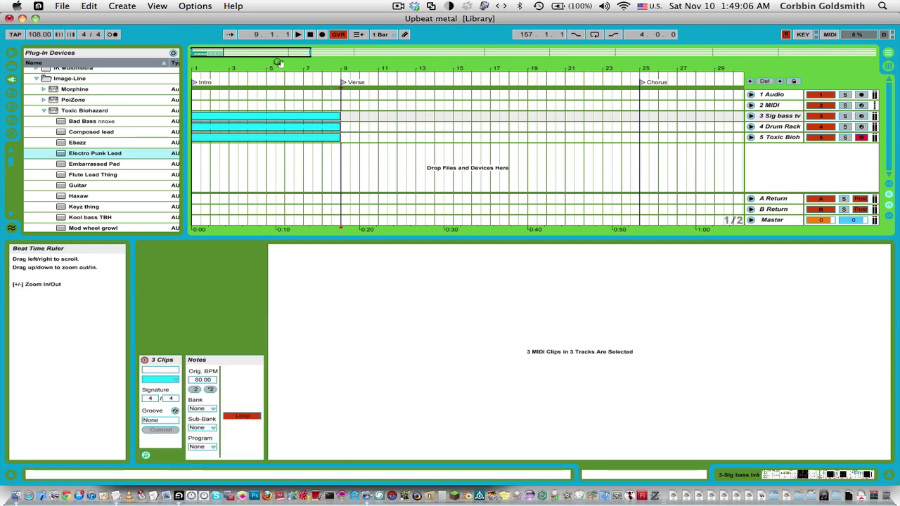
left_click(325, 139)
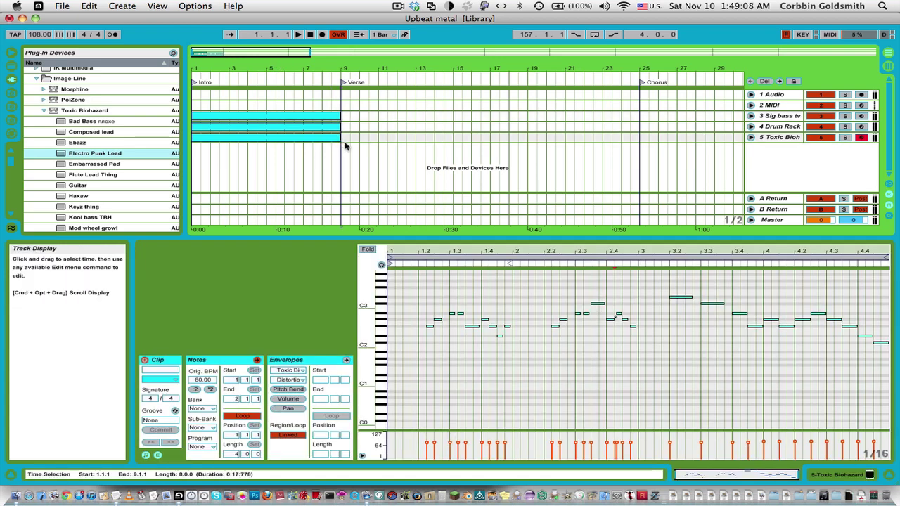
key("super+d")
- Clear all notes from the duplicated Toxic Biohazard clip and fill its first bar with four one-beat D#2 notes
key("super+a")
key("Delete")
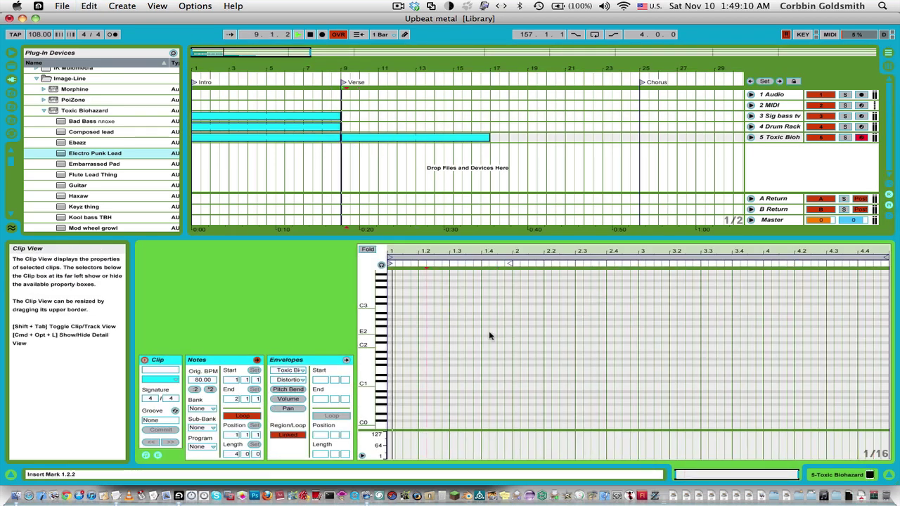
double_click(421, 338)
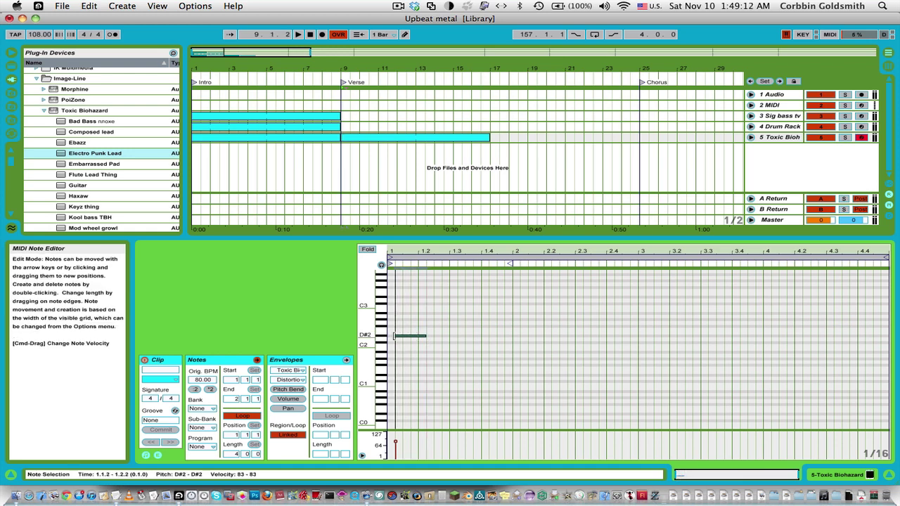
mouse_move(424, 336)
left_mouse_down()
mouse_move(514, 336)
mouse_move(426, 337)
left_mouse_up()
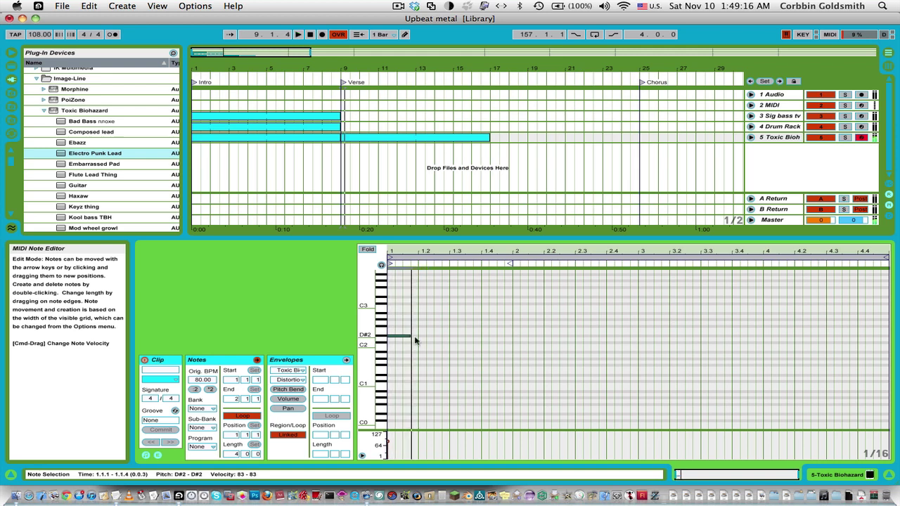
key("super+d")
key("super+d")
key("super+d")
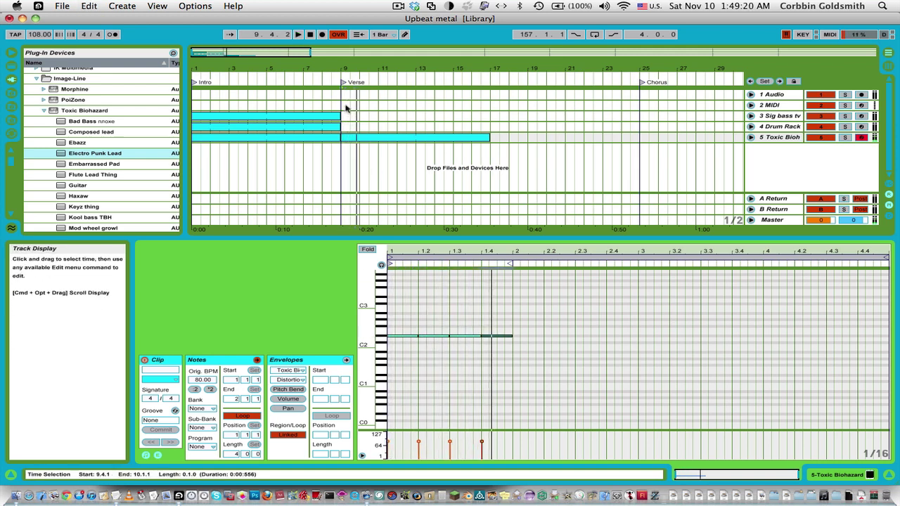
- Duplicate the Drum Rack clip at bar 9 and move its two VEE Snare 122 hits to the VFH2 130BPM DK Jig Kick row
left_click(327, 131)
key("super+d")
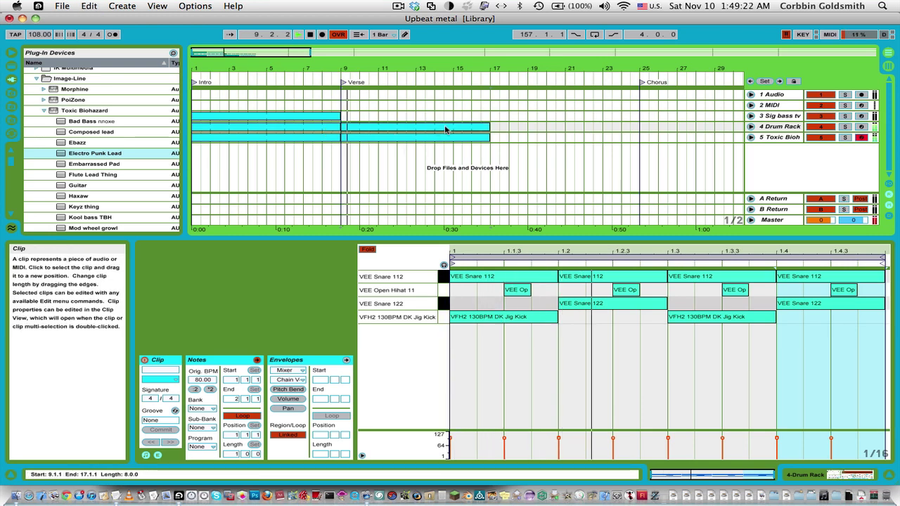
left_click_drag(589, 305, 589, 317)
left_click_drag(798, 305, 799, 318)
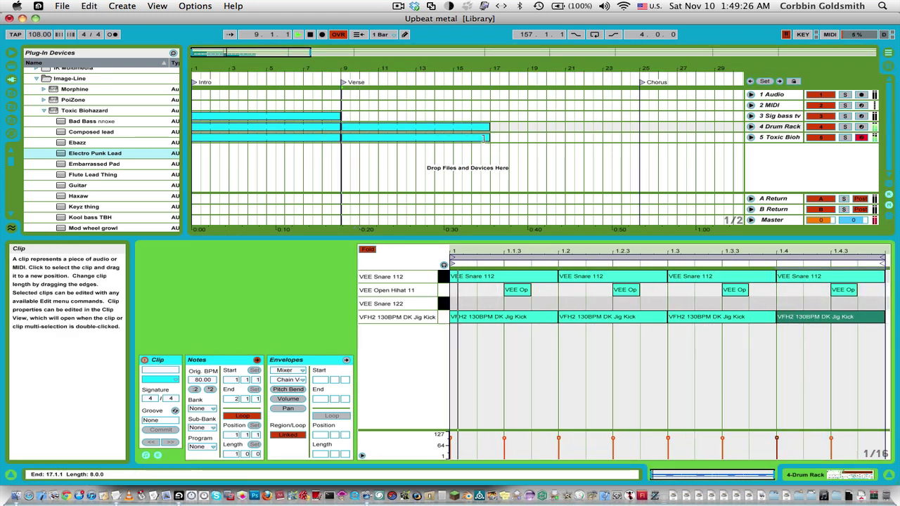
- Trim the new drum and lead clips to end at bar 10, and copy the intro drum and bass clips to start there
left_click_drag(484, 139, 415, 139)
left_click_drag(490, 126, 360, 127)
left_click_drag(415, 139, 359, 139)
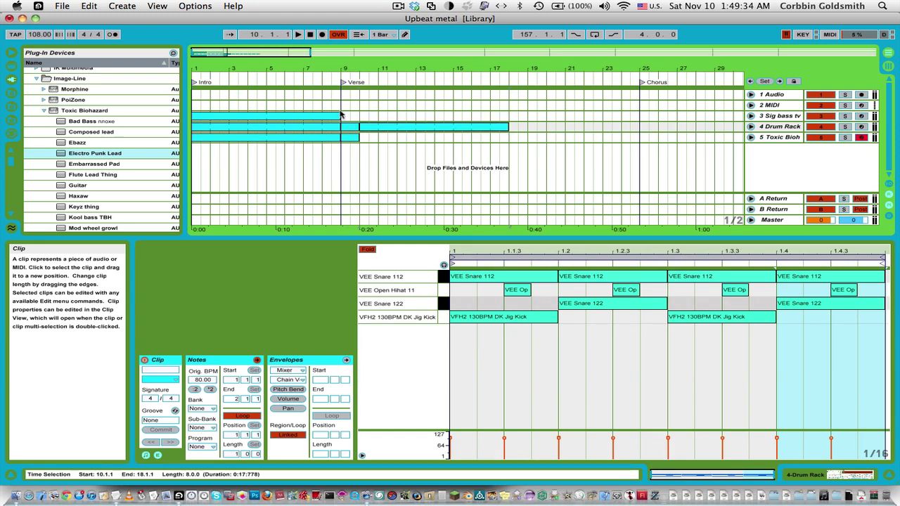
left_click(304, 116)
left_click_drag(304, 117, 454, 117)
- In the copied bass clip, delete the notes from beat 2 onwards in each of bars 1, 2 and 3
left_click(430, 305)
scroll(431, 307, "down", 2)
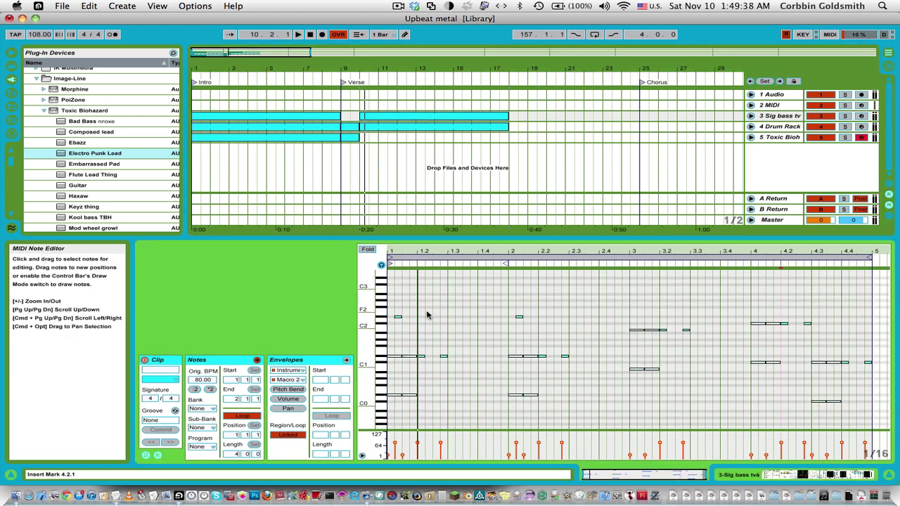
left_click_drag(422, 322, 455, 385)
key("space")
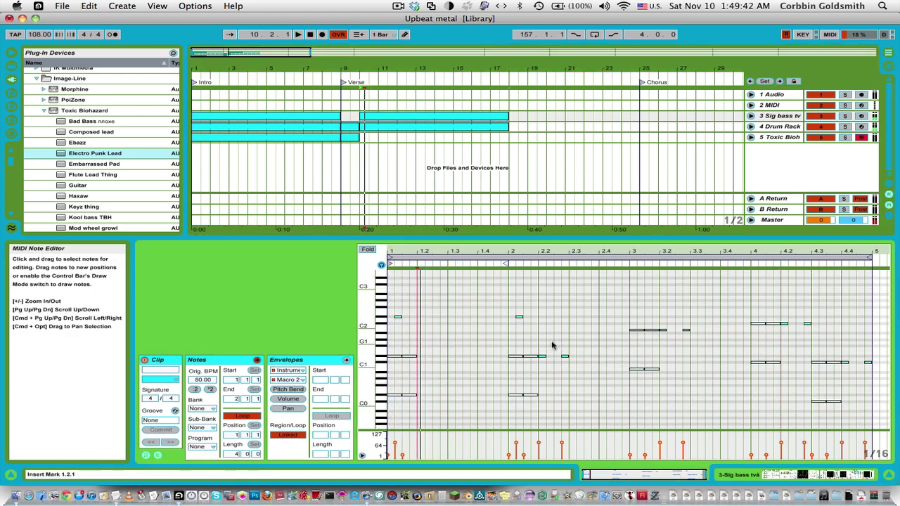
left_click_drag(540, 346, 622, 392)
key("Delete")
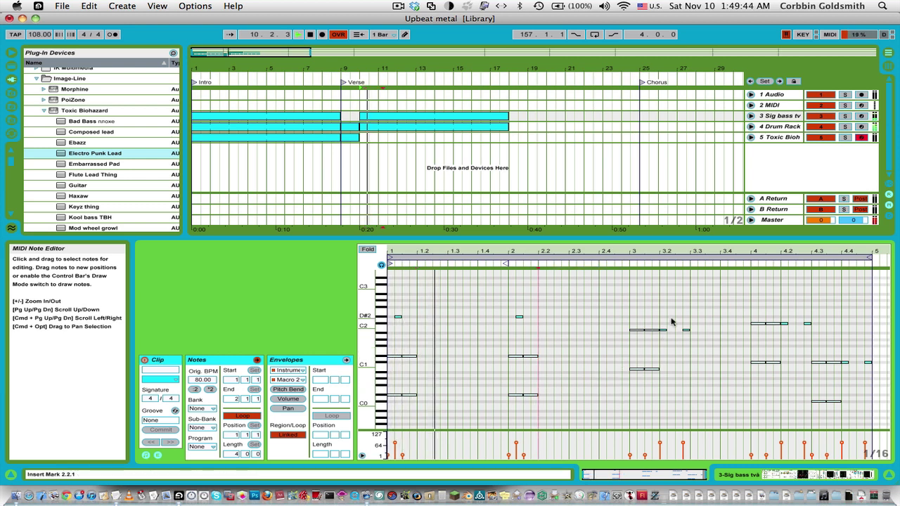
left_click_drag(659, 317, 730, 355)
key("Delete")
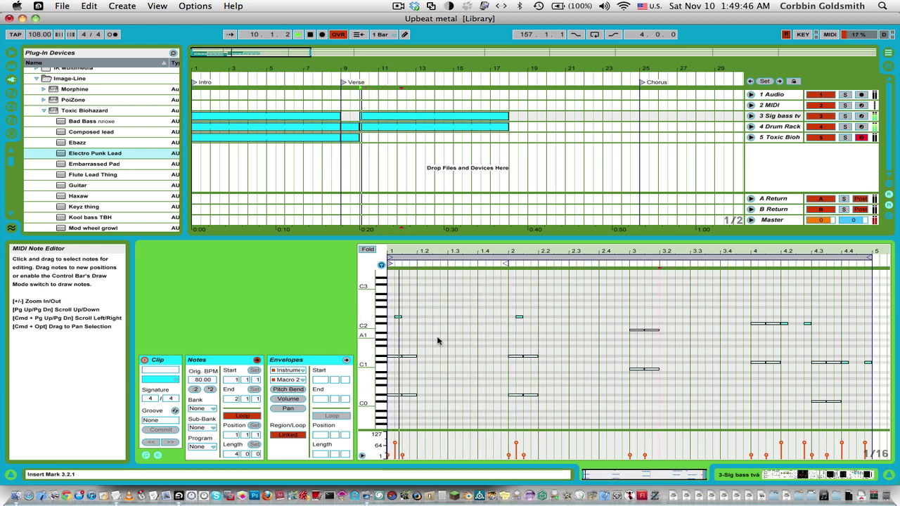
- Add an E1 note from 1.3.3 to 2.1.1 in the bass clip and play the phrase
double_click(480, 357)
left_click_drag(486, 353, 507, 353)
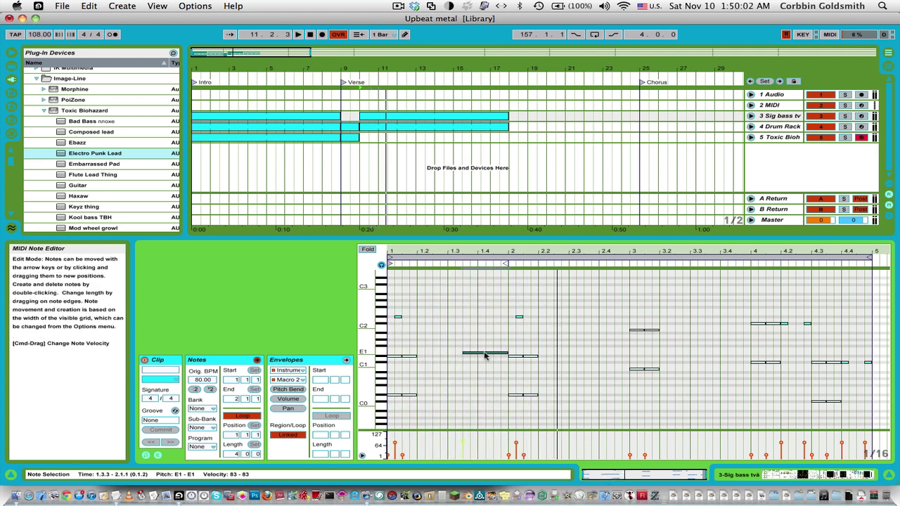
key("space")
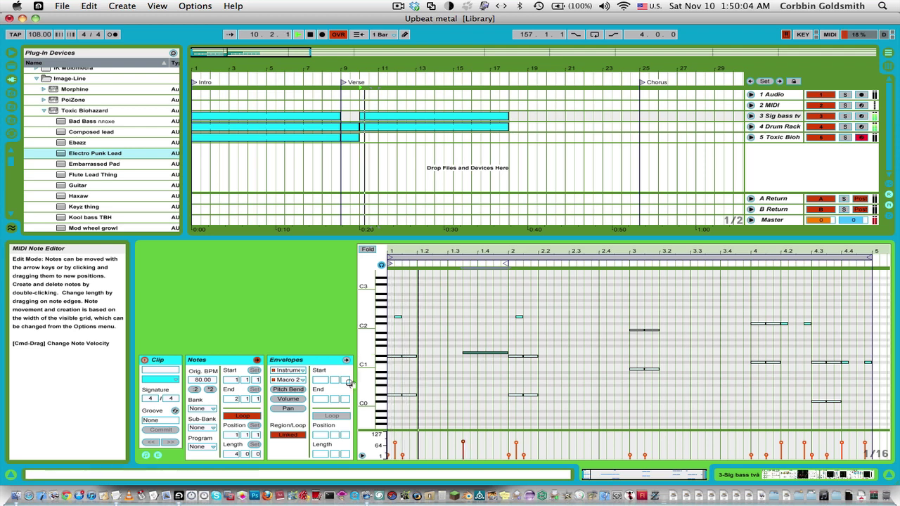
- Set the bass clip's loop length to 2 bars and save the set
left_click(231, 454)
key("Down")
key("Down")
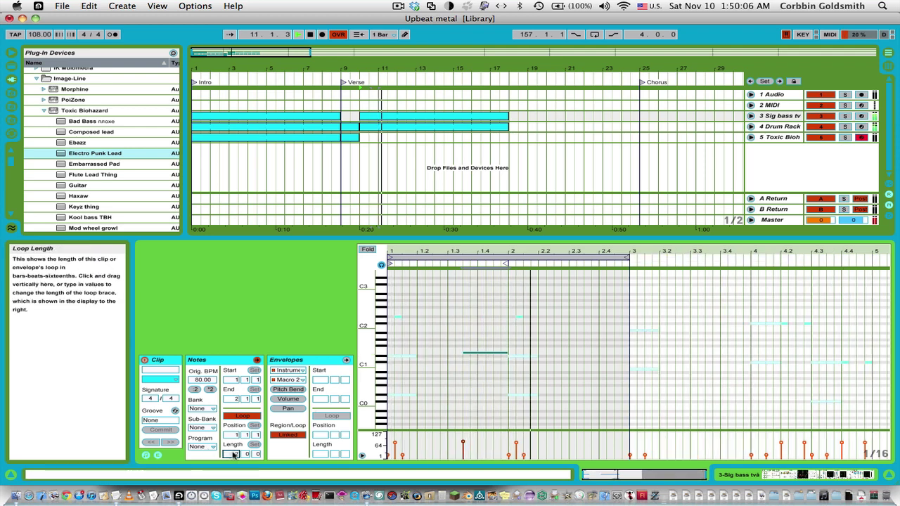
left_click(499, 318)
key("space")
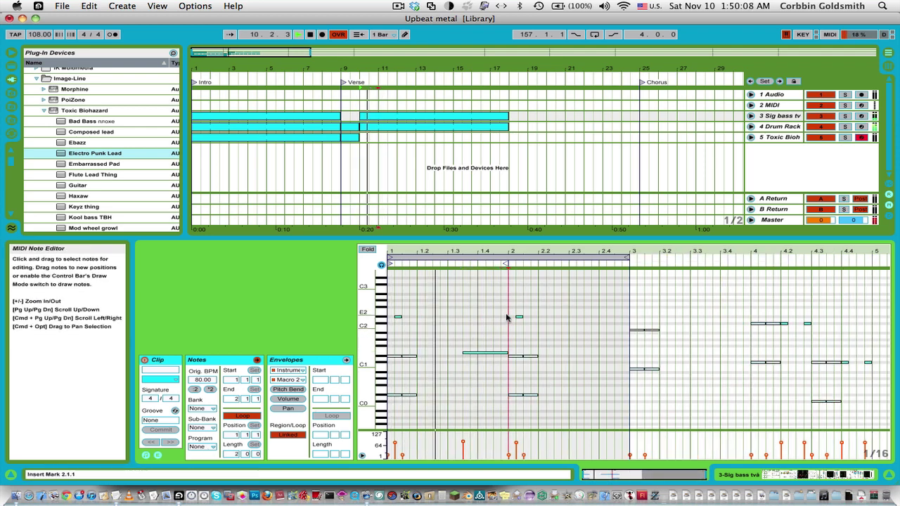
key("cmd+s")
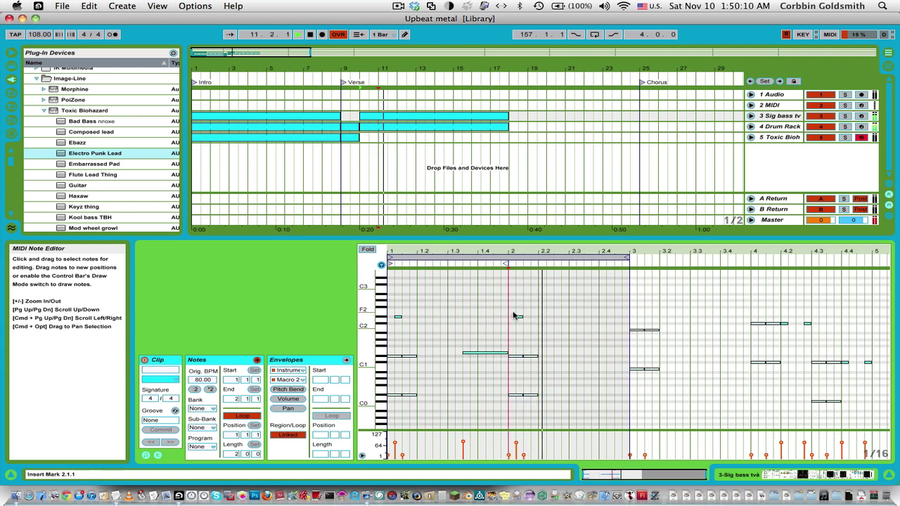
- Add four short D#1 notes a sixteenth apart from 2.3.1, followed by a one-beat D#2 note from 2.4.1 to 3.1.1
double_click(571, 357)
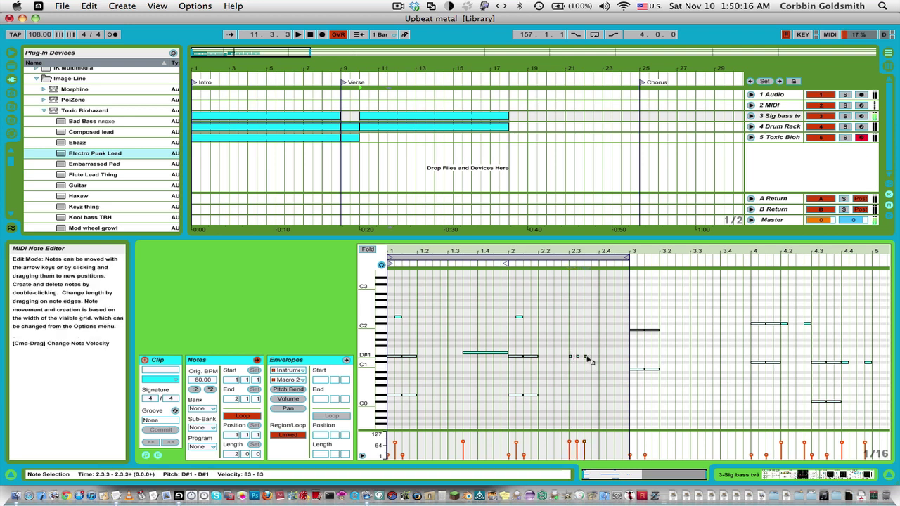
key("shift+Up")
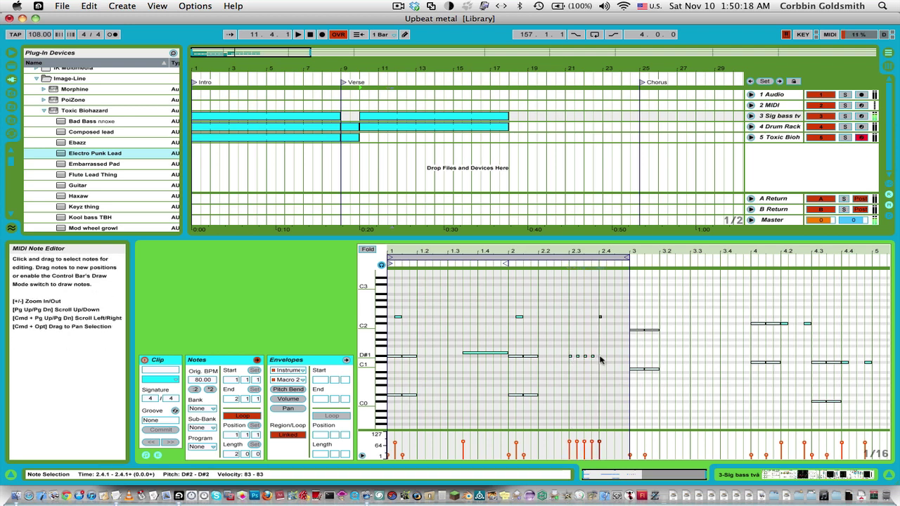
key("space")
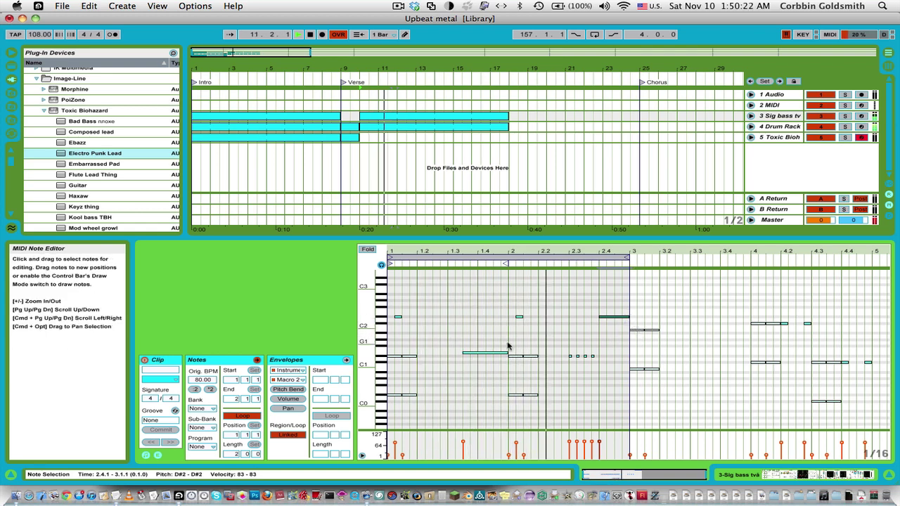
- Shorten the E1 note to end just after 1.4.2, and add a second E1 note from 1.4.3 to 2.1.1
left_click_drag(506, 351, 490, 352)
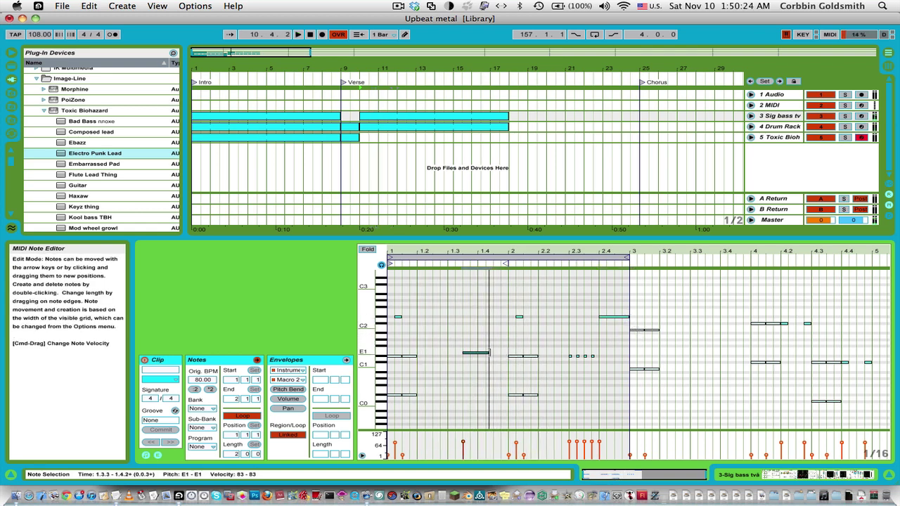
double_click(495, 352)
left_click_drag(506, 263, 510, 264)
left_click(494, 344)
key("space")
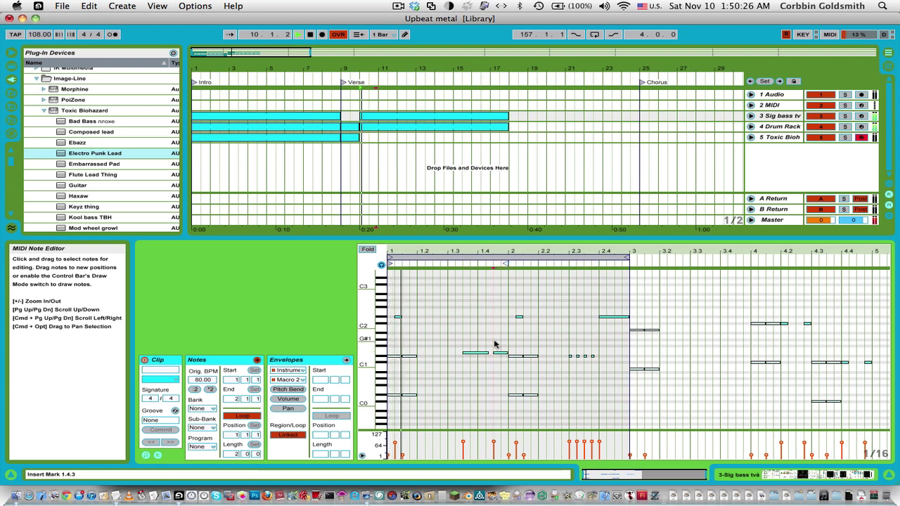
- Rework the E1 figure into three notes at 1.3.3, 1.4.2 and 1.4.4, the last two a sixteenth long, and play it
left_click(483, 353)
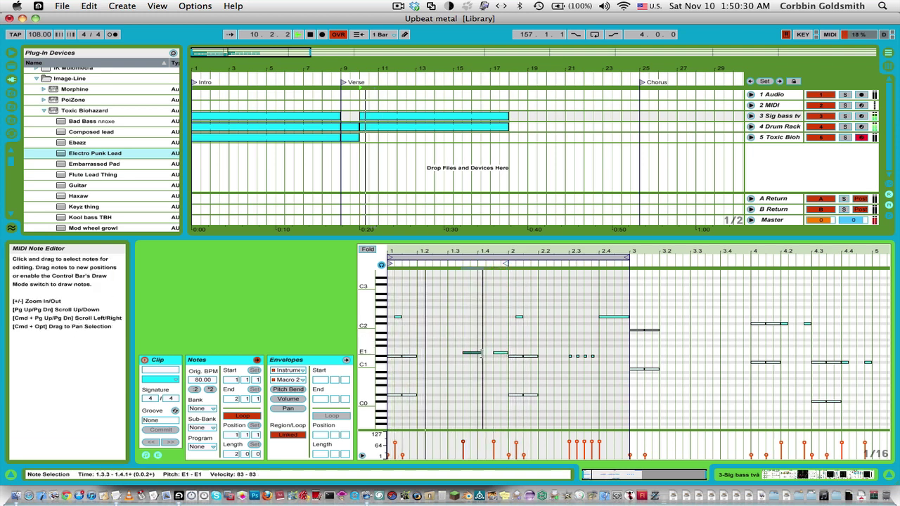
left_click(496, 354)
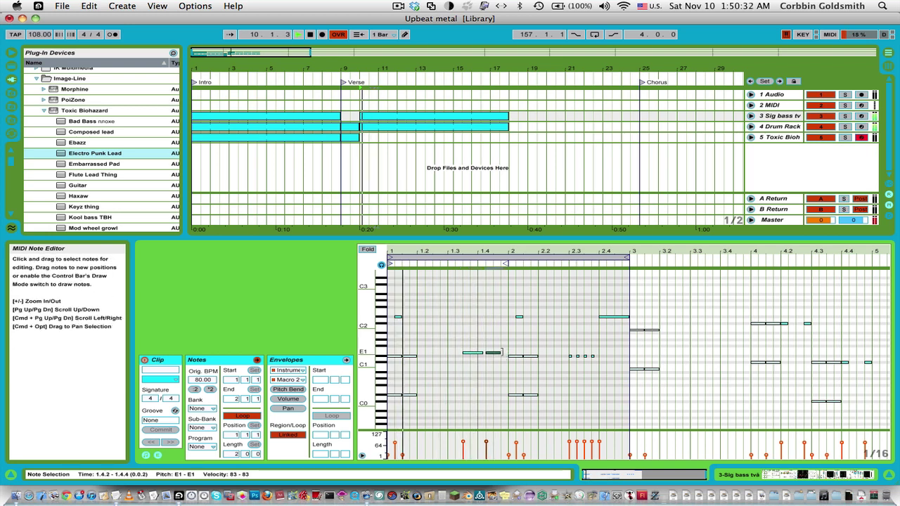
mouse_move(497, 355)
left_mouse_down()
mouse_move(513, 357)
mouse_move(490, 357)
left_mouse_up()
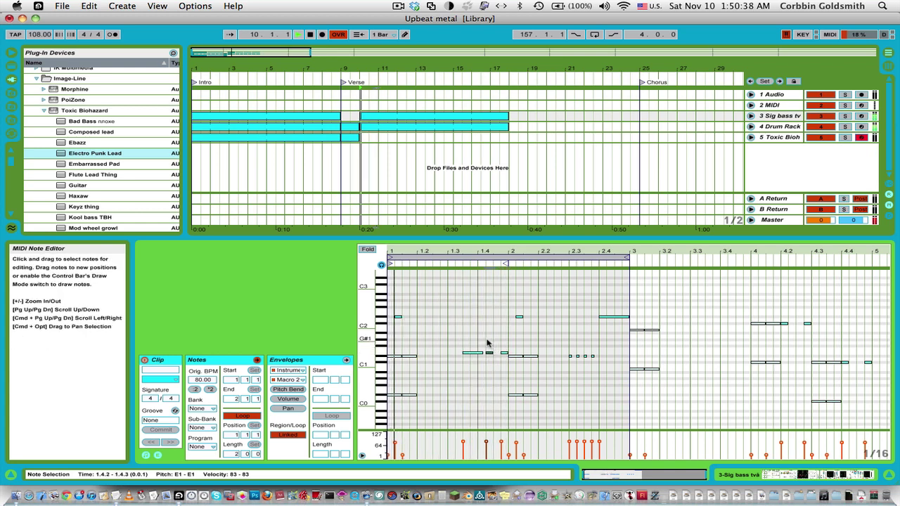
left_click(487, 343)
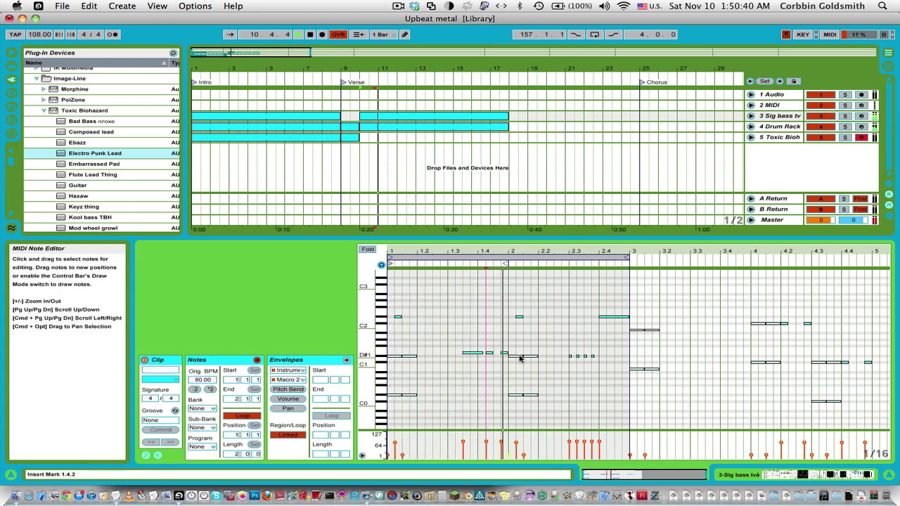
key("space")
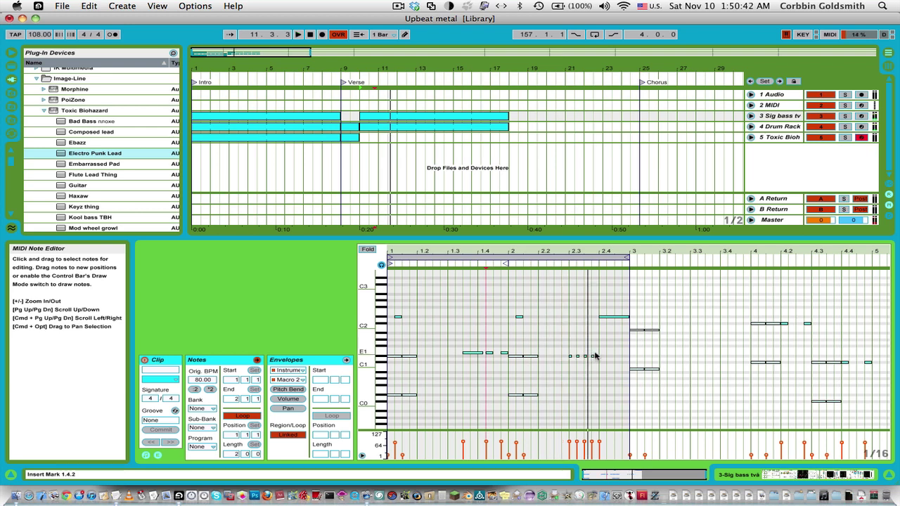
- In the bass clip's pitch bend envelope, add breakpoints after beat 2.4 and slope the curve down to -8192 at the loop's end
left_click_drag(597, 352, 564, 364)
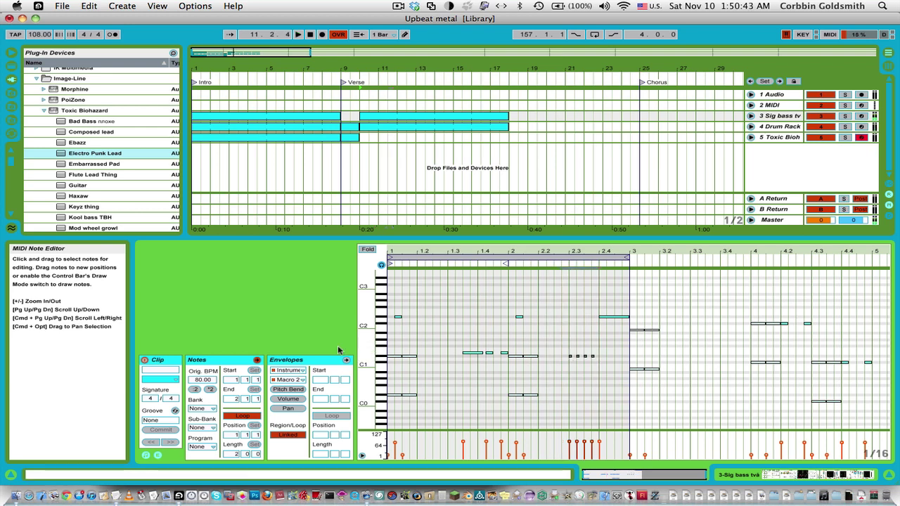
left_click(289, 388)
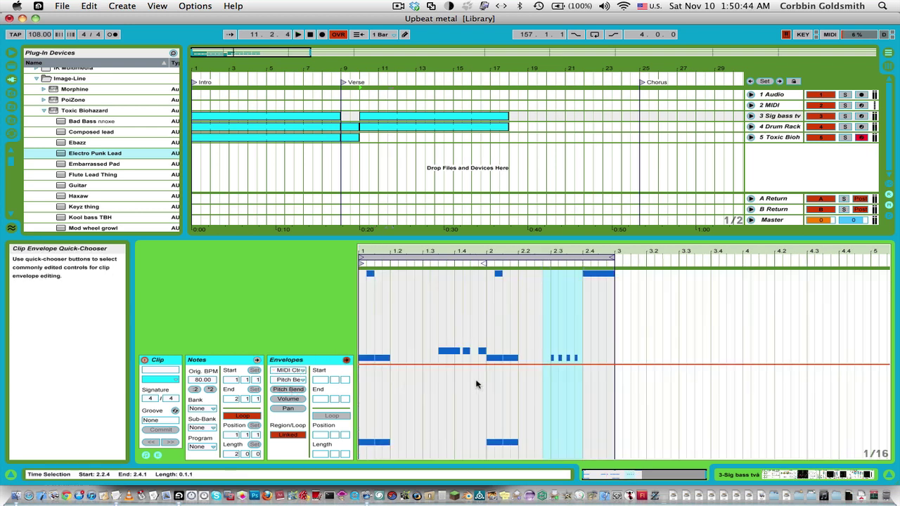
double_click(588, 367)
double_click(595, 366)
key("space")
left_click_drag(594, 367, 612, 458)
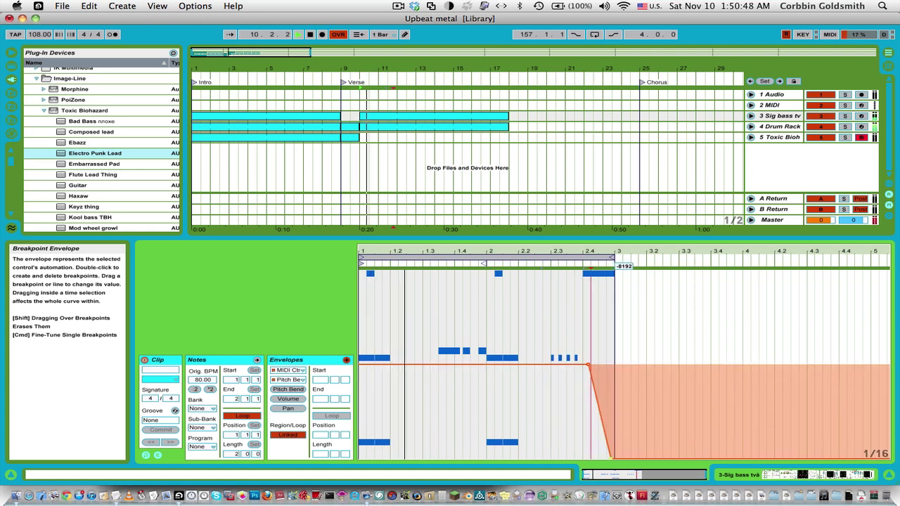
- Play the verse from the start of the Sig bass clip at bar 10 and save the set
left_click(411, 116)
key("space")
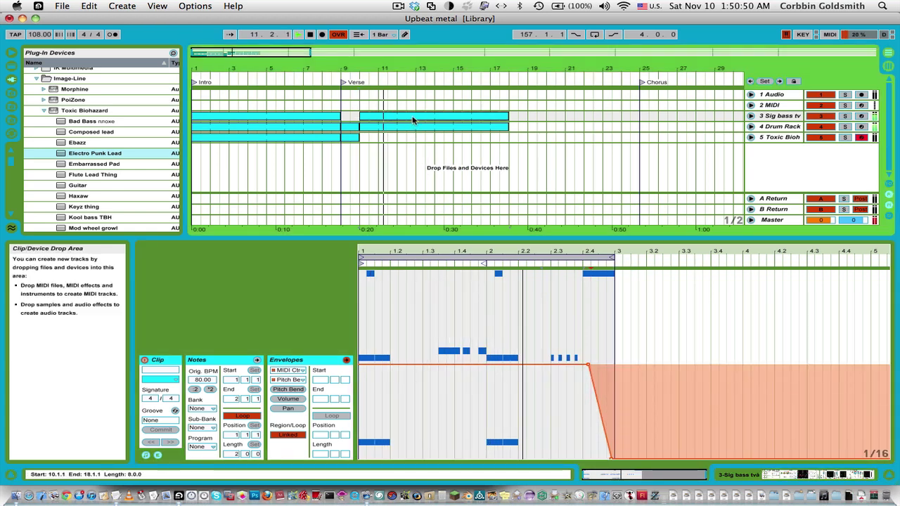
key("super+s")
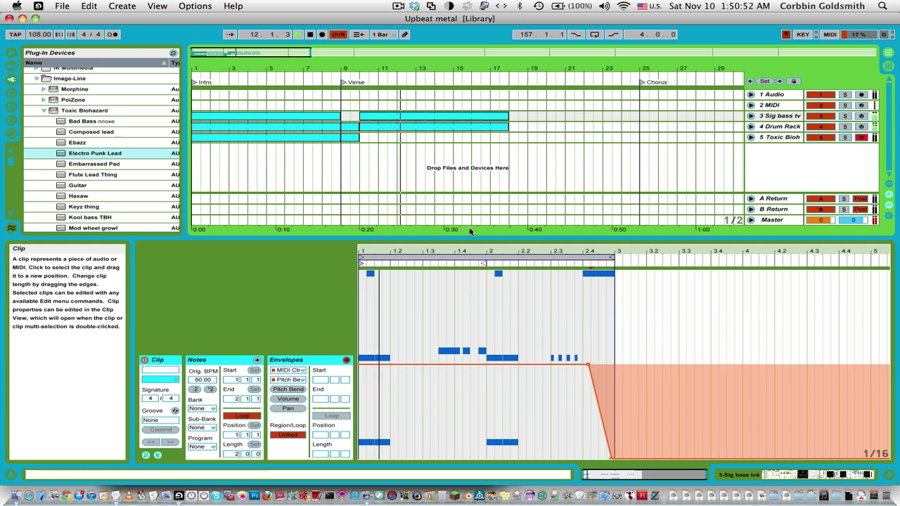
- Switch the bass clip back from its envelope to its note display and reduce the height of the clip view
left_click(480, 326)
left_click(485, 321)
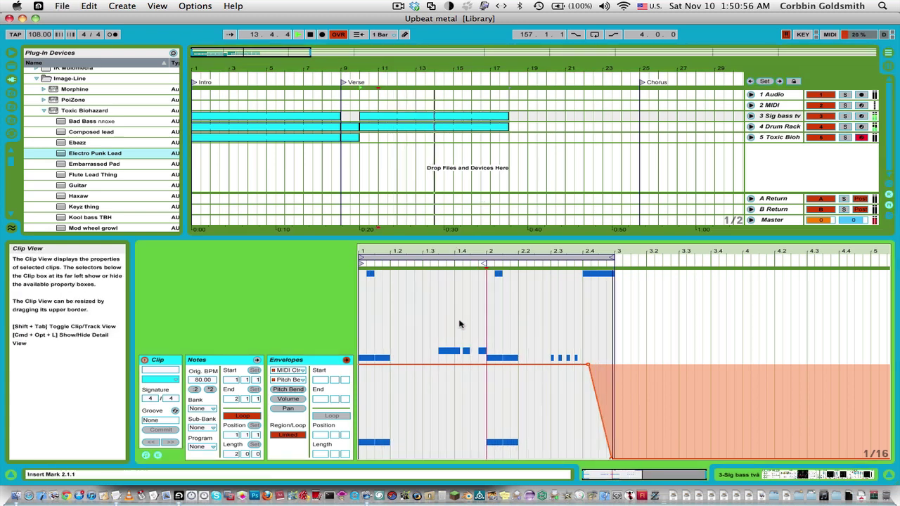
left_click(227, 359)
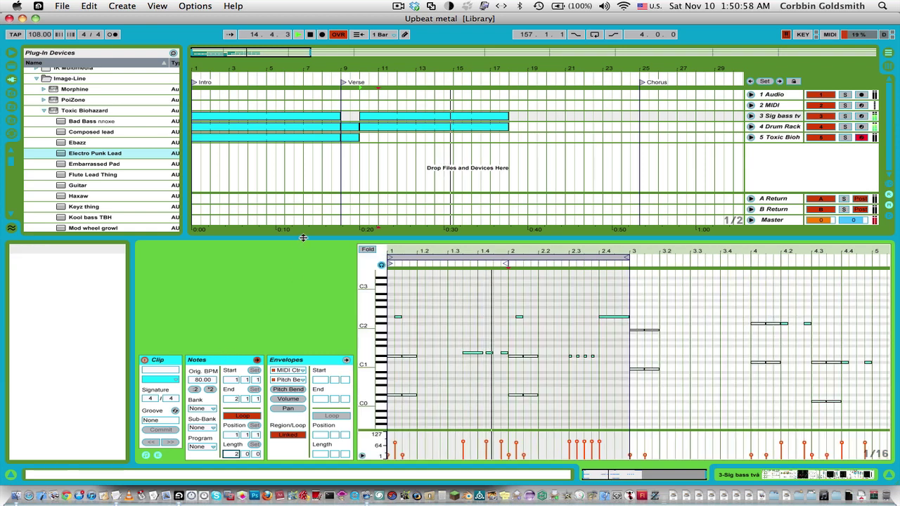
left_click_drag(303, 239, 310, 350)
- Replay the verse from bar 10 and mark the empty range 10.1.1 to 18.1.1 on the Toxic Biohazard track
left_click(426, 116)
key("space")
key("space")
key("space")
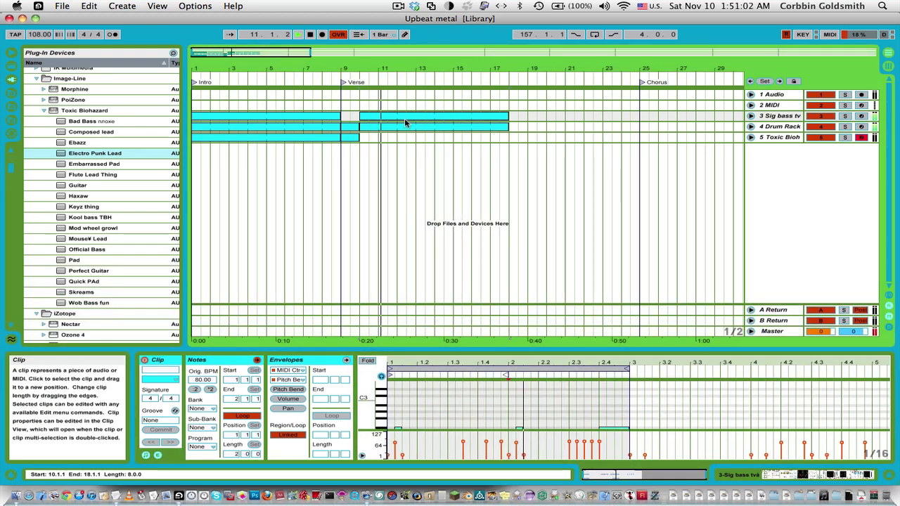
left_click(361, 139)
left_click_drag(362, 139, 504, 147)
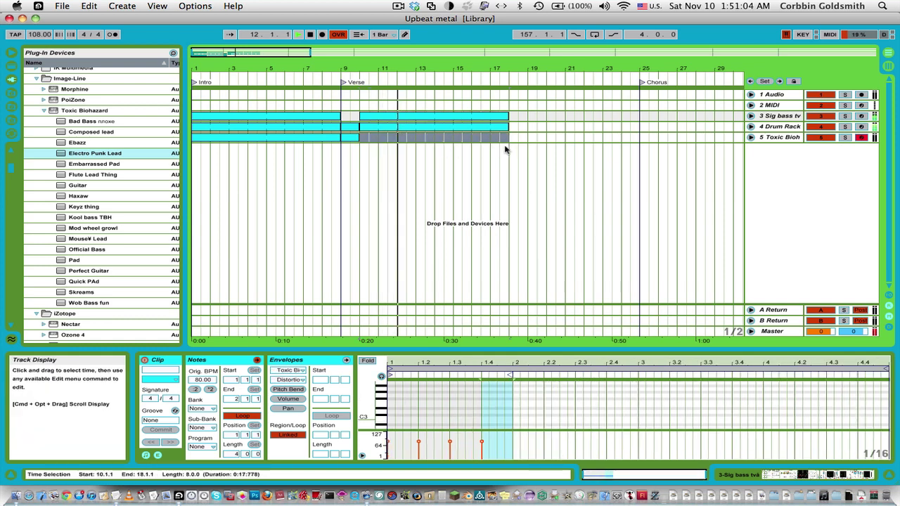
left_click(408, 115)
key("space")
key("space")
key("space")
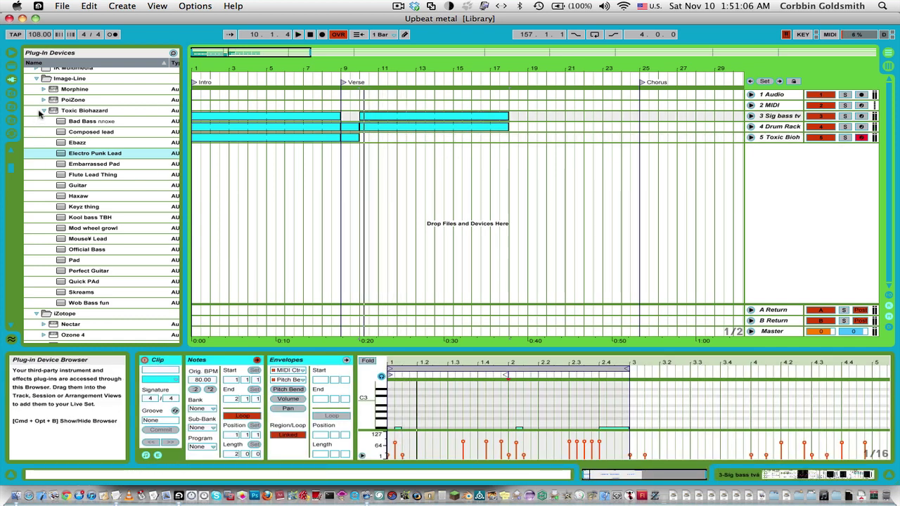
- Find the Harsh Bass ^ 2 preset among Live's Instrument Rack presets and load it onto a new MIDI track
left_click(44, 111)
scroll(48, 119, "up", 1)
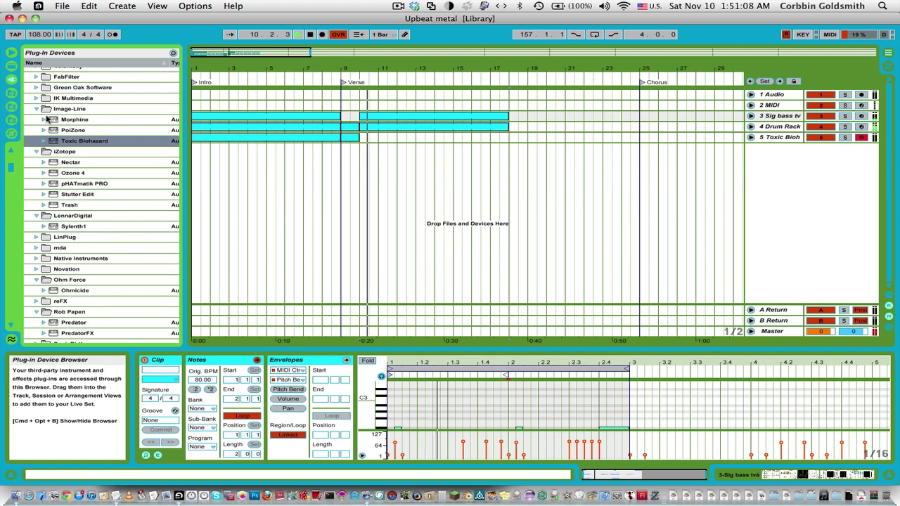
scroll(44, 132, "up", 10)
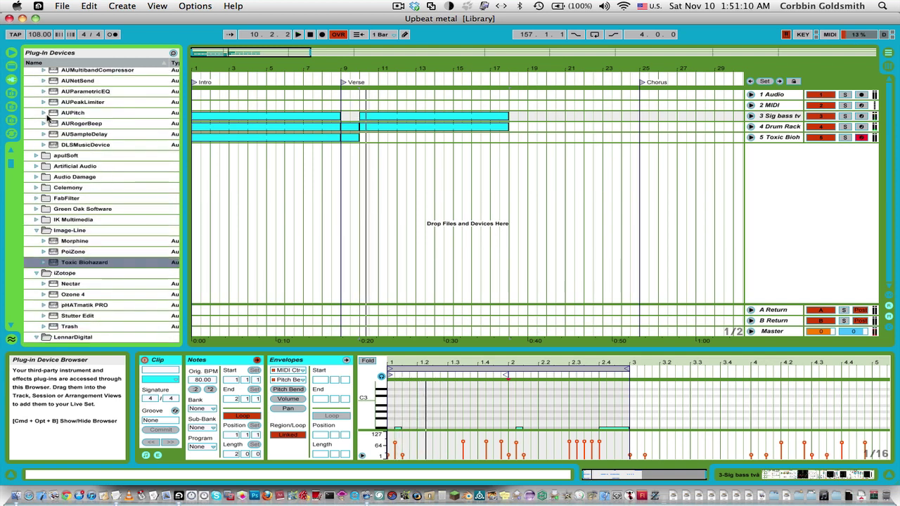
left_click(11, 66)
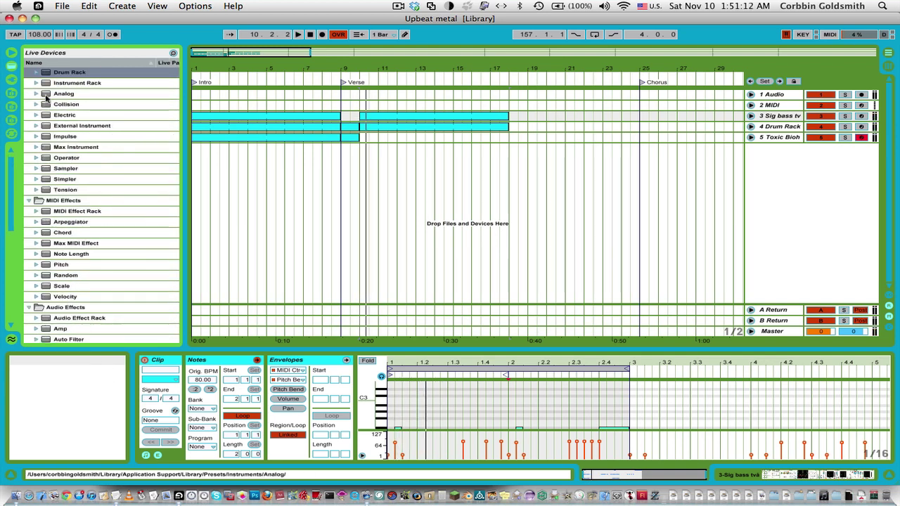
left_click(37, 82)
scroll(70, 147, "down", 2)
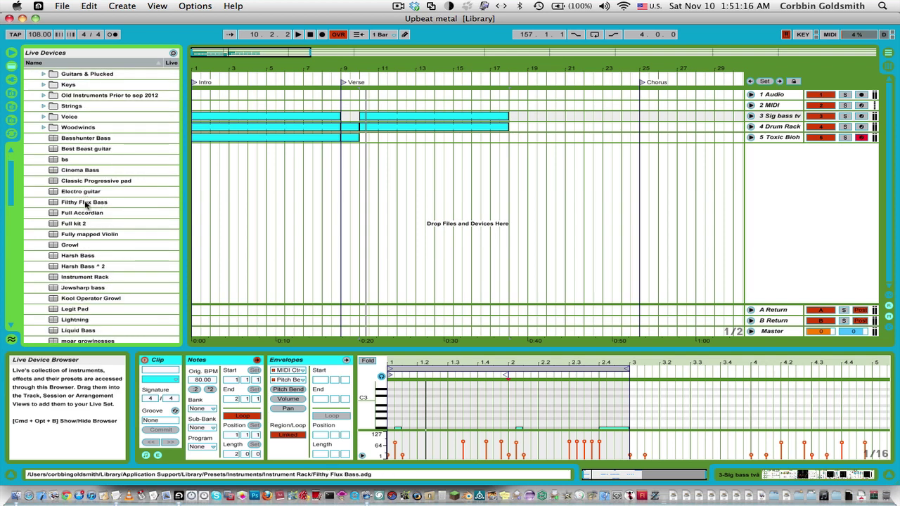
scroll(81, 208, "down", 4)
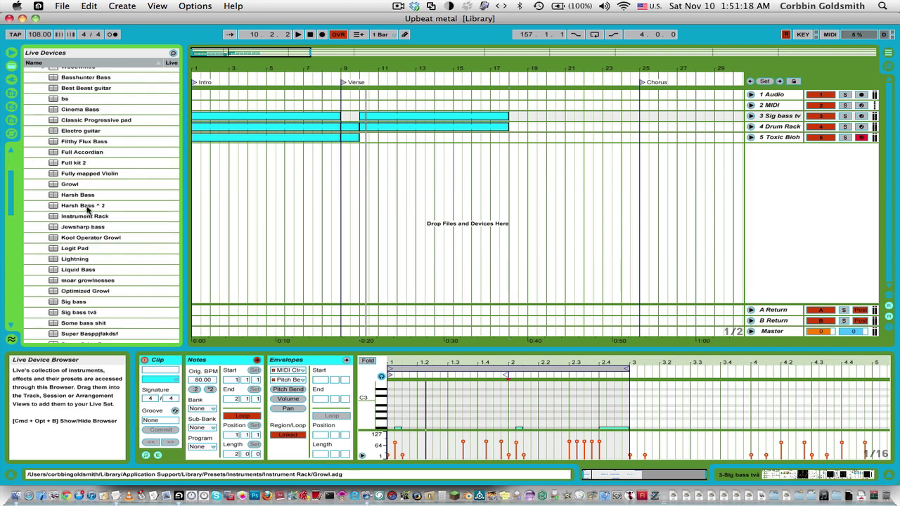
scroll(90, 210, "down", 4)
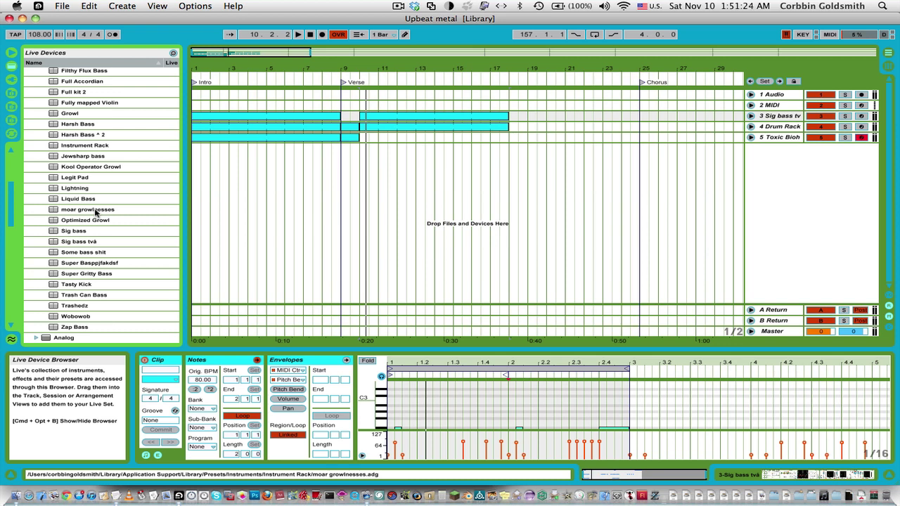
left_click_drag(85, 136, 328, 198)
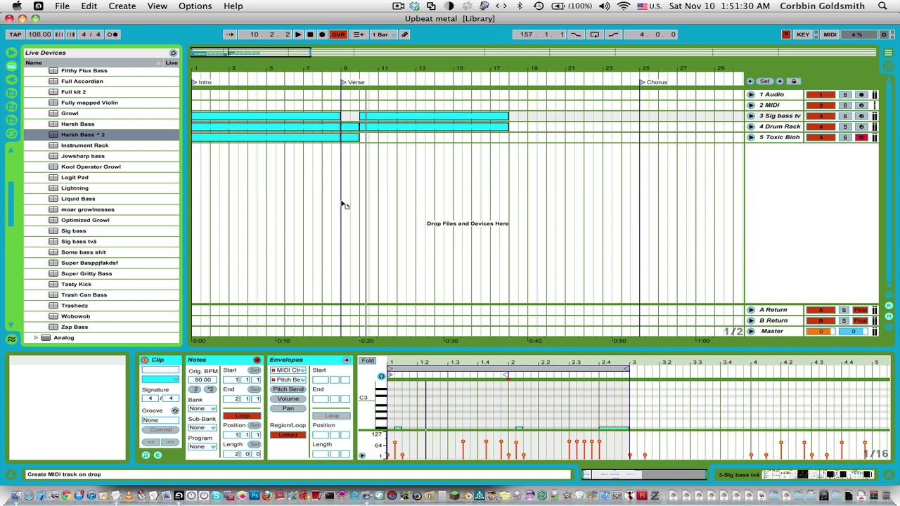
left_click_drag(343, 205, 343, 204)
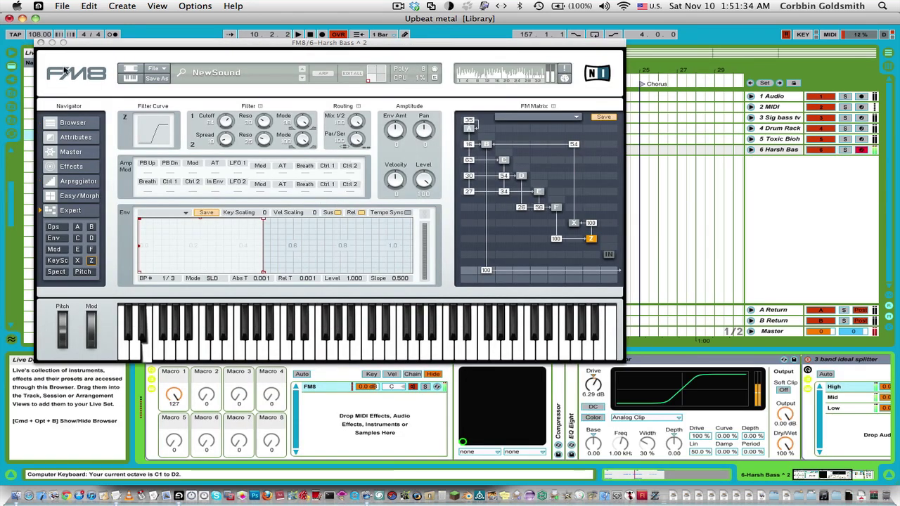
- Audition the Harsh Bass ^ 2 rack while sweeping Macro 1, and close its FM8 and Pro-Q plug-in windows
key("x")
left_click_drag(174, 395, 174, 450)
left_click_drag(174, 394, 174, 454)
left_click_drag(174, 394, 173, 371)
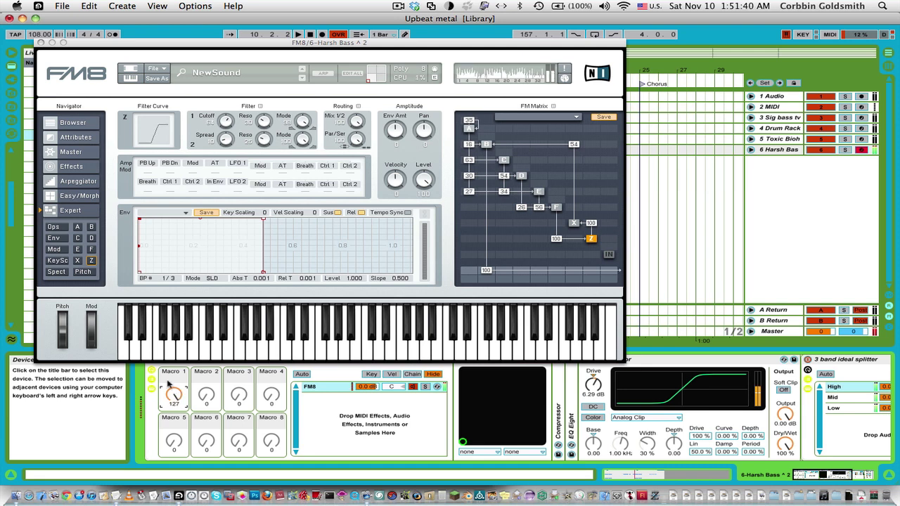
left_click(42, 43)
left_click(52, 61)
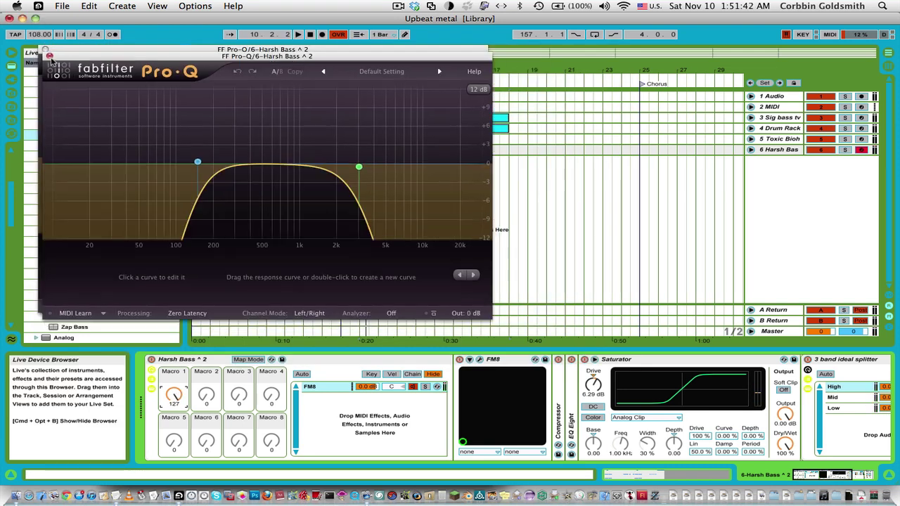
left_click(46, 55)
left_click(42, 50)
- Try the Harsh Bass ^ 2 sound while bringing Macro 1 down to 0
left_click_drag(173, 396, 174, 424)
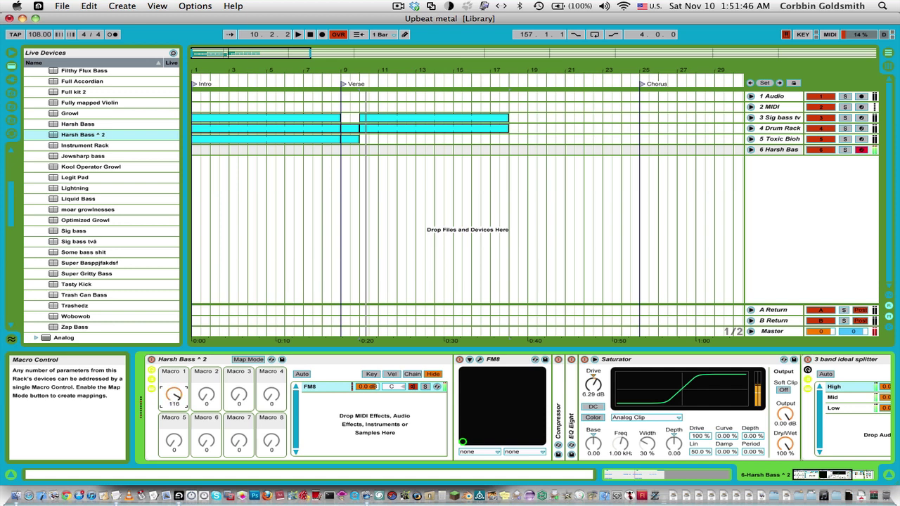
key("space")
left_click_drag(174, 395, 174, 453)
left_click_drag(174, 395, 174, 381)
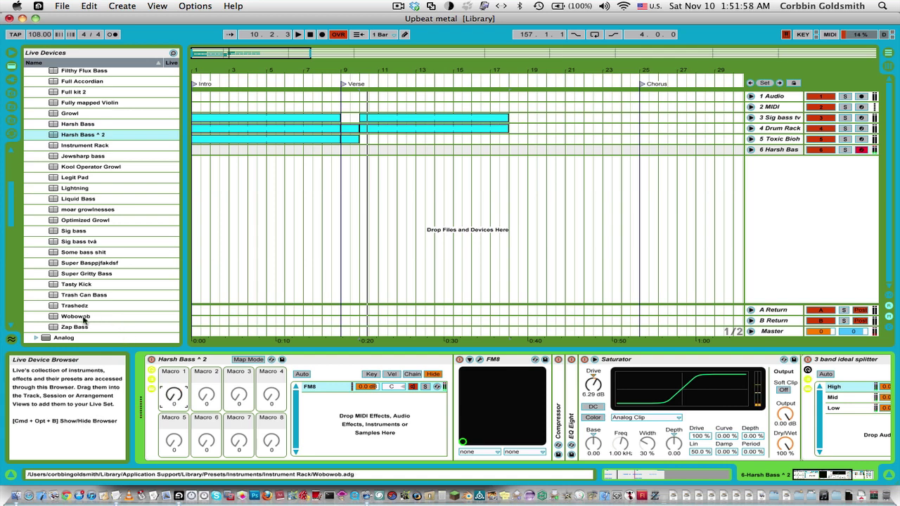
- Replace the Harsh Bass ^ 2 rack with the Trashedz preset and close its Massive and Trash windows
left_click_drag(73, 307, 184, 363)
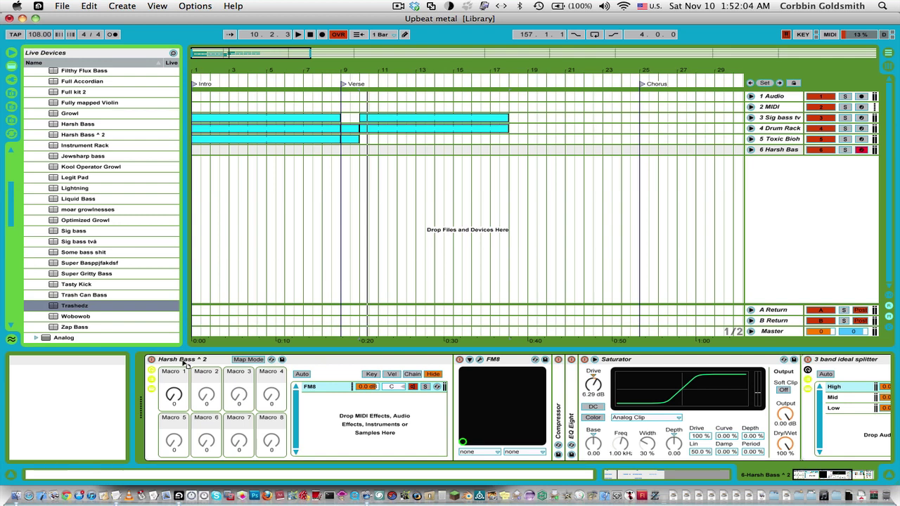
double_click(184, 363)
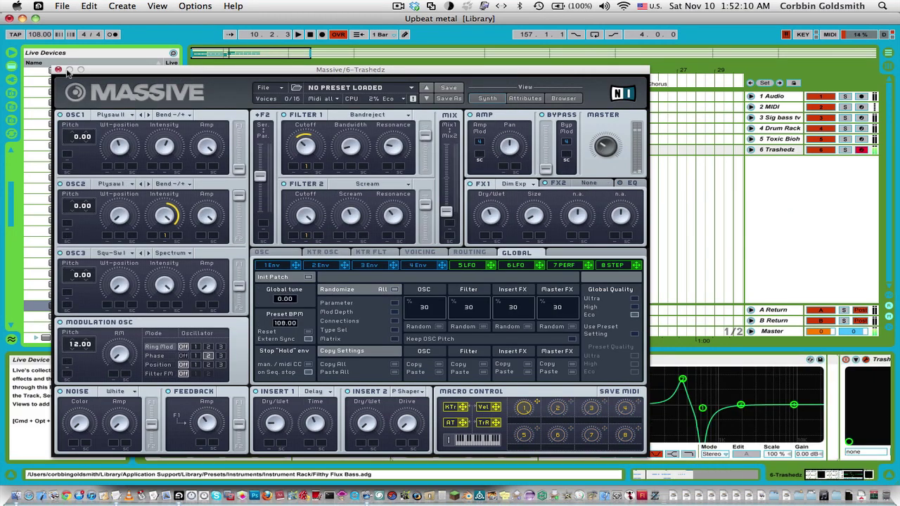
left_click(58, 70)
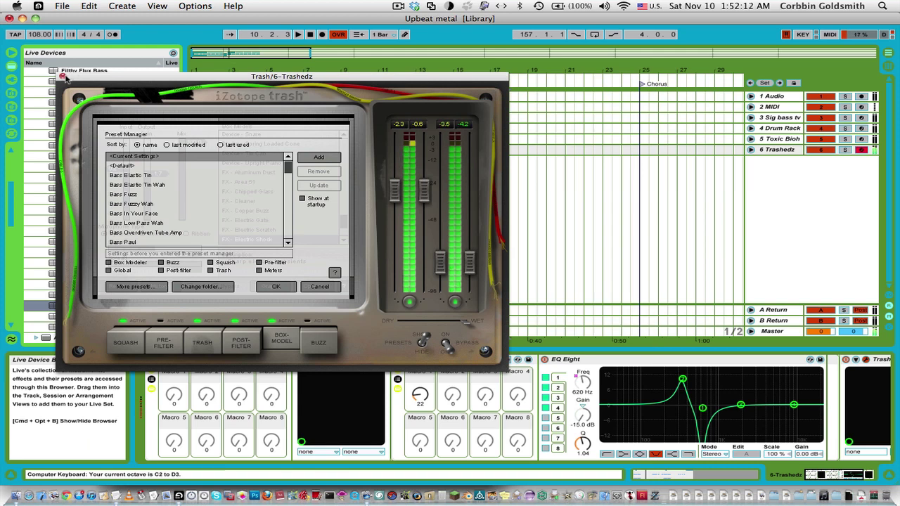
left_click(63, 77)
- Audition Trashedz in different keyboard octaves and set Macro 1 of its Audio Effect Rack to 127
key("x")
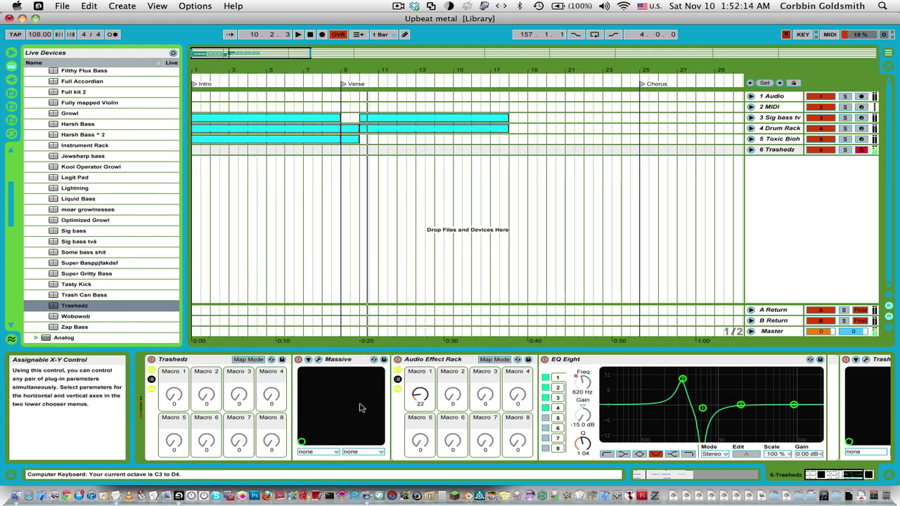
key("z")
left_click_drag(420, 396, 420, 341)
key("z")
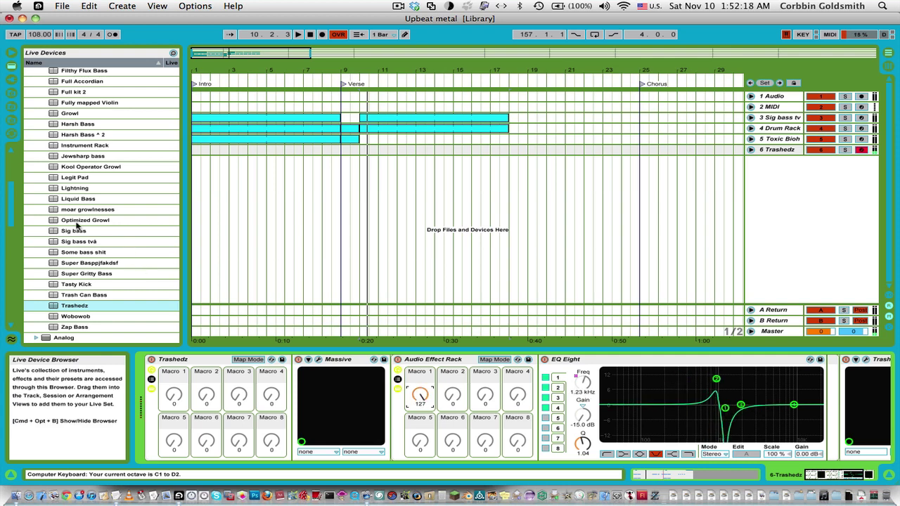
- Swap the Trashedz rack for the Liquid Bass preset, audition it and close its FM8 window
left_click(77, 200)
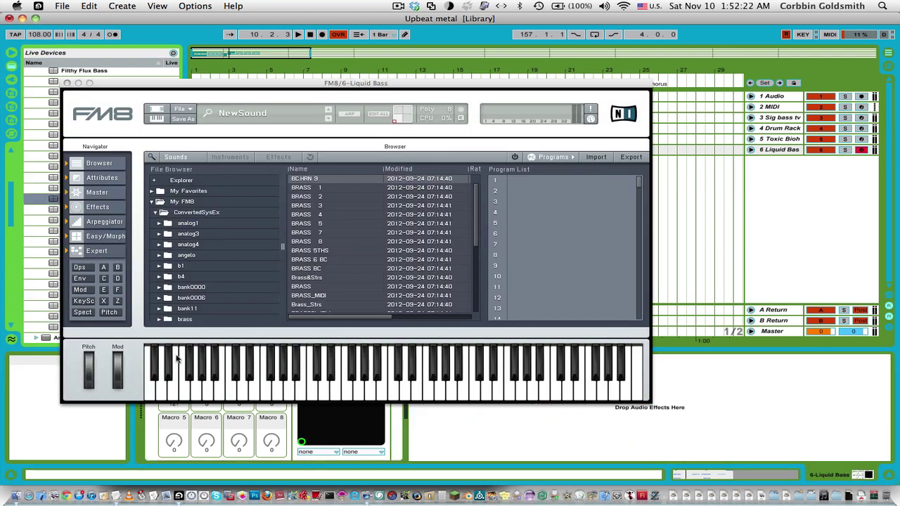
key("d")
key("x")
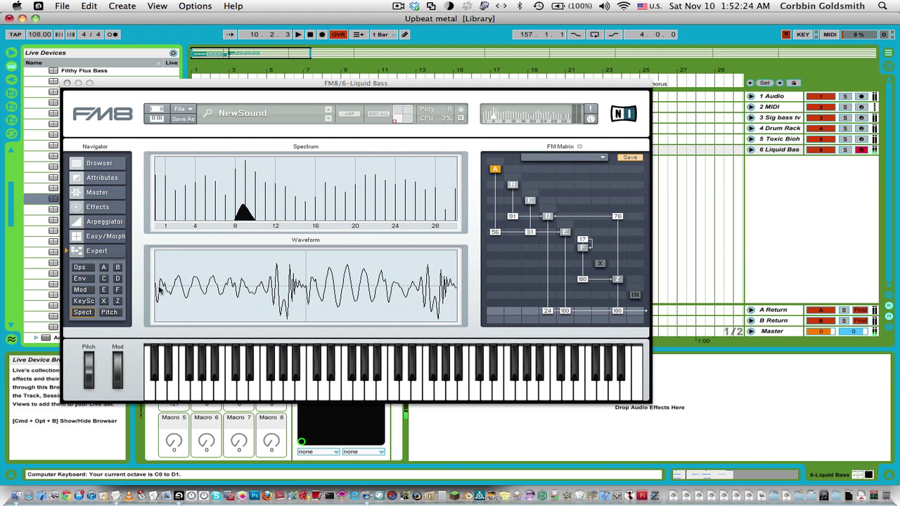
left_click(67, 83)
- Replace the Liquid Bass rack on track 6 with the Full Accordian preset
scroll(83, 113, "up", 3)
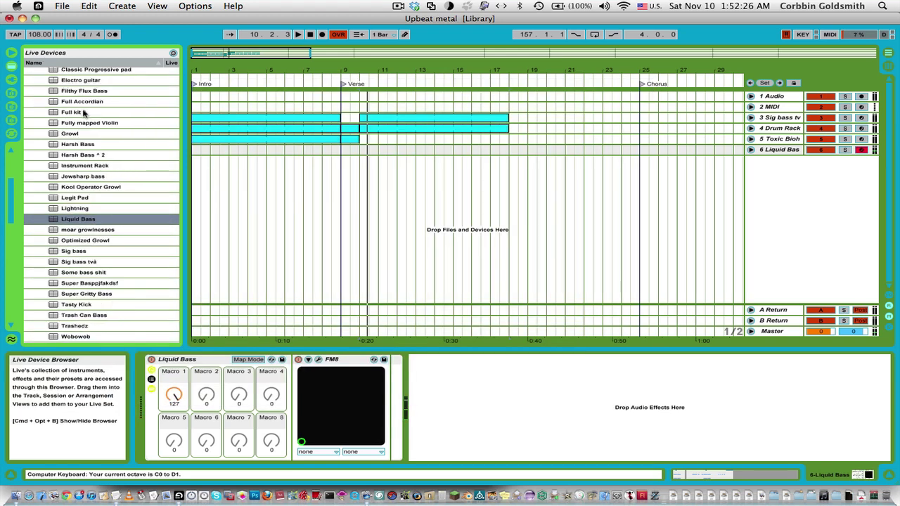
scroll(83, 112, "up", 8)
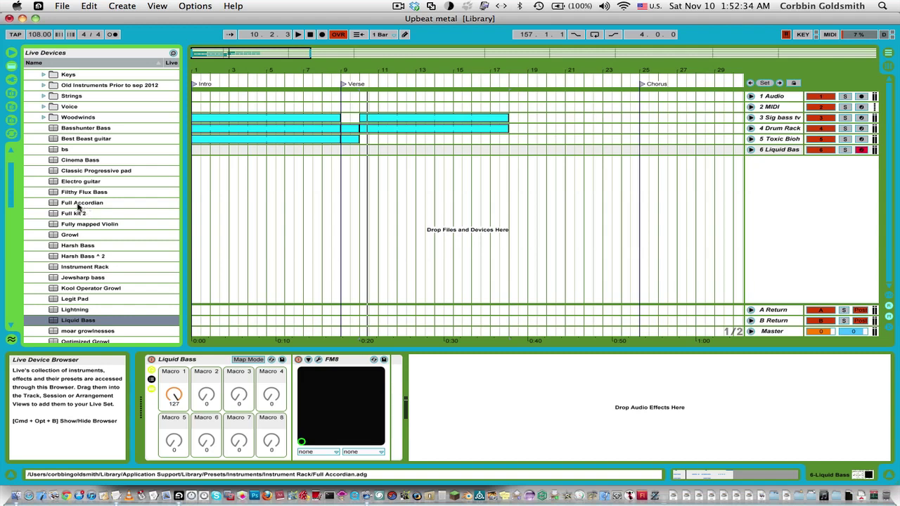
mouse_move(71, 204)
left_mouse_down()
mouse_move(166, 317)
mouse_move(184, 359)
left_mouse_up()
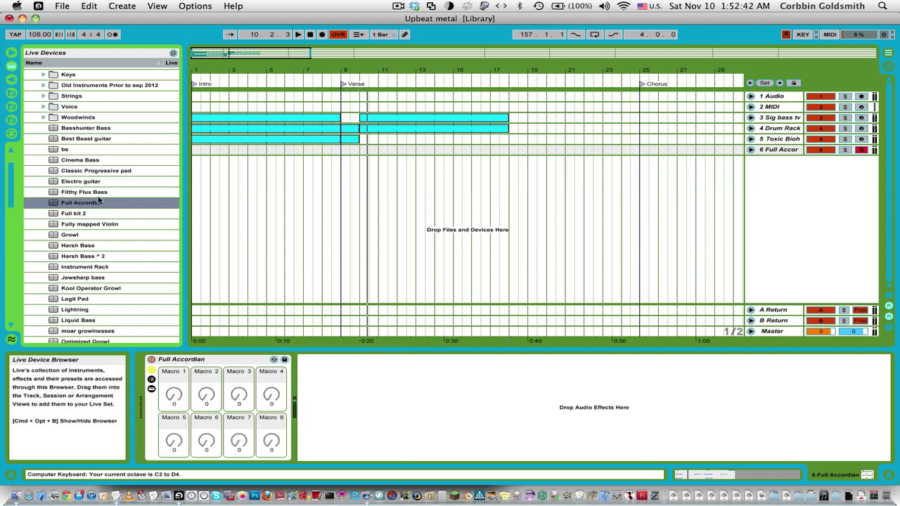
- Look through the remaining Instrument Rack presets for another sound and collapse that preset list
scroll(95, 218, "down", 3)
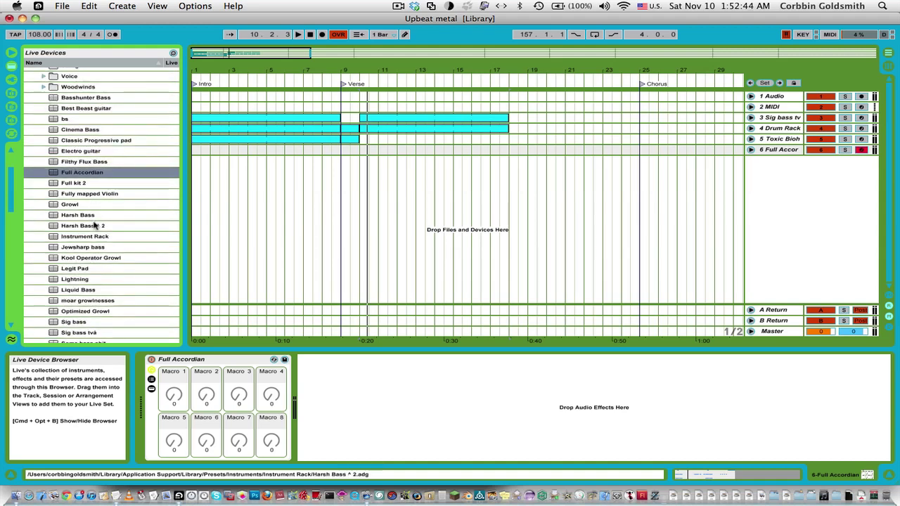
scroll(74, 275, "down", 3)
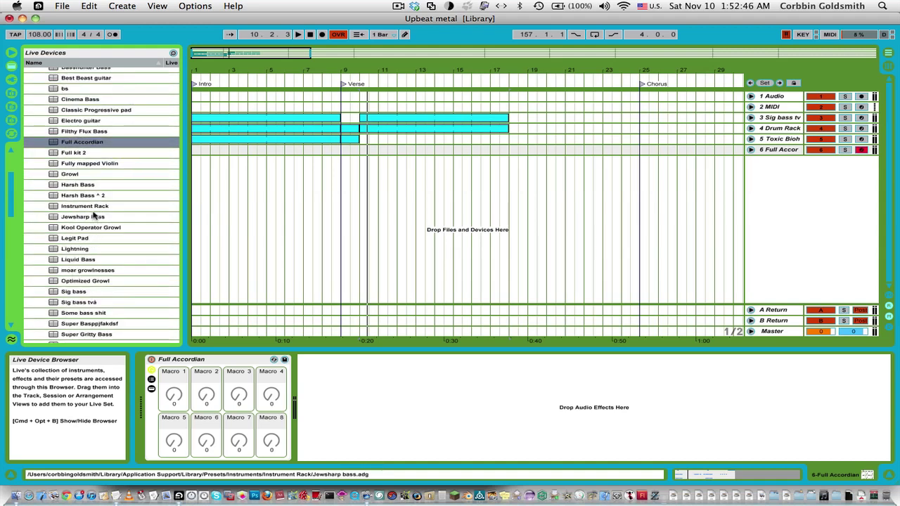
scroll(94, 215, "down", 3)
scroll(94, 216, "down", 3)
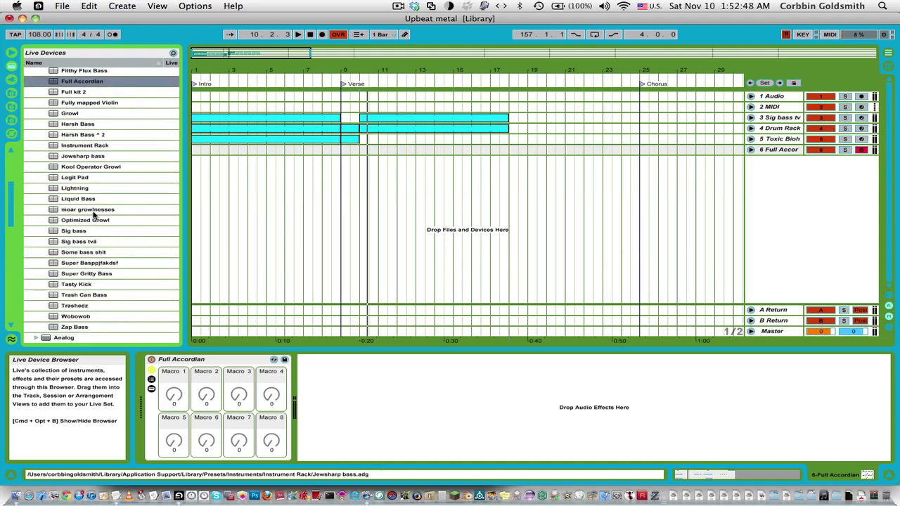
scroll(93, 214, "up", 1)
scroll(94, 215, "down", 5)
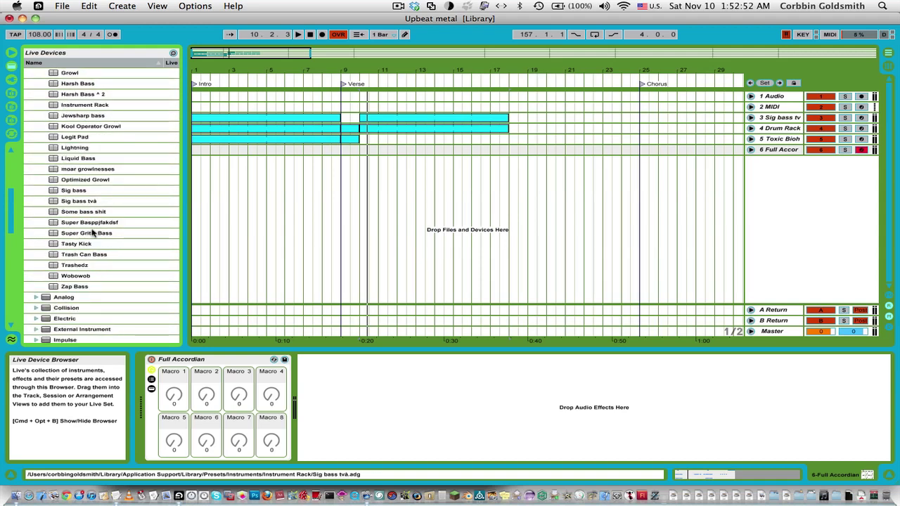
left_click(93, 232)
key("Left")
- Look through the instrument devices in the browser and expand Operator's preset list
key("Down")
key("Down")
key("Down")
key("Down")
key("Down")
key("Down")
key("Down")
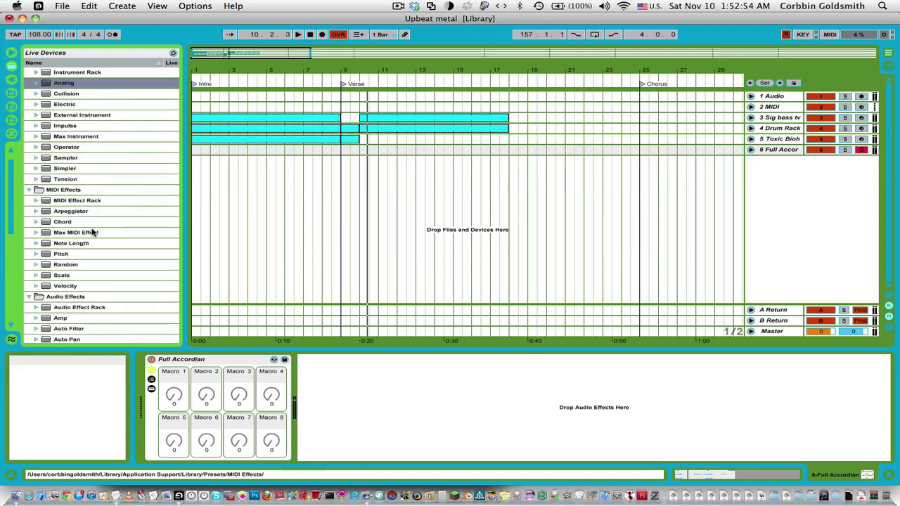
key("Right")
key("Down")
key("Down")
key("Down")
key("Down")
key("Down")
key("Down")
key("Down")
key("Down")
key("Down")
key("Down")
key("Down")
key("Down")
key("Down")
key("Down")
key("Down")
key("Down")
key("Down")
key("Down")
key("Down")
key("Down")
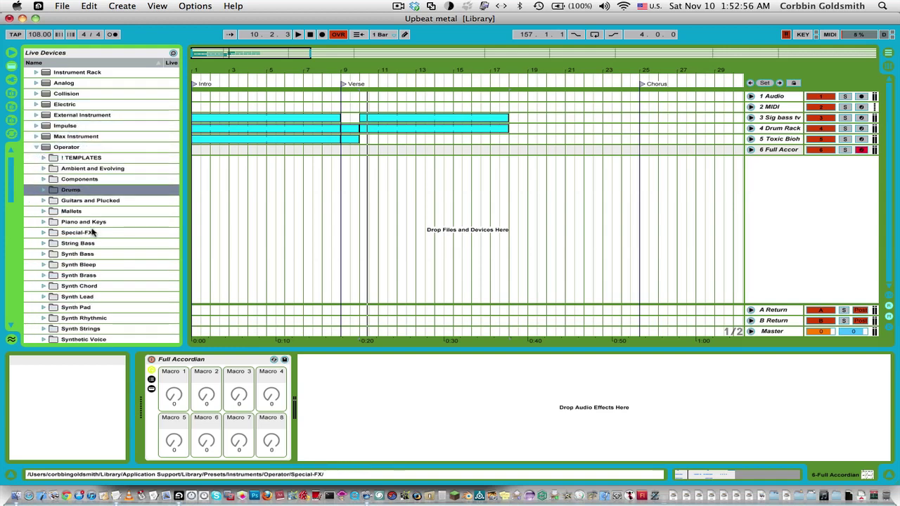
- Look through Operator's preset folders and expand the zsession5 folder
key("Up")
key("Up")
key("Up")
key("Up")
key("Up")
key("Up")
key("Up")
key("Up")
key("Up")
key("Up")
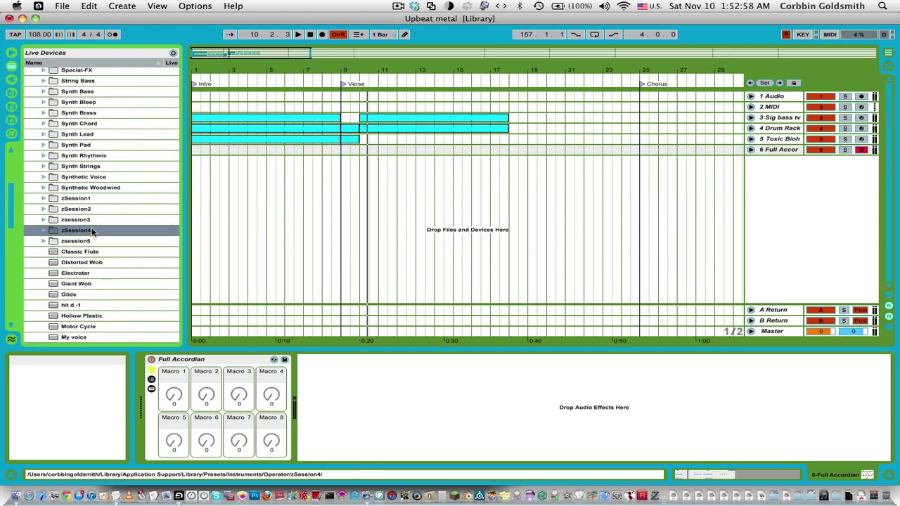
key("Down")
key("Right")
key("Down")
key("Down")
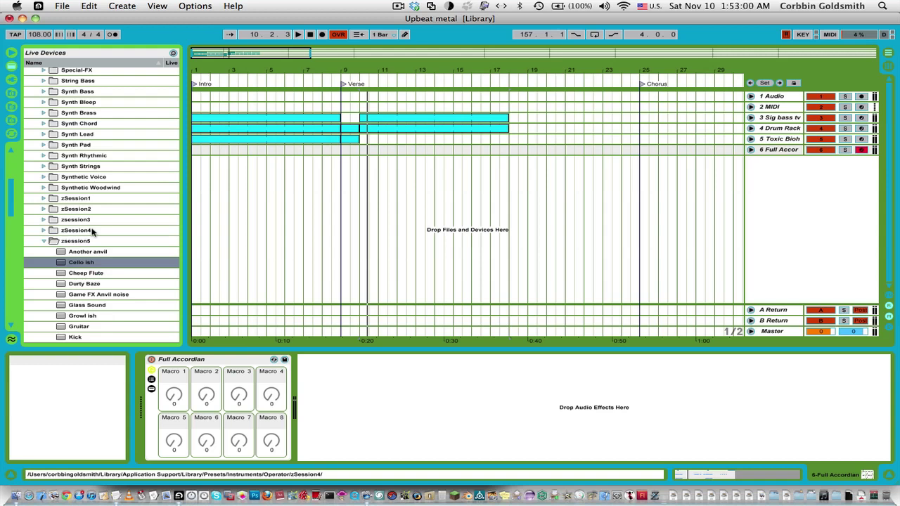
- Replace the Full Accordian rack on track 6 with an Operator preset from the zsession5 folder
key("Down")
key("Down")
key("Down")
key("Down")
key("Down")
key("Down")
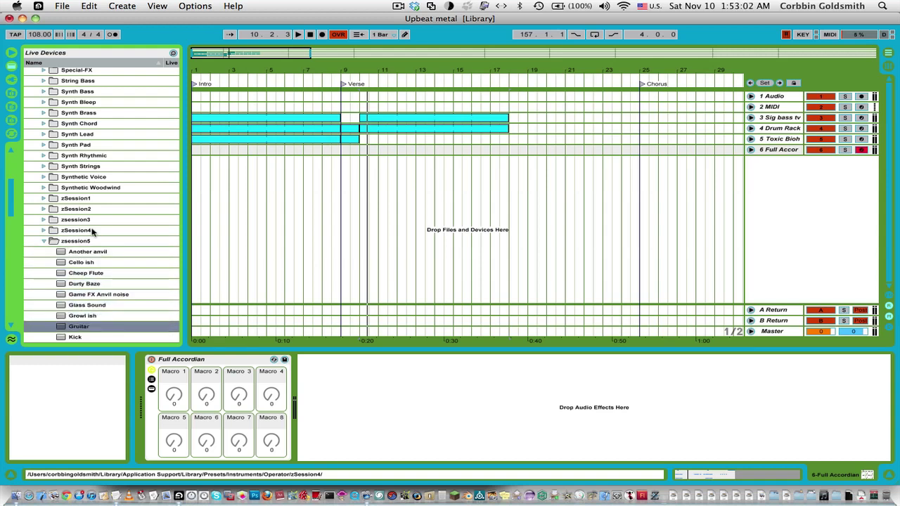
key("Down")
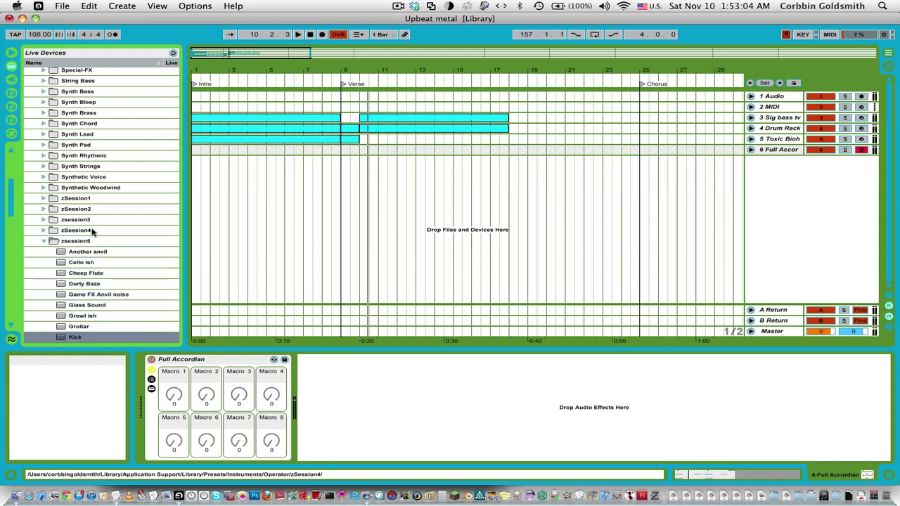
key("Down")
key("Down")
key("Down")
key("Down")
key("Down")
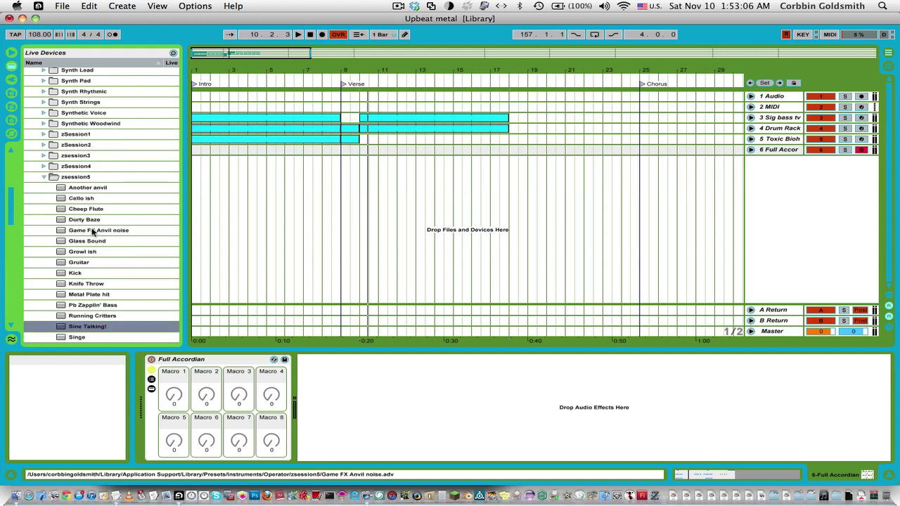
key("Down")
key("Down")
key("Up")
key("Up")
key("Up")
key("Up")
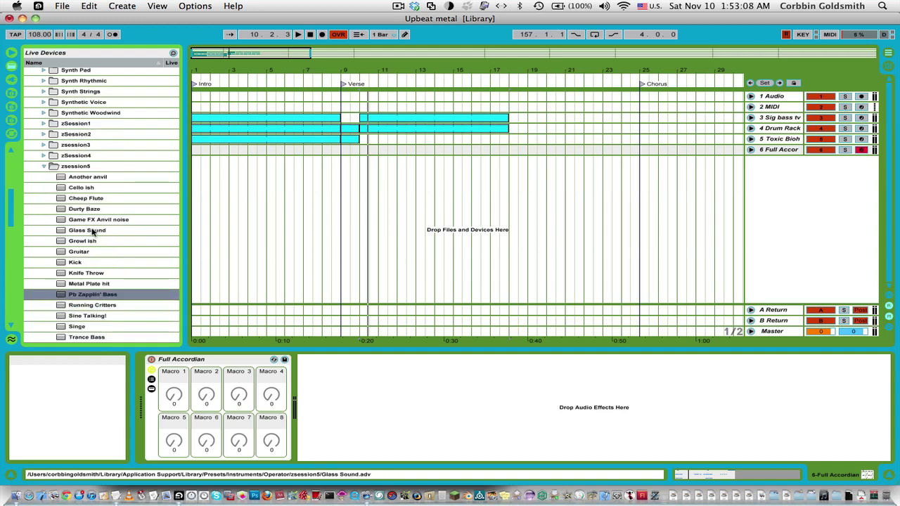
key("Down")
key("Down")
key("Down")
key("Down")
key("Down")
key("Down")
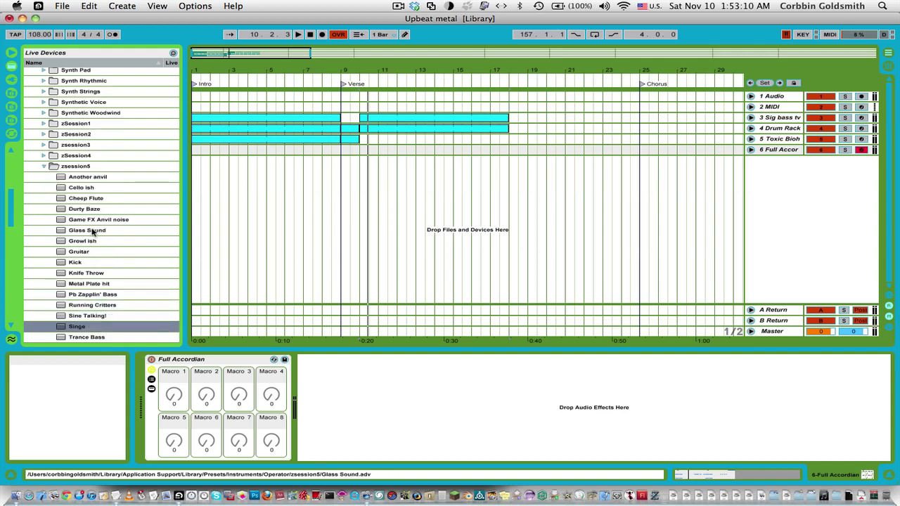
key("Up")
key("Return")
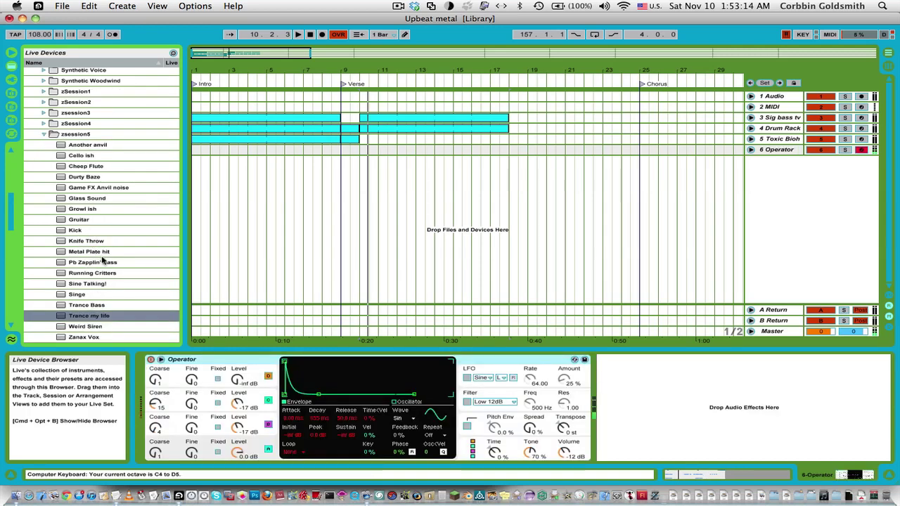
- Load Operator's Electrotar preset onto track 6 and audition it with the keyboard octave raised to C5 to D6
key("Up")
key("Up")
key("Up")
key("Up")
key("Up")
key("Up")
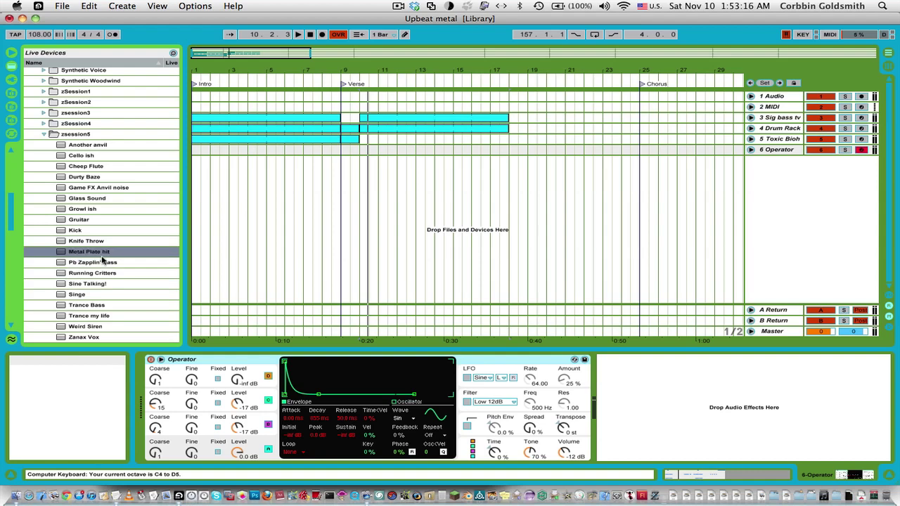
key("Down")
key("Down")
key("Down")
key("Down")
key("Down")
key("Down")
key("Down")
key("Down")
key("Down")
key("Down")
key("Down")
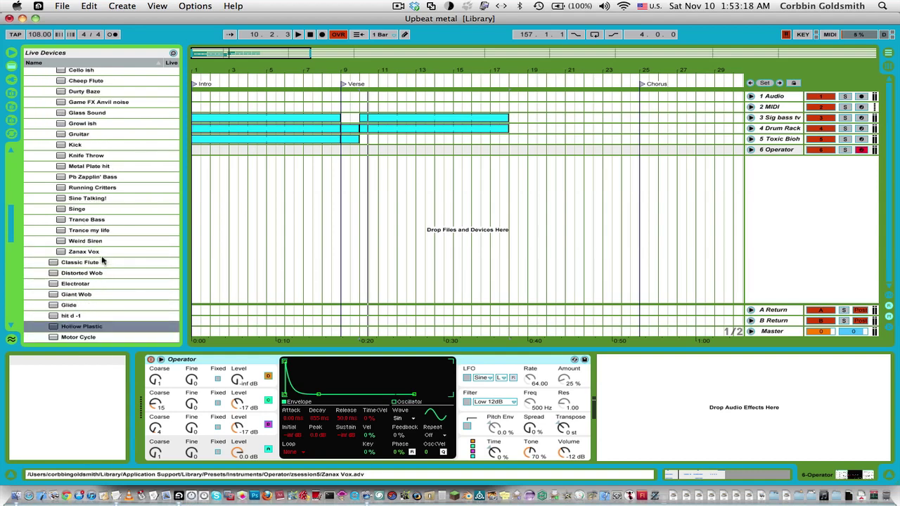
key("Return")
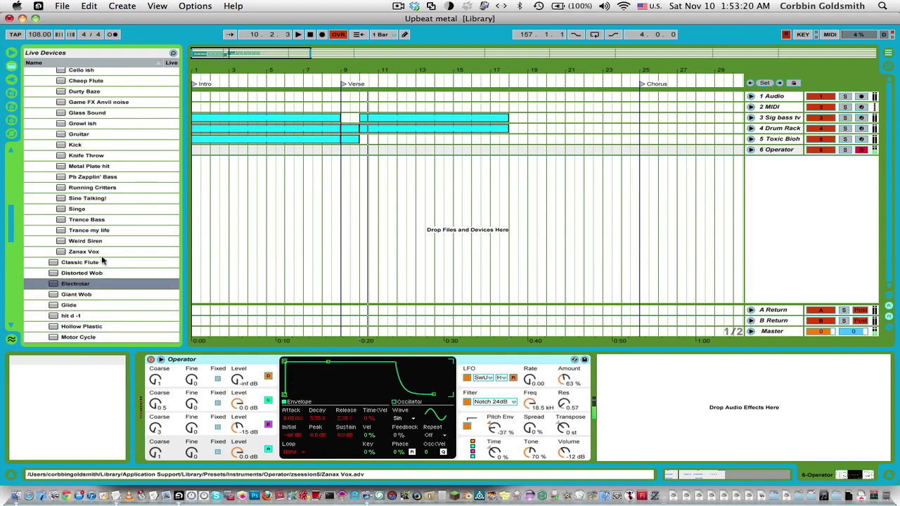
key("x")
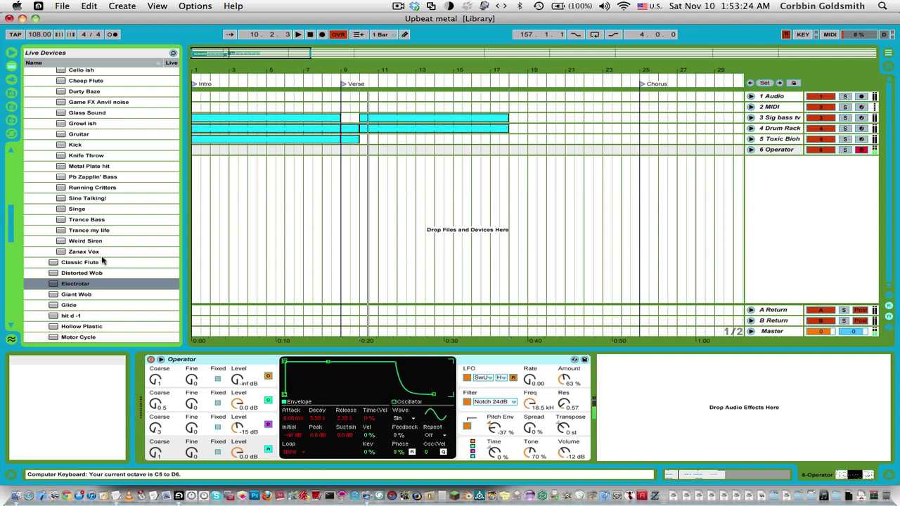
- Swap Electrotar for the Distorted Wob preset and audition it with the keyboard octave lowered to C0 to D1
key("Up")
key("Return")
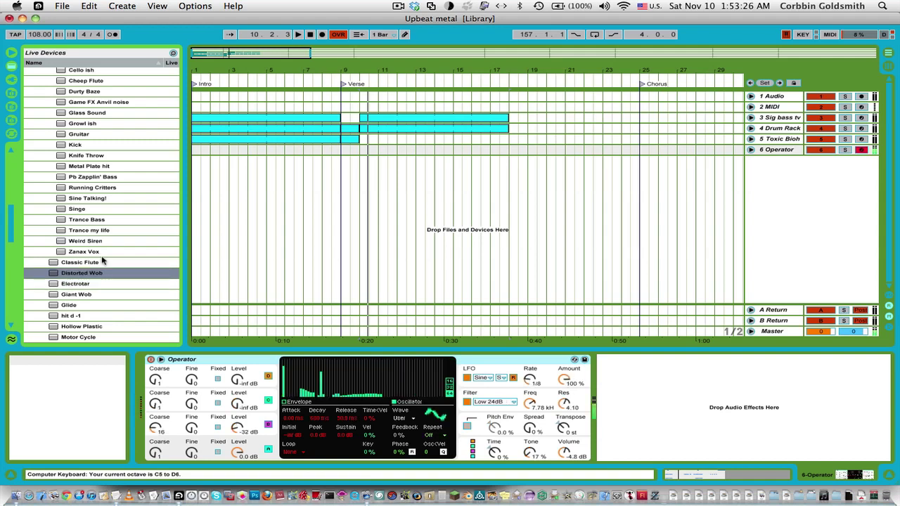
key("z")
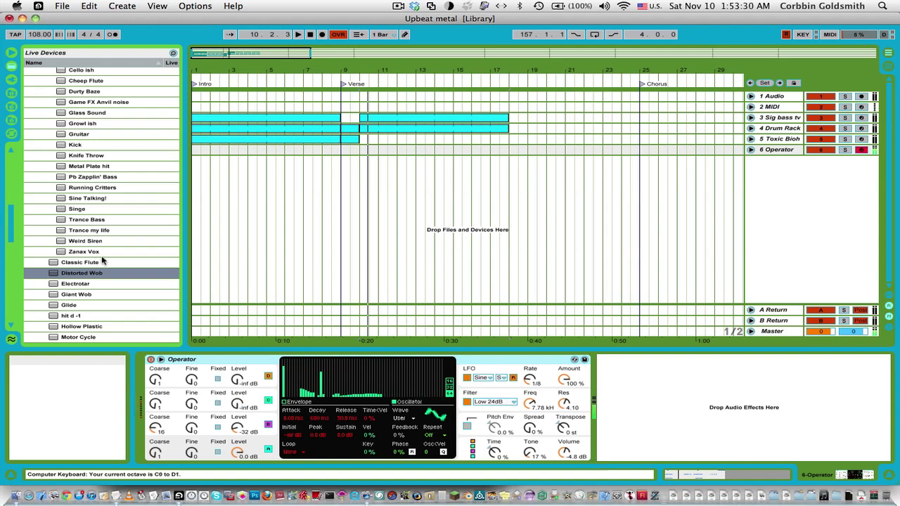
- Audition the Giant Wob, Glide and hit d -1 presets in turn on track 6 and raise the system volume
key("Down")
key("Down")
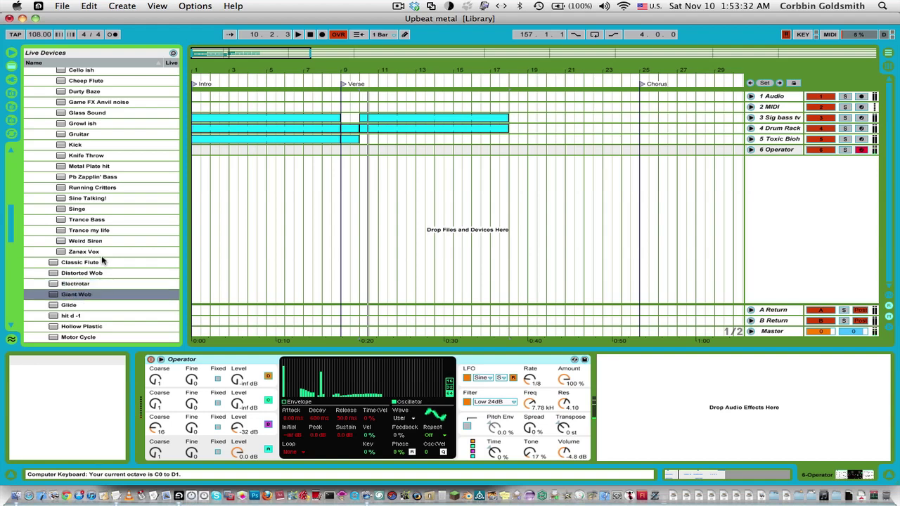
key("Down")
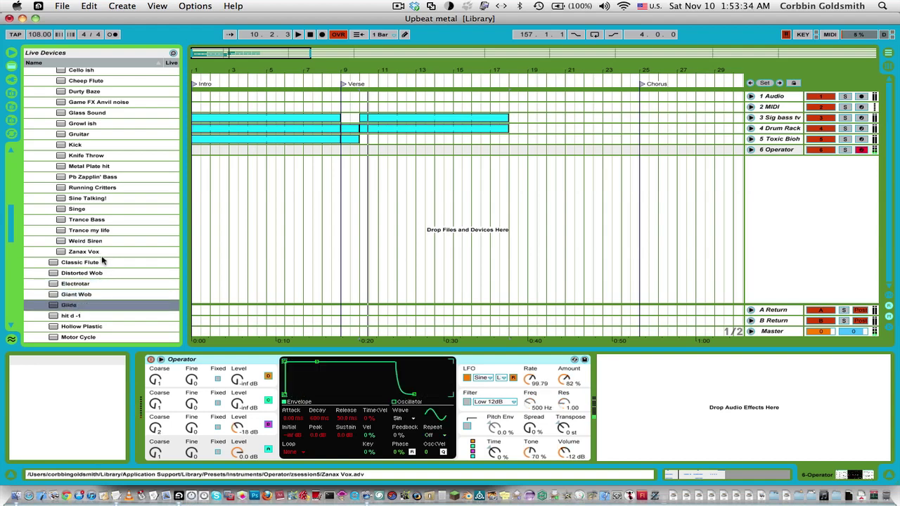
key("Down")
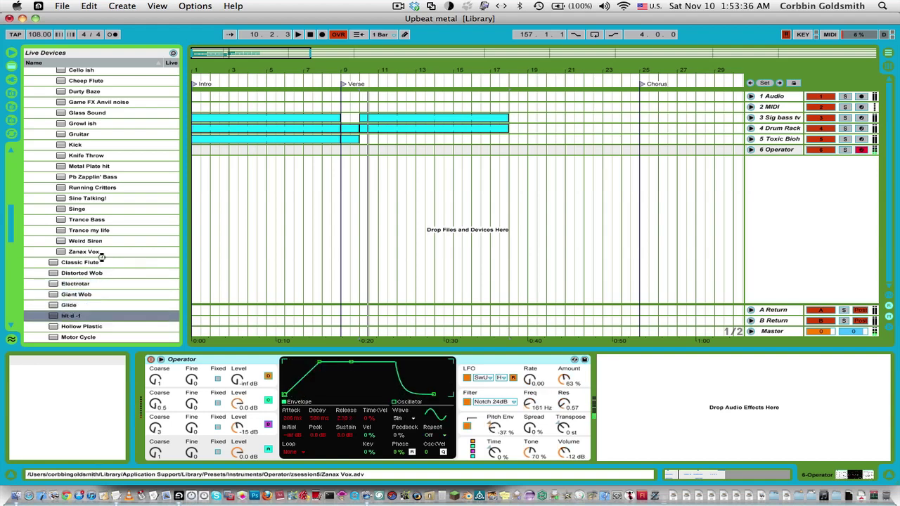
key("Down")
key("Down")
key("Up")
key("Up")
key("z")
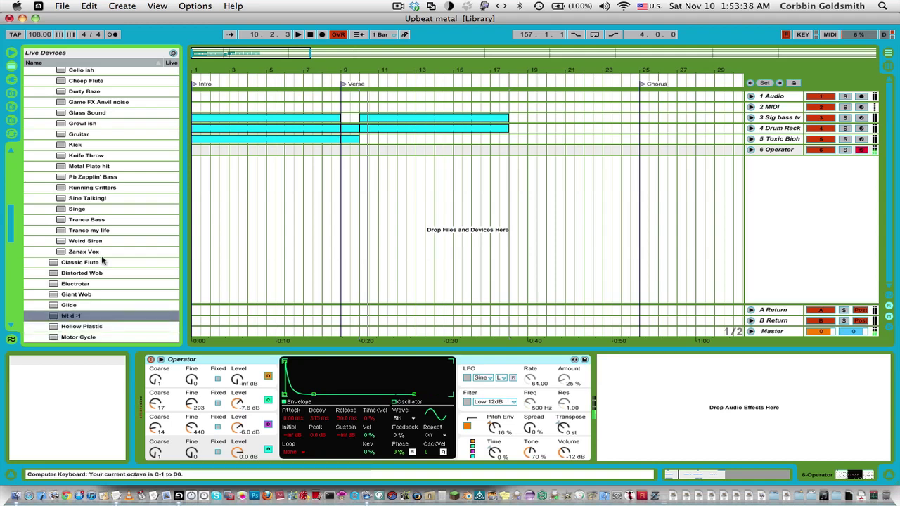
key("Down")
key("XF86AudioRaiseVolume")
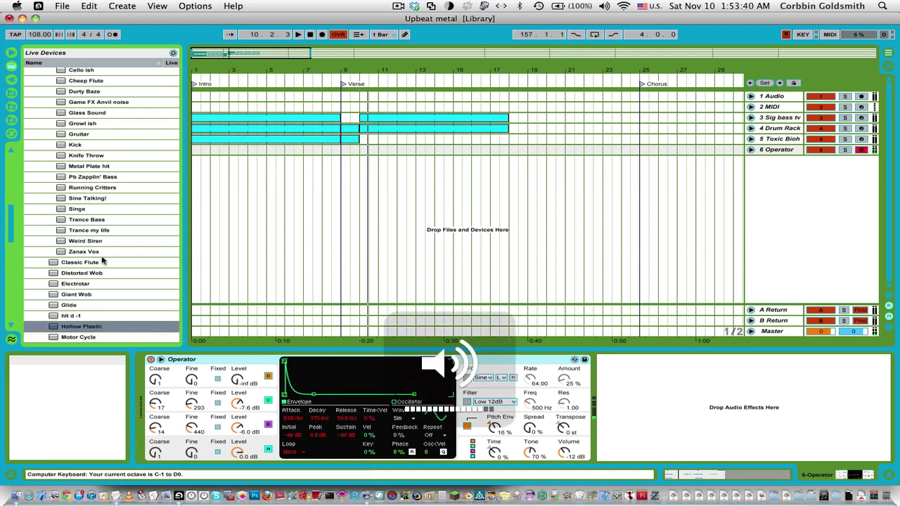
- Audition the Pulsing wobbler, Sax ish and Super Dark grit bass presets, playing the last in a low keyboard octave
key("Down")
key("Down")
key("Down")
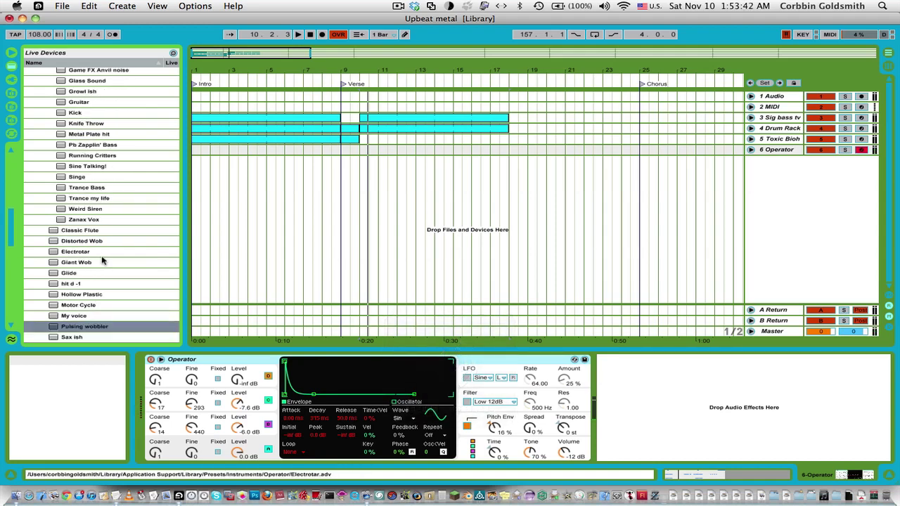
key("Down")
key("Down")
key("Down")
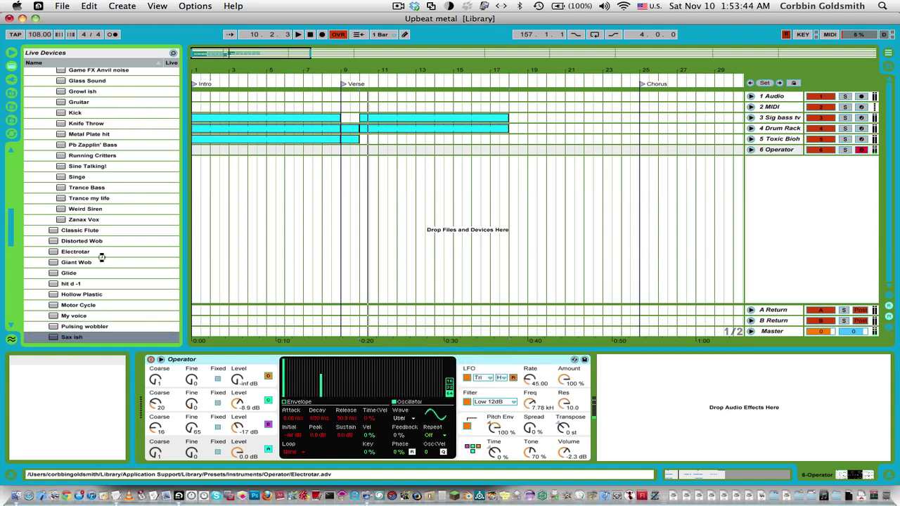
scroll(102, 261, "down", 3)
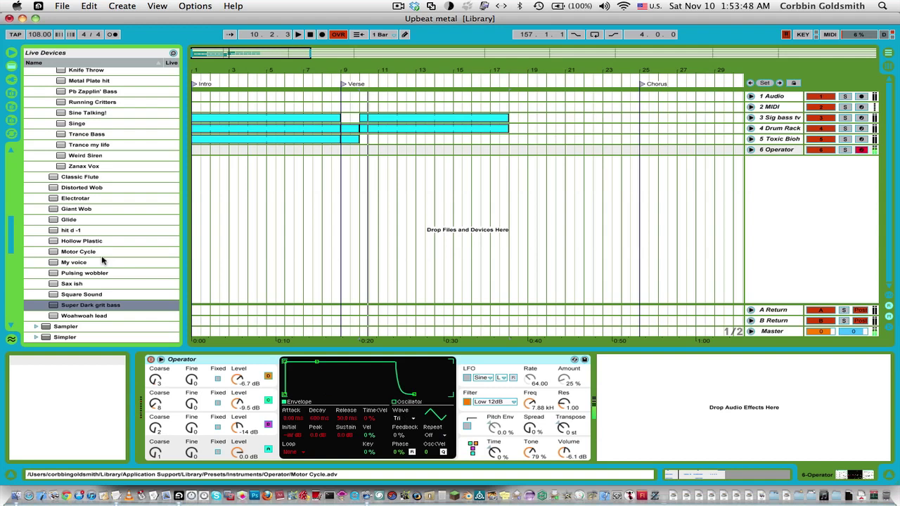
key("z")
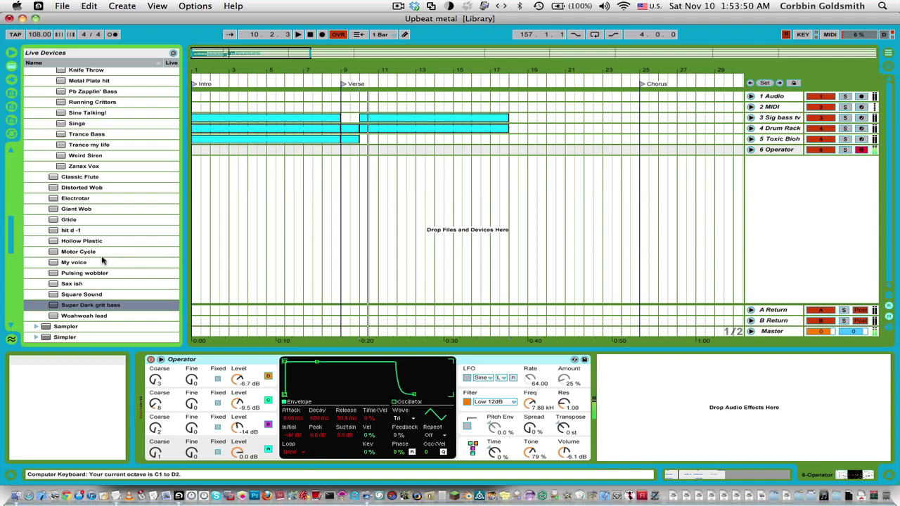
- Go back up Operator's preset list and load Classic Flute onto track 6 to audition it
key("Up")
key("Up")
key("Up")
key("Up")
key("Up")
key("Up")
key("Up")
key("Up")
key("Up")
key("Up")
key("Up")
key("Up")
key("Up")
key("Up")
key("Down")
key("Down")
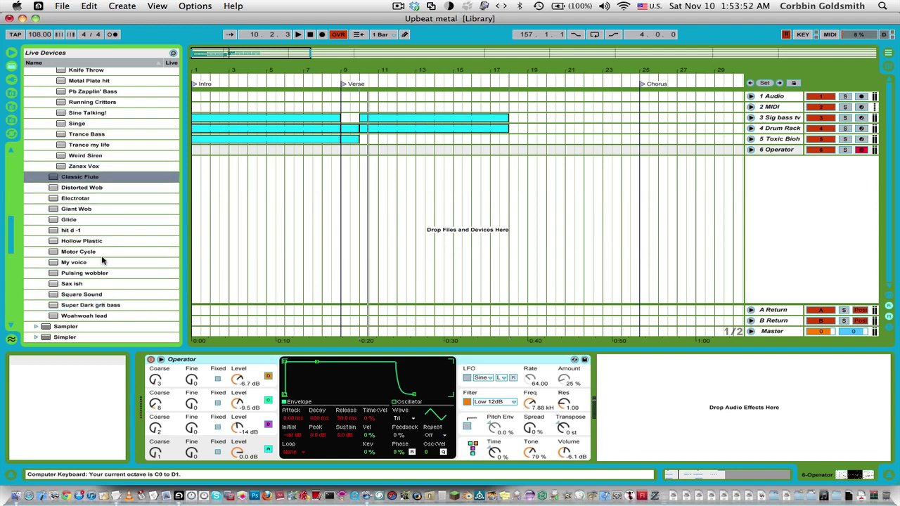
- Audition the Operator presets from Distorted Wob through Hollow Plastic in turn on track 6
key("Down")
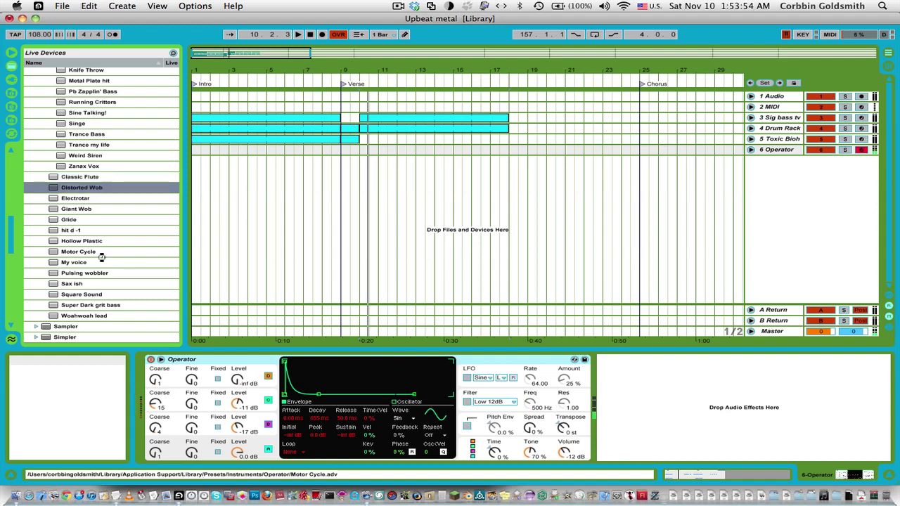
key("Down")
key("Down")
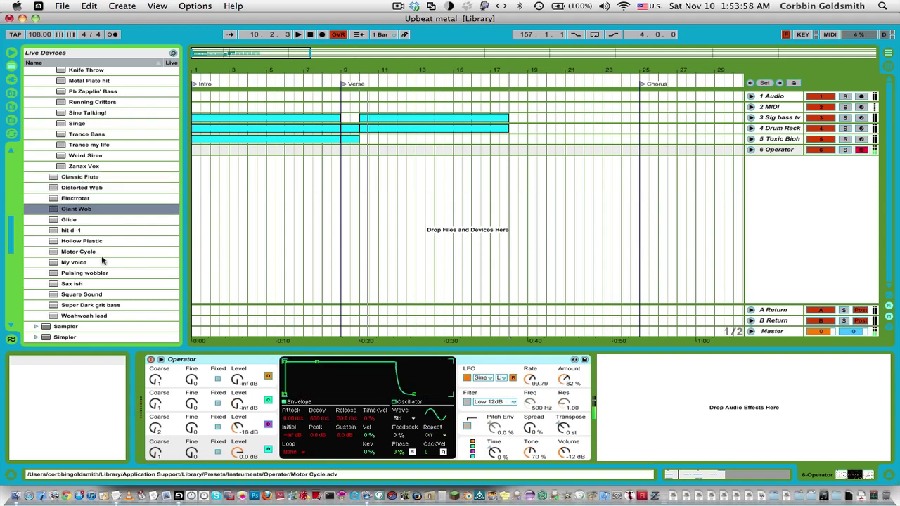
key("Down")
key("Down")
key("Down")
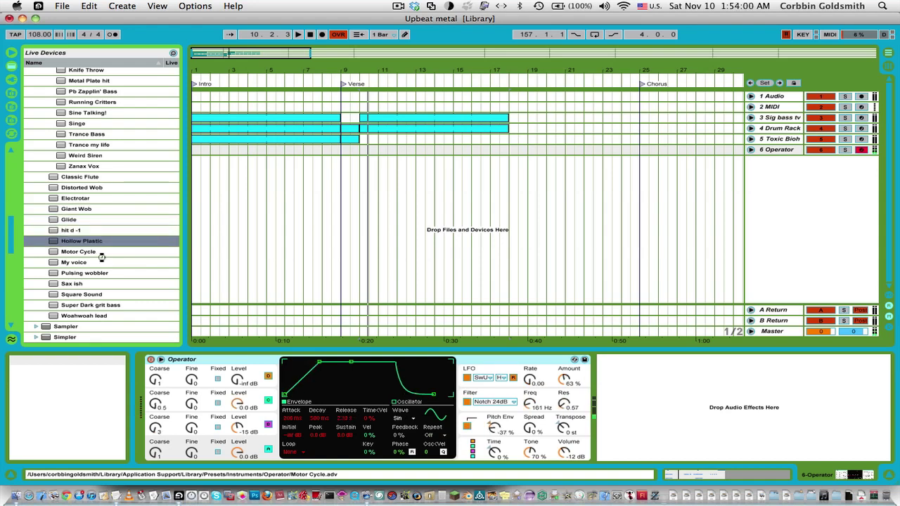
- Load the Glass Sound preset from the zsession5 folder and audition it in the C1 to D2 keyboard octave
key("Up")
key("Up")
key("Up")
key("Up")
key("Up")
key("Up")
key("Up")
key("Up")
key("Up")
key("Up")
key("Up")
key("Up")
key("Up")
key("Up")
key("Up")
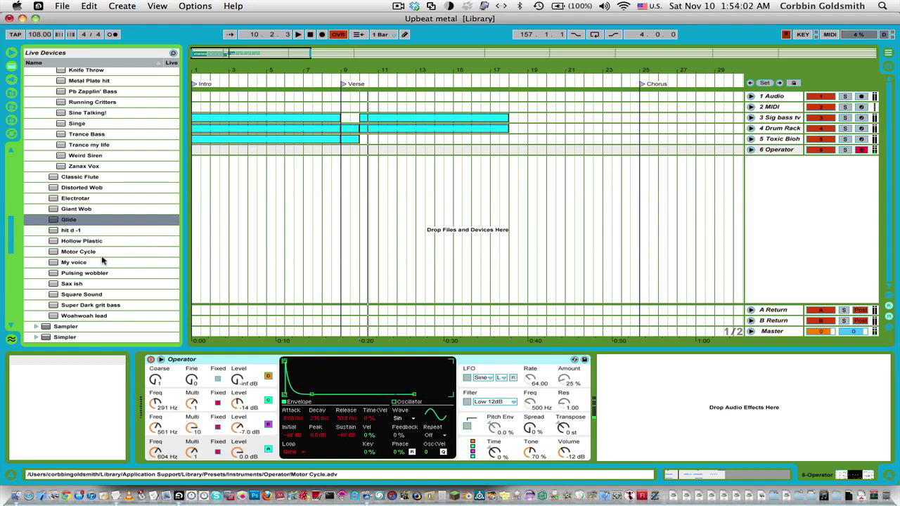
key("Up")
key("Up")
key("Up")
key("Up")
key("Up")
key("Up")
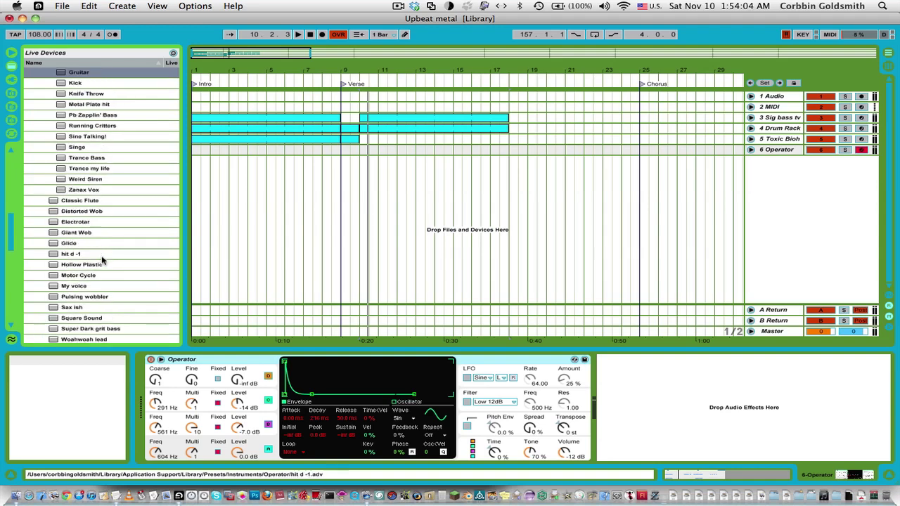
key("Down")
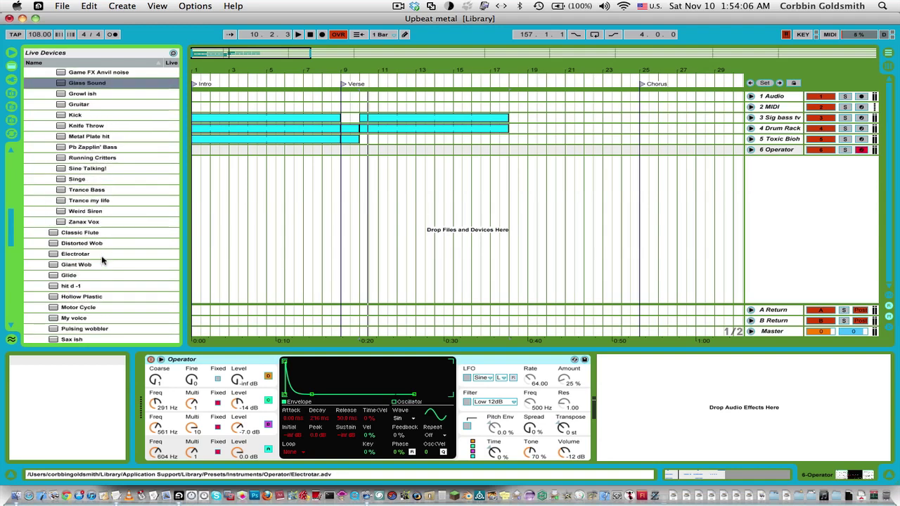
key("Return")
key("z")
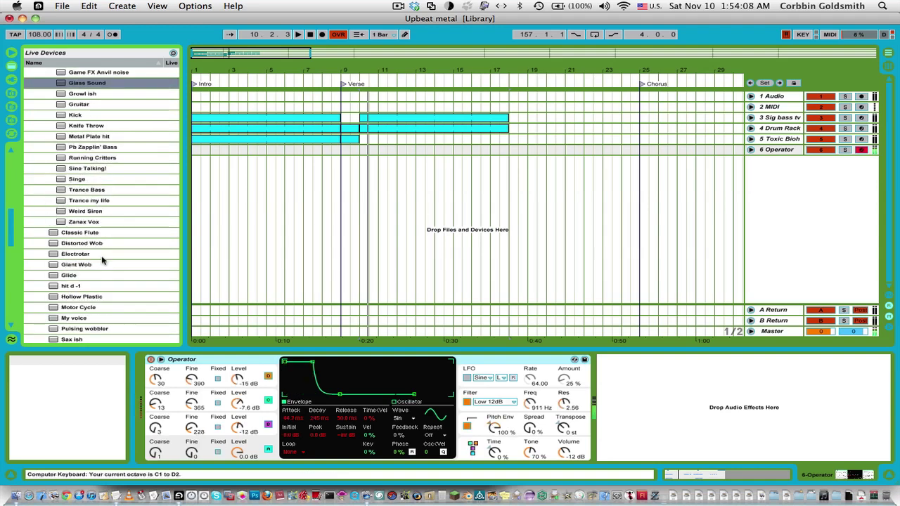
- Replace Glass Sound on track 6 with the Durty Baze preset from the zsession5 folder
key("Up")
key("Up")
key("Return")
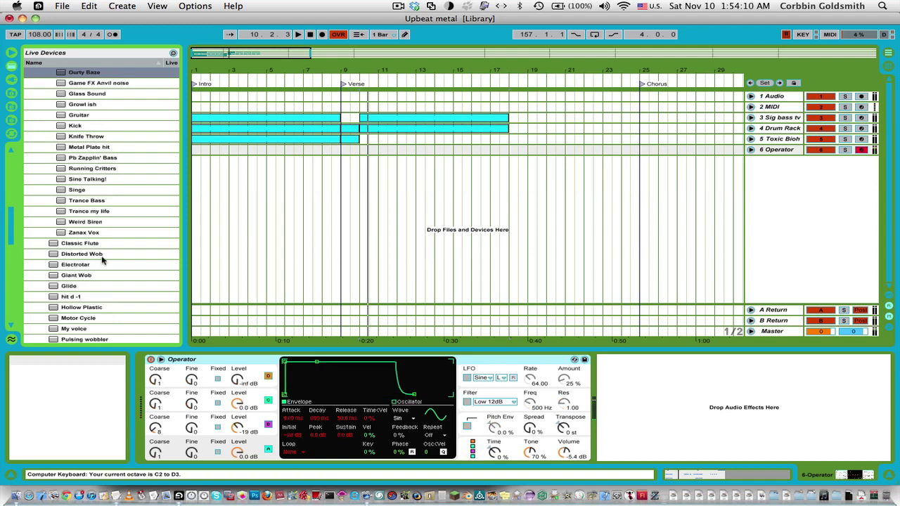
- Audition the Cheep Flute, Cello ish and Another anvil presets from the zsession5 folder in turn on track 6
key("z")
key("Up")
key("Up")
key("Down")
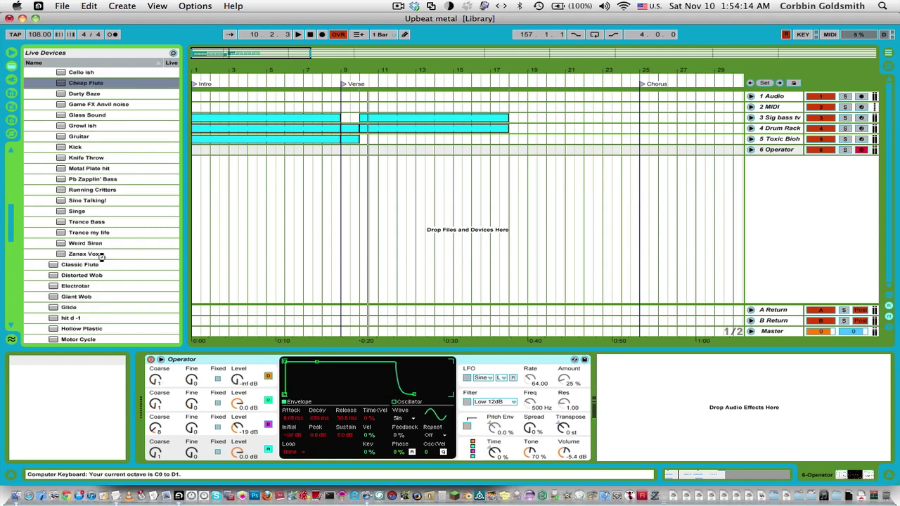
key("Return")
key("Up")
key("Return")
key("Up")
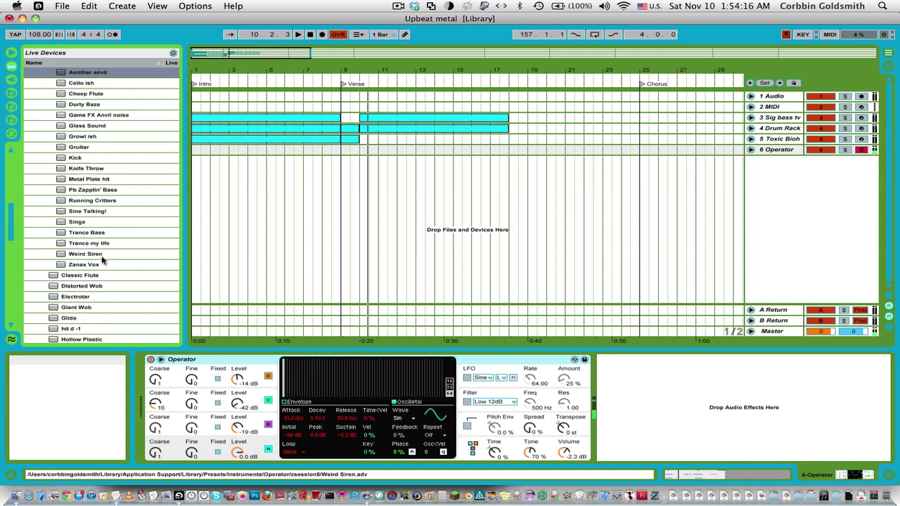
key("Return")
key("Up")
key("Down")
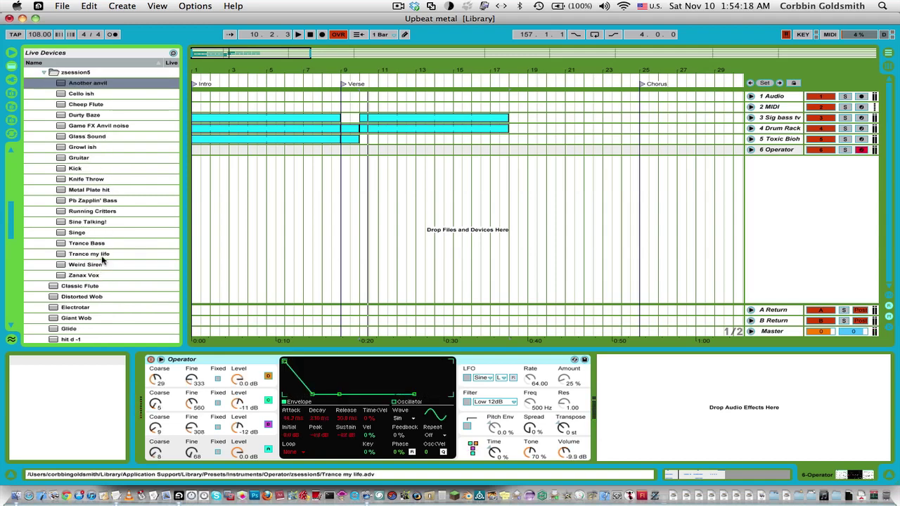
key("z")
key("a")
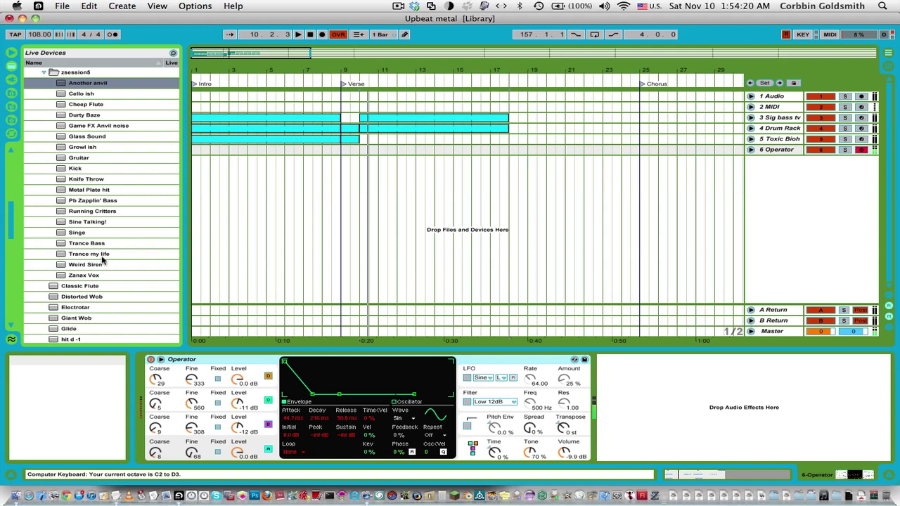
- Load the Trance Bass preset from the zsession5 folder onto track 6 and audition it in the C1 to D2 octave
key("Down")
key("Down")
key("Down")
key("Down")
key("Down")
key("Down")
key("Down")
key("Down")
key("Down")
key("Down")
key("Down")
key("Down")
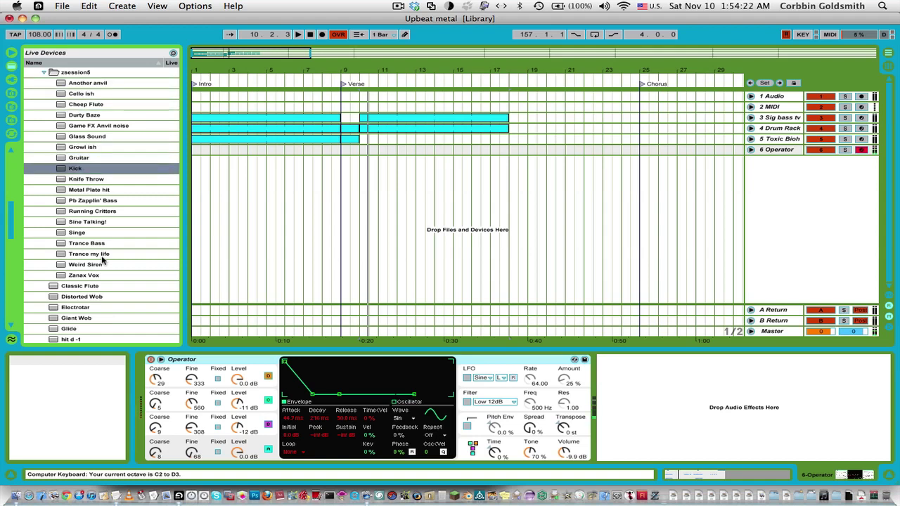
key("Down")
key("Down")
key("Down")
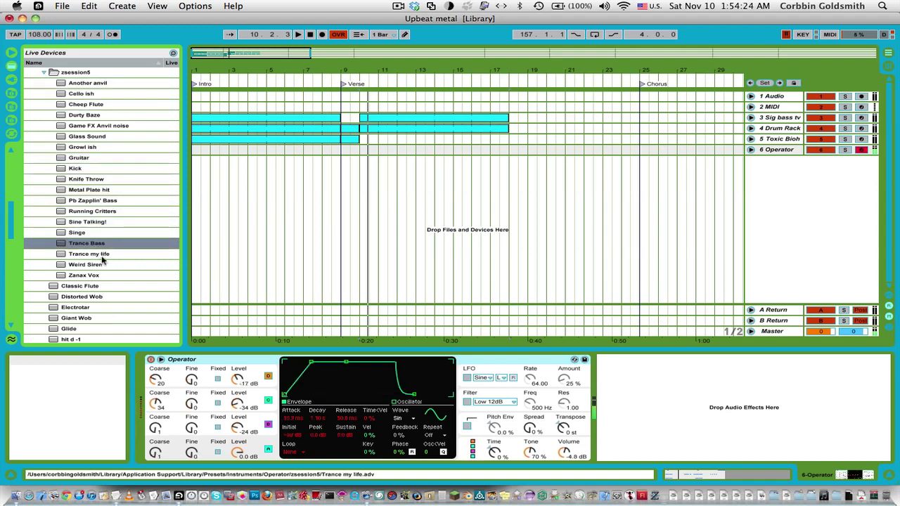
key("z")
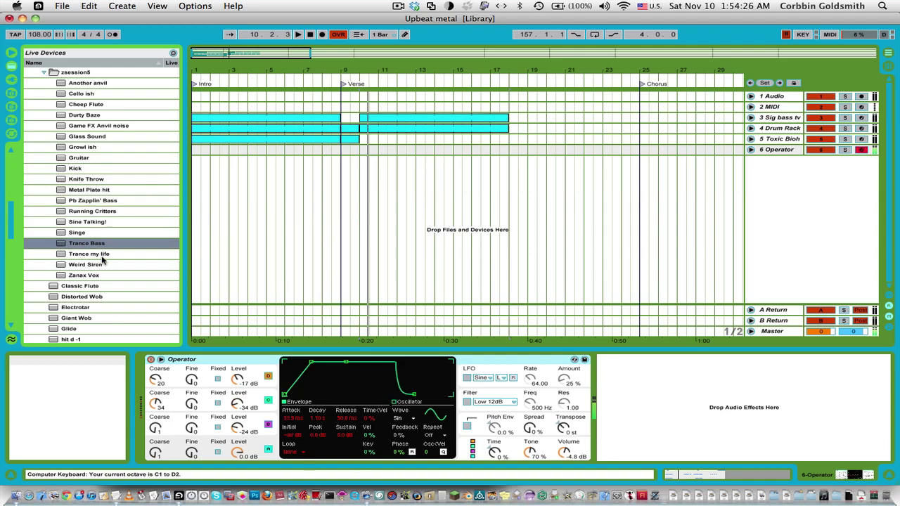
- Go back up Operator's preset list and expand the zSession4 folder
key("Up")
key("Up")
key("Up")
key("Up")
key("Up")
key("Up")
key("Up")
key("Up")
key("Up")
key("Up")
key("Up")
key("Up")
key("Up")
key("Up")
key("Up")
key("Up")
key("Up")
key("Up")
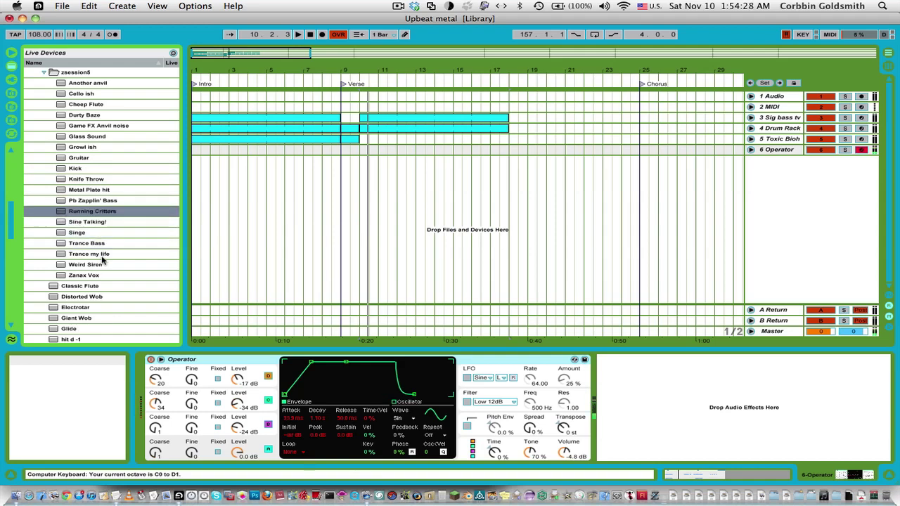
key("Down")
key("Right")
key("Down")
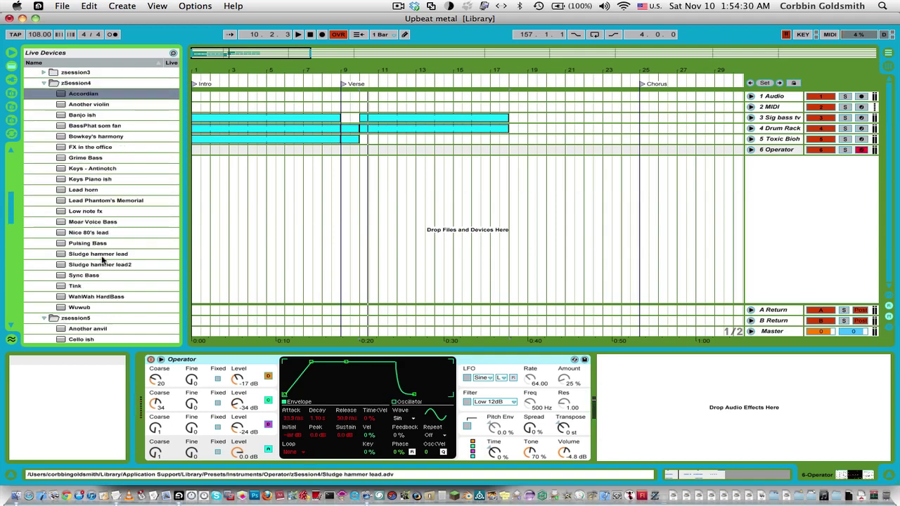
- Load the BassPhat som fan preset from the zSession4 folder onto track 6 to audition it
key("Down")
key("Up")
key("Down")
key("Down")
key("Down")
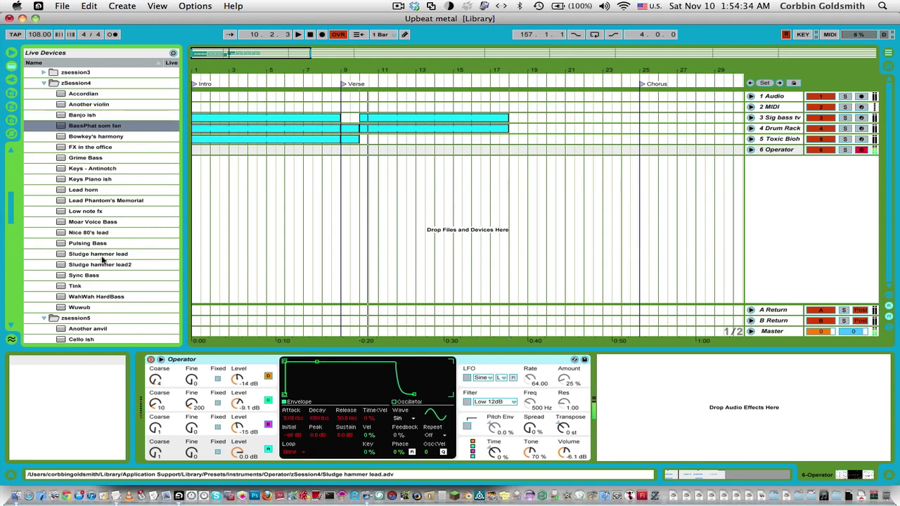
- Continue down the zSession4 presets and load Tink onto track 6 to audition it
key("Down")
key("Down")
key("Down")
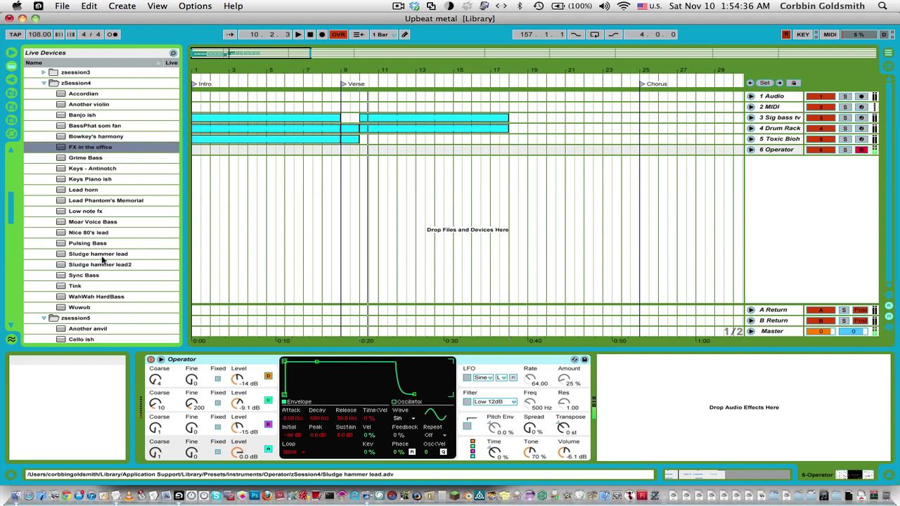
key("Up")
key("Down")
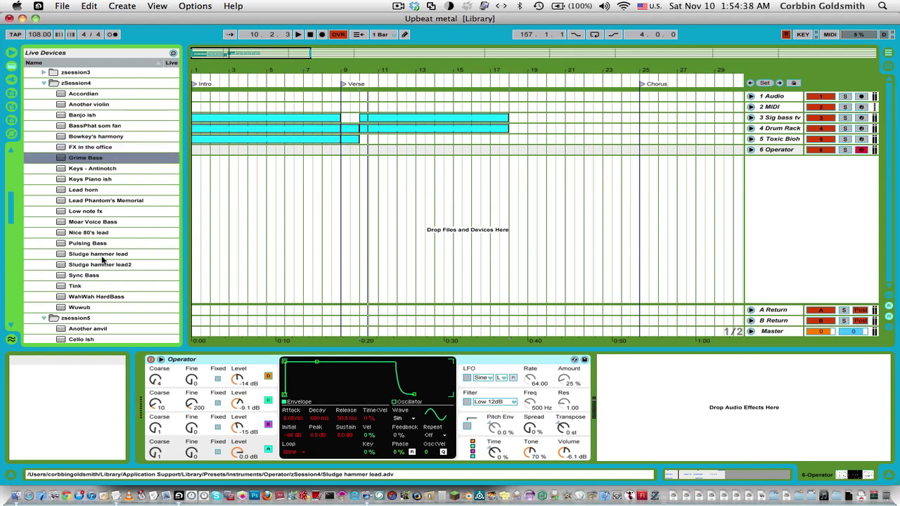
key("Down")
key("Down")
key("Down")
key("Down")
key("Down")
key("Down")
key("Down")
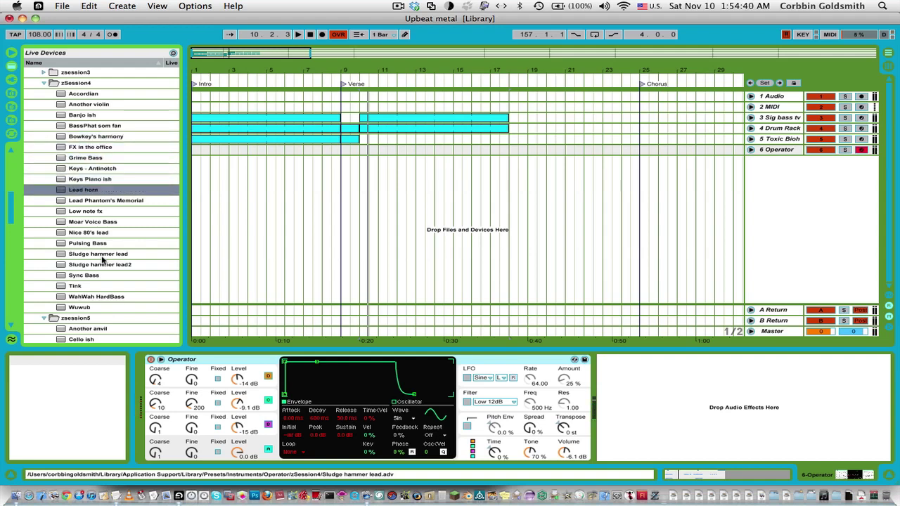
key("Down")
key("Down")
key("Down")
key("Down")
key("Down")
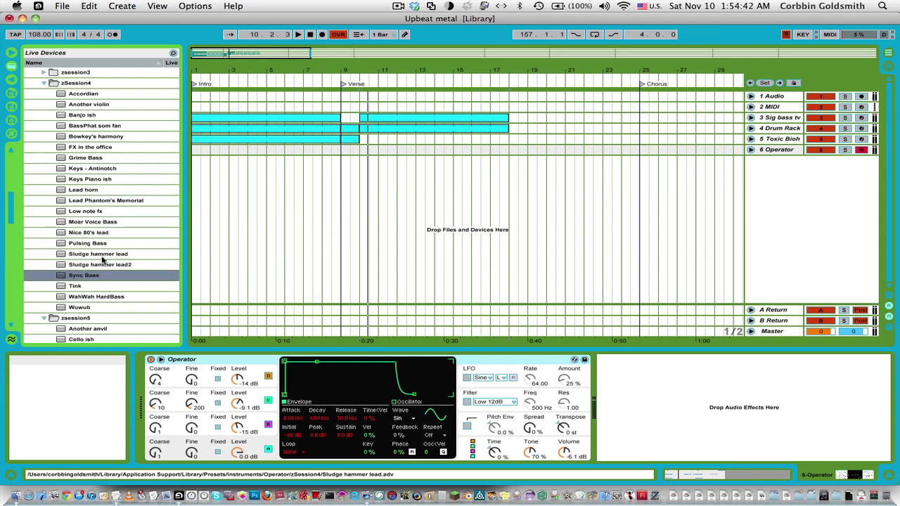
key("z")
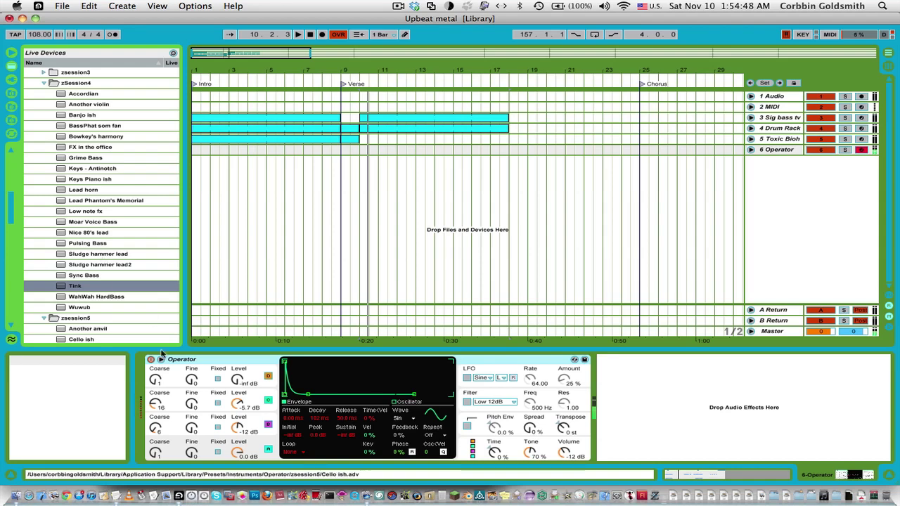
- Lengthen the decay of oscillator A's envelope slightly and audition the sound in the C3 to D4 octave
left_click_drag(307, 395, 314, 394)
key("x")
key("z")
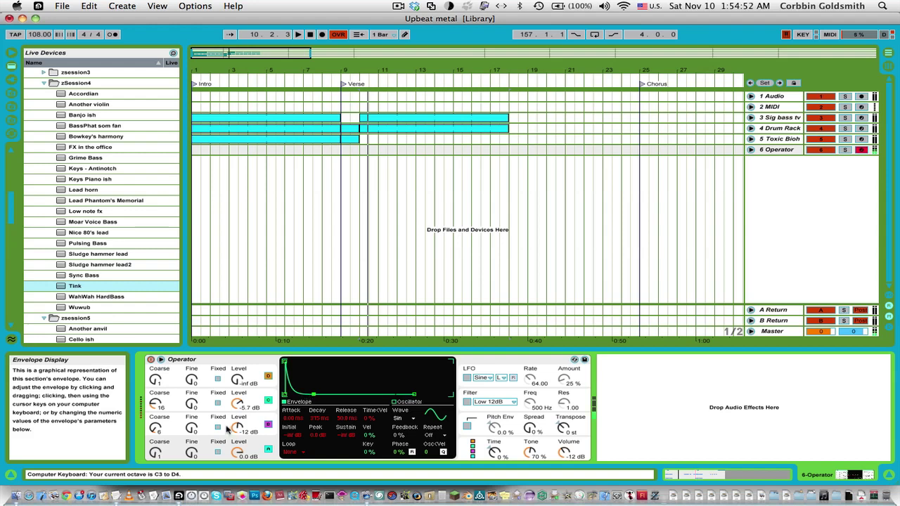
- Try different Coarse tunings for oscillator B, ending at 9, and raise its level to -8.4 dB
left_click(165, 430)
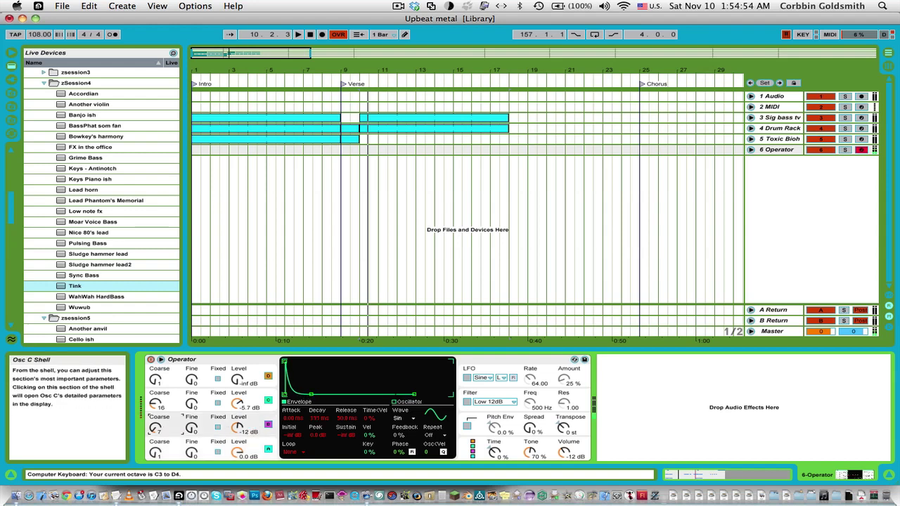
scroll(149, 430, "down", 3)
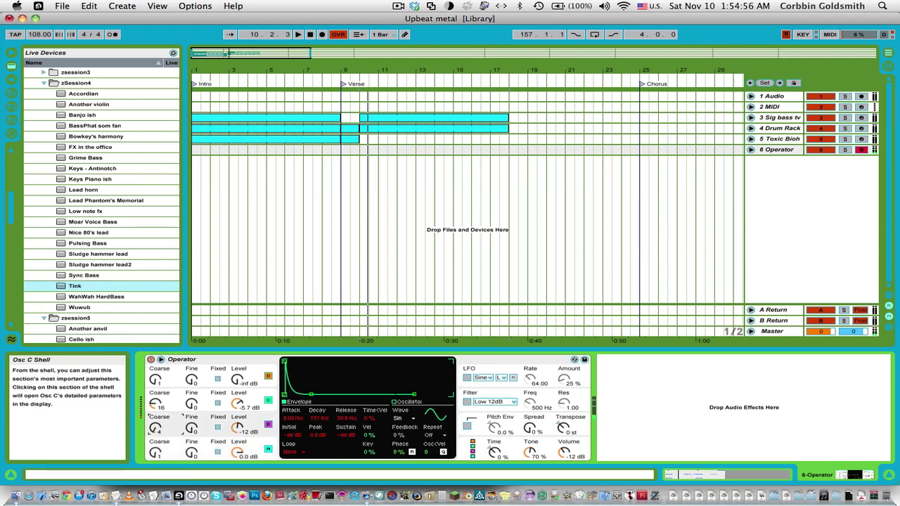
key("z")
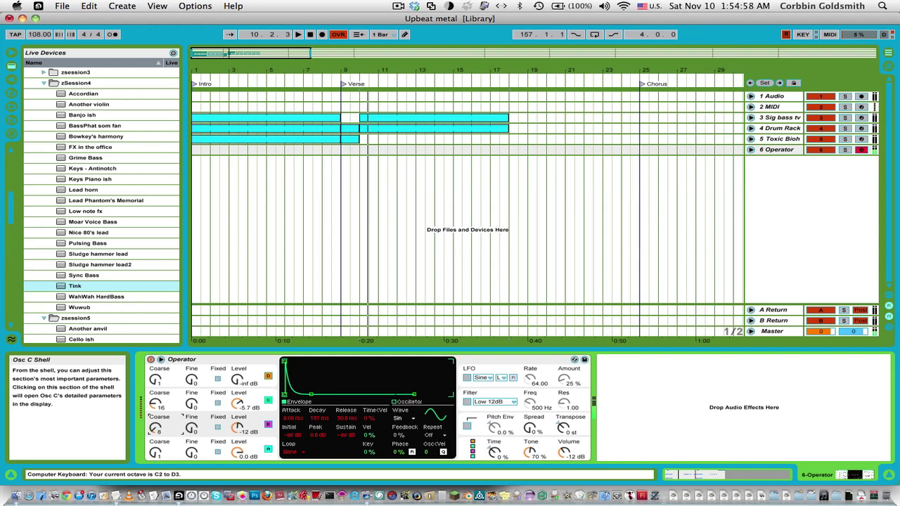
scroll(149, 417, "up", 1)
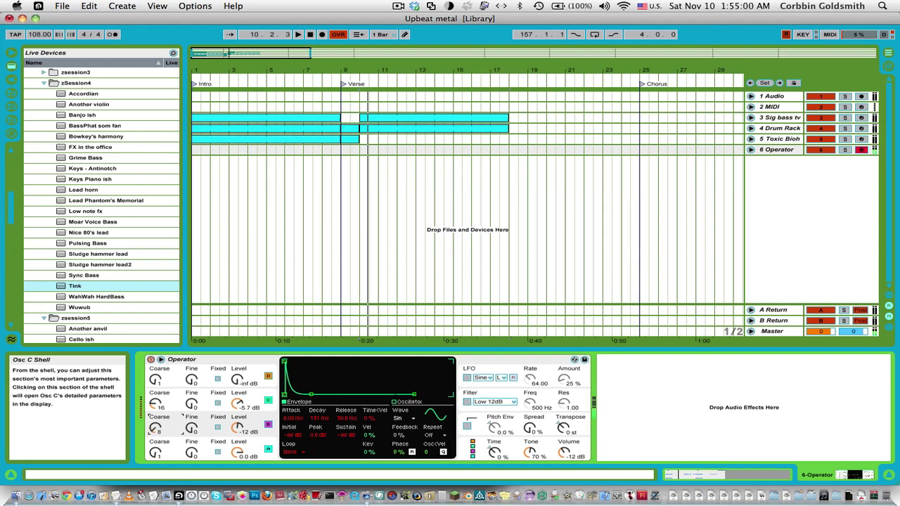
scroll(239, 428, "up", 3)
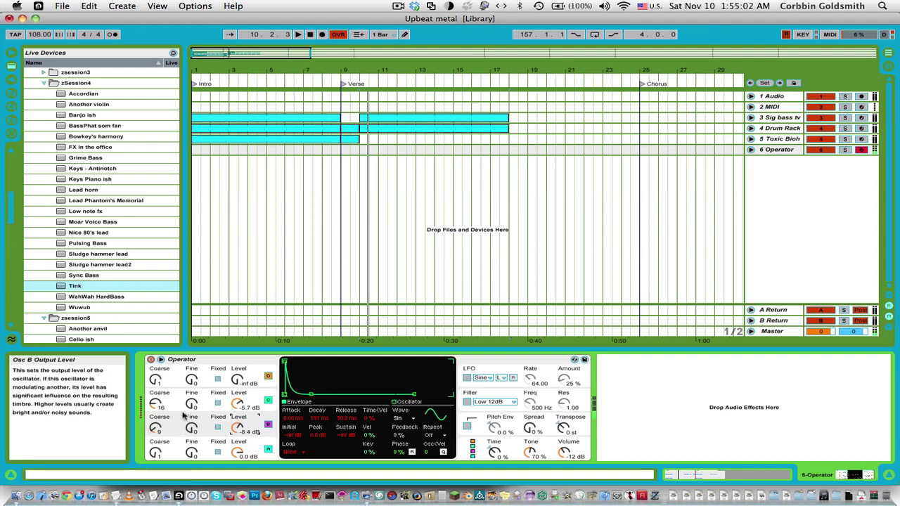
- Set oscillator C's Coarse to 6 and level to -8.3 dB with a shorter decay, and Operator's volume to -5.4 dB
left_click(154, 405)
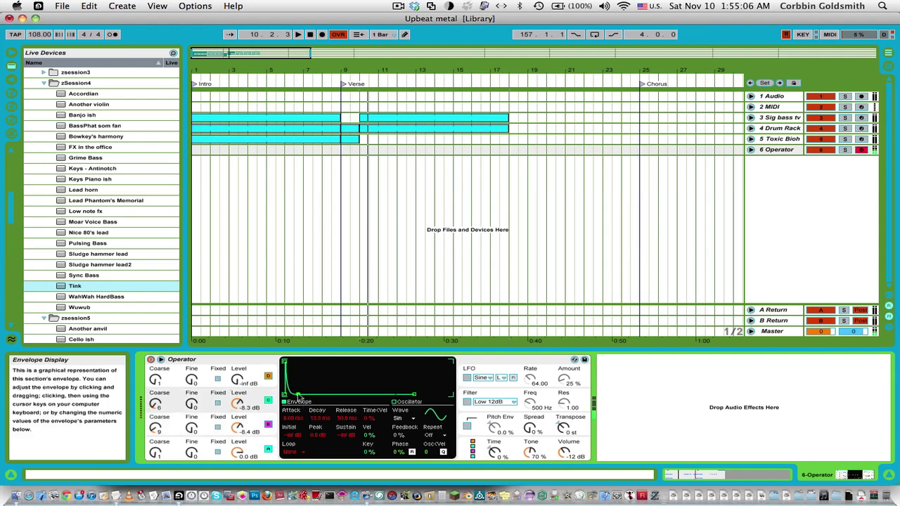
key("XF86AudioRaiseVolume")
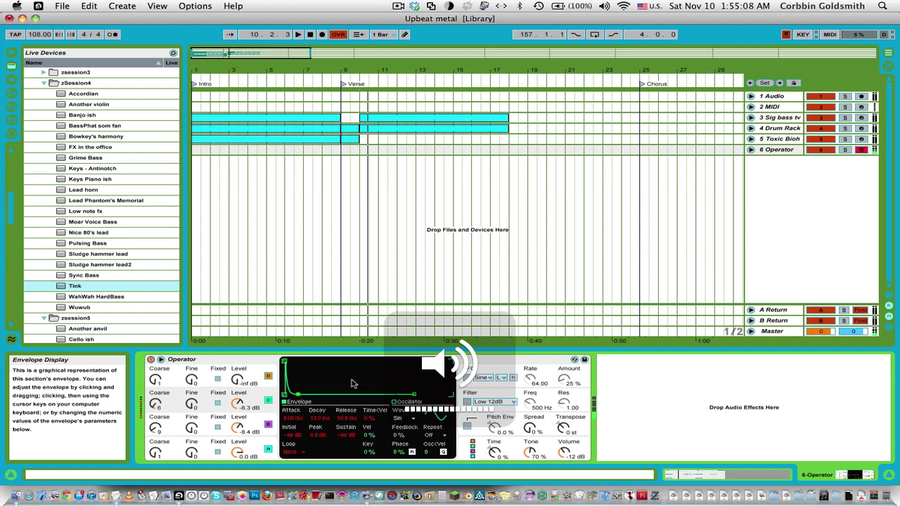
left_click_drag(563, 452, 563, 446)
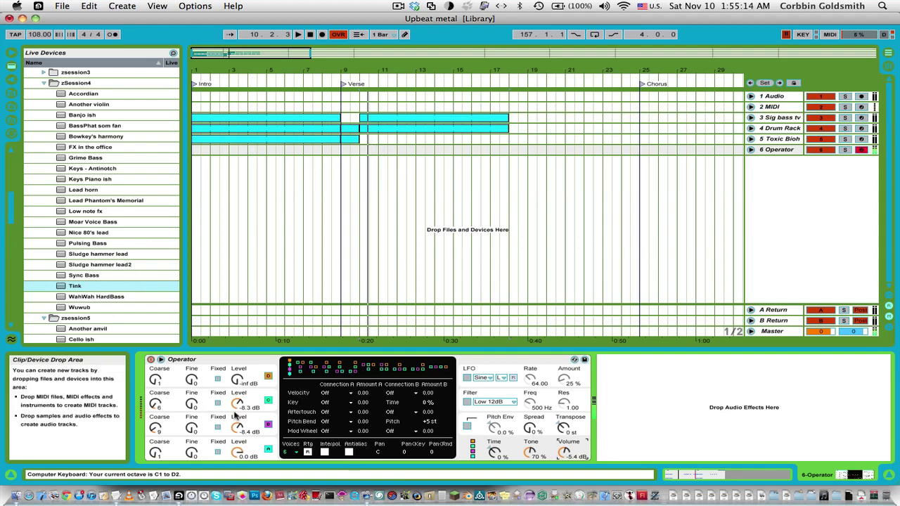
- Draw a custom set of descending harmonics for oscillator C's waveform and set its level to -13 dB
left_click_drag(237, 407, 237, 404)
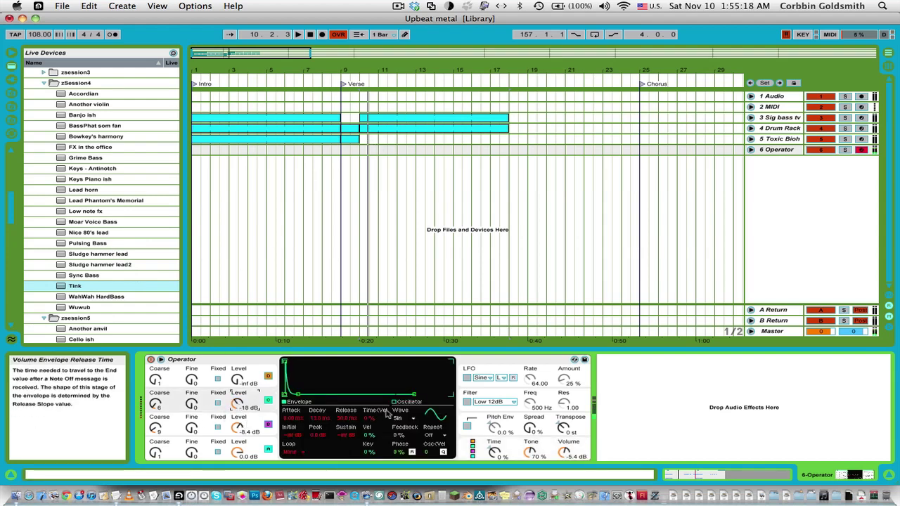
left_click(393, 402)
mouse_move(330, 380)
left_mouse_down()
mouse_move(305, 365)
mouse_move(300, 388)
mouse_move(330, 380)
mouse_move(309, 383)
mouse_move(292, 362)
mouse_move(303, 375)
mouse_move(315, 364)
mouse_move(313, 378)
mouse_move(335, 393)
left_mouse_up()
left_click(245, 405)
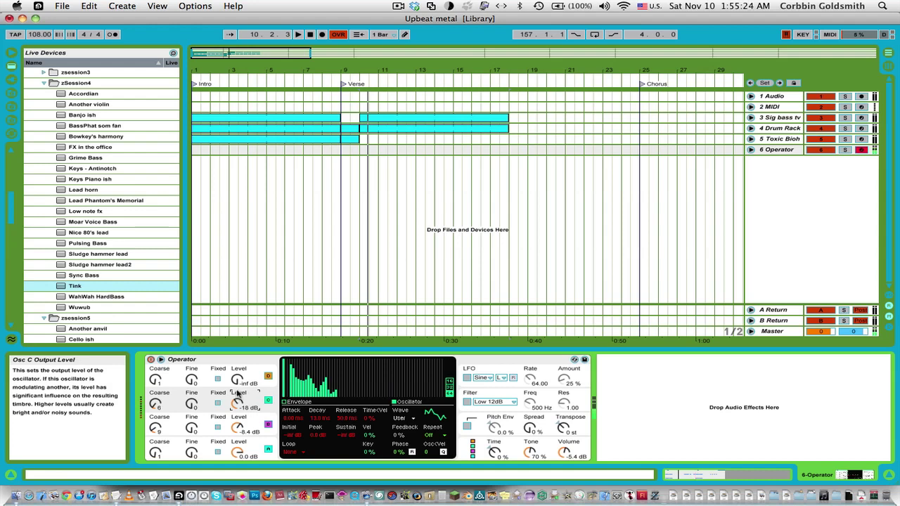
left_click_drag(237, 405, 237, 403)
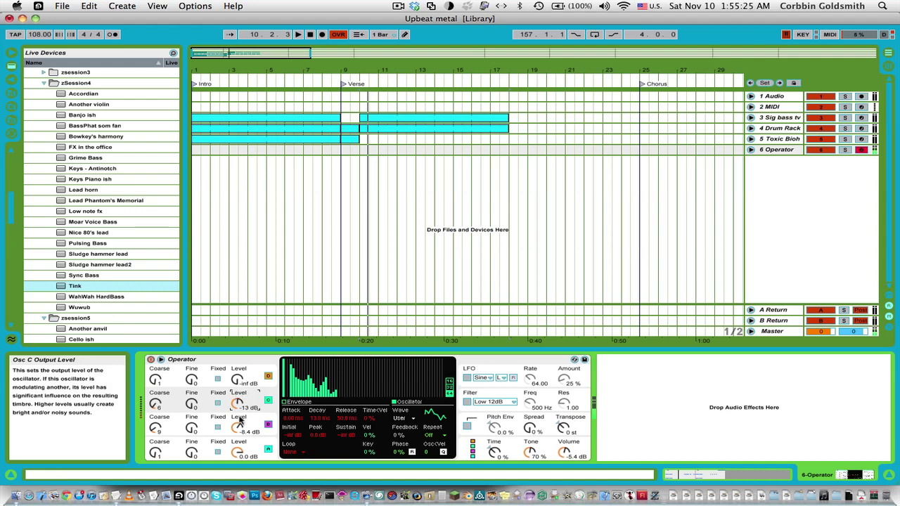
- Lengthen the decay of oscillator C's envelope and set its Coarse tuning to 9
left_click(295, 401)
left_click_drag(299, 395, 315, 394)
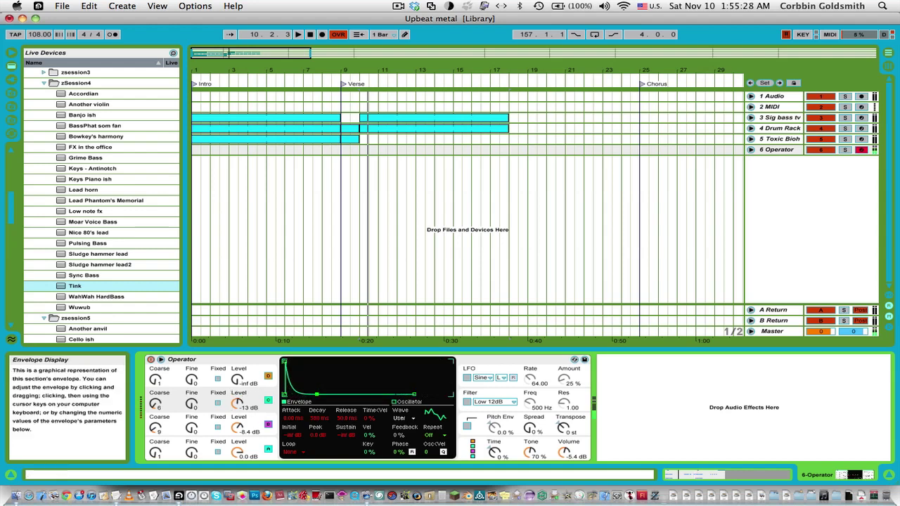
left_click_drag(156, 405, 156, 398)
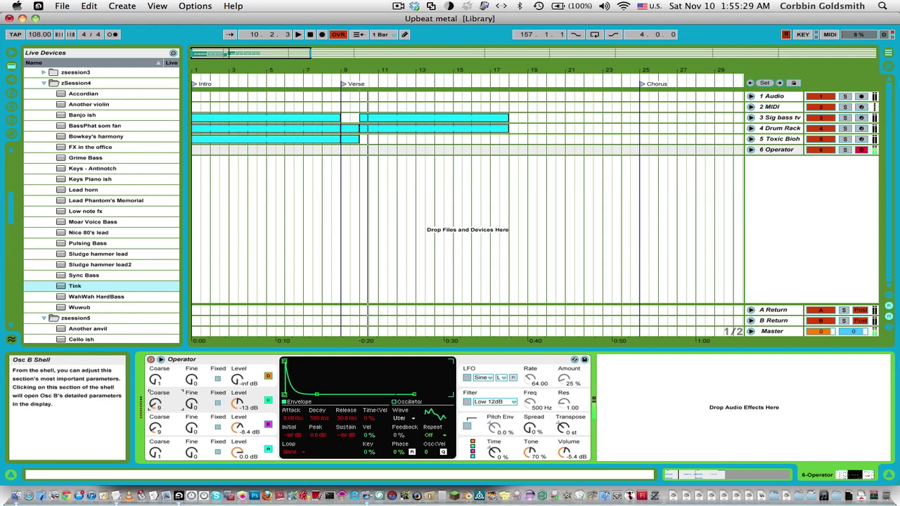
- Set oscillator B's Coarse to 5 and its level to -12 dB, and raise oscillator C's level to -9.5 dB
left_click(156, 428)
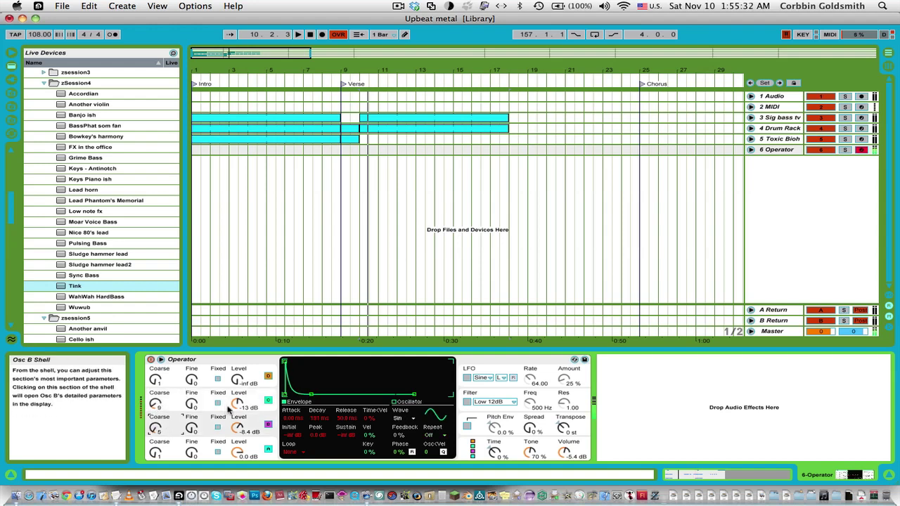
left_click_drag(238, 406, 238, 401)
left_click(239, 429)
key("z")
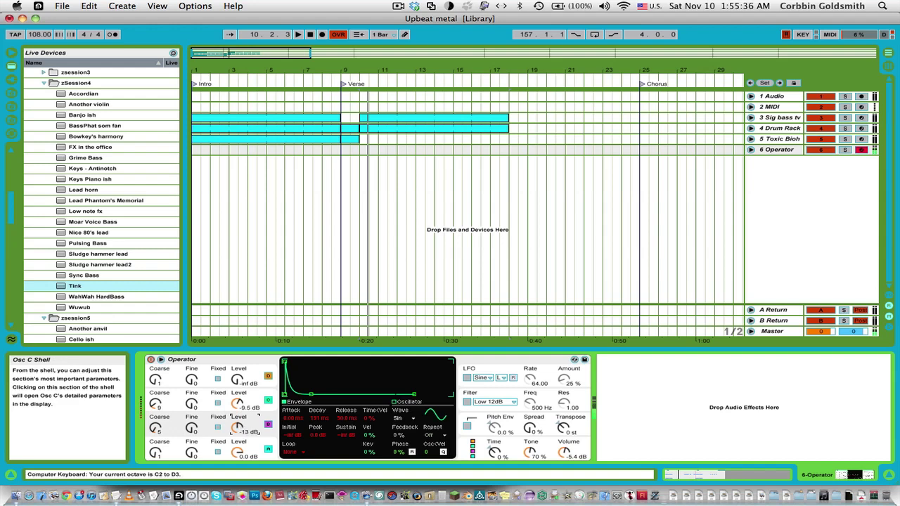
- Try oscillator C's level at -8.3 dB and undo it, then test the Spread control and leave it at 0%
left_click_drag(237, 407, 237, 402)
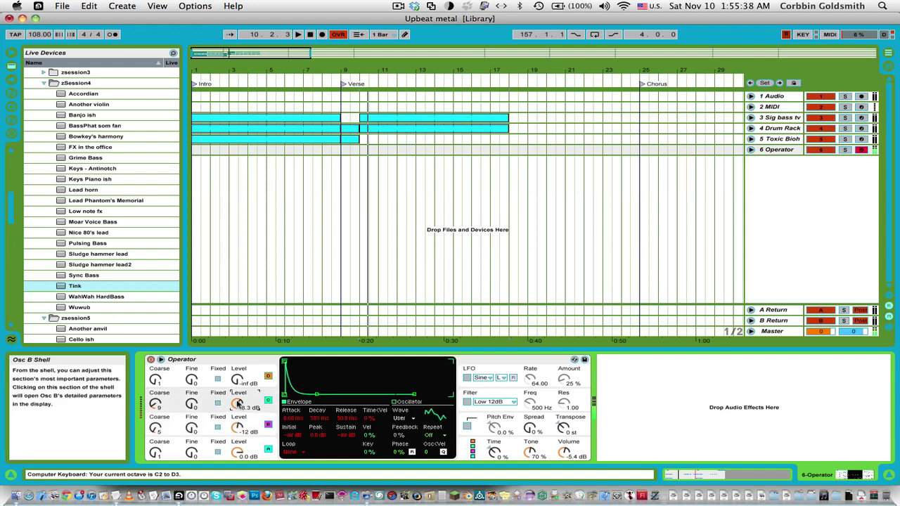
key("z")
key("ctrl+z")
left_click_drag(530, 429, 530, 460)
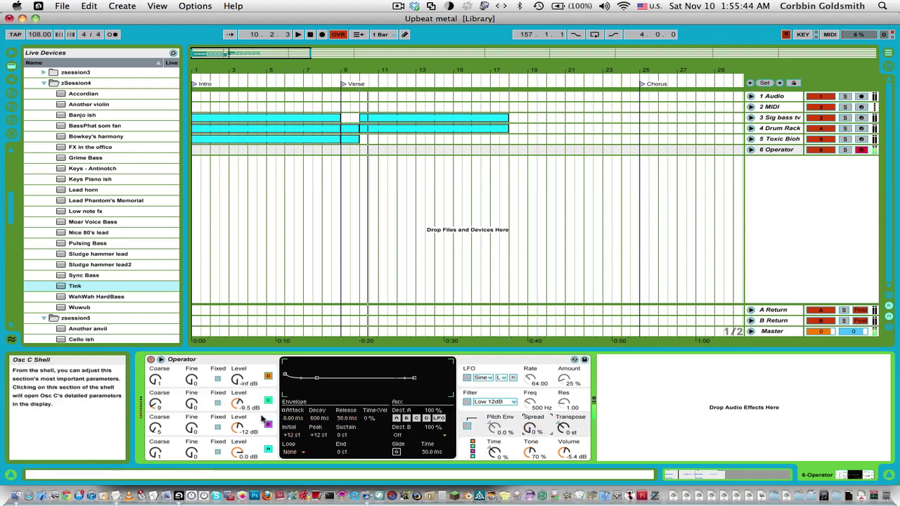
key("z")
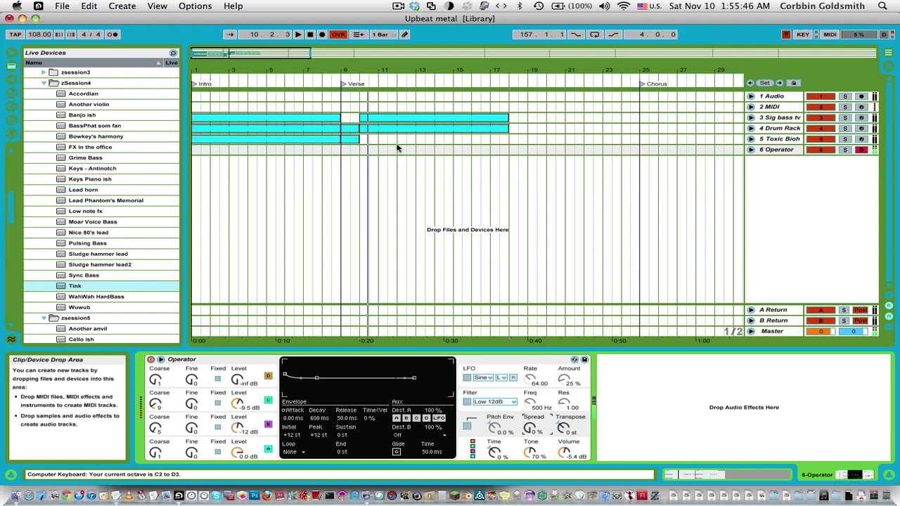
- Play the arrangement from the start of bar 10 in the verse
left_click(362, 118)
left_click(362, 154)
key("space")
key("space")
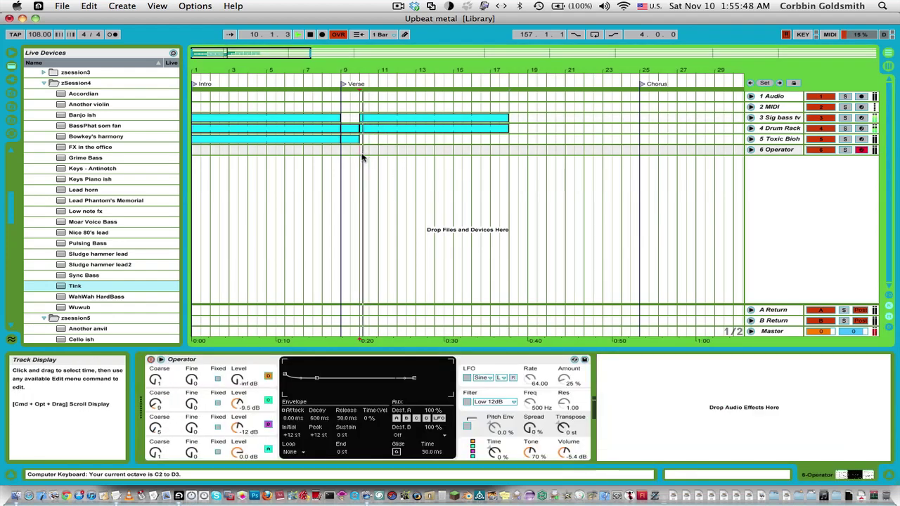
- Copy the Sig bass verse clip starting at bar 10 onto the Operator track and delete all notes in the copy
key("space")
left_click(382, 118)
left_click_drag(380, 120, 377, 154)
double_click(377, 154)
left_click(488, 408)
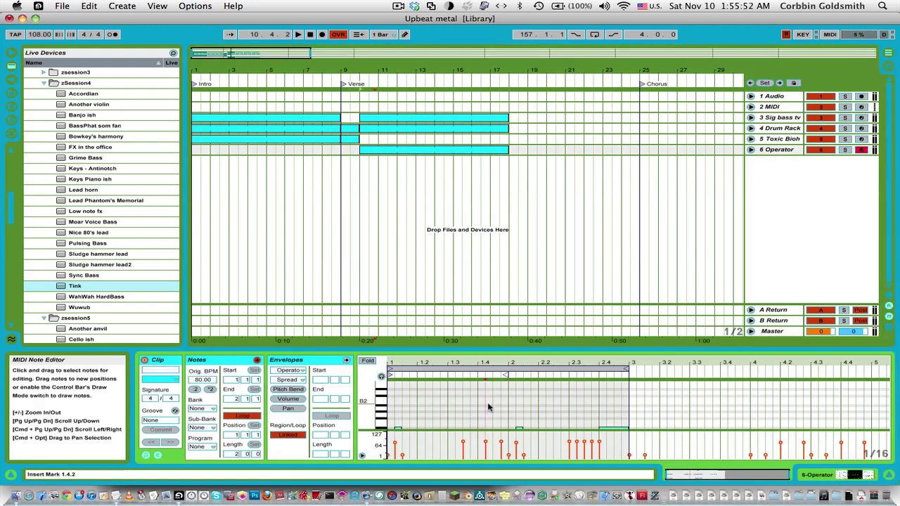
key("super+a")
key("Delete")
- Add a sixteenth note to the empty Operator clip and move it to D#2 at 1.2.2
key("space")
double_click(436, 417)
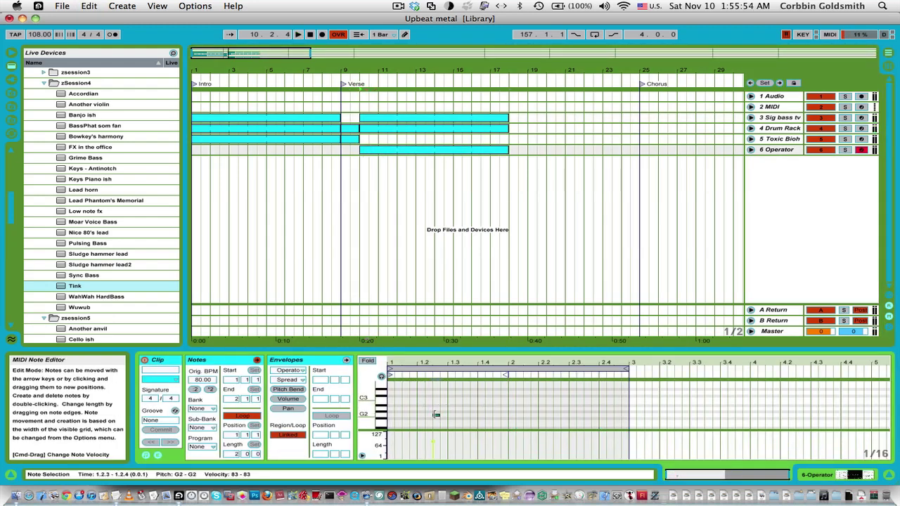
mouse_move(436, 416)
left_mouse_down()
mouse_move(418, 412)
mouse_move(427, 419)
left_mouse_up()
- Raise Operator's overall volume to -1.6 dB and return to the clip's notes
key("shift+Tab")
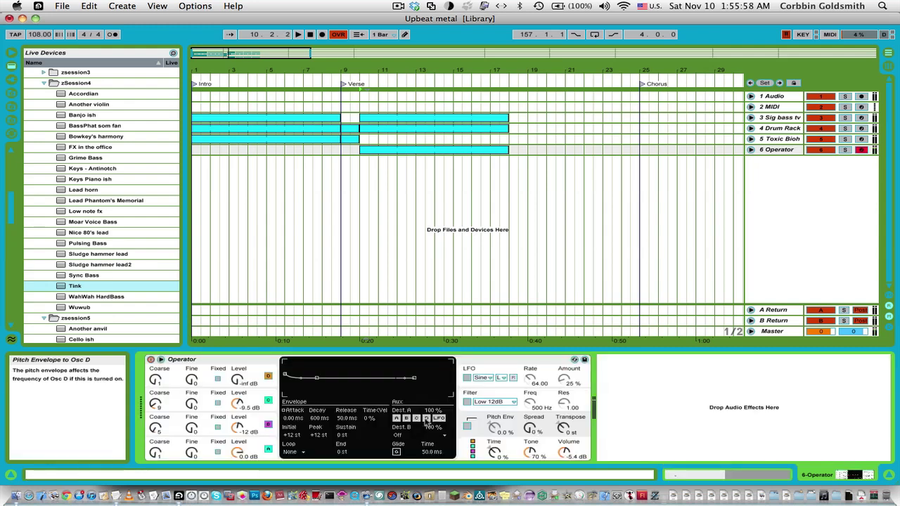
left_click_drag(566, 453, 566, 443)
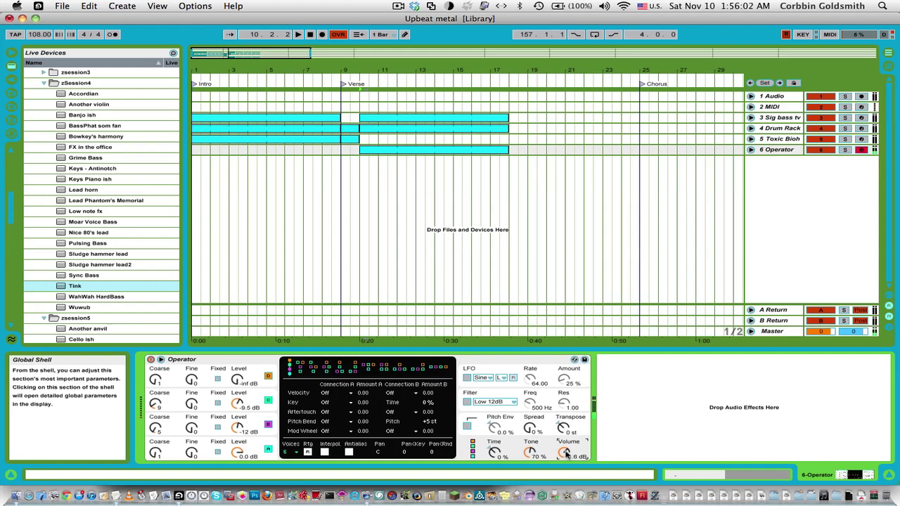
key("shift+Tab")
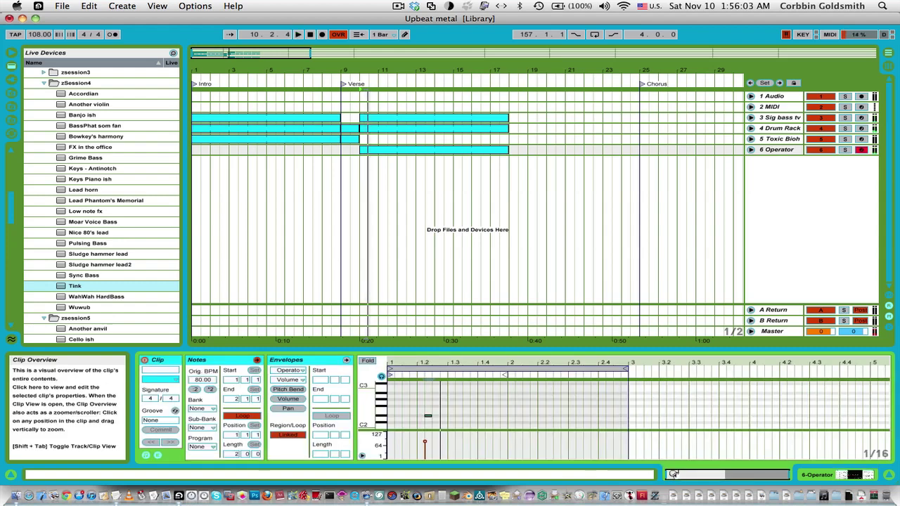
- Add two more D#2 sixteenth notes directly after the first one and play the result from bar 10
double_click(434, 415)
double_click(443, 415)
key("space")
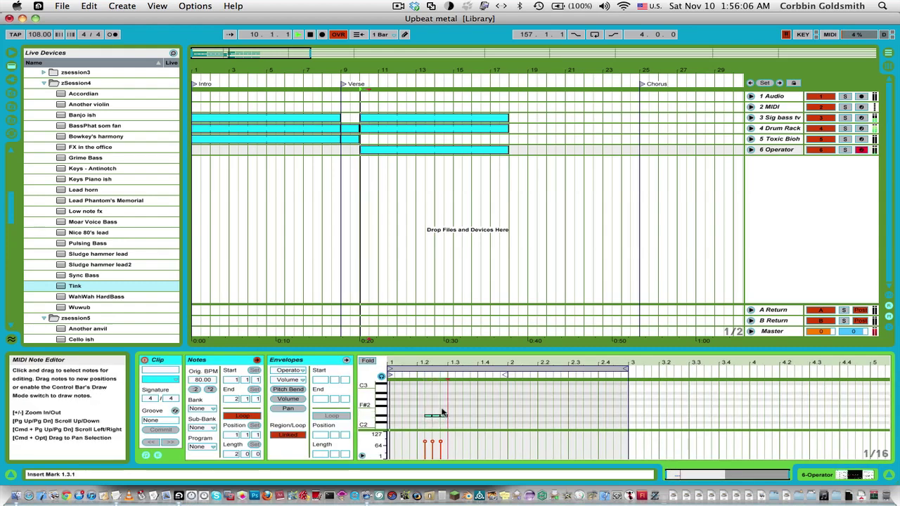
mouse_move(423, 421)
left_mouse_down()
mouse_move(463, 417)
mouse_move(434, 420)
left_mouse_up()
key("space")
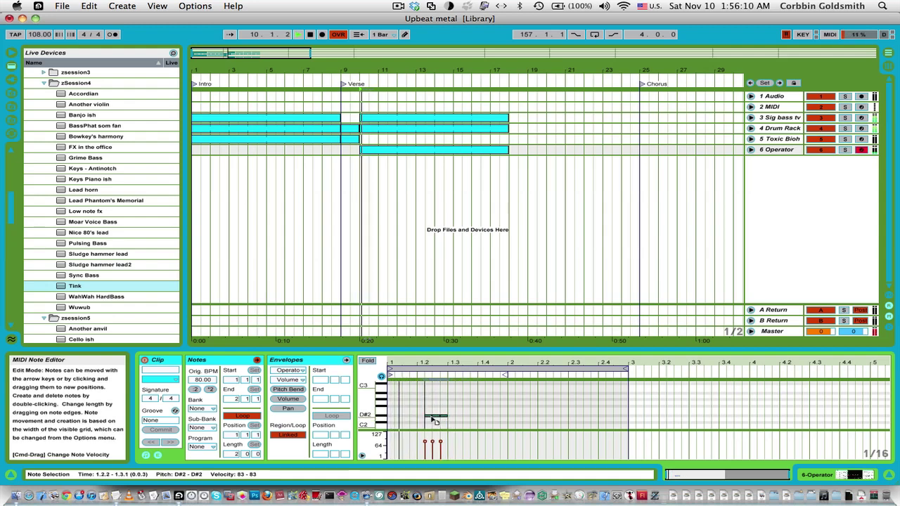
left_click(447, 415)
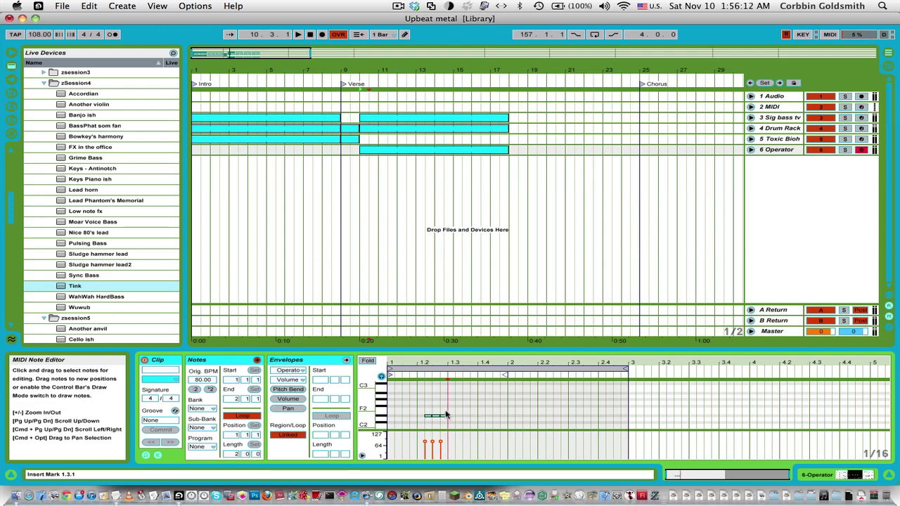
- Enlarge the note editor, add a D#2 note at 1.3.2, and audition the riff with the other tracks
left_click_drag(439, 349, 452, 299)
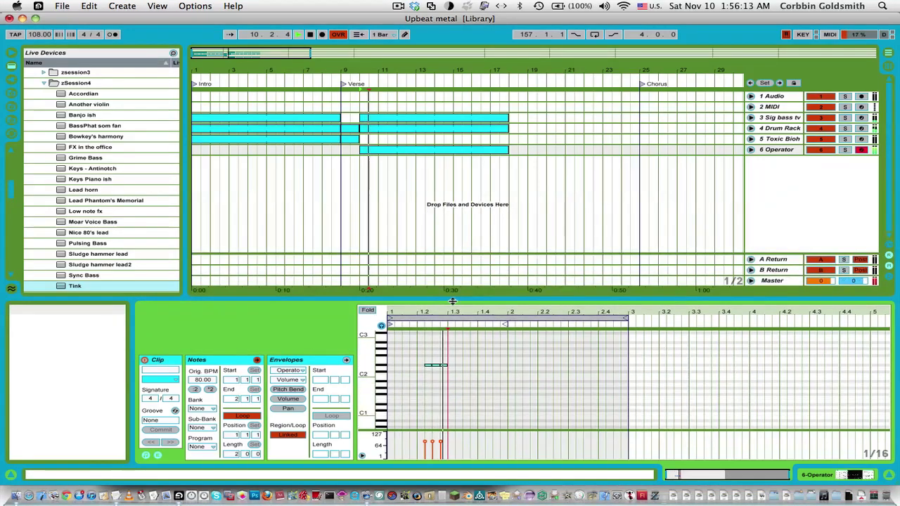
left_click(448, 364)
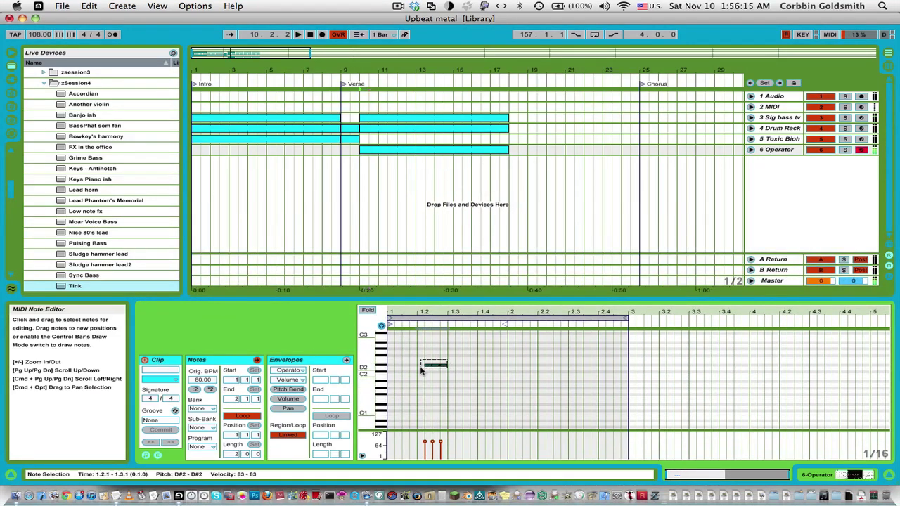
double_click(457, 365)
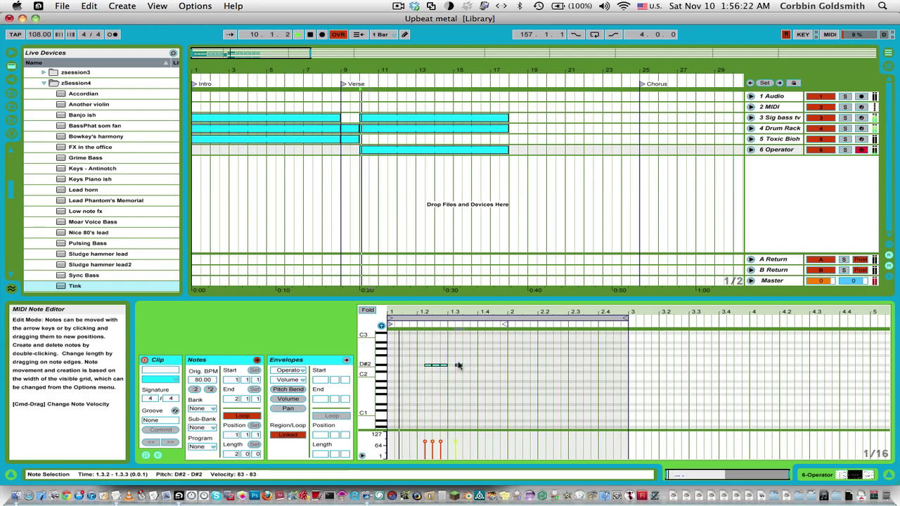
left_click(459, 367)
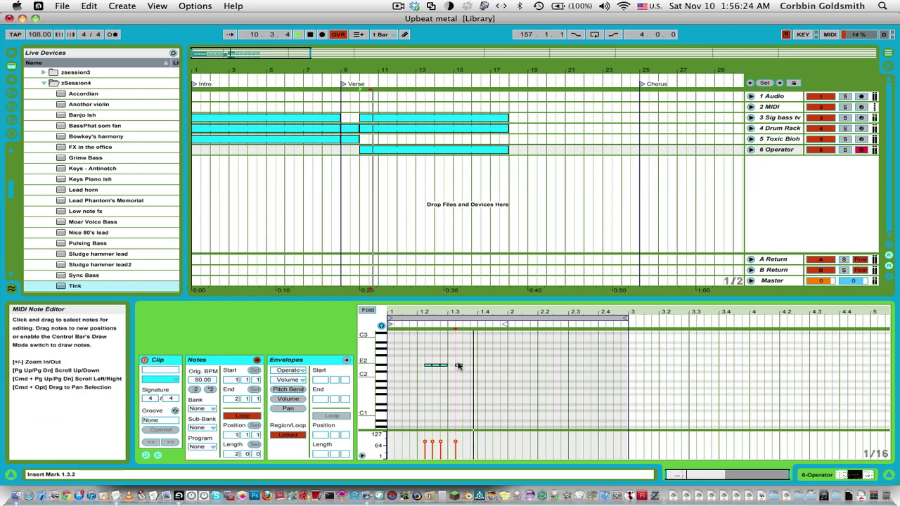
key("space")
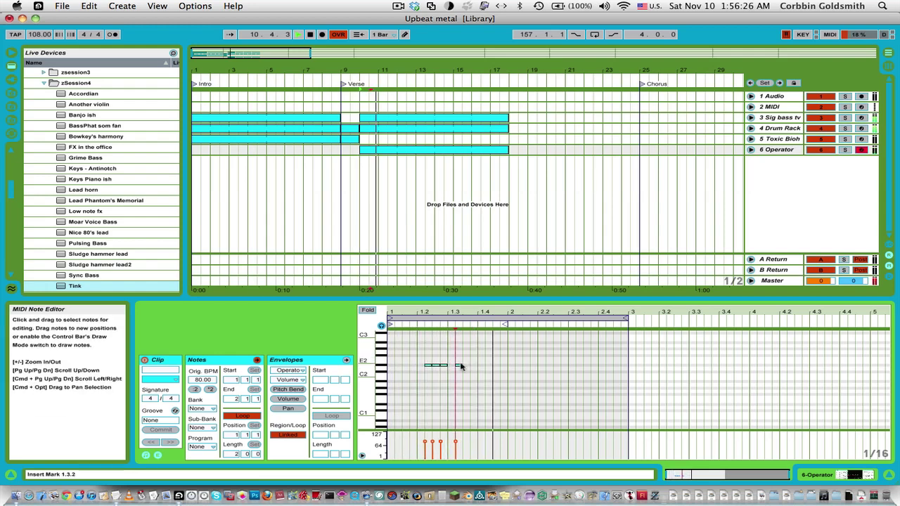
double_click(457, 366)
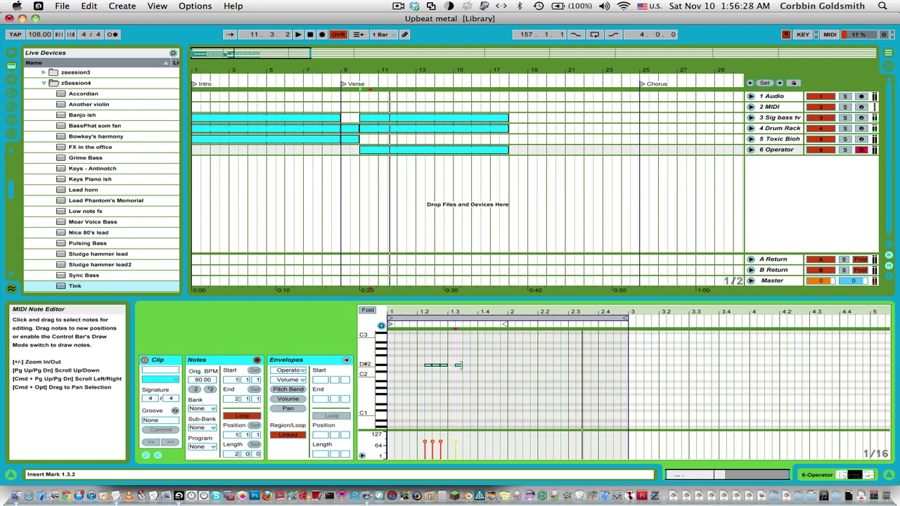
key("space")
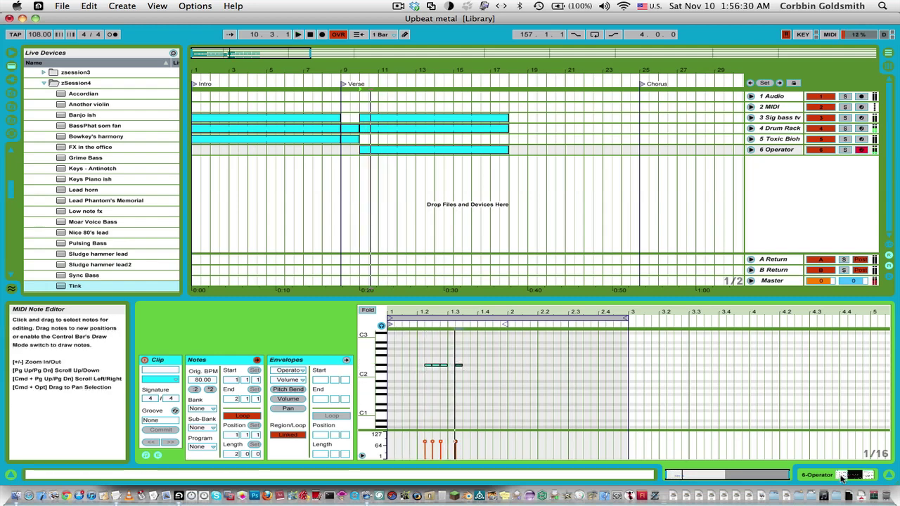
- Audition the Operator sound and transpose all notes in the clip down one octave to D#1
left_click(831, 475)
key("space")
key("space")
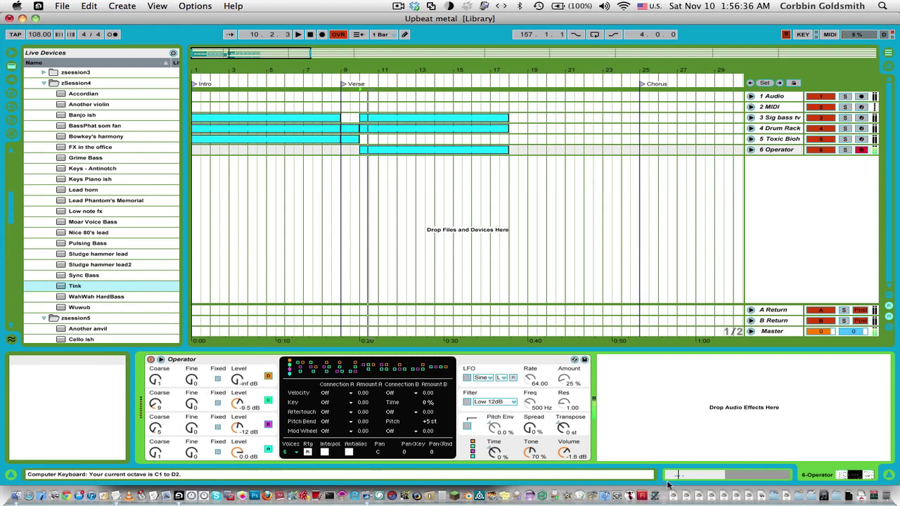
left_click(695, 478)
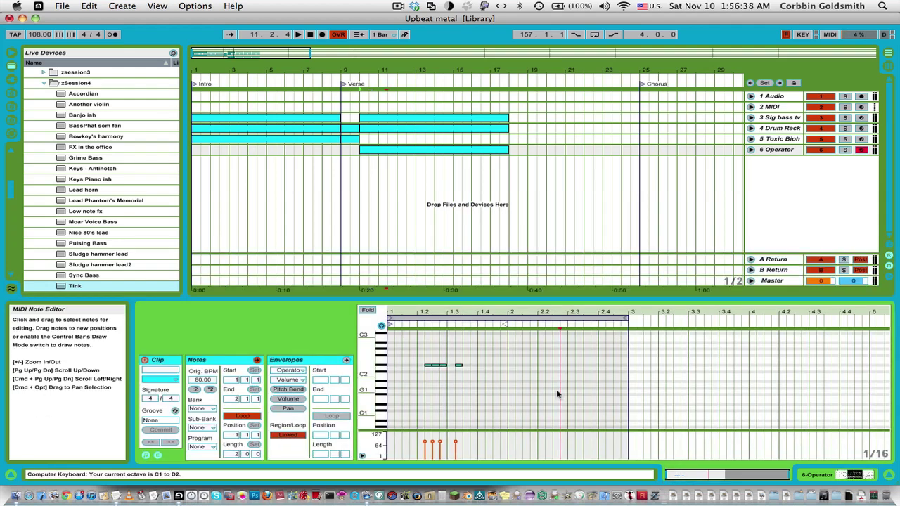
key("super+a")
key("shift+Down")
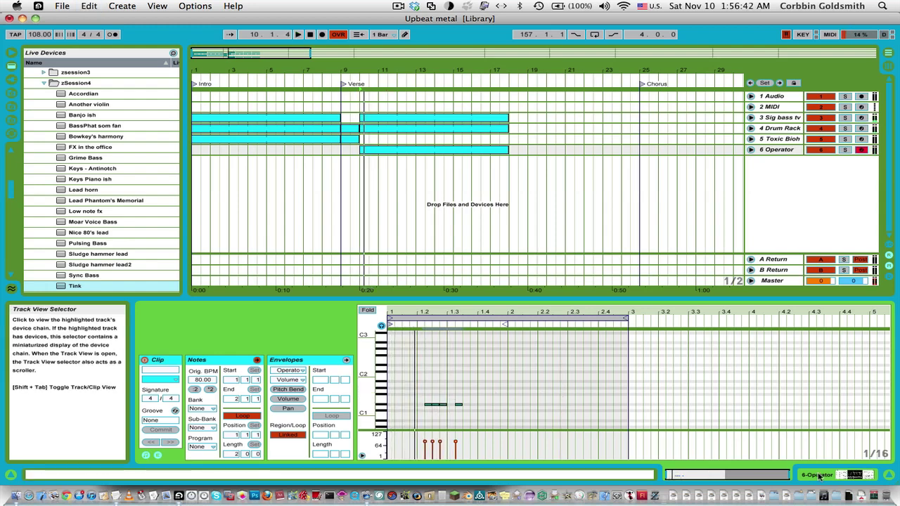
- Bring in oscillator D with Coarse 5, a level of -16 dB and a short envelope decay
key("shift+Tab")
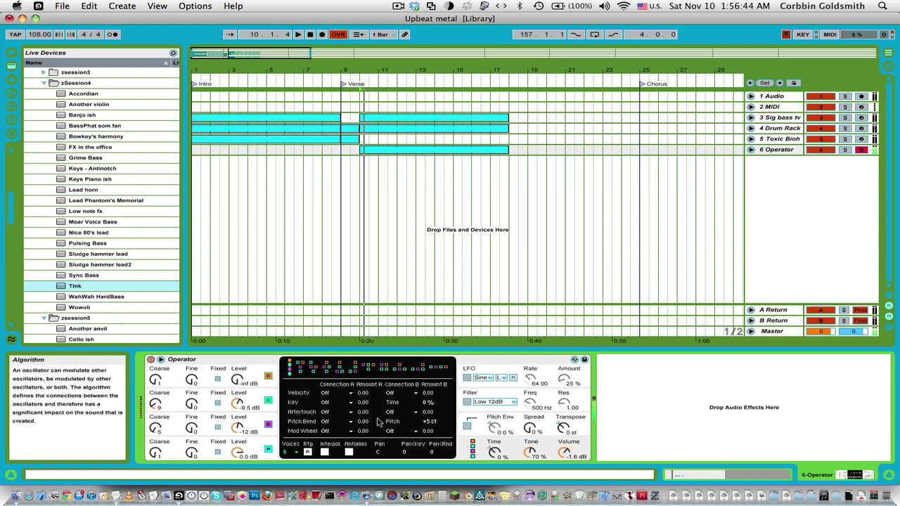
left_click(237, 380)
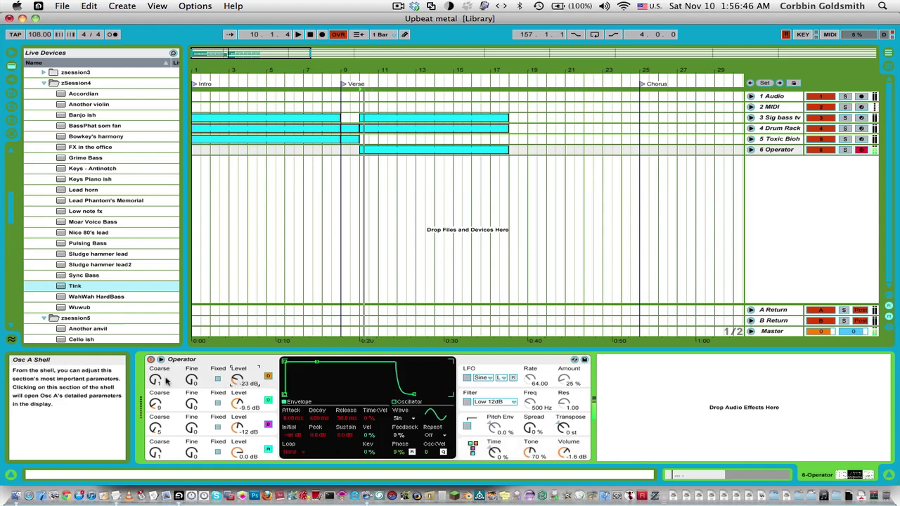
left_click_drag(166, 380, 166, 362)
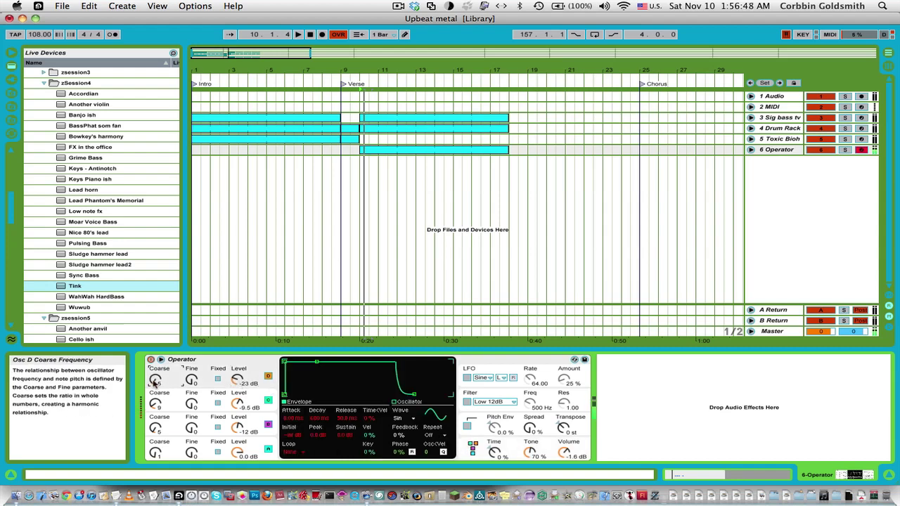
left_click_drag(237, 380, 237, 379)
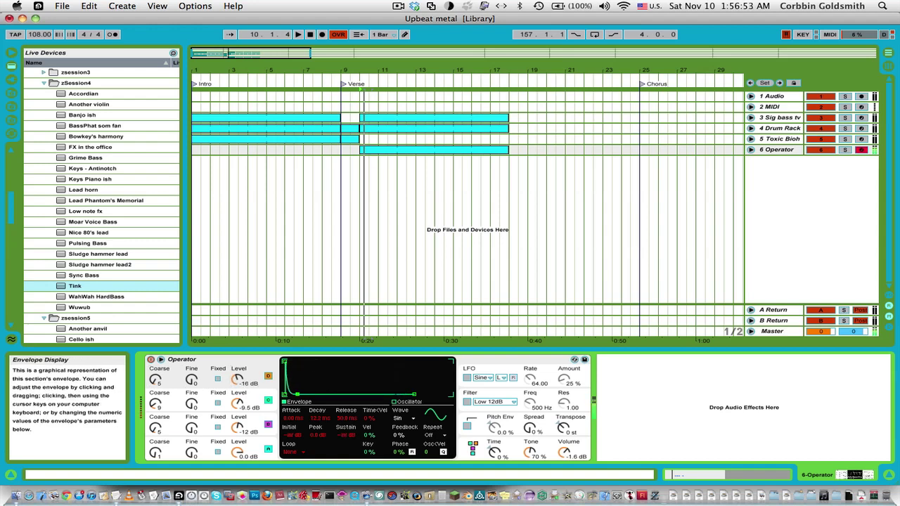
- Set oscillator D to Coarse 13 at -11 dB, oscillator C's Coarse to 3 and oscillator B's Coarse to 9
left_click(238, 380)
left_click(474, 447)
left_click(239, 375)
left_click_drag(154, 404, 155, 415)
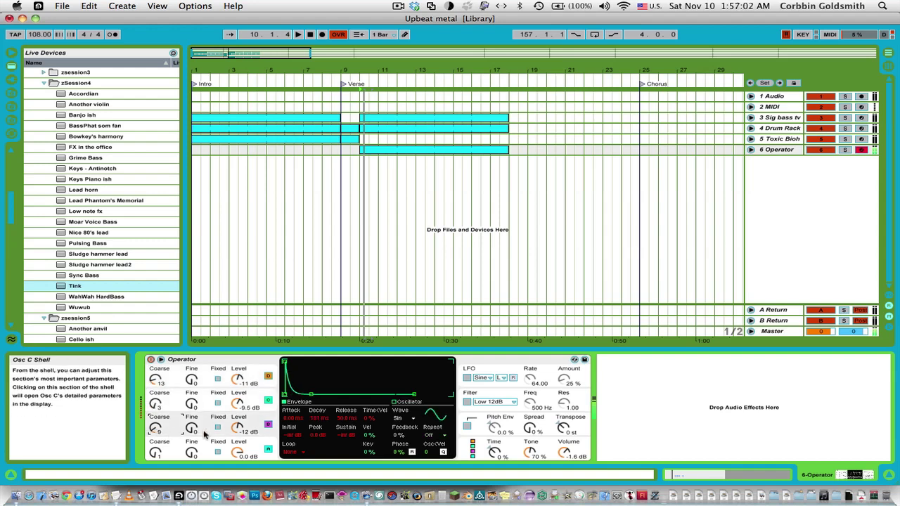
- Set oscillator B's level to -11 dB, oscillator C to Coarse 6 at -16 dB, and oscillator D's level to -20 dB
left_click_drag(236, 429, 233, 393)
left_click_drag(154, 404, 154, 401)
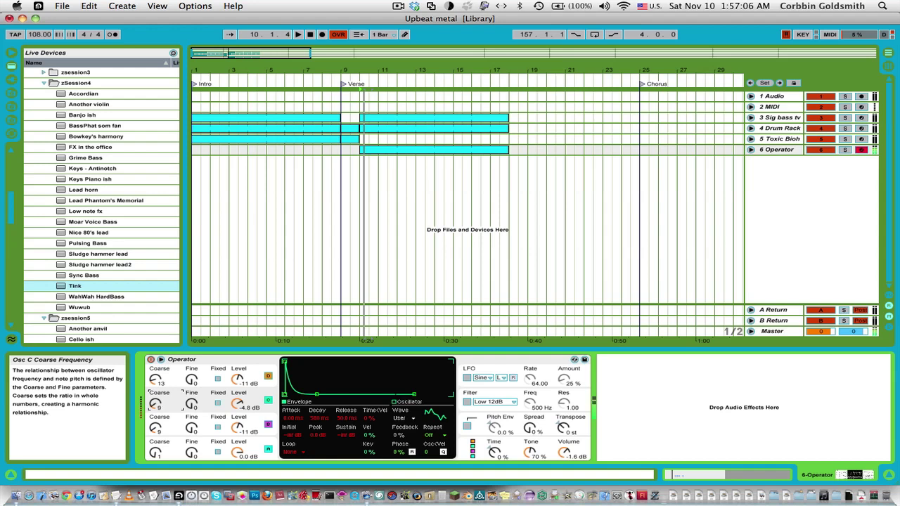
left_click_drag(236, 407, 236, 415)
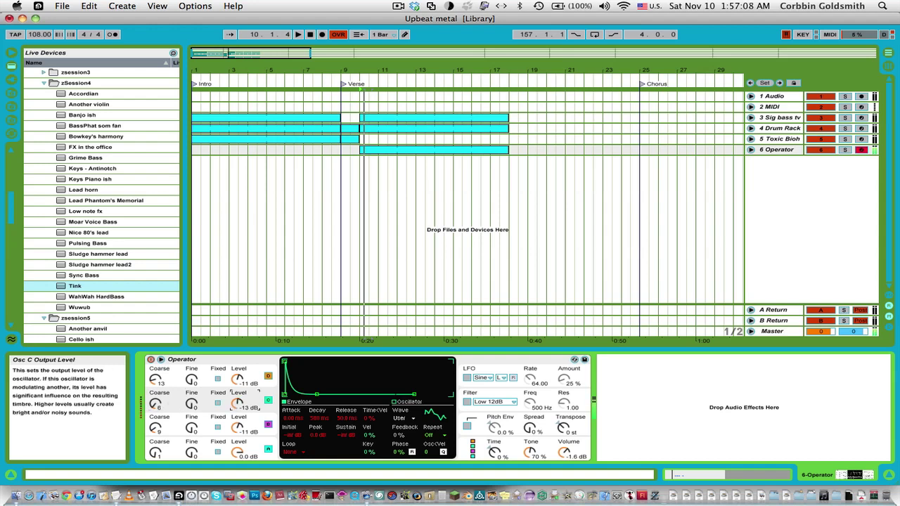
left_click(238, 384)
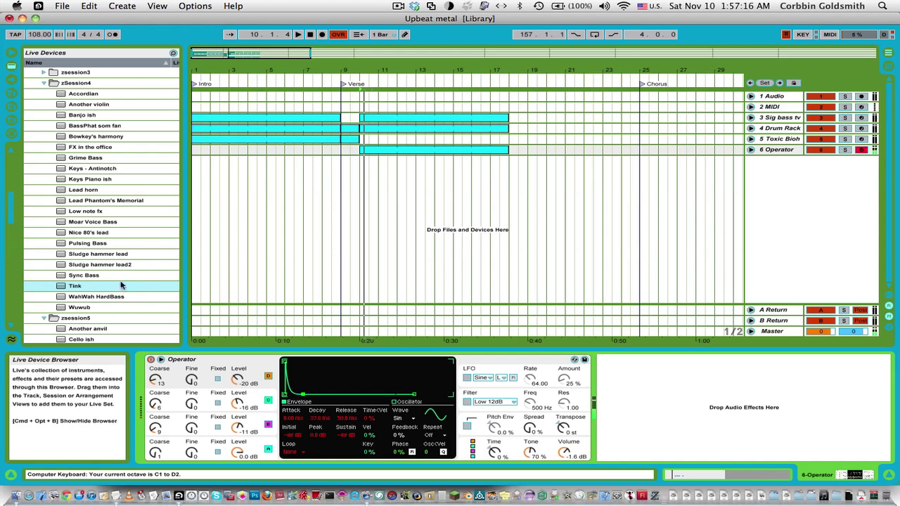
- Collapse the zSession4 preset folder and expand the Instrument Rack presets in the device browser
scroll(97, 203, "up", 5)
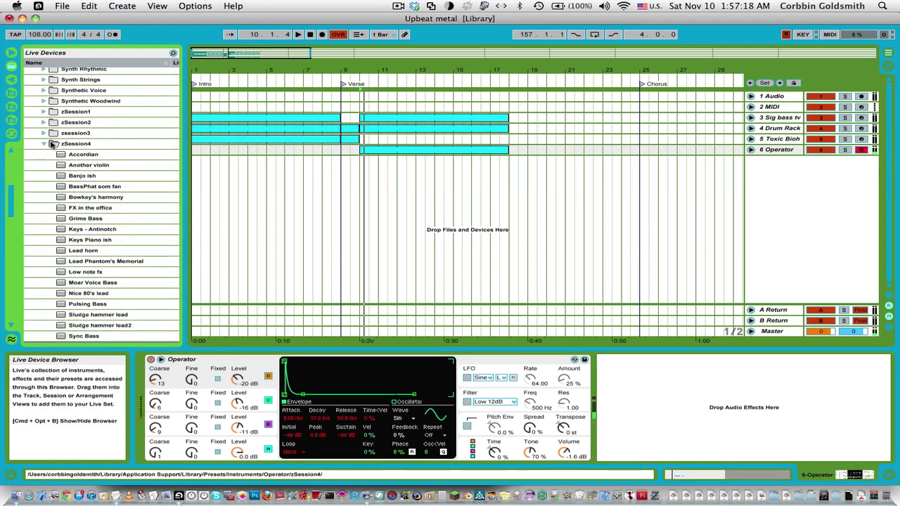
left_click(45, 155)
scroll(56, 141, "up", 8)
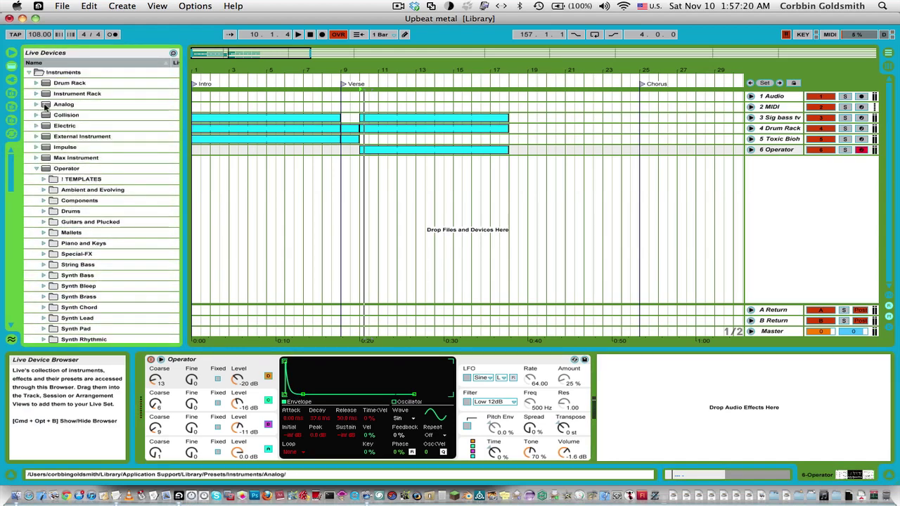
left_click(44, 94)
left_click(37, 93)
- Find the Zap Bass preset among the Instrument Rack presets and load it onto a new track 7
scroll(80, 187, "down", 2)
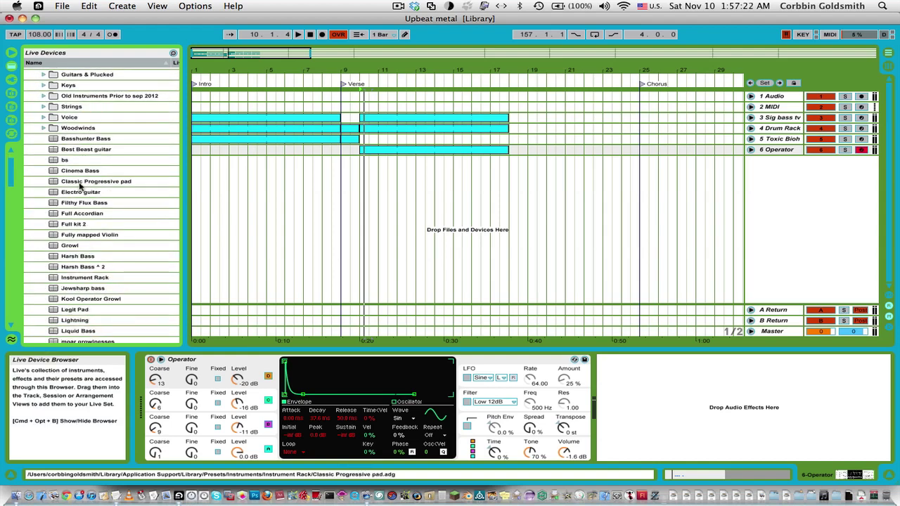
scroll(81, 190, "down", 2)
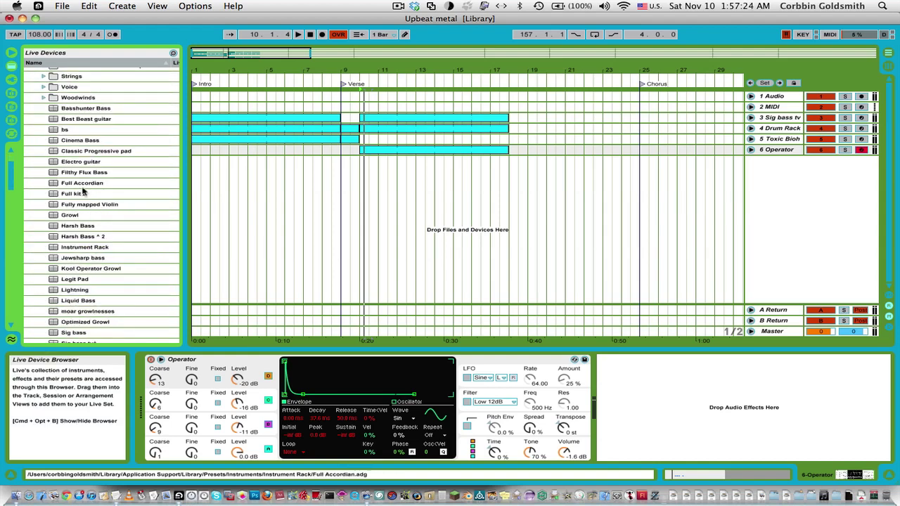
scroll(84, 197, "down", 2)
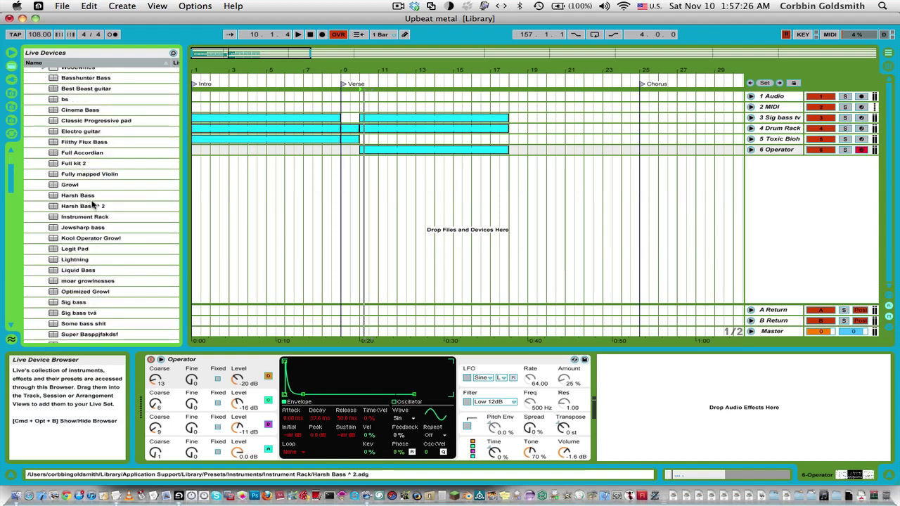
scroll(92, 204, "down", 1)
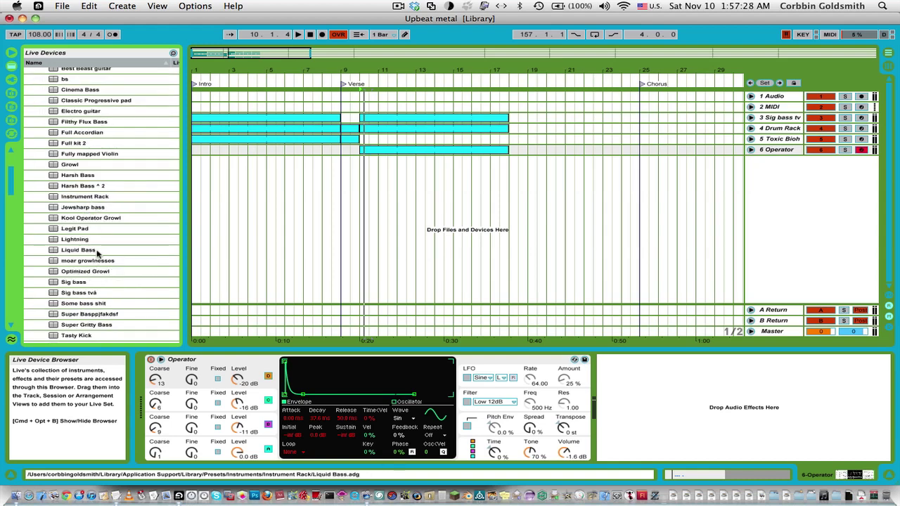
scroll(89, 248, "down", 2)
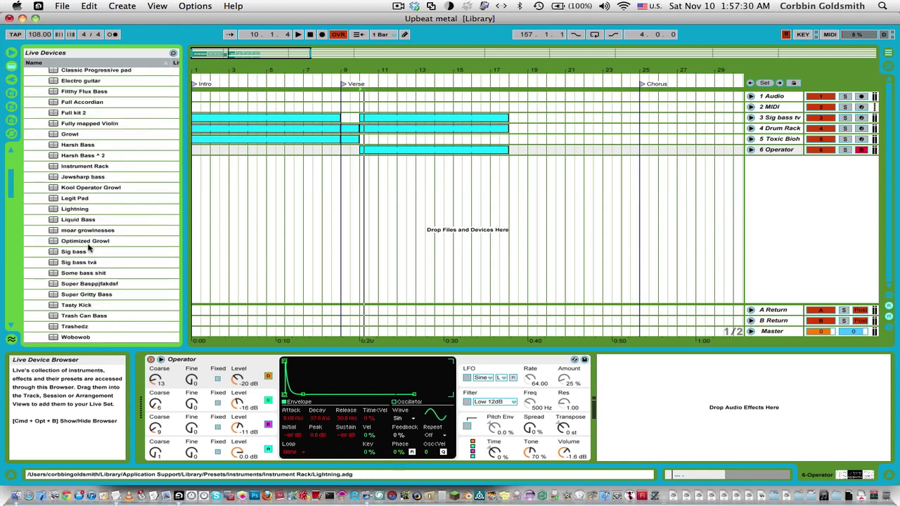
scroll(89, 247, "down", 2)
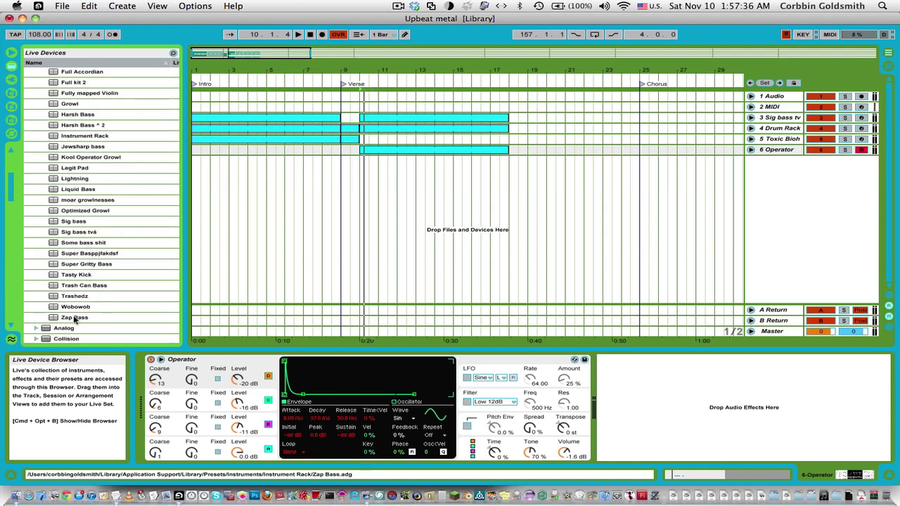
left_click_drag(73, 320, 268, 268)
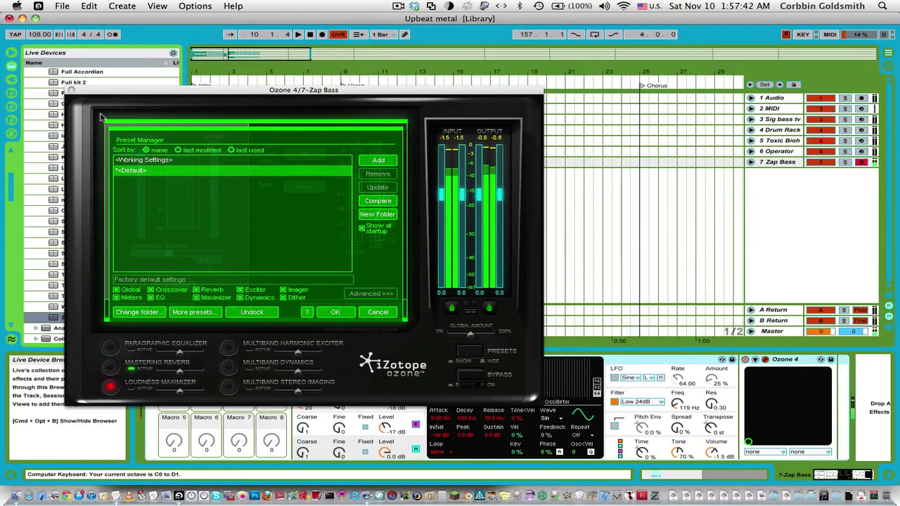
- Copy the verse clip at bars 10 to 18 from the Operator track onto the Zap Bass track and mute Operator track 6
left_click(71, 90)
left_click(382, 156)
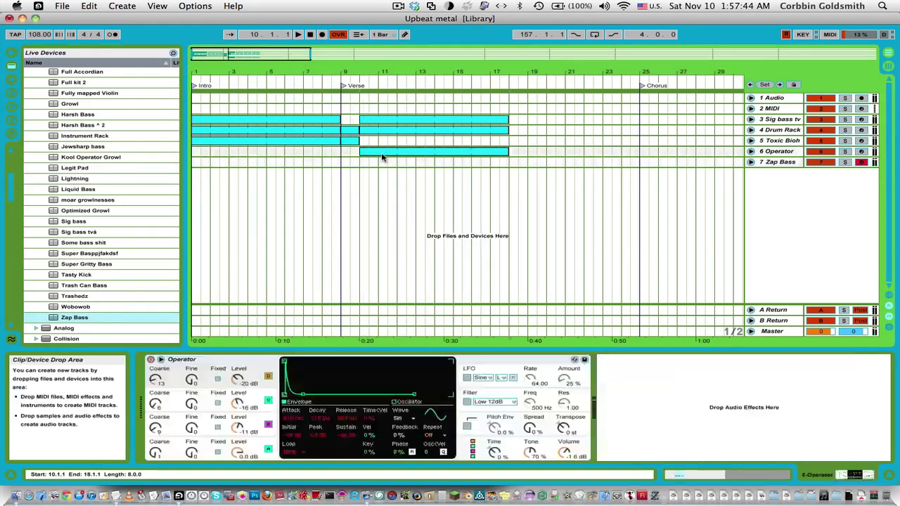
left_click_drag(382, 158, 382, 161)
left_click(388, 153)
left_click(820, 151)
key("space")
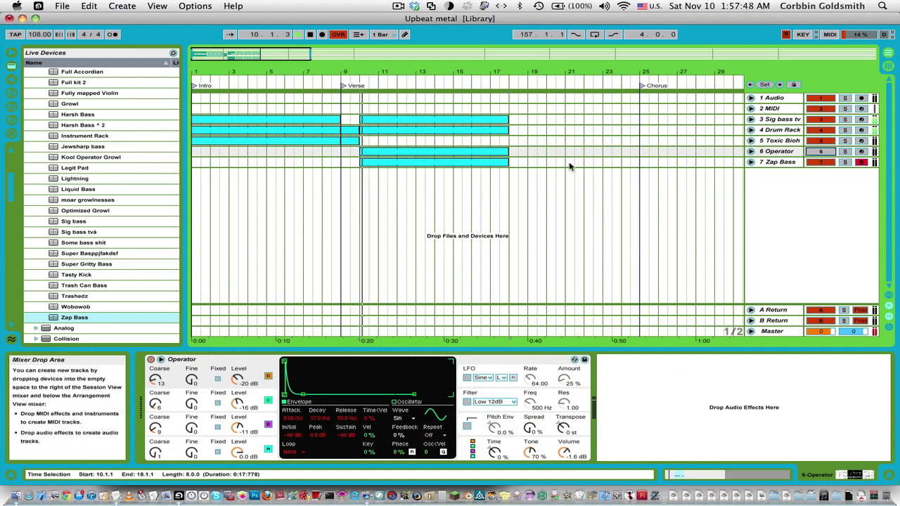
- Transpose all notes in the Zap Bass clip down one octave to D#0 and play the clip back
left_click(422, 164)
key("space")
key("space")
key("space")
double_click(412, 165)
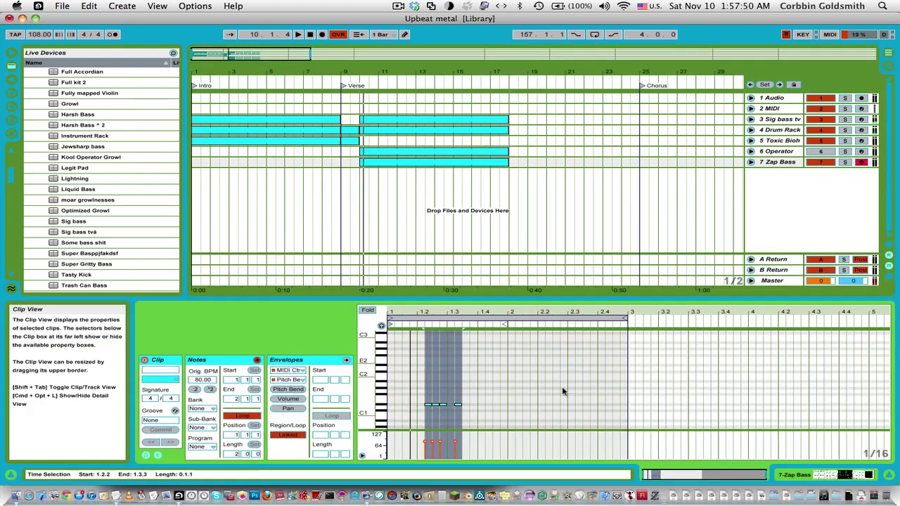
left_click(502, 377)
key("super+a")
key("shift+Down")
key("space")
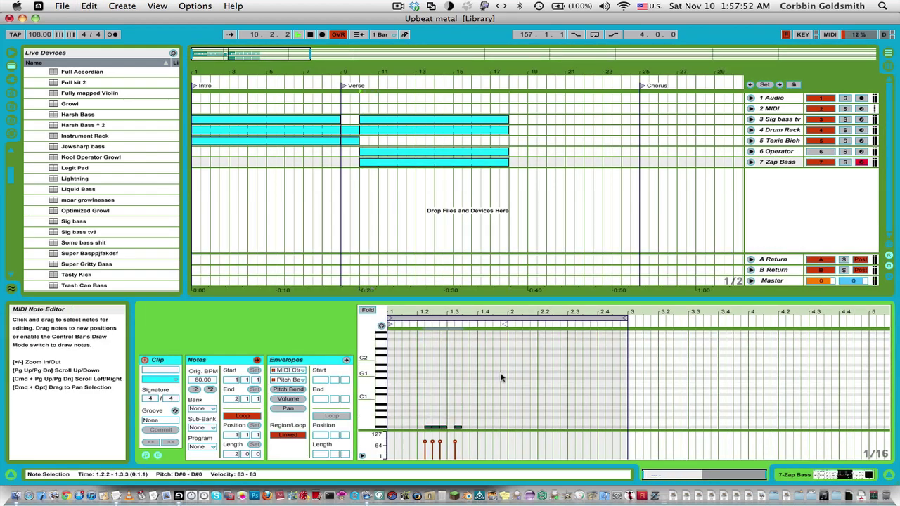
key("space")
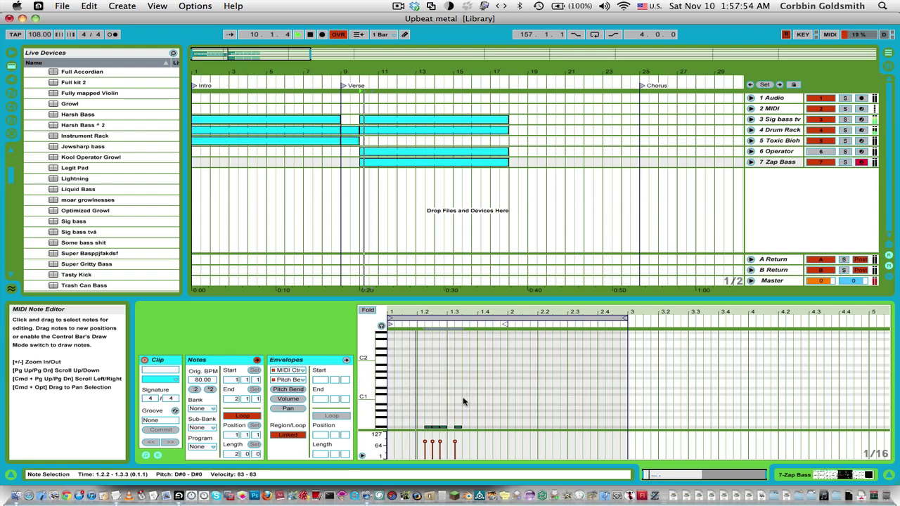
- Set the Zap Bass filter frequency to 71.4 Hz and shorten its filter envelope's decay to about 755 ms
key("shift+Tab")
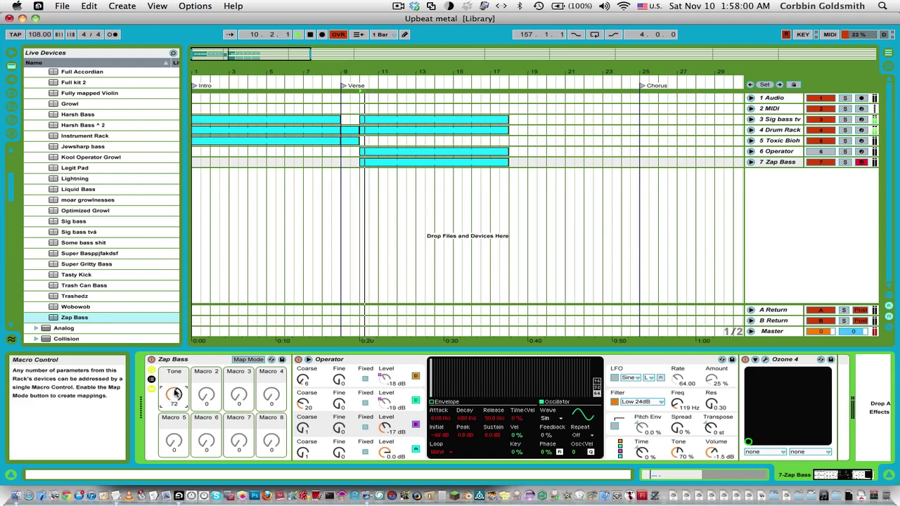
left_click(677, 404)
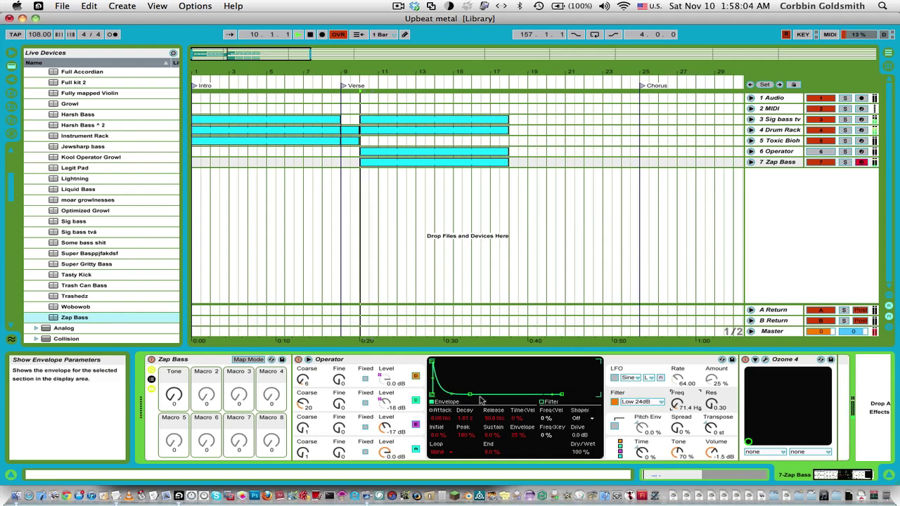
left_click_drag(471, 394, 466, 395)
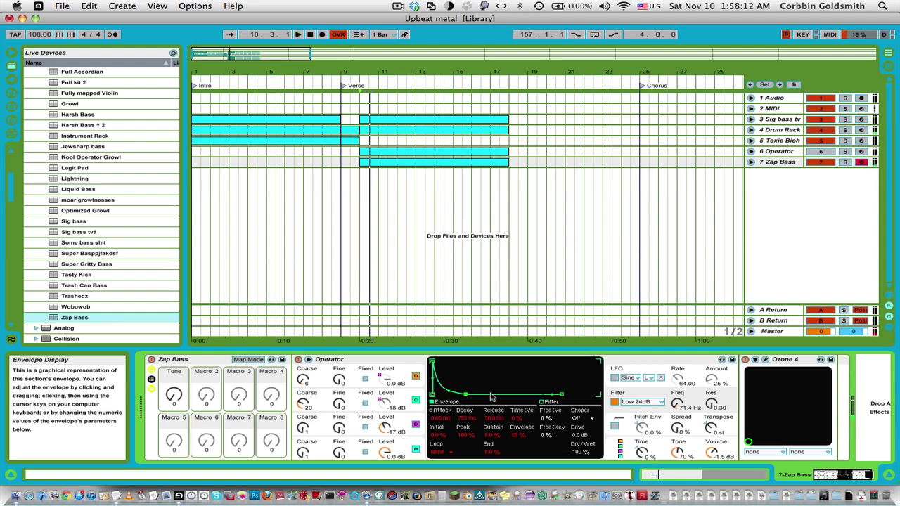
key("space")
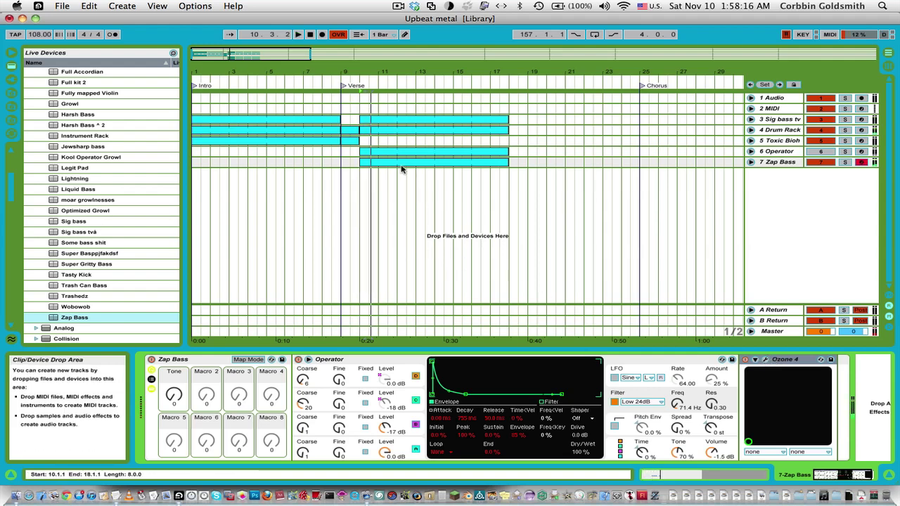
- Show the Zap Bass clip's notes and play the verse back from bar 10
left_click(422, 211)
left_click(651, 472)
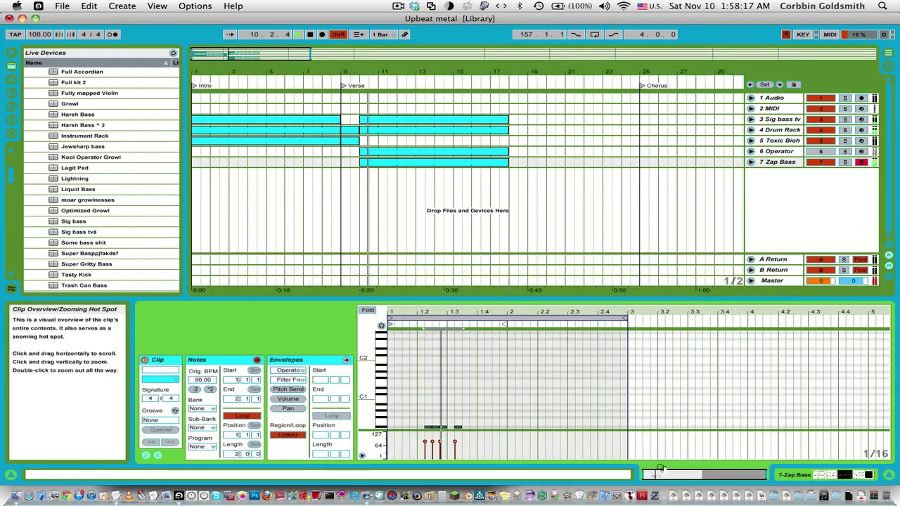
key("space")
left_click(463, 413)
key("space")
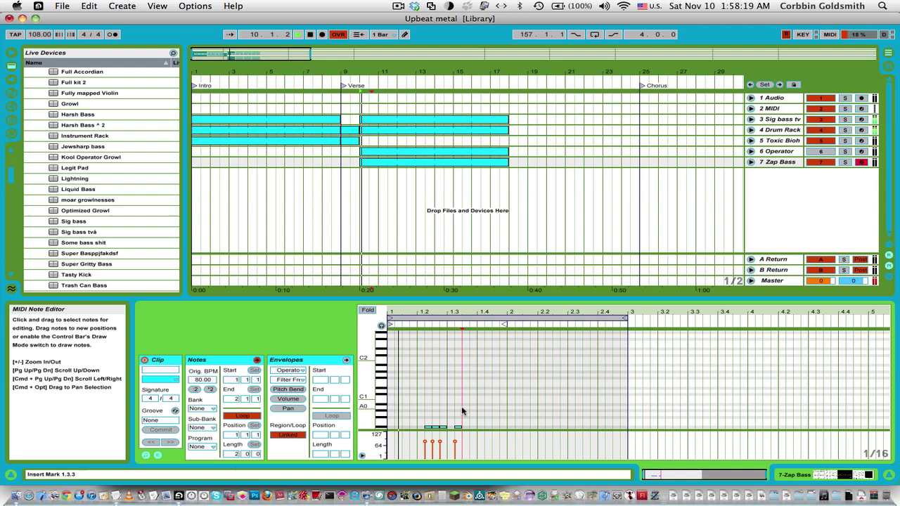
left_click(450, 231)
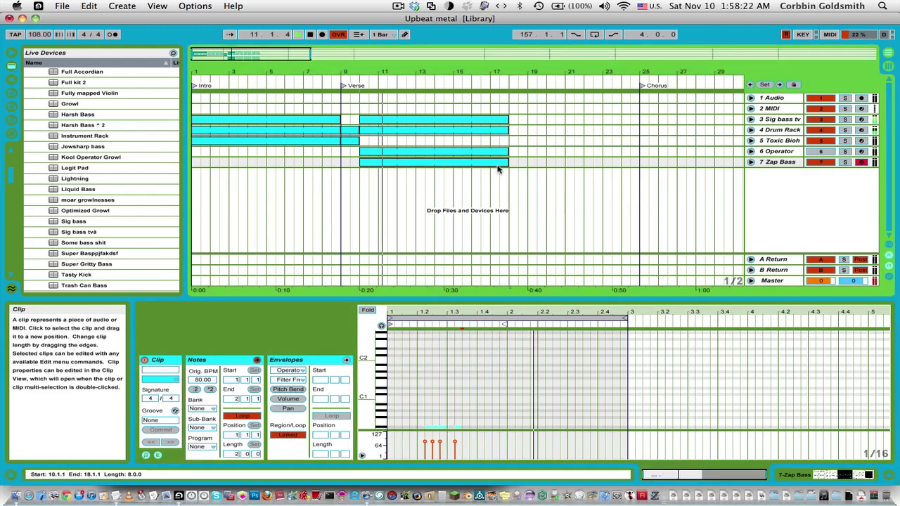
key("space")
key("space")
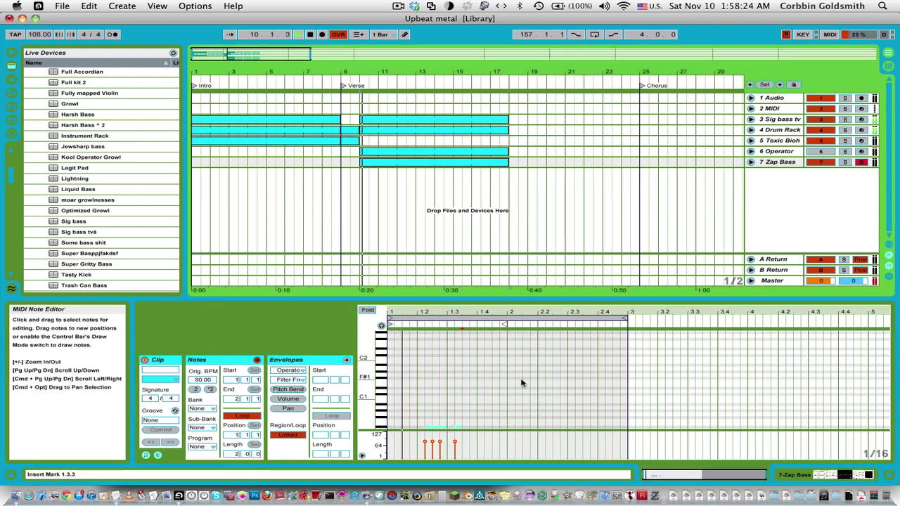
- Unfold the Sig bass två track and audition its verse riff around bar 13
left_click(750, 119)
left_click(378, 161)
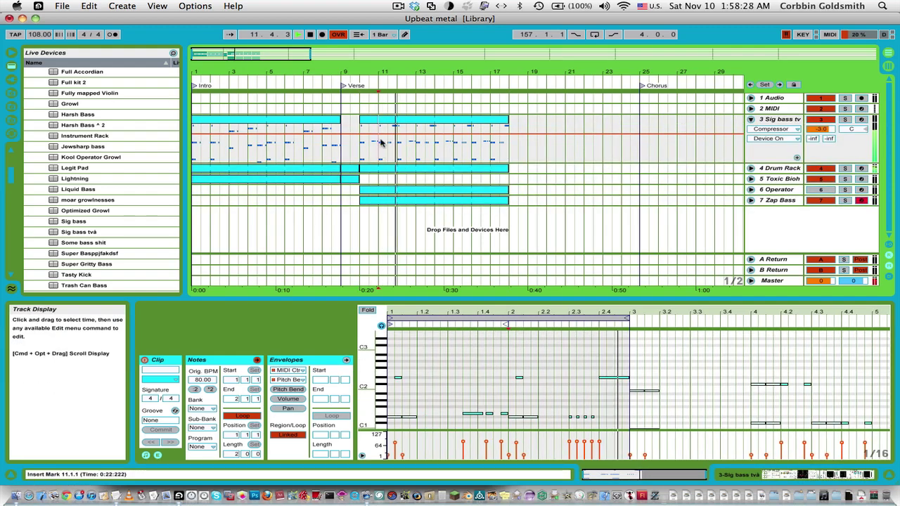
left_click_drag(285, 54, 269, 68)
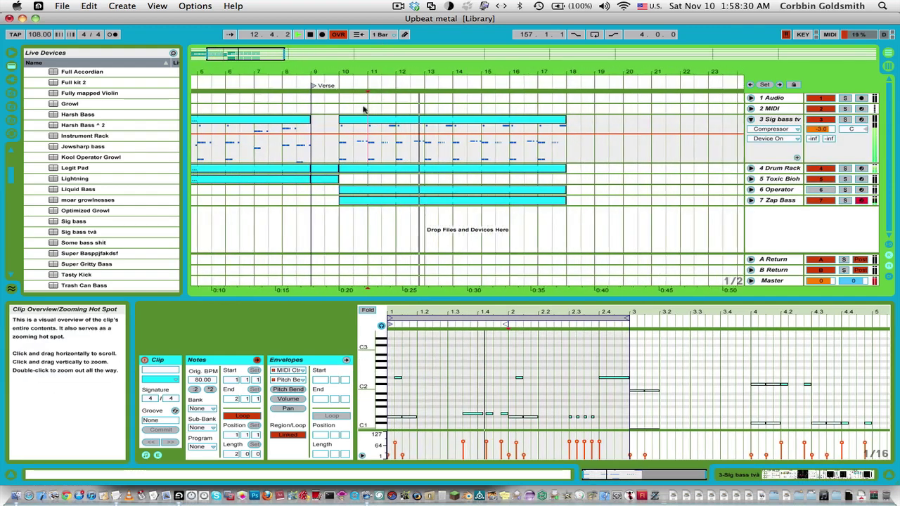
left_click_drag(398, 147, 428, 147)
key("space")
key("space")
left_click(423, 149)
key("space")
key("space")
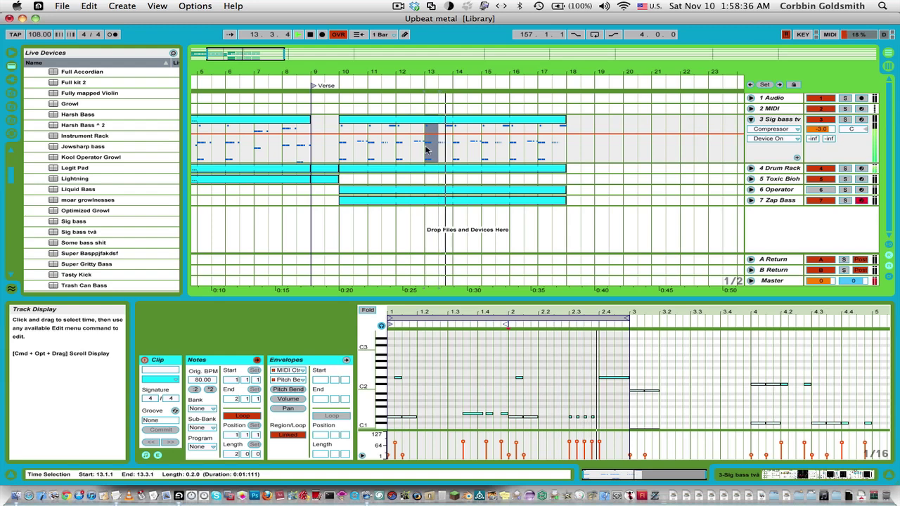
left_click(429, 150)
key("space")
key("space")
key("space")
left_click_drag(427, 68, 427, 99)
key("space")
key("space")
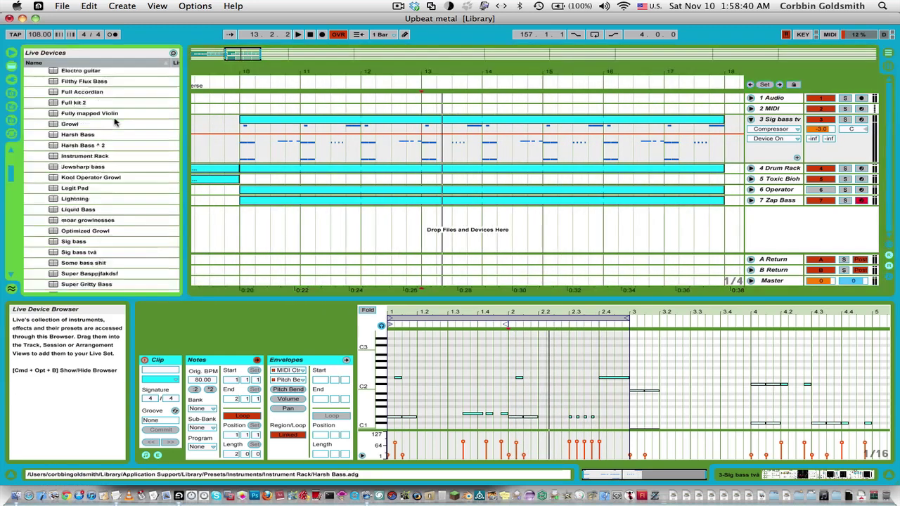
- Look through the Instrument Rack presets in the device browser and collapse that preset group
scroll(92, 197, "up", 3)
scroll(83, 202, "down", 5)
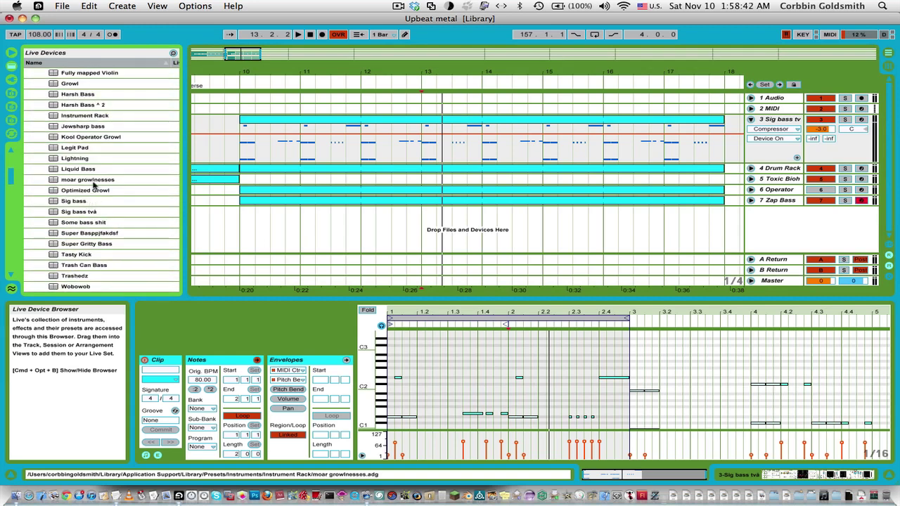
left_click(72, 161)
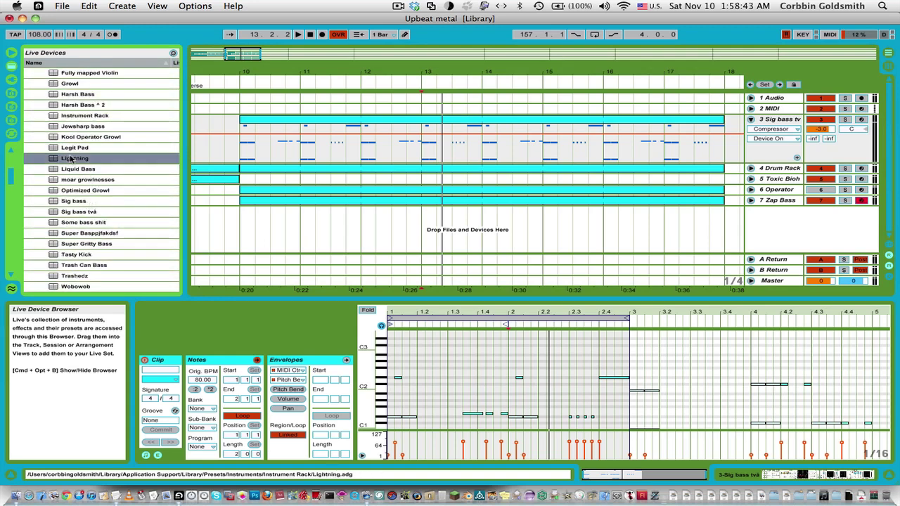
left_click(12, 79)
left_click(11, 67)
scroll(67, 130, "up", 12)
scroll(66, 127, "up", 7)
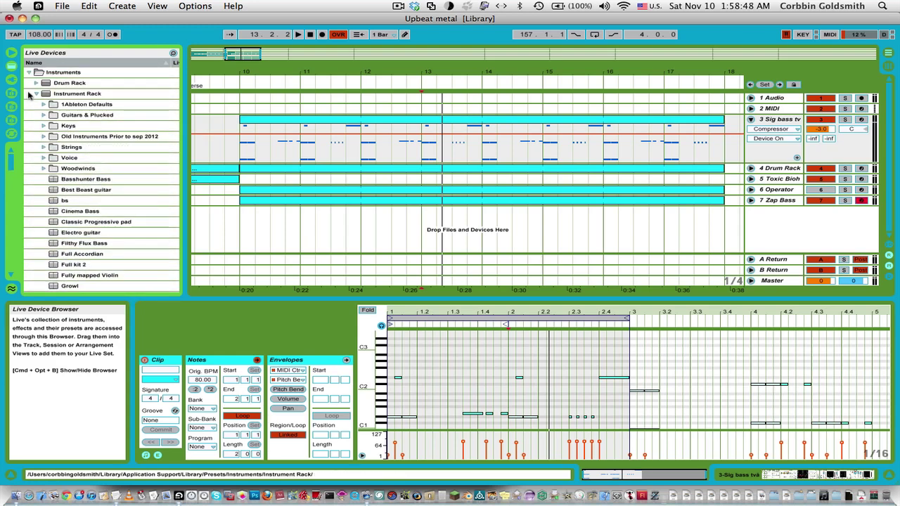
left_click(30, 93)
left_click(36, 94)
- Collapse the zsession5 folder of Operator presets and load the Distorted Wob preset onto a new track 8
scroll(57, 133, "down", 10)
scroll(39, 128, "up", 1)
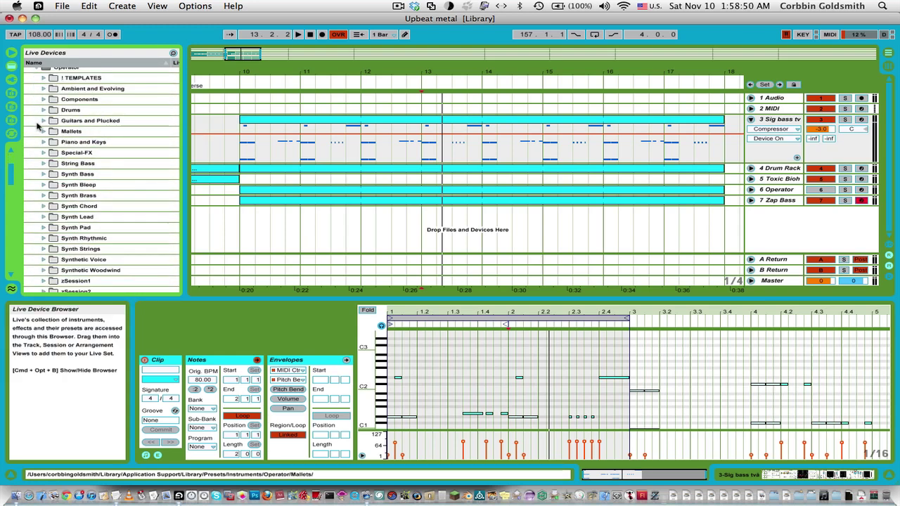
scroll(37, 125, "down", 10)
scroll(37, 124, "up", 6)
scroll(37, 124, "down", 8)
scroll(105, 202, "down", 4)
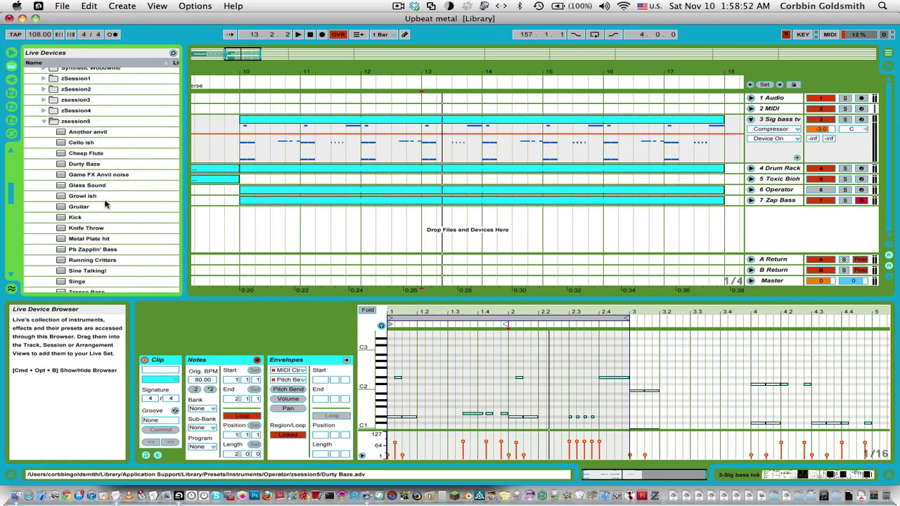
left_click(43, 121)
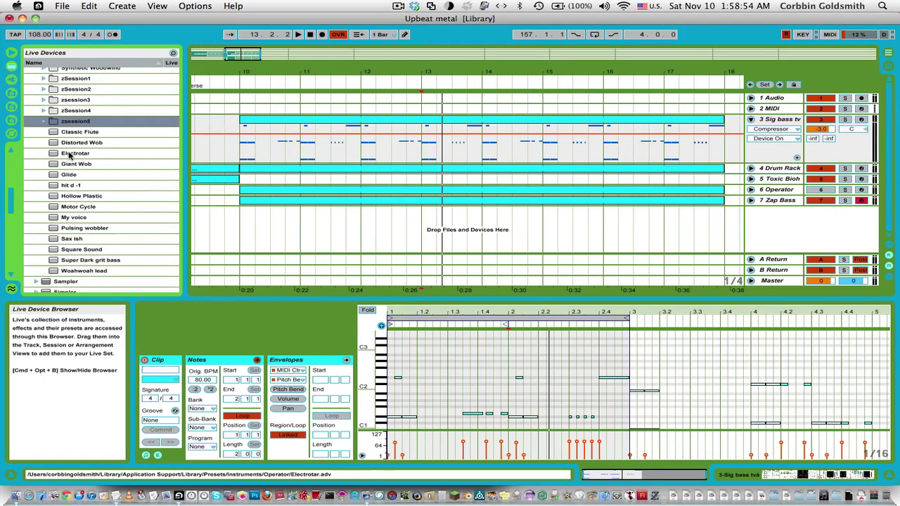
left_click_drag(71, 145, 463, 244)
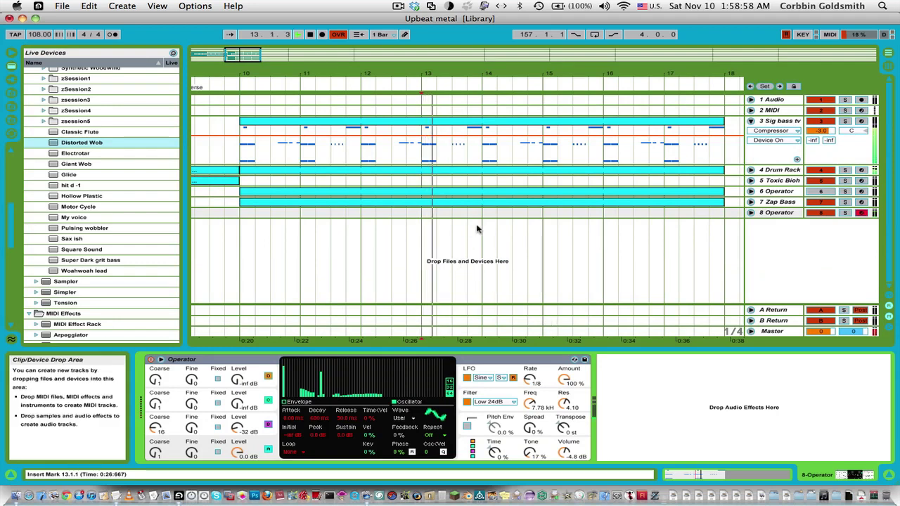
- Copy the Zap Bass clip at bars 10 to 18 onto Operator track 8
left_click(304, 145)
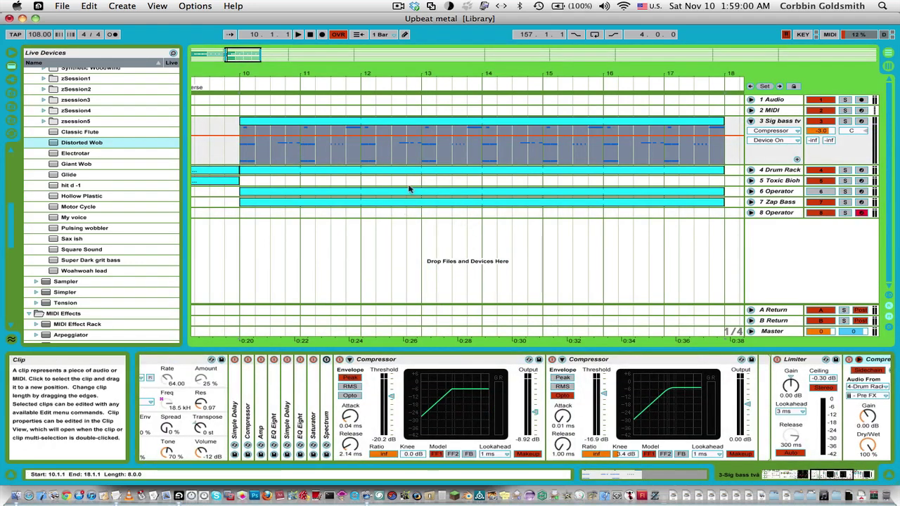
left_click(429, 213)
left_click_drag(427, 211, 429, 213)
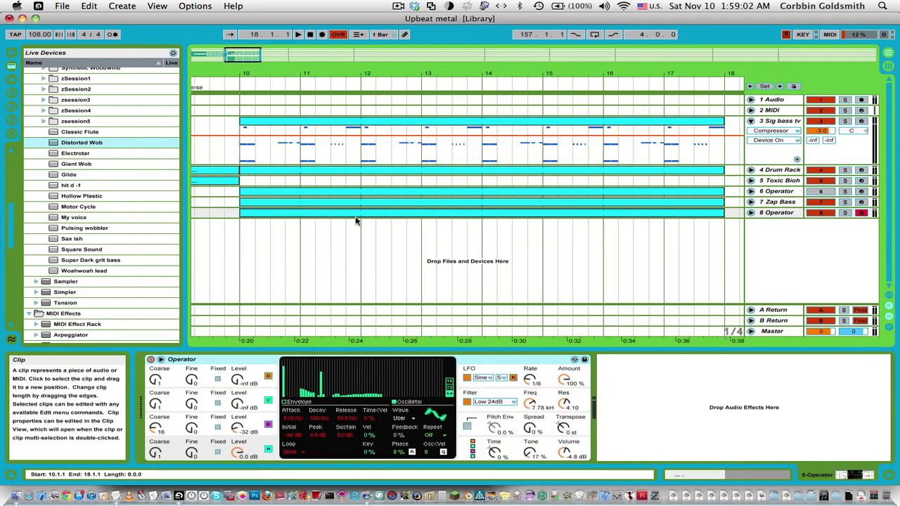
- Delete all notes from the copied clip on track 8 and play the verse
key("space")
left_click(693, 477)
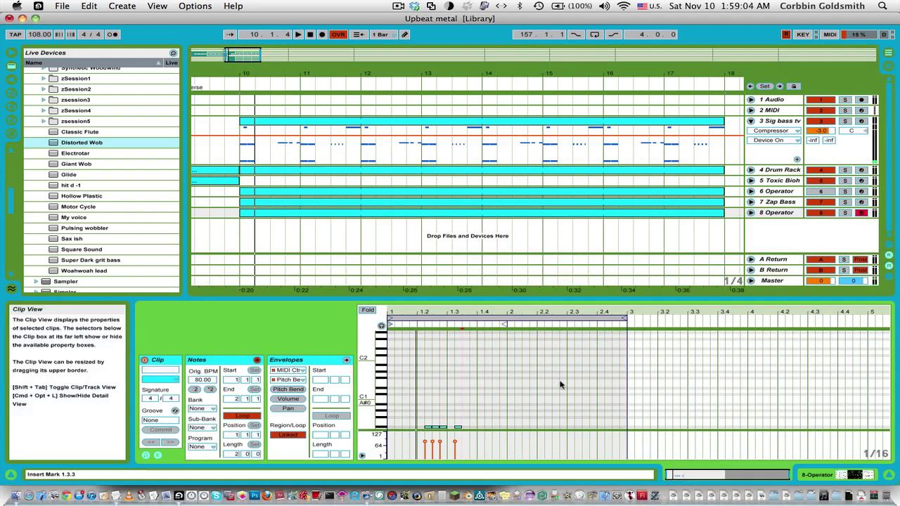
left_click(526, 368)
key("super+a")
key("Delete")
key("space")
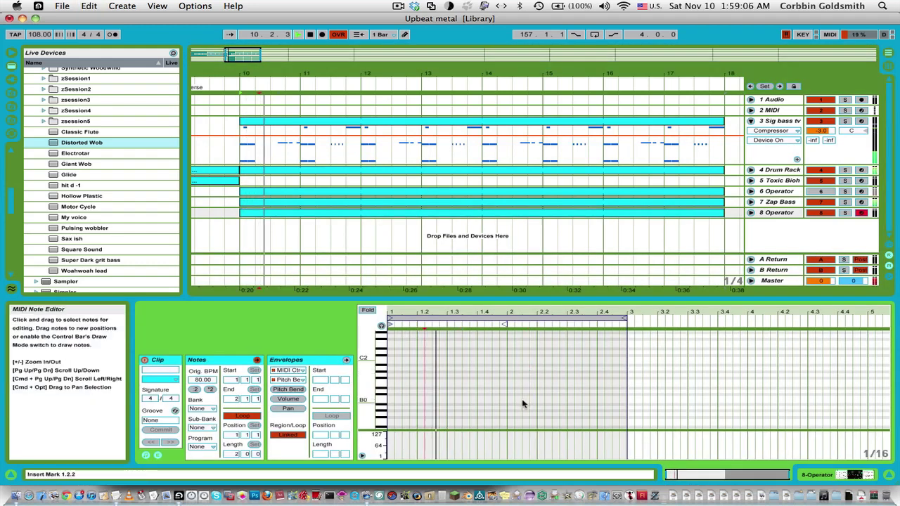
- Add a one-beat D#0 note at 2.2.1 in the track 8 clip
double_click(540, 425)
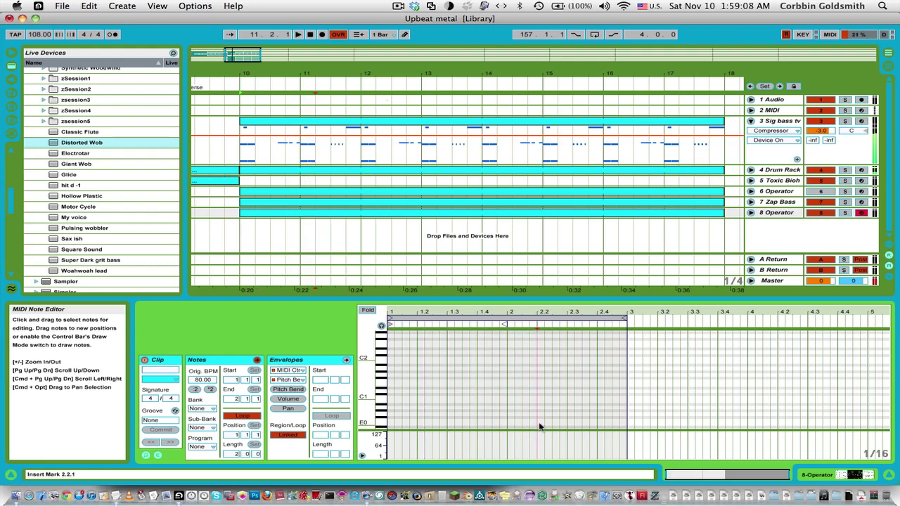
key("space")
left_click(382, 326)
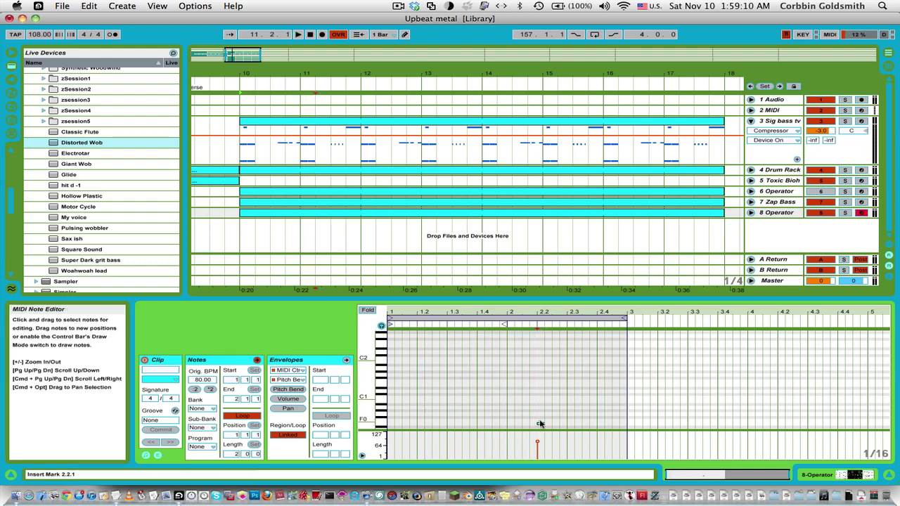
key("space")
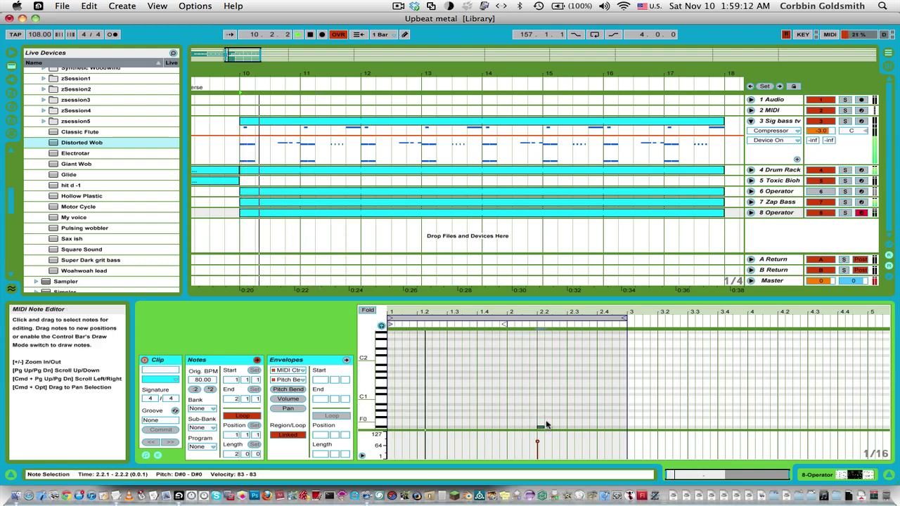
key("super+d")
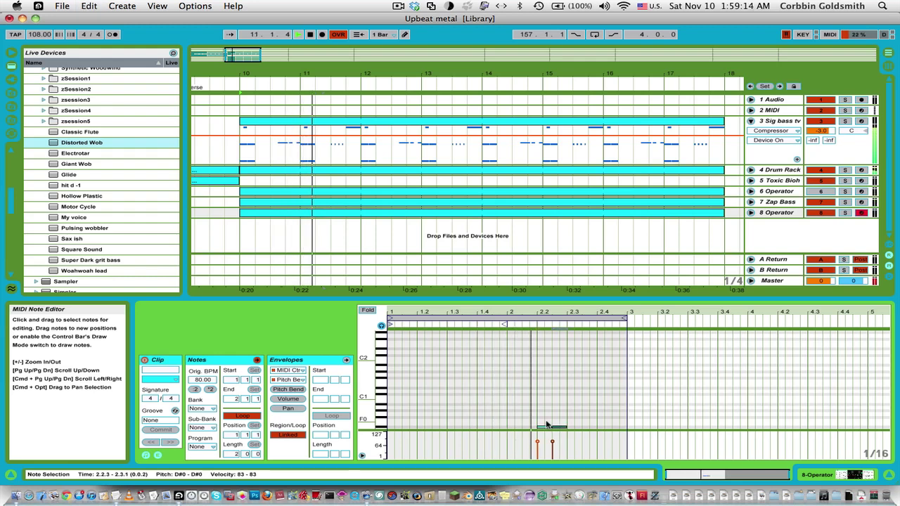
key("super+z")
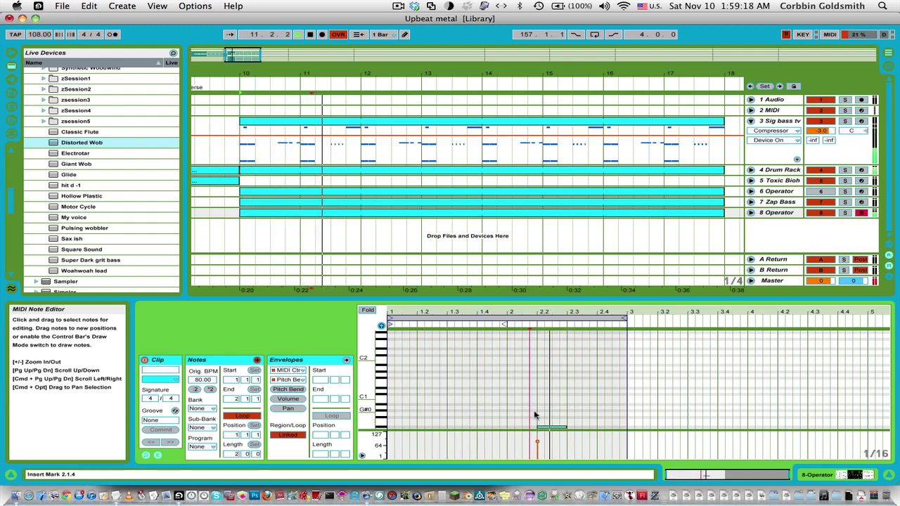
- Check the track 8 Operator's filter envelope during playback and return to the clip's notes
key("space")
left_click(839, 478)
key("space")
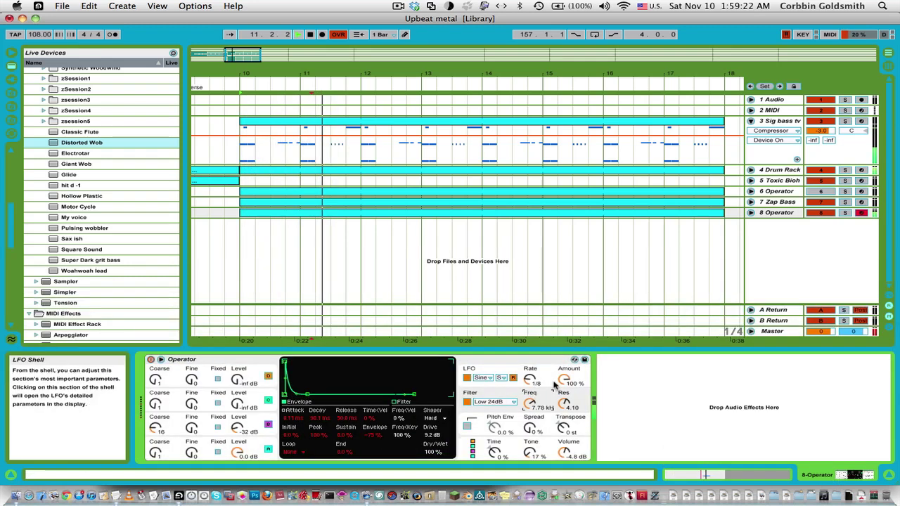
left_click(699, 472)
key("space")
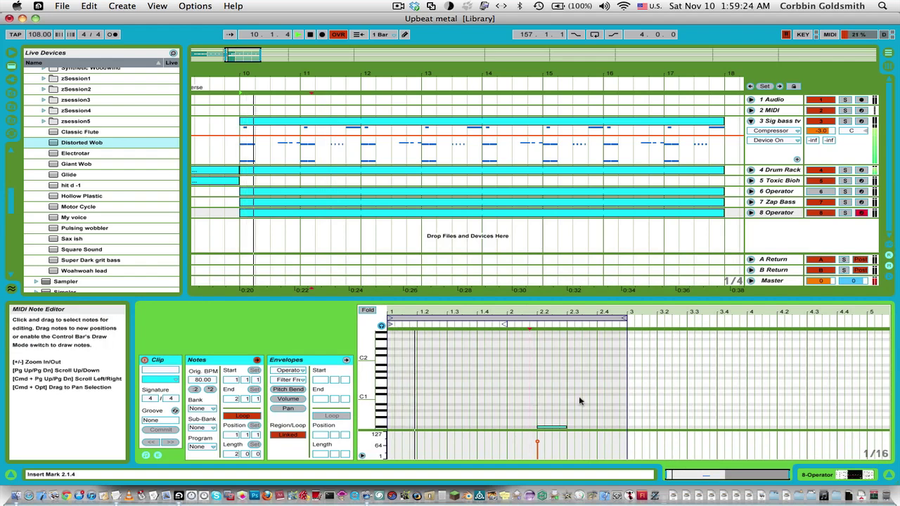
- Shorten the D#0 note at 2.2.1 in the track 8 clip to half a beat and audition it in the verse
left_click_drag(578, 396, 535, 430)
key("shift+Left")
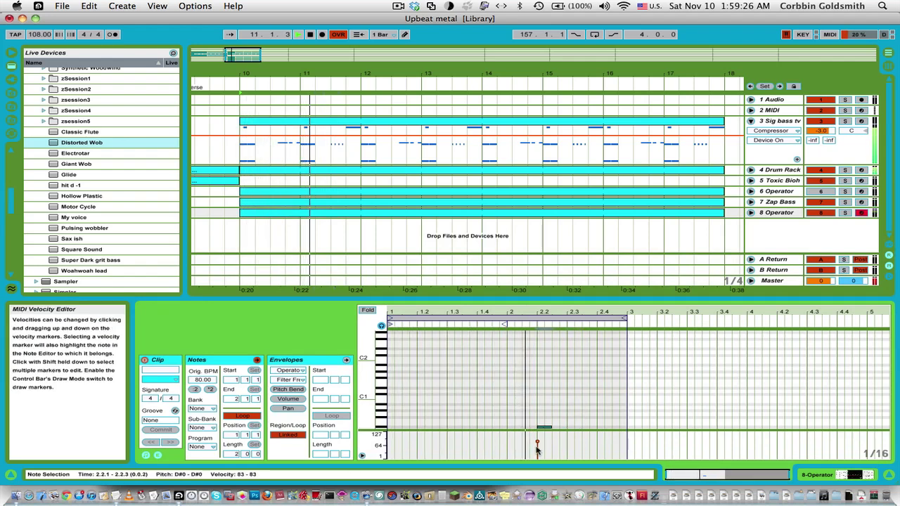
key("space")
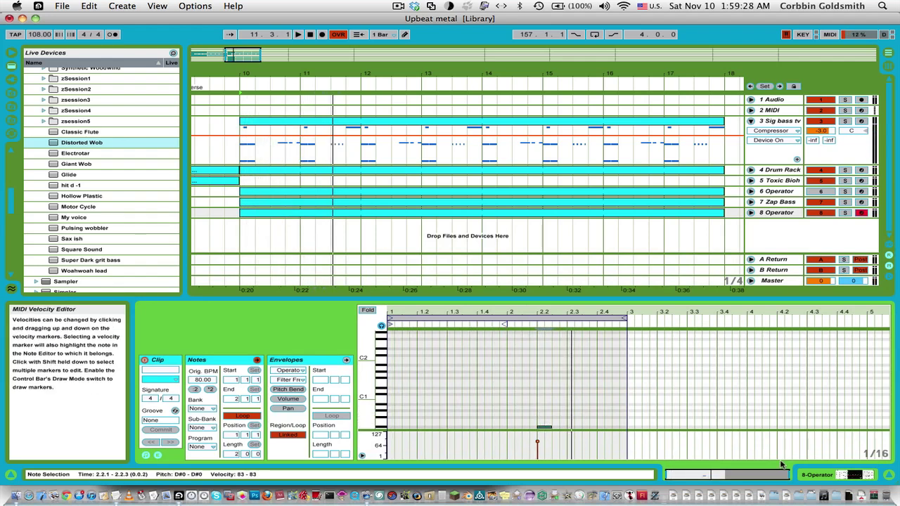
- Load the Pulsing wobbler preset into track 8's Operator and set its filter frequency to 18.5 kHz
left_click(819, 475)
left_click(109, 228)
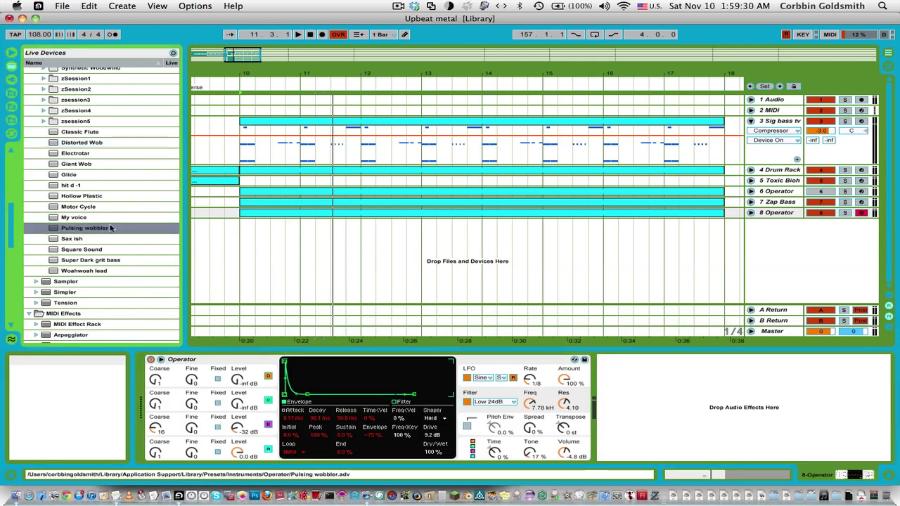
left_click_drag(83, 229, 234, 355)
key("z")
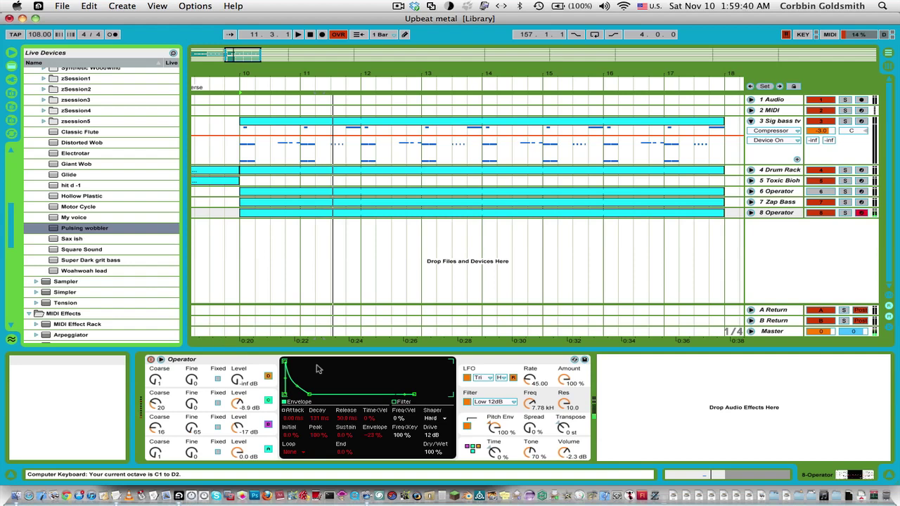
left_click_drag(531, 404, 531, 384)
key("z")
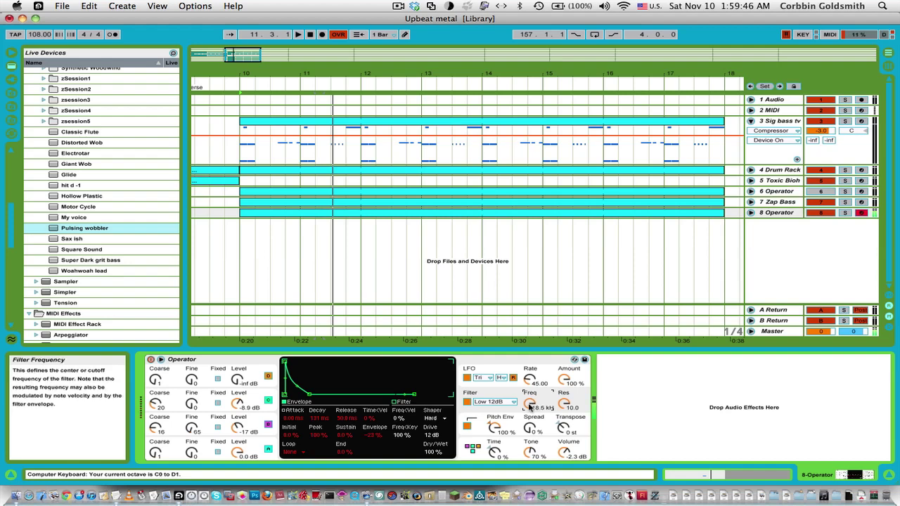
- Replace track 8's Operator preset with Motor Cycle
left_click(70, 206)
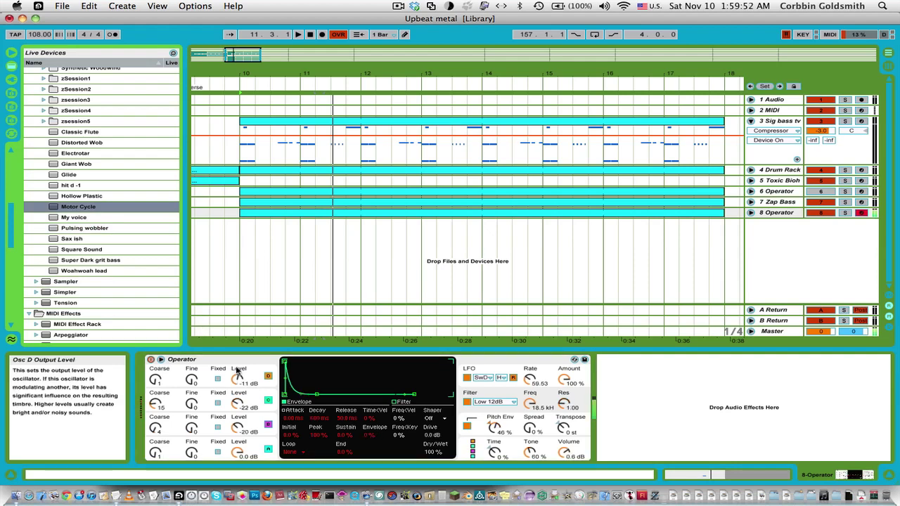
- Look through the Operator presets in the zSession1 folder and highlight Reese Pluck
scroll(98, 248, "up", 5)
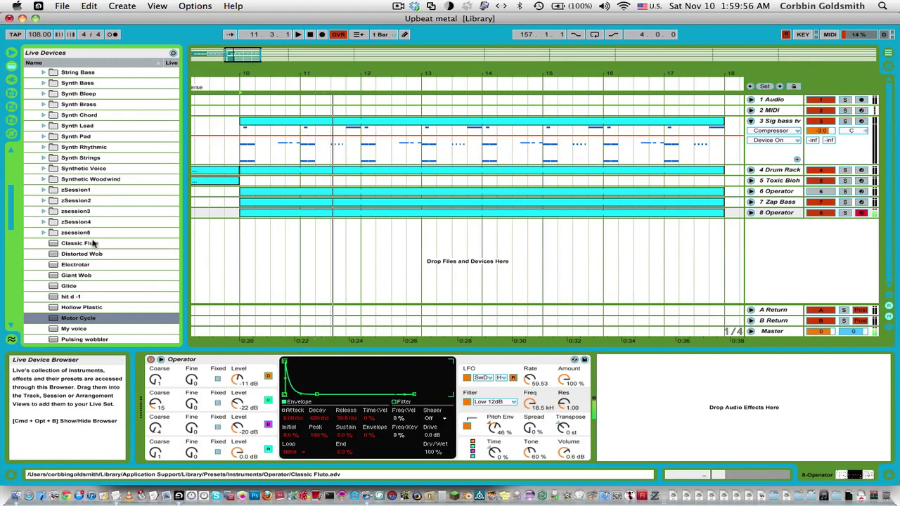
scroll(92, 243, "up", 3)
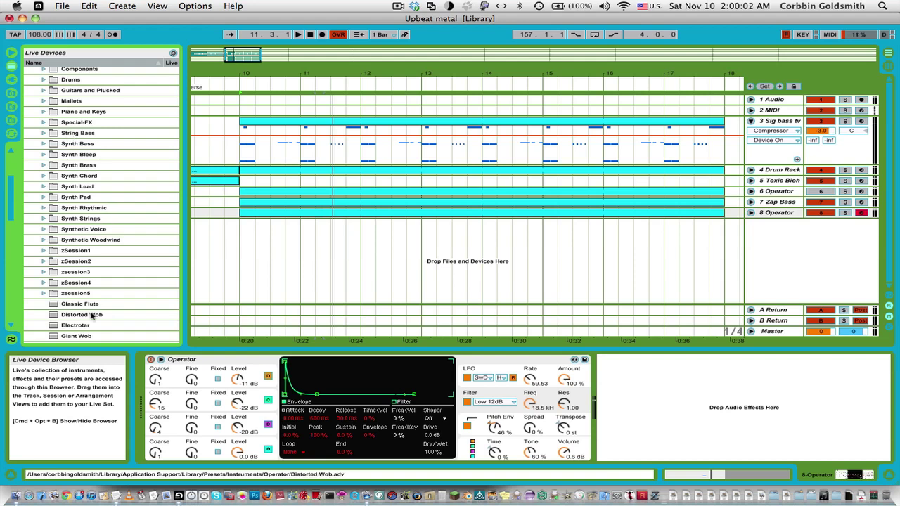
left_click(70, 251)
key("Right")
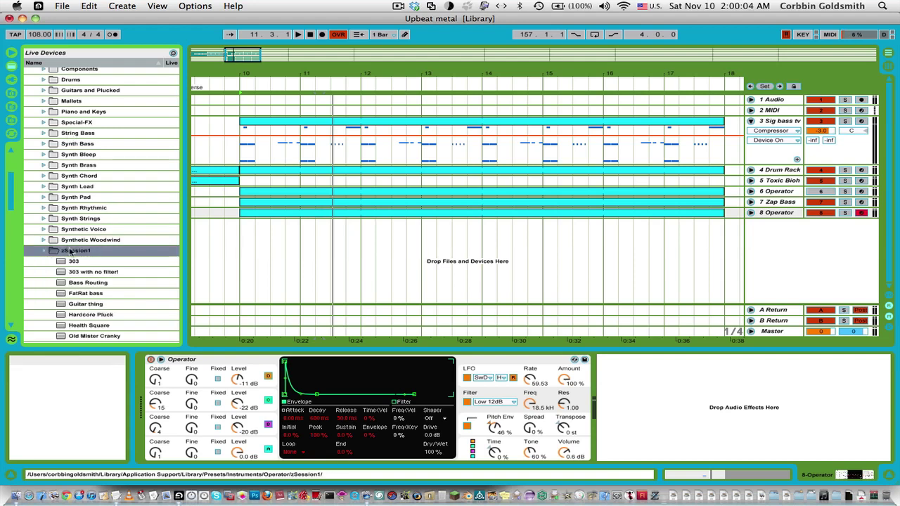
key("Down")
key("Down")
key("Down")
key("Down")
key("Down")
key("Down")
key("Down")
key("Down")
key("Down")
key("Down")
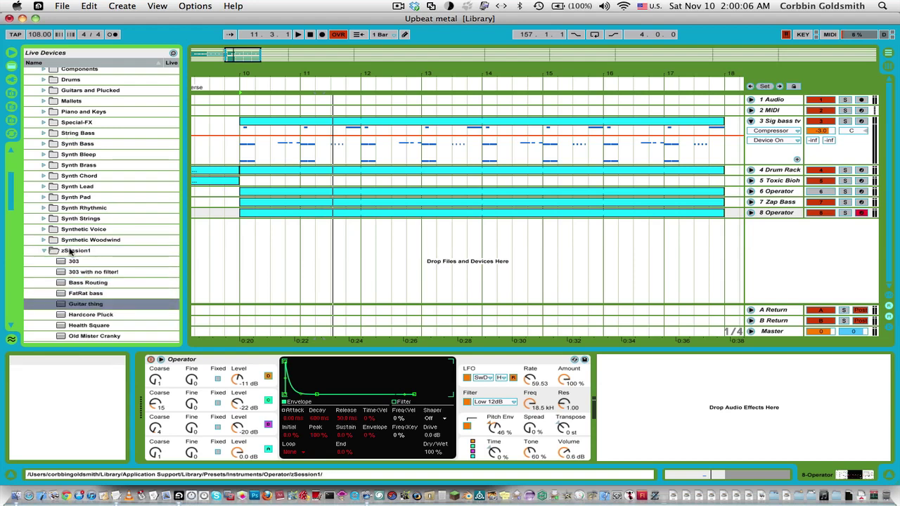
key("Down")
key("Down")
key("Down")
key("Down")
key("Down")
key("Down")
key("Down")
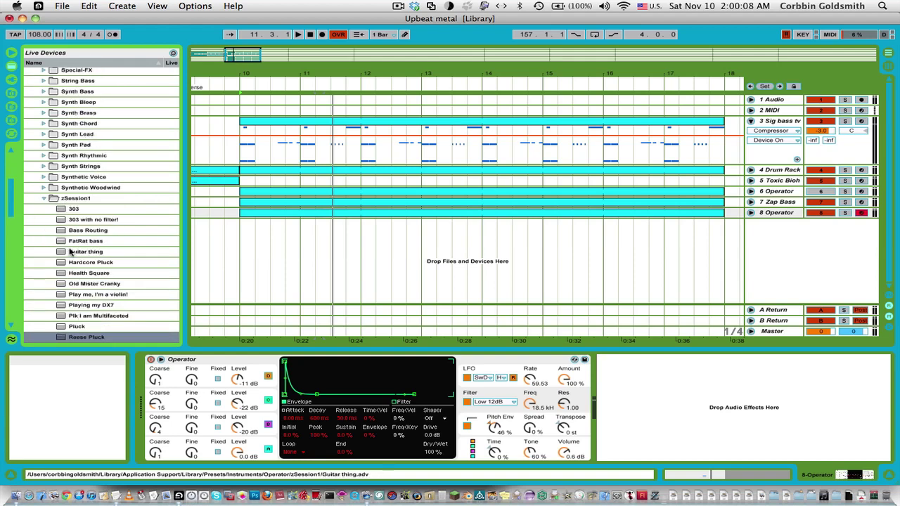
key("Down")
key("Down")
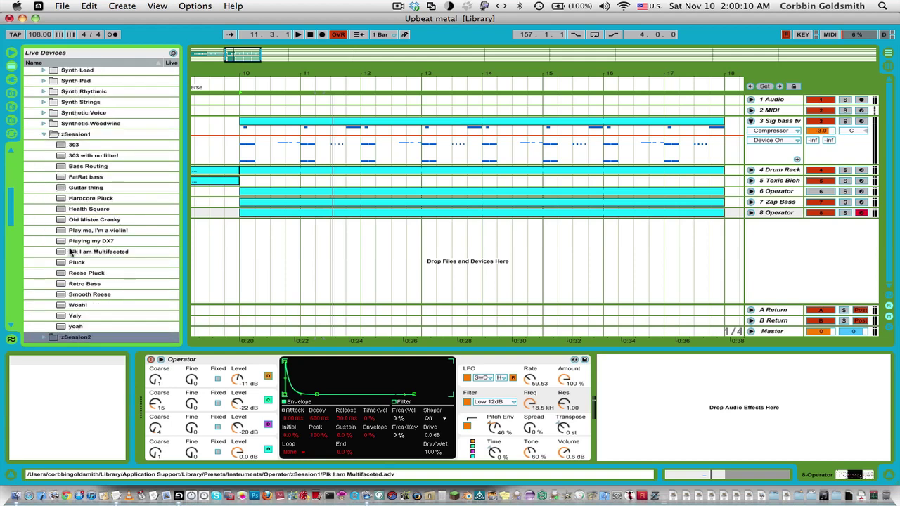
left_click(99, 274)
- Play the verse from bar 10 to audition track 8 with the other basses
left_click(271, 202)
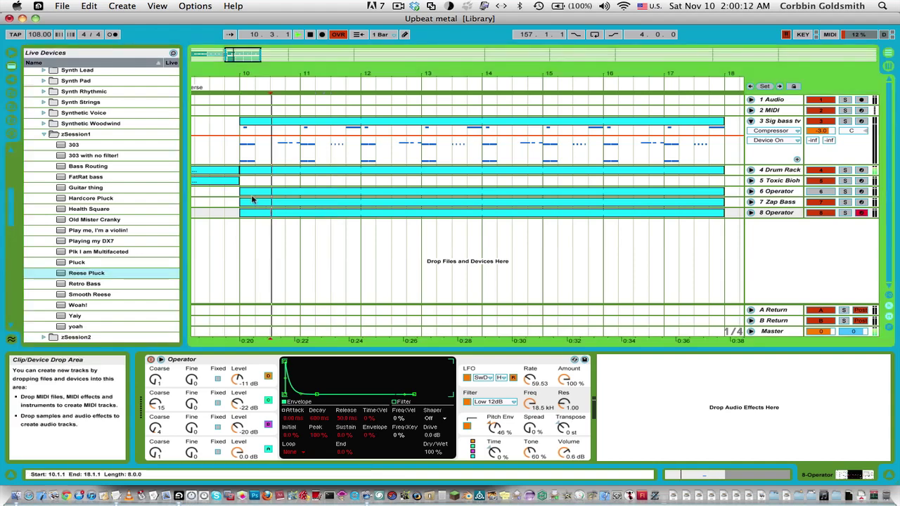
left_click_drag(235, 58, 233, 55)
key("space")
left_click(317, 213)
key("space")
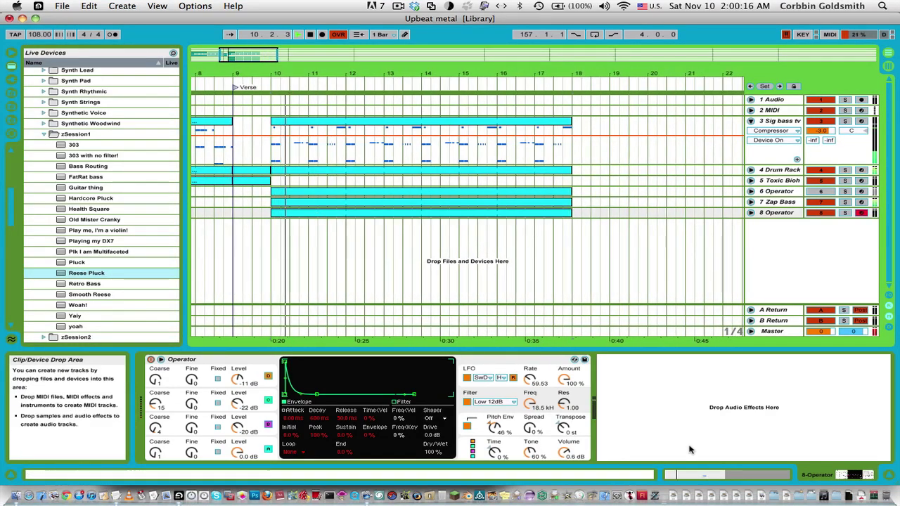
- Lengthen the D#0 note at 2.2.1 in the track 8 clip to one beat
key("shift+Tab")
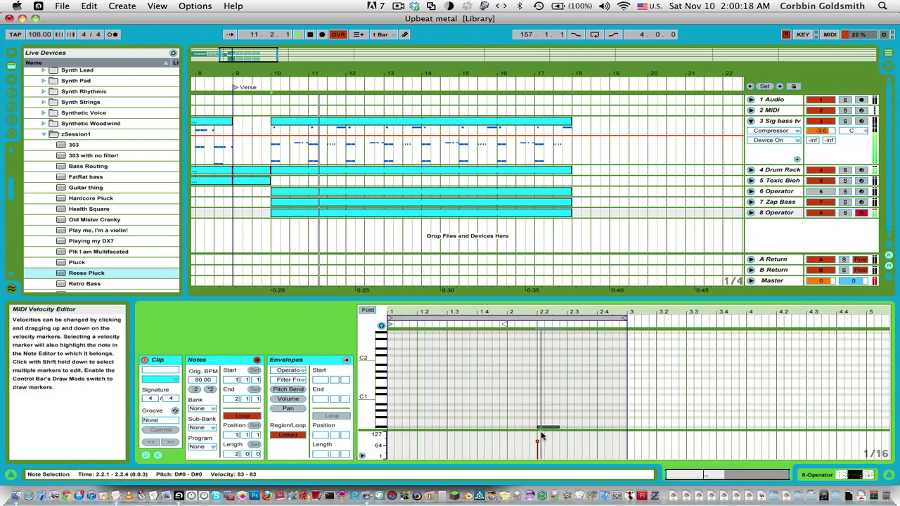
key("shift+Right")
key("shift+Right")
key("Left")
key("space")
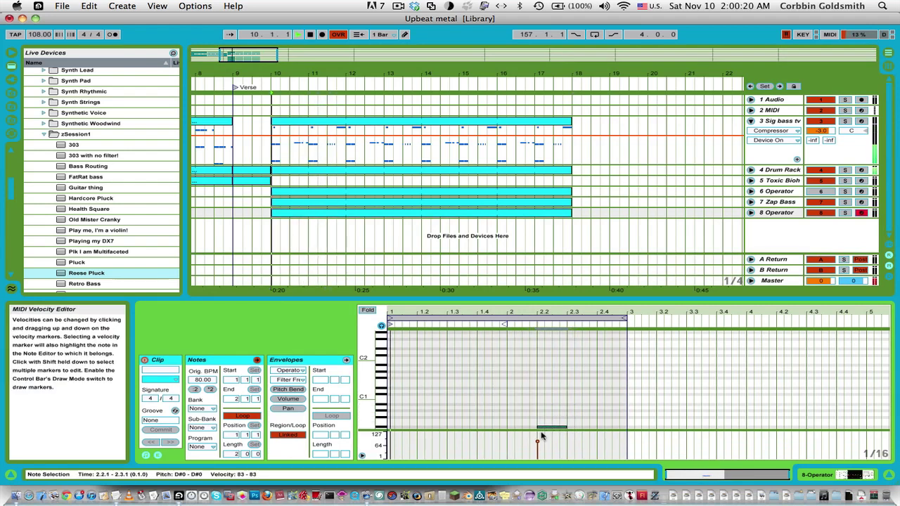
- Replay the start of the verse to check the D#0 note's length in the track 8 clip
left_click(542, 402)
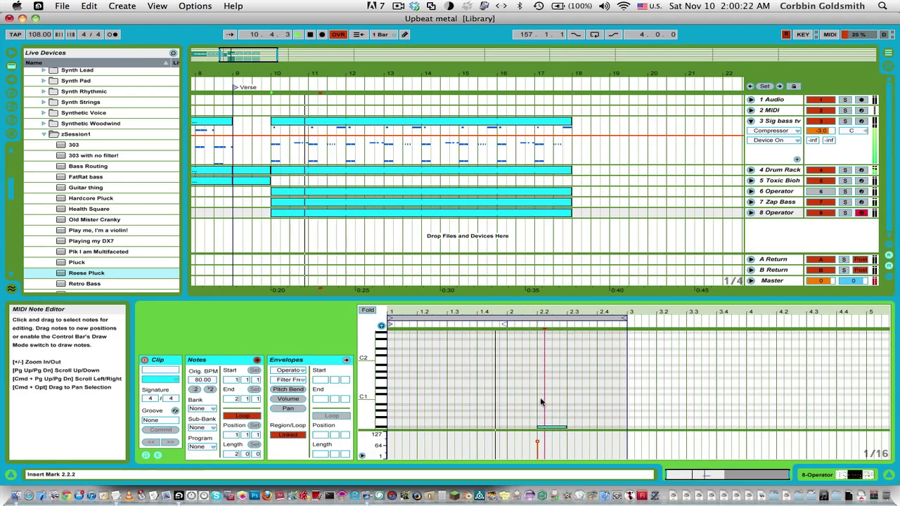
left_click(542, 404)
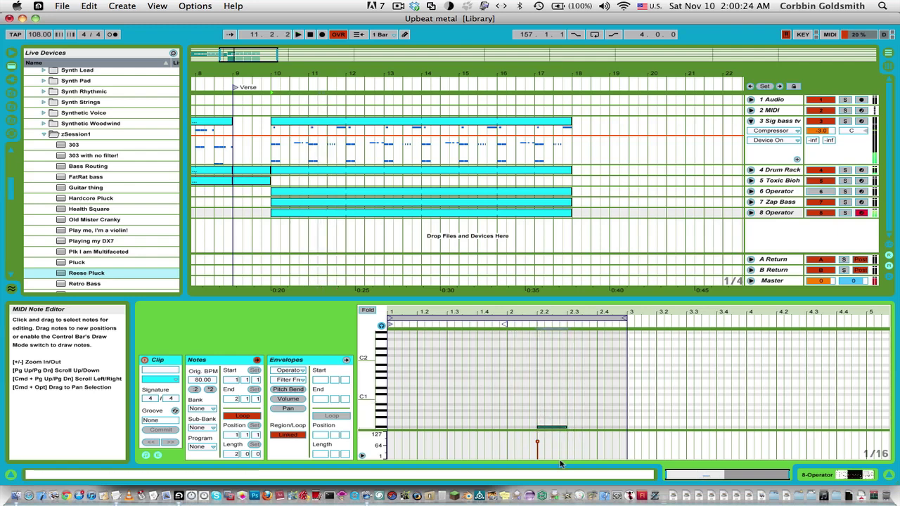
left_click(551, 427)
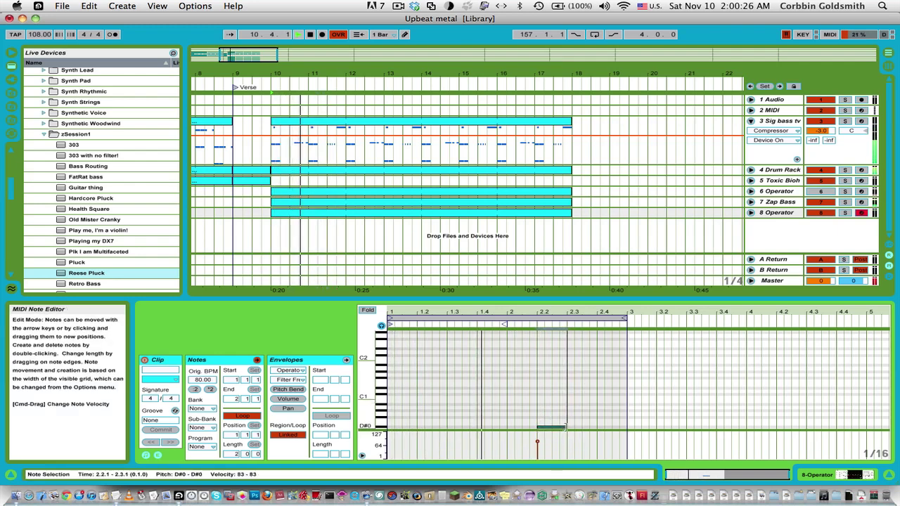
left_click(561, 402)
left_click(565, 407)
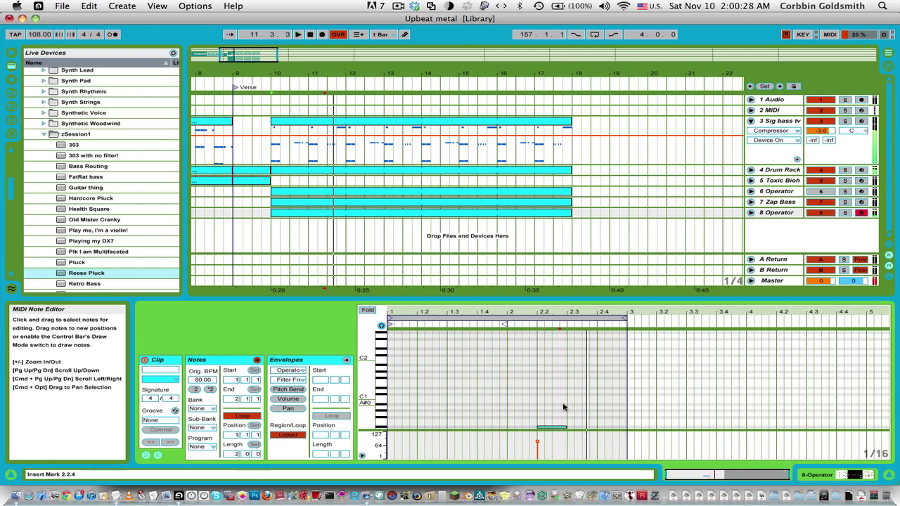
key("space")
key("space")
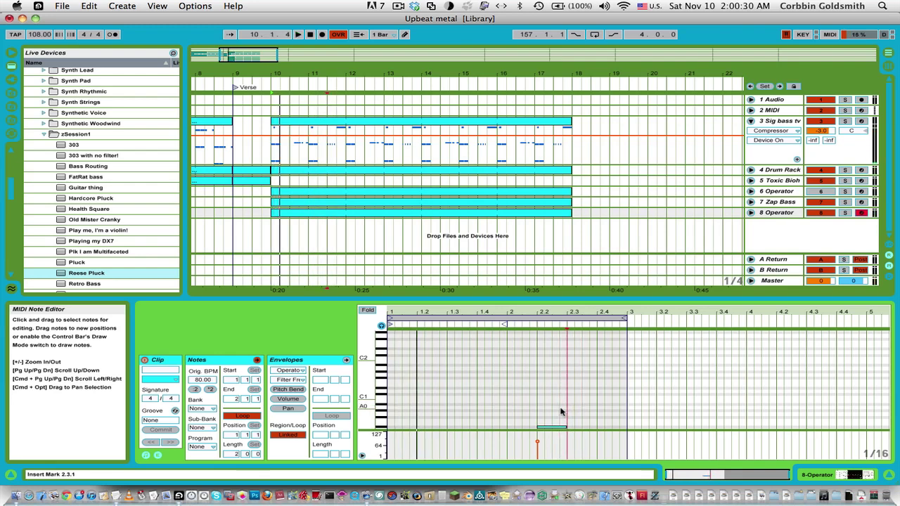
- Raise the Zap Bass Operator's filter frequency to 146 Hz and shorten the decay of its filter envelope on track 7
left_click(774, 202)
left_click(317, 203)
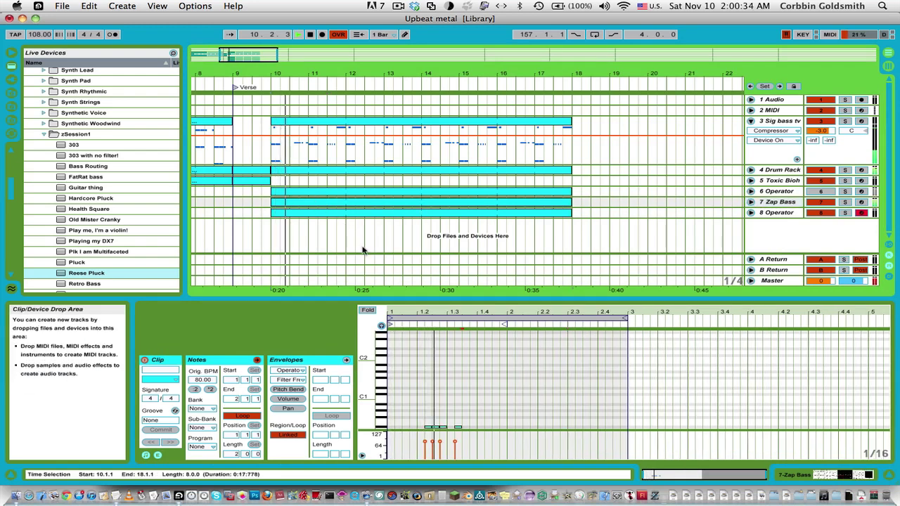
left_click(469, 421)
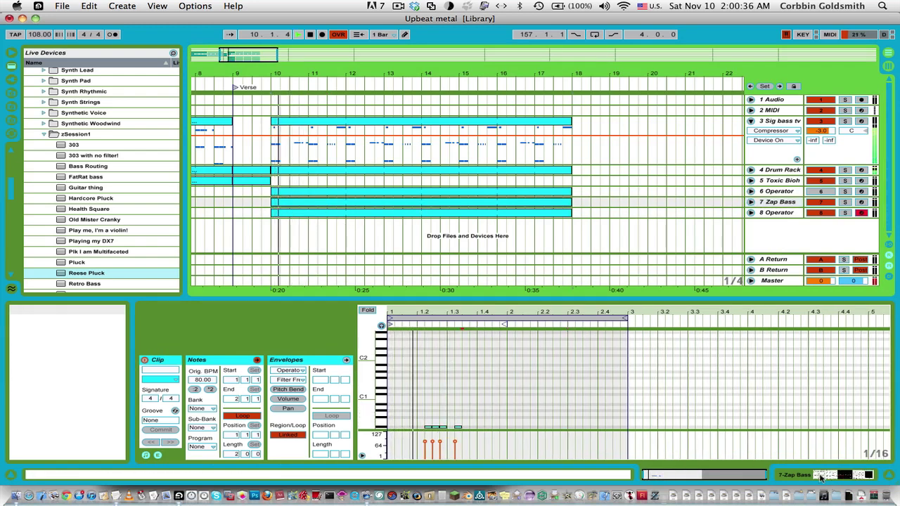
key("shift+Tab")
key("space")
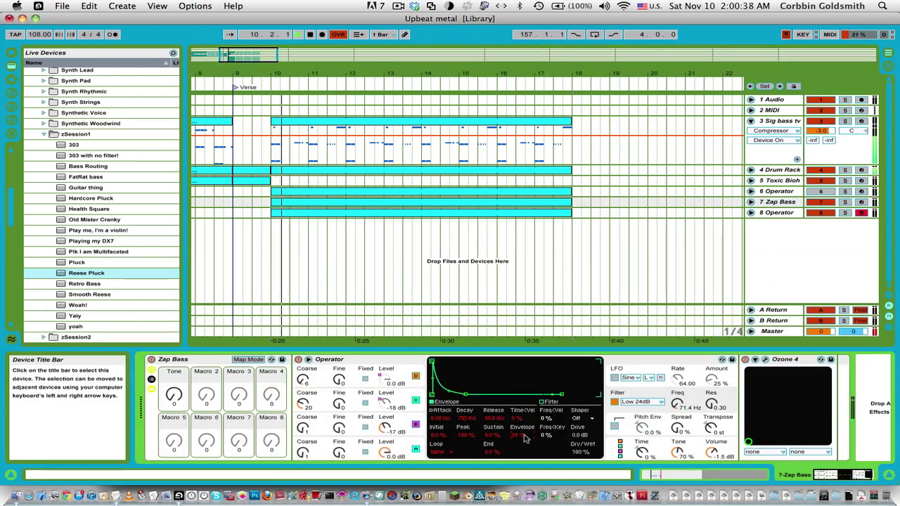
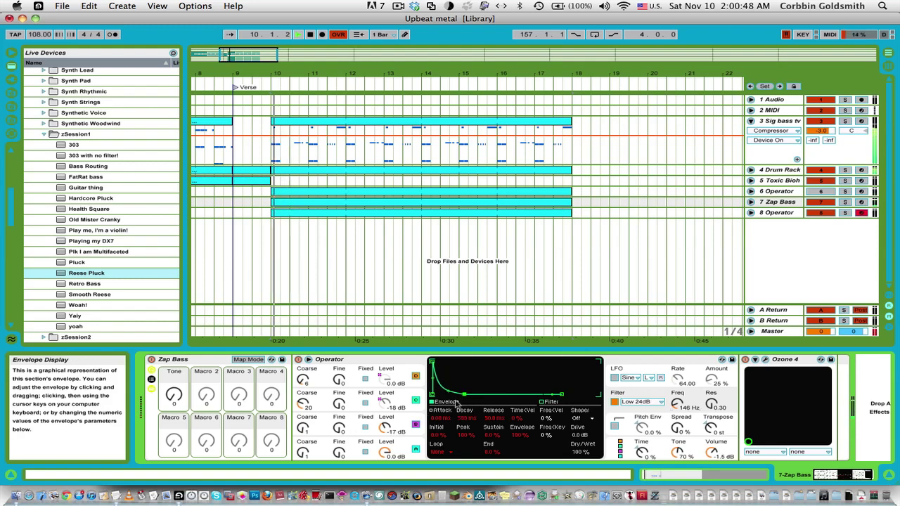
left_click_drag(464, 395, 461, 394)
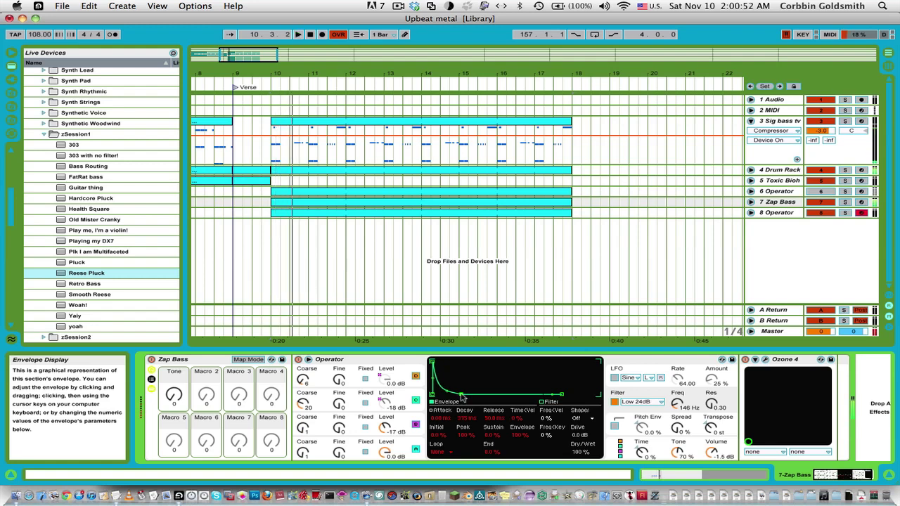
- Delete the D#0 note at 2.2.1 from the track 8 clip
left_click(273, 241)
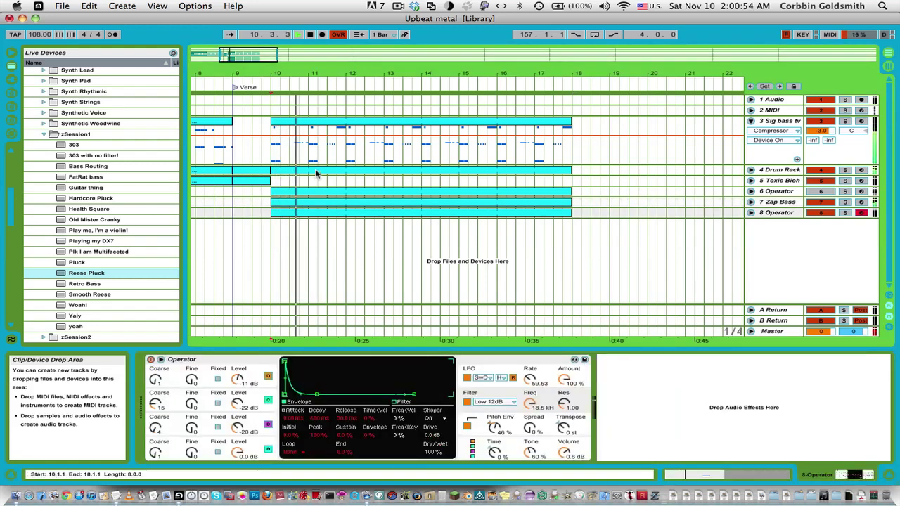
left_click_drag(307, 181, 342, 182)
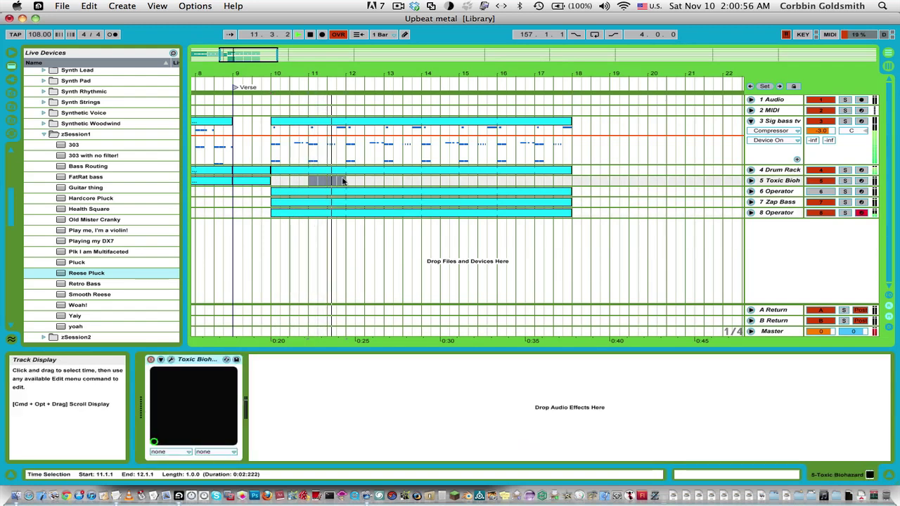
left_click(336, 210)
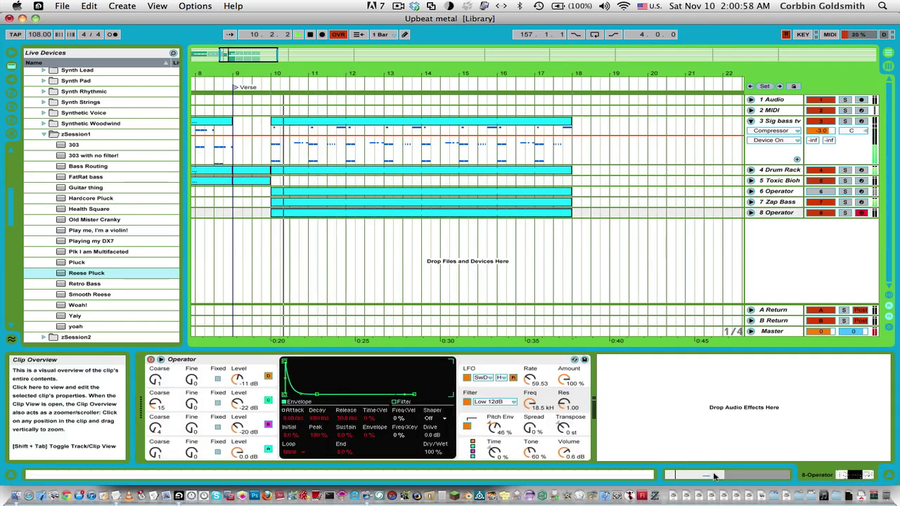
left_click(713, 476)
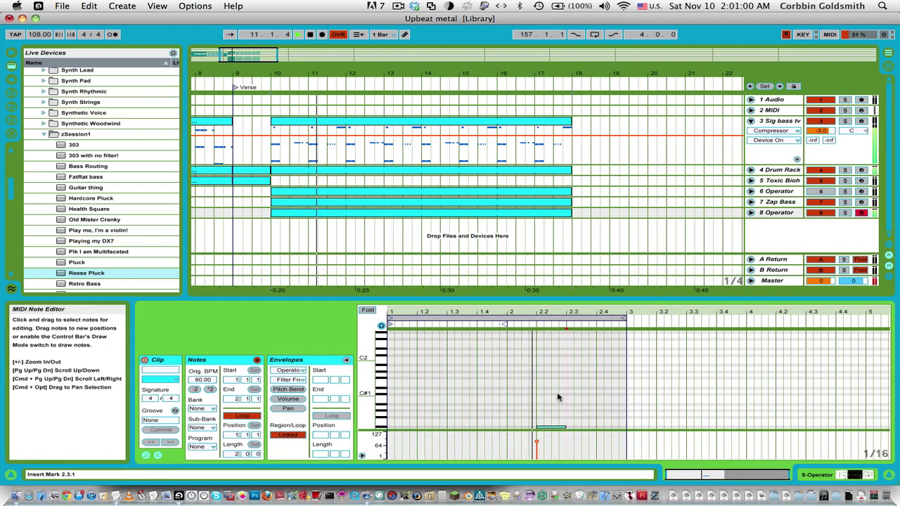
left_click(540, 446)
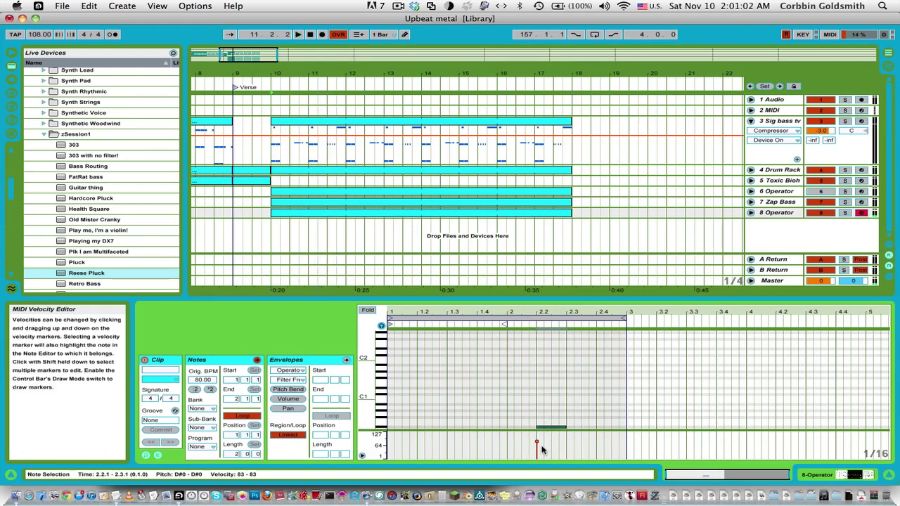
left_click(541, 449)
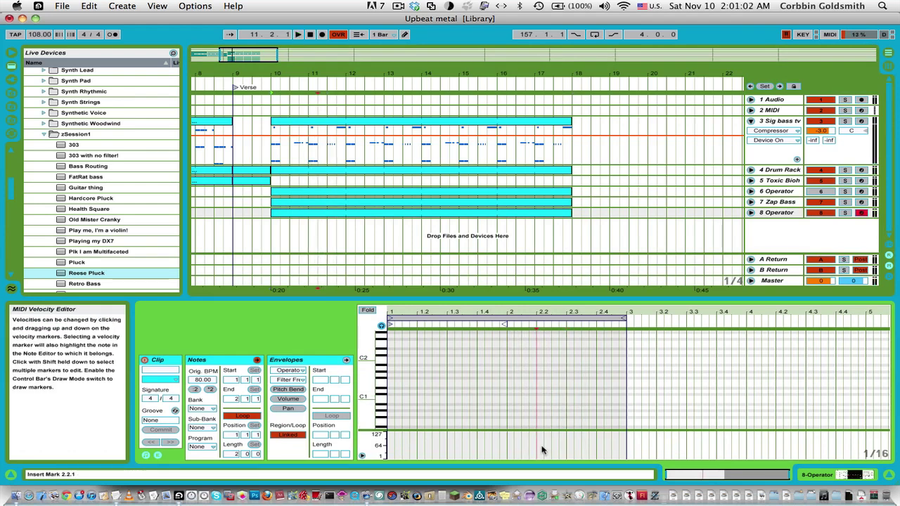
- Delete the clip at bars 10 to 18 on track 8 and remove the whole Operator track
left_click(295, 209)
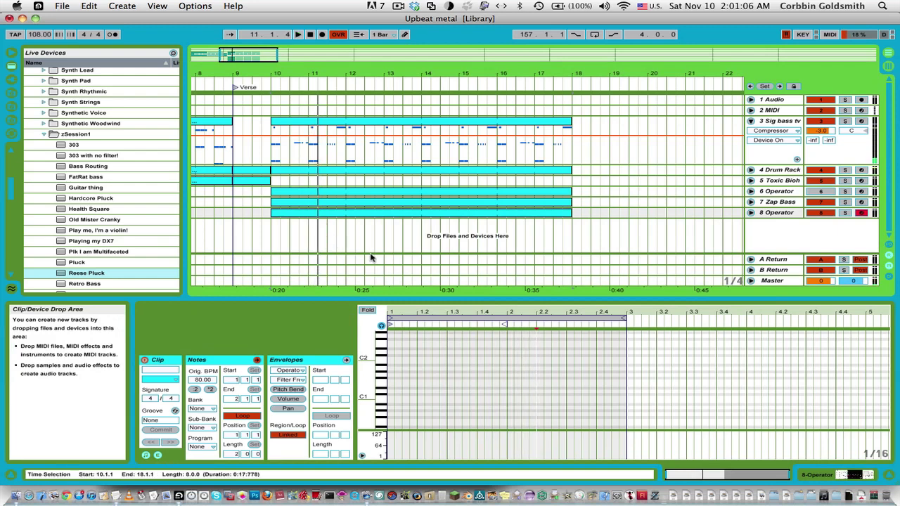
left_click(371, 257)
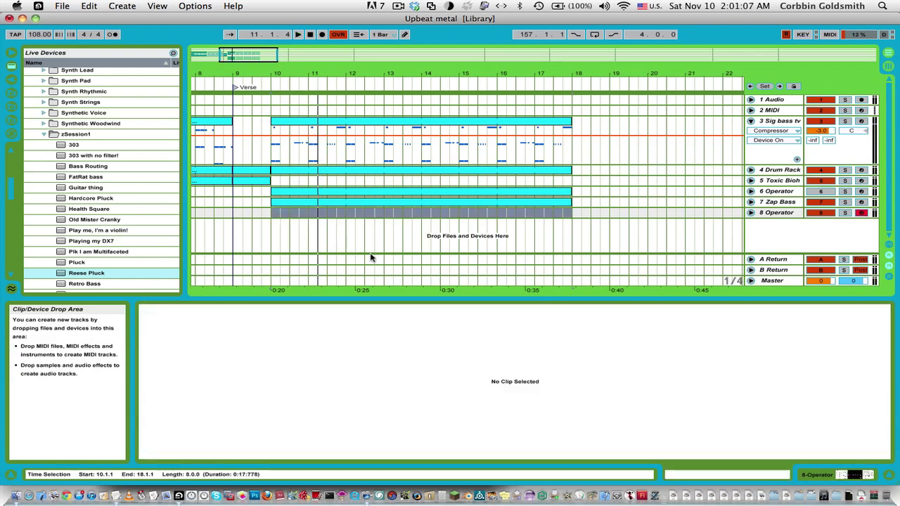
left_click(779, 212)
key("Delete")
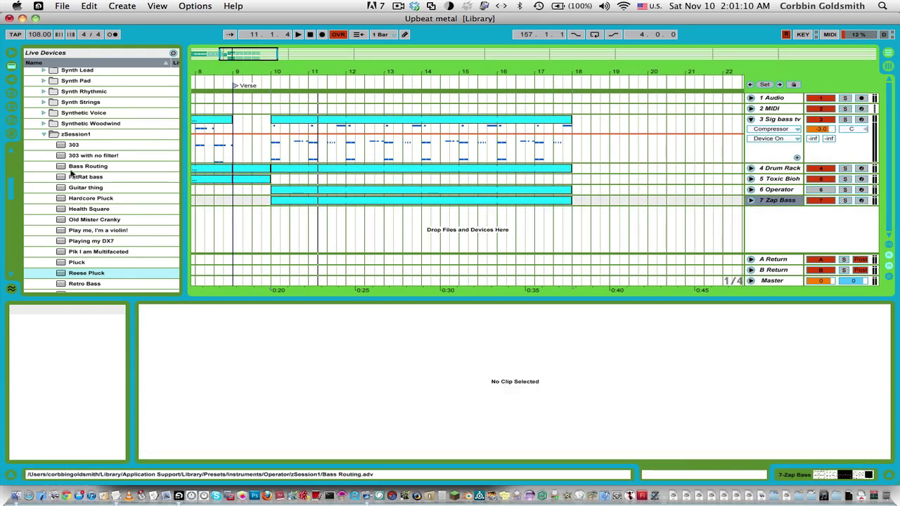
- Load the "Play me, I'm a violin!" Operator preset onto a new track and raise oscillator B's level to -8.6 dB
left_click(98, 188)
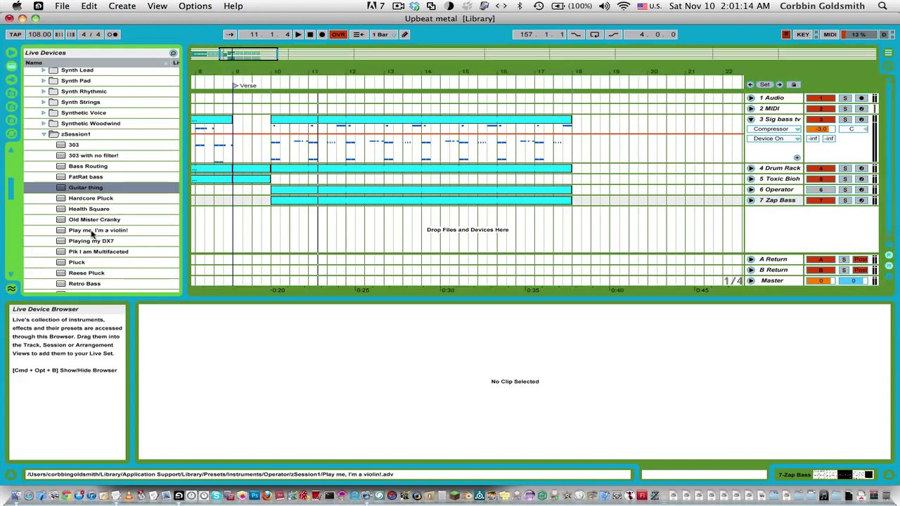
left_click_drag(92, 234, 323, 240)
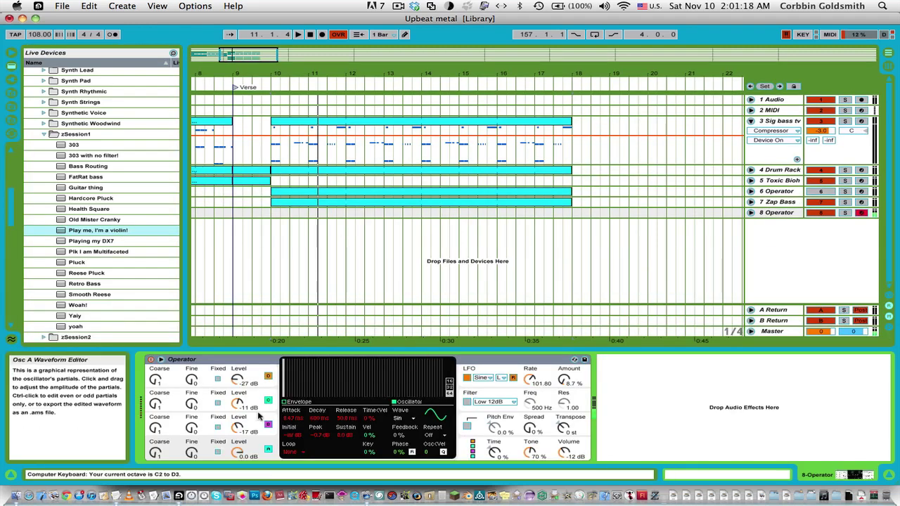
key("x")
key("x")
left_click_drag(243, 427, 243, 360)
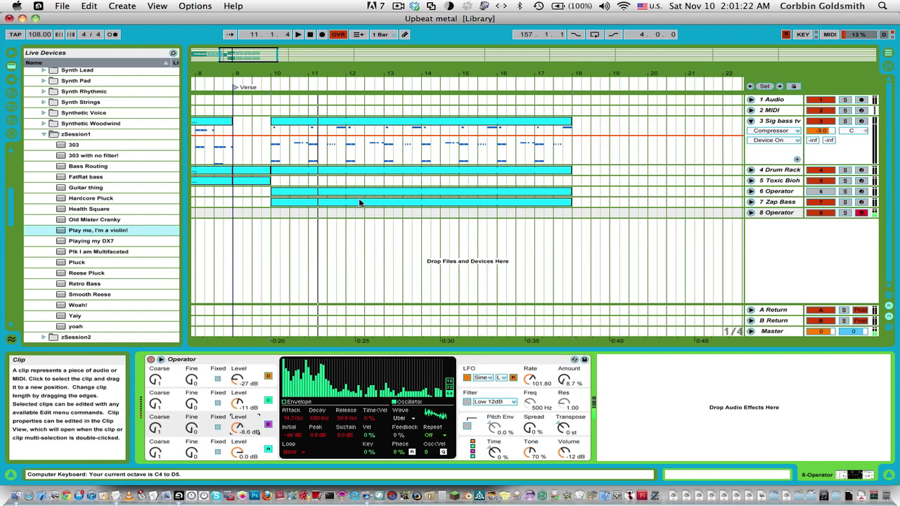
- Copy the Zap Bass clip at bars 10 to 18 onto the new Operator track 8 and delete all notes in the copy
left_click_drag(361, 202, 359, 214)
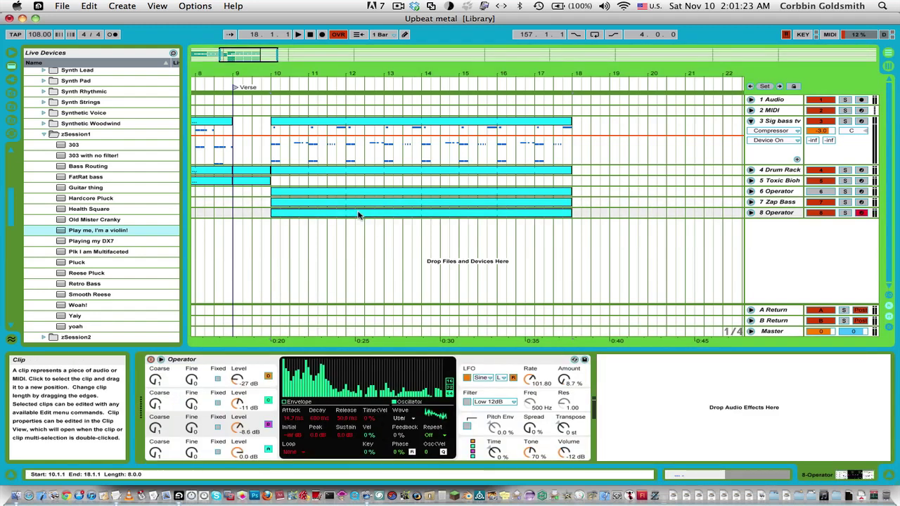
left_click(686, 476)
left_click(635, 402)
key("super+a")
key("Delete")
- Play the verse to find the spot and add a sixteenth note at 2.2.1 in the track 8 clip, pitched to D#4
key("space")
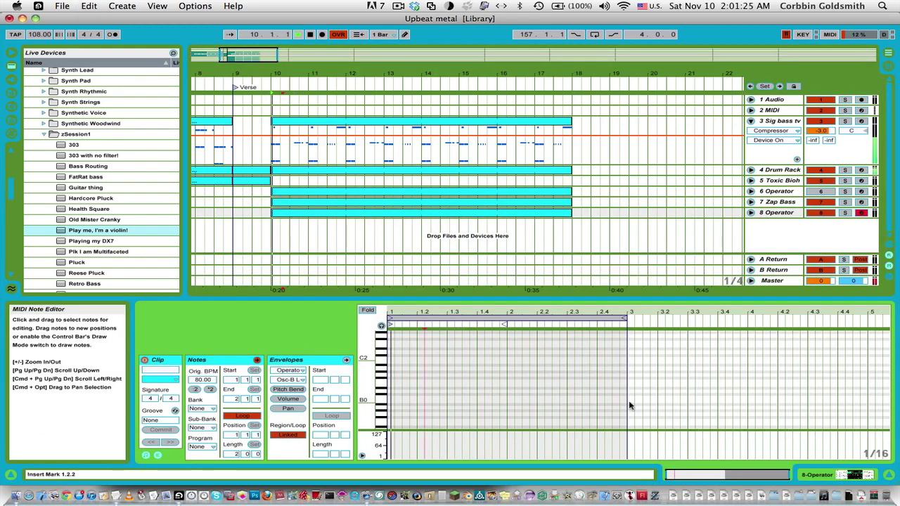
key("space")
double_click(548, 422)
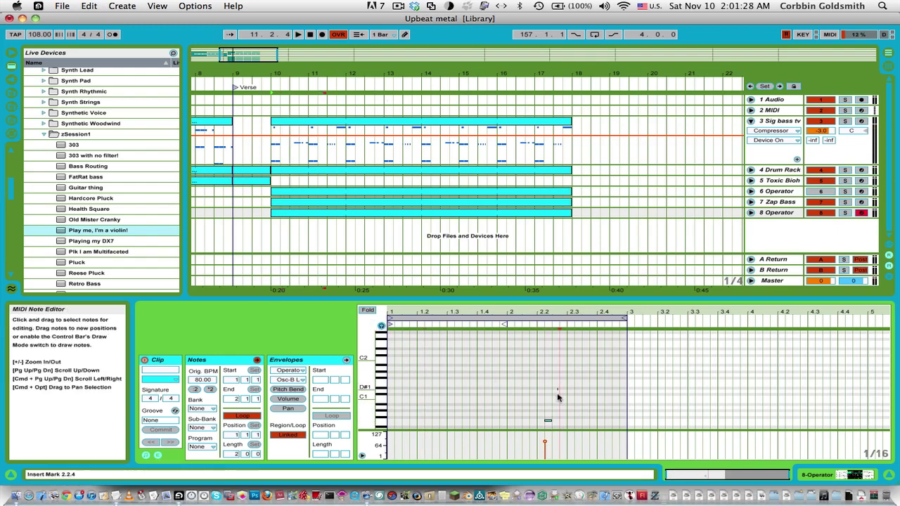
key("Down")
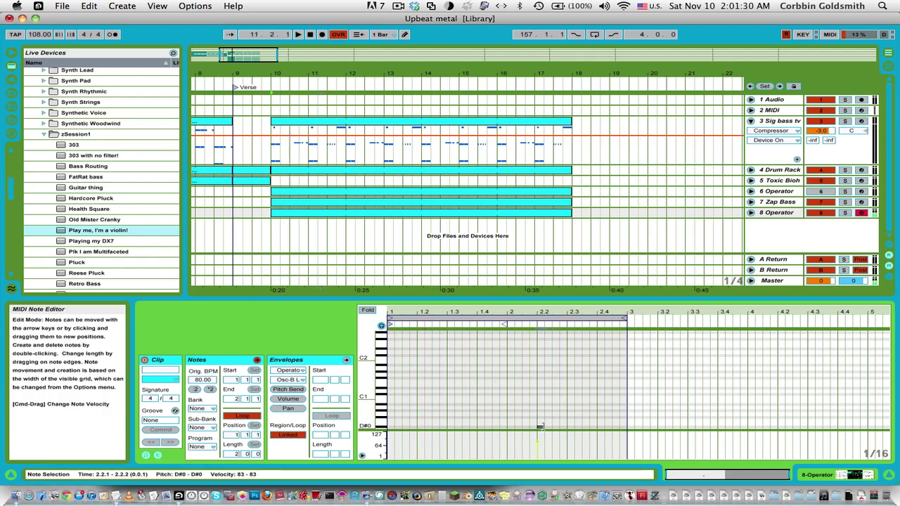
key("shift+Up")
key("shift+Up")
key("shift+Up")
key("shift+Up")
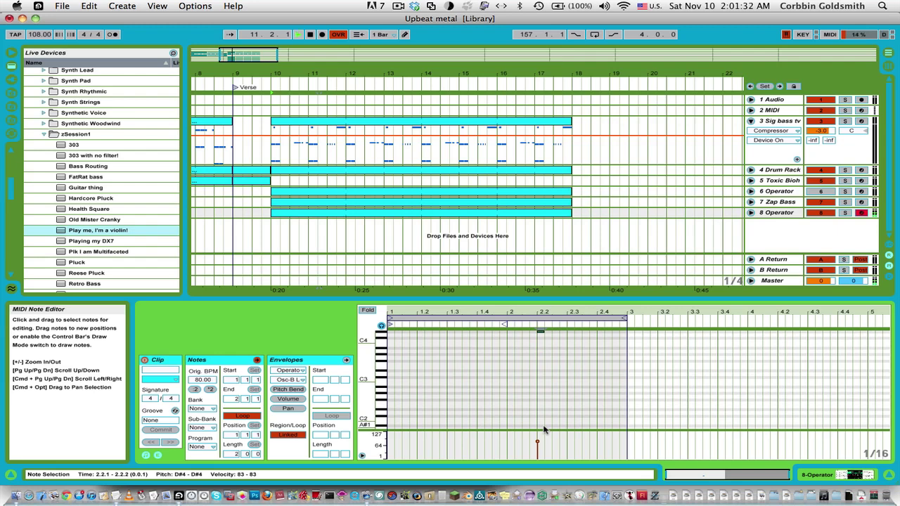
- Lengthen the D#4 note to one beat and stack two copies above it to form a three-note chord at 2.2.1
key("space")
key("shift+Right")
key("shift+Right")
key("shift+Right")
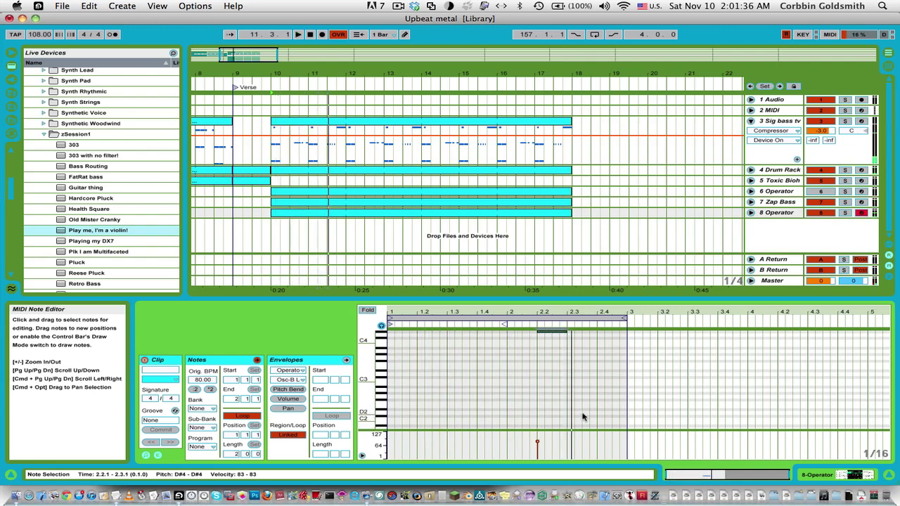
scroll(583, 417, "up", 5)
left_click_drag(559, 400, 557, 368)
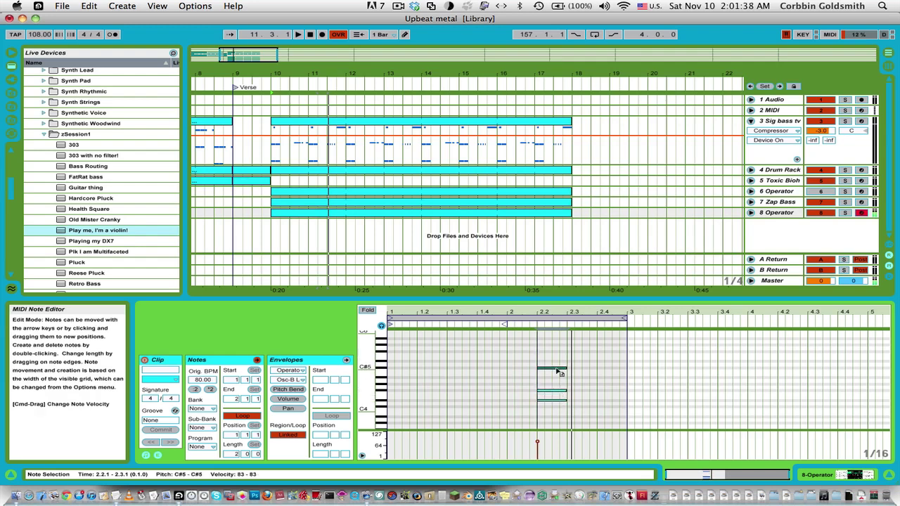
left_click(539, 370)
- Play back the verse with the track 8 chord, show the track's Operator device and save the set
key("space")
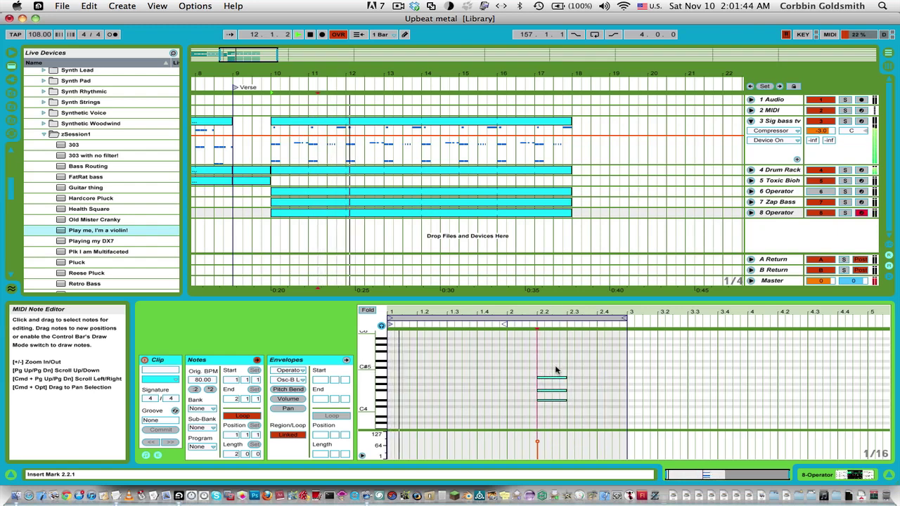
left_click(844, 474)
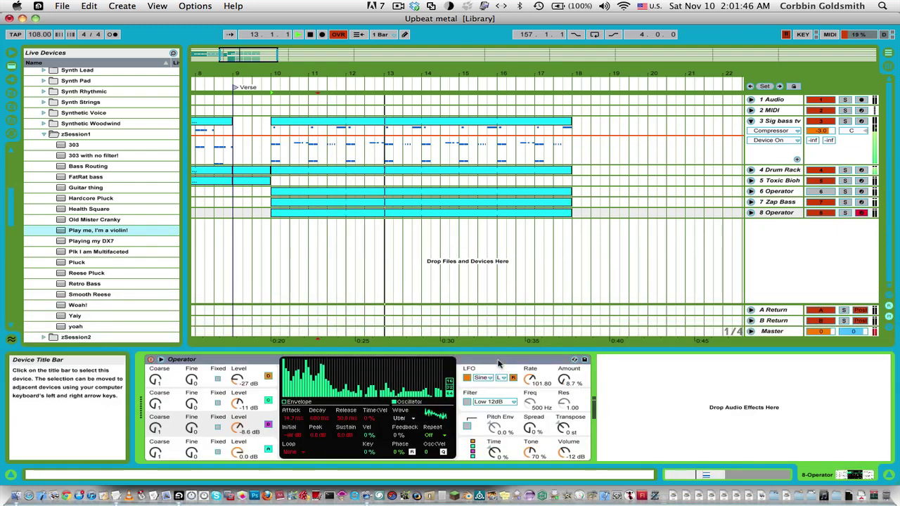
key("super+s")
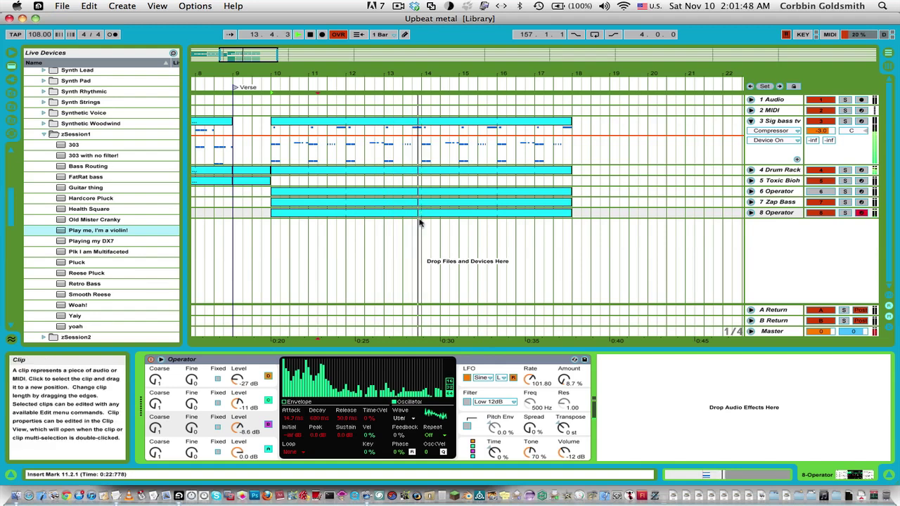
- Select bars 10 to 18 across track 3 through track 8 in the arrangement
left_click(423, 232)
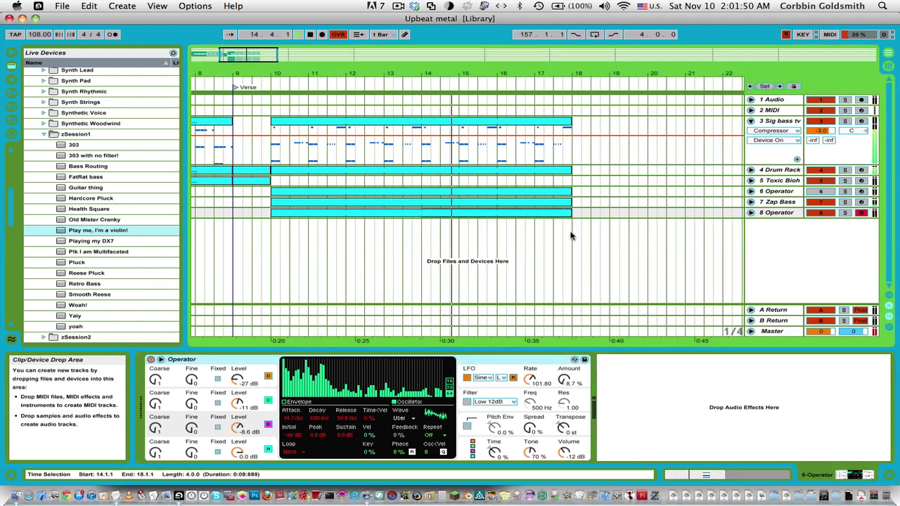
left_click(508, 124)
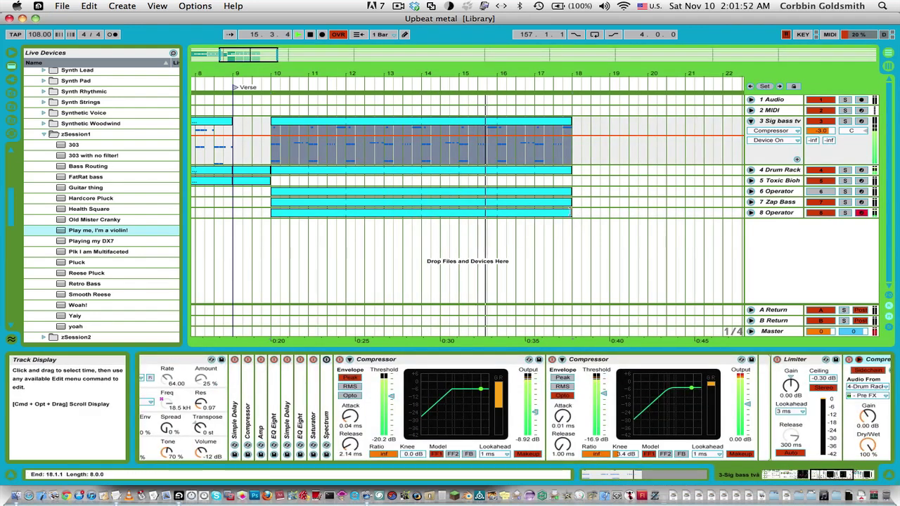
left_click(564, 217)
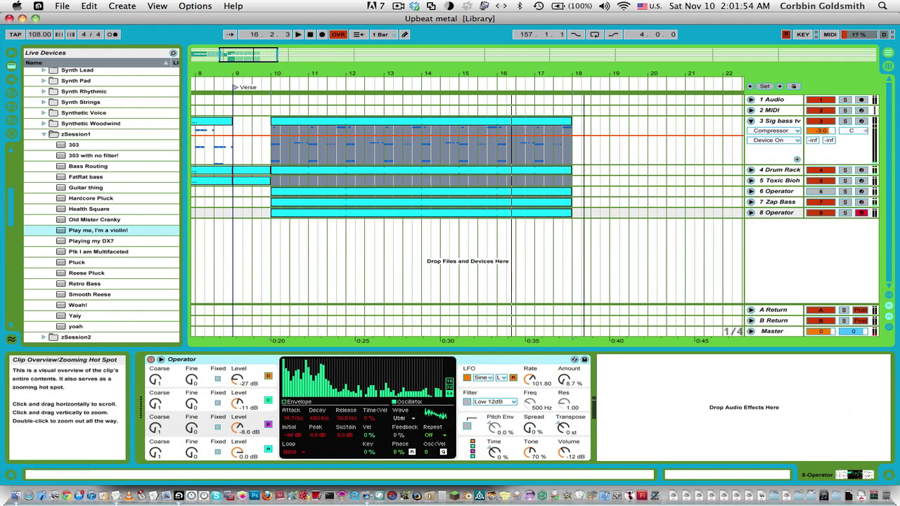
left_click_drag(274, 59, 261, 57)
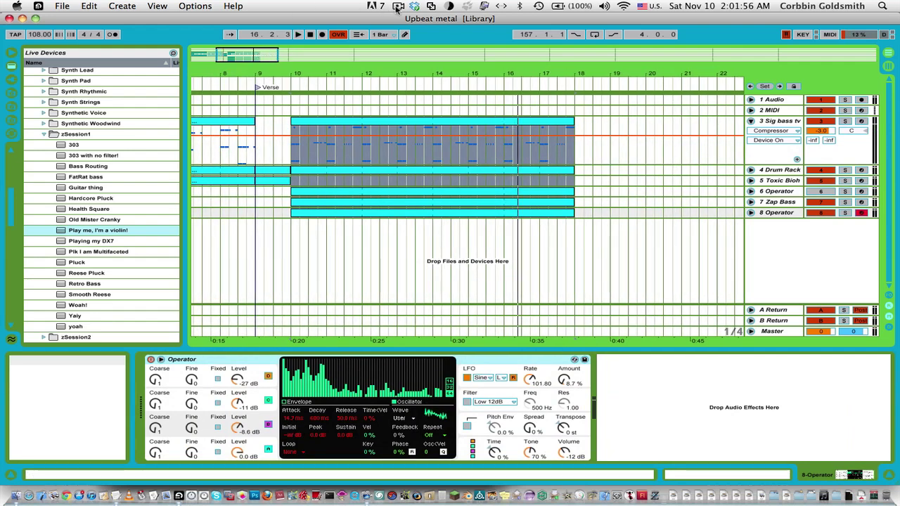